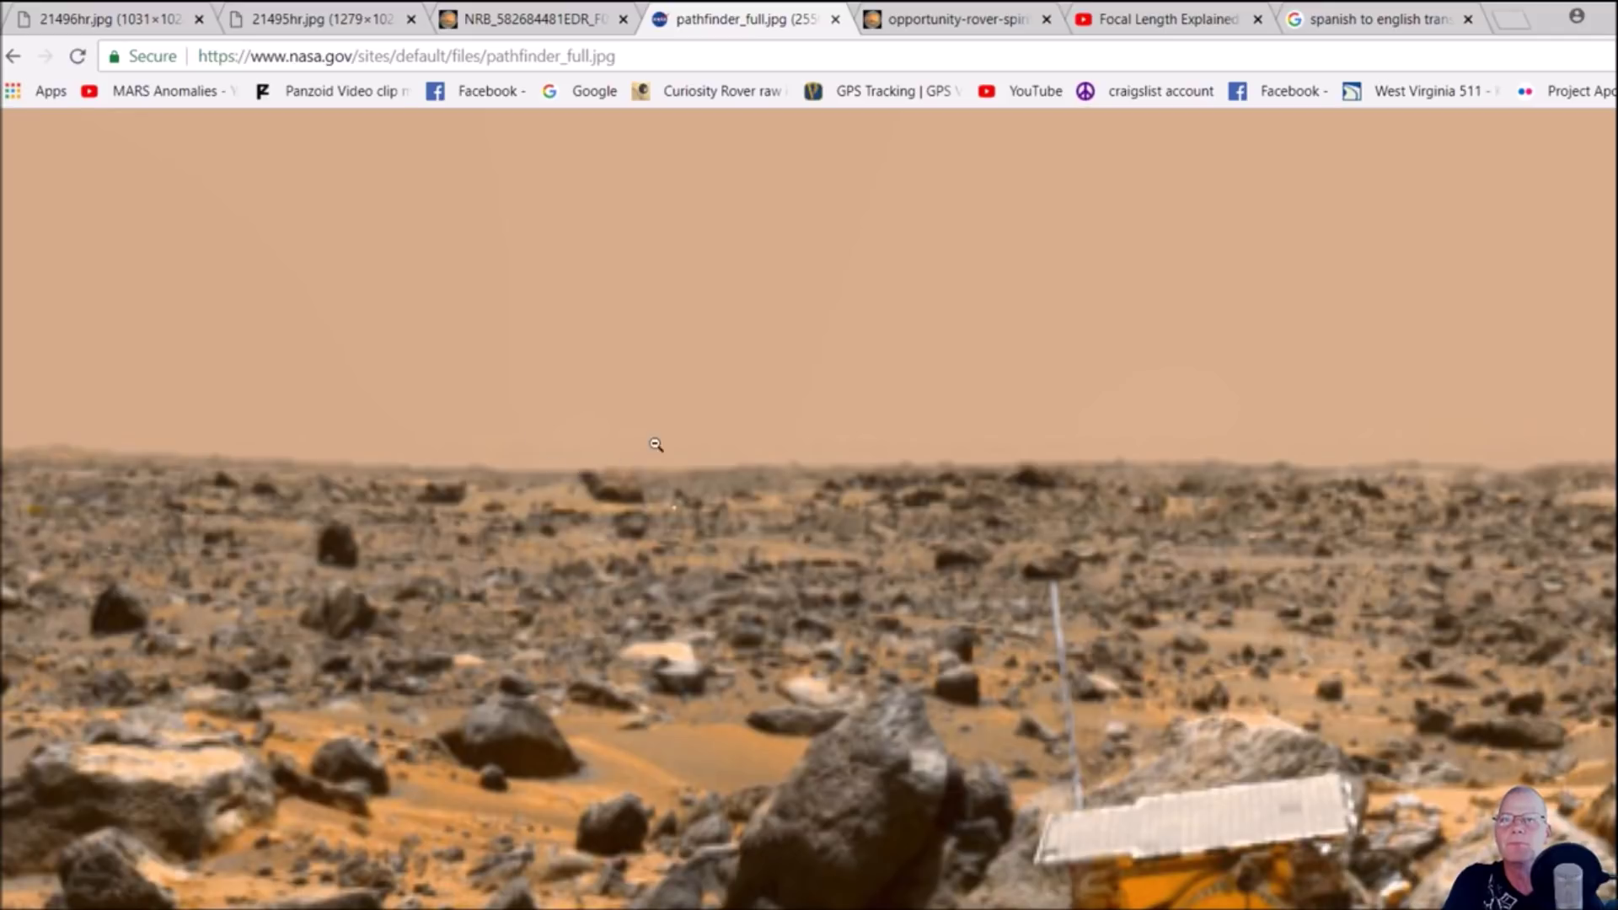
# Examine the rover, the surrounding rocks and the horizon in pathfinder_full.jpg at full size and fitted to the window
pyautogui.scroll(-2, 234, 510)
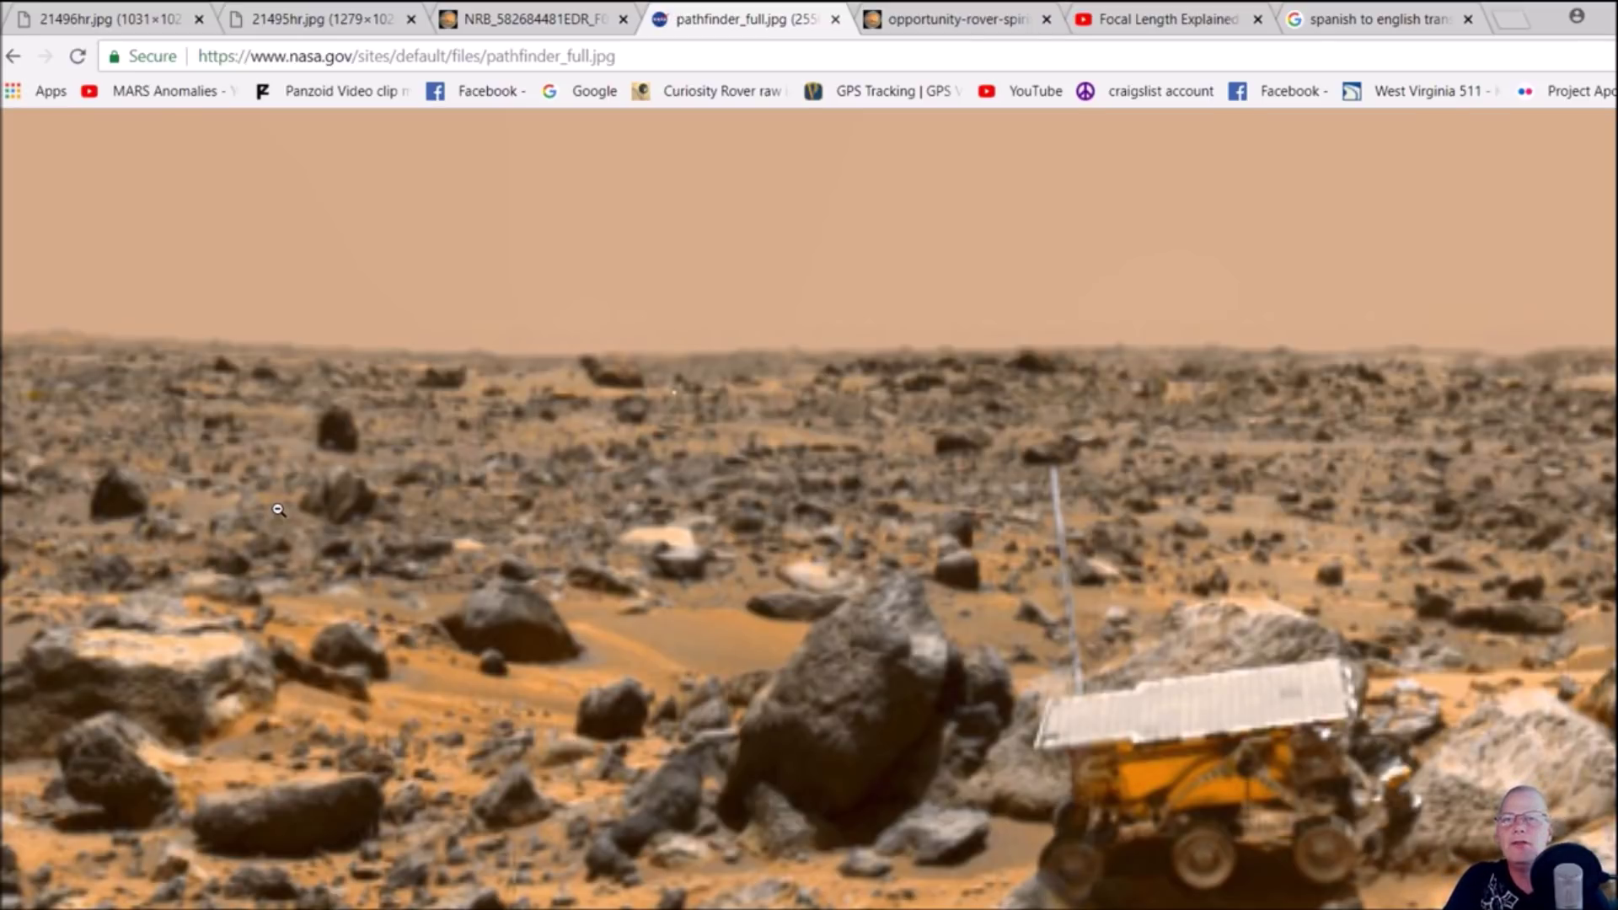
pyautogui.click(703, 504)
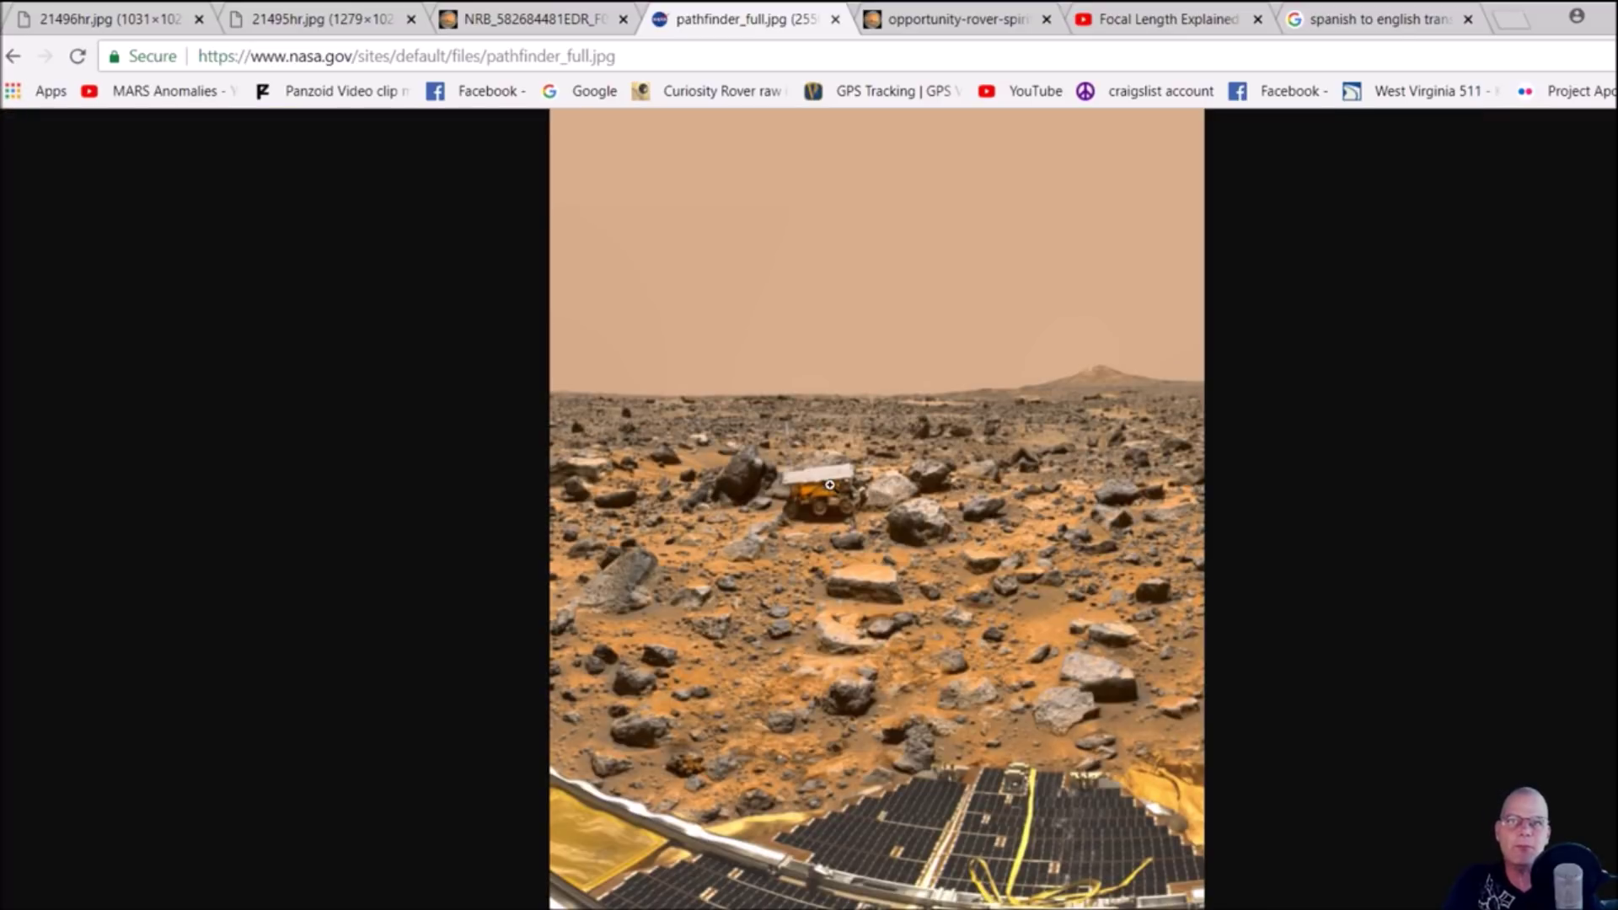
pyautogui.click(616, 398)
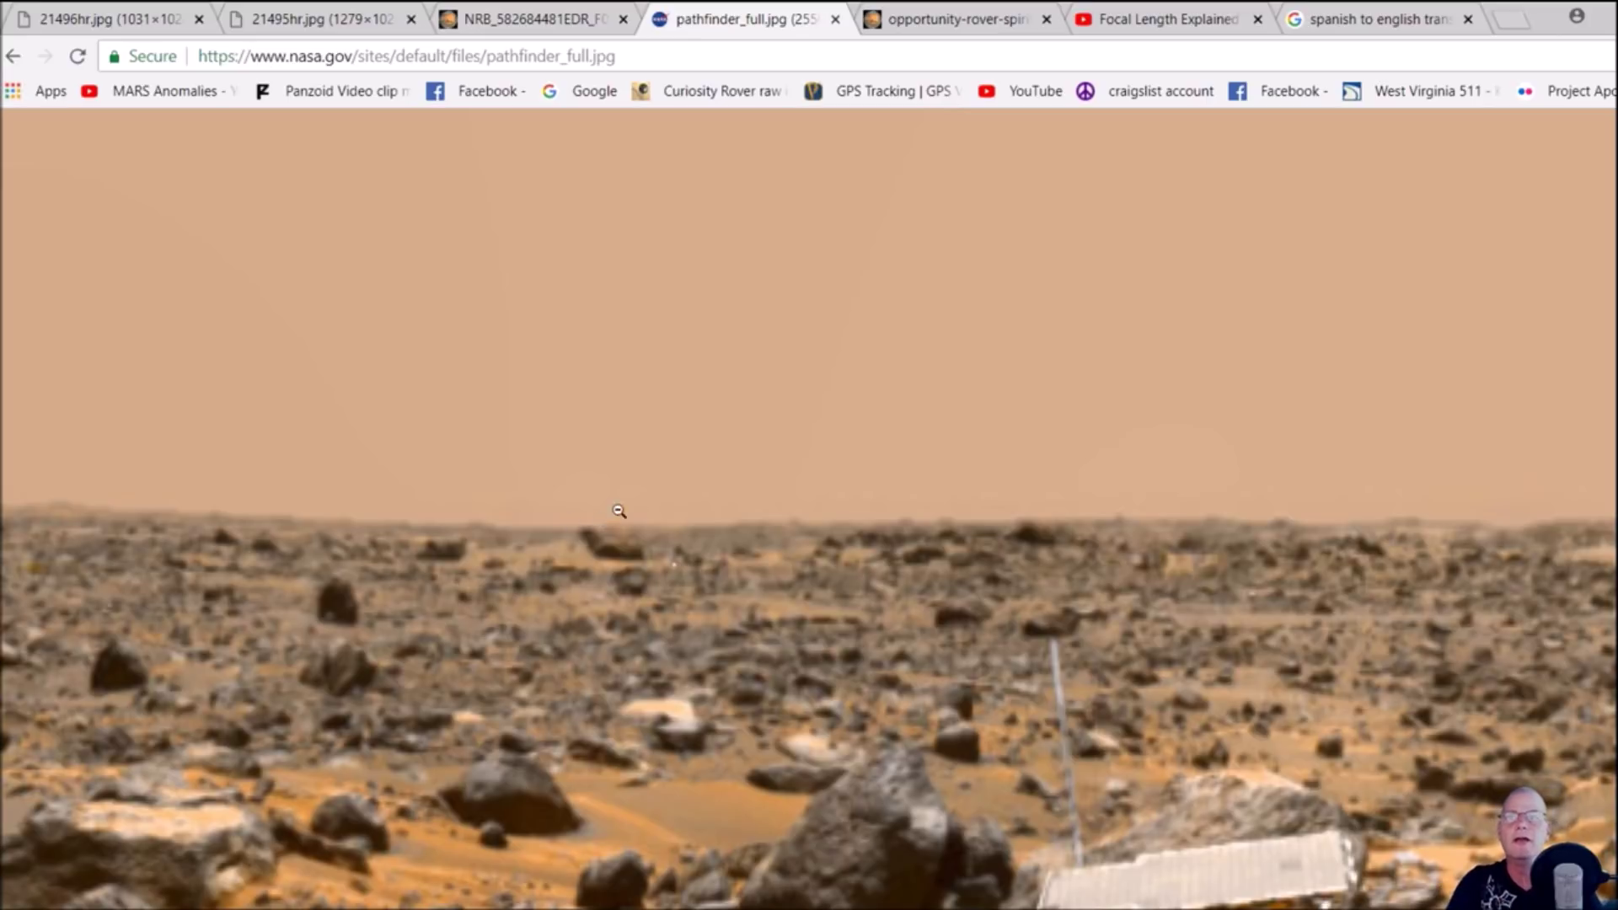
pyautogui.scroll(-3, 646, 495)
pyautogui.scroll(-1, 645, 494)
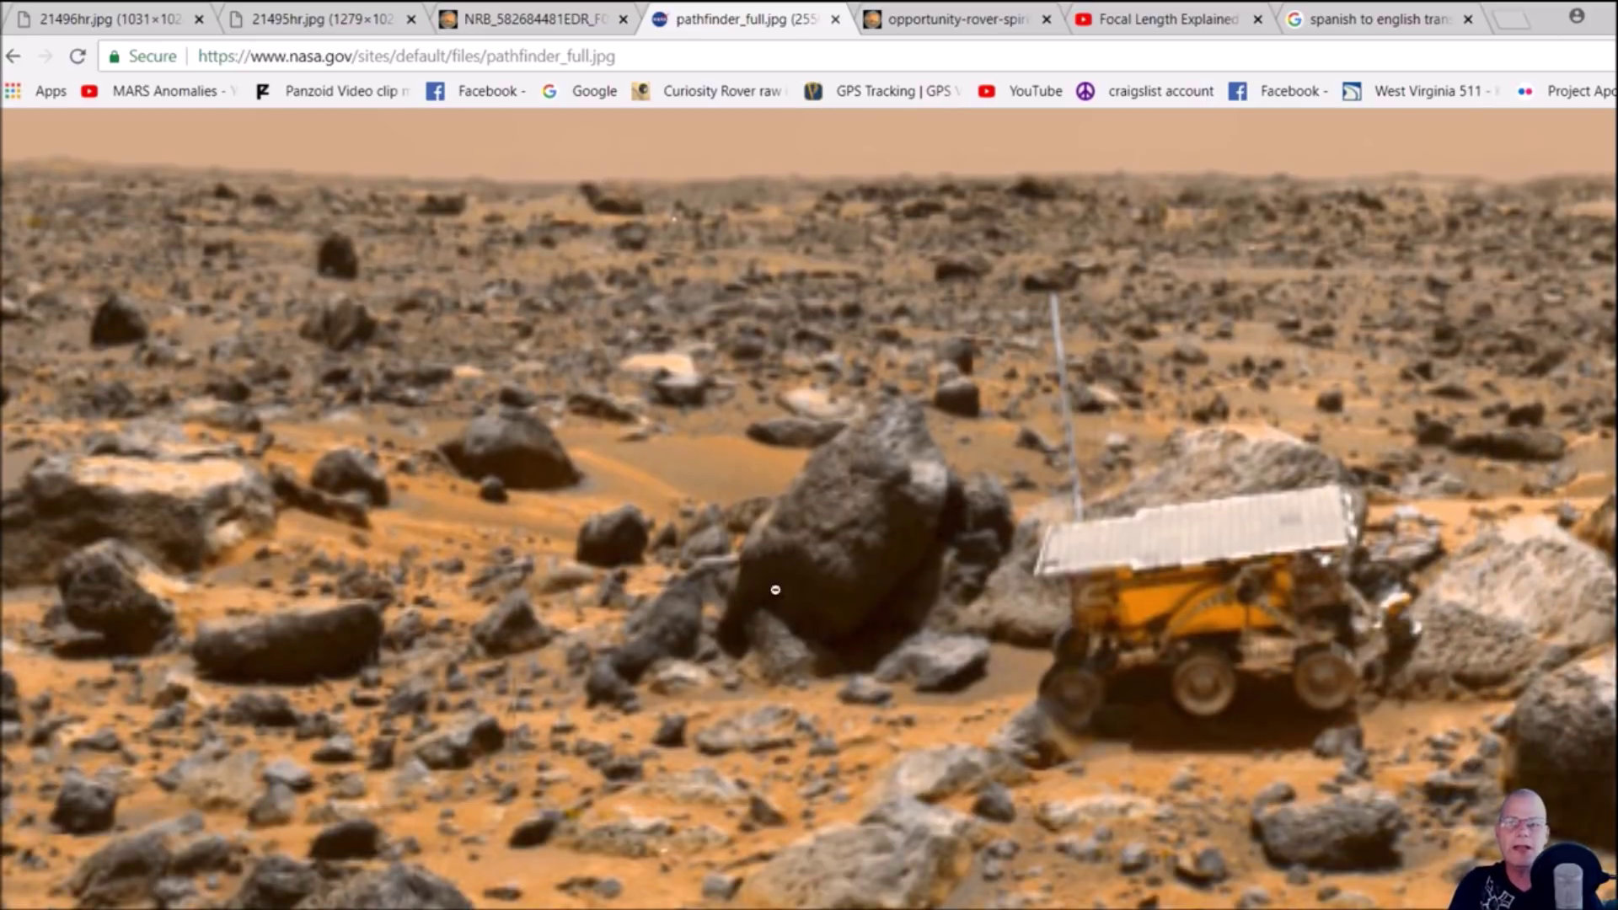
pyautogui.hscroll(1, 923, 893)
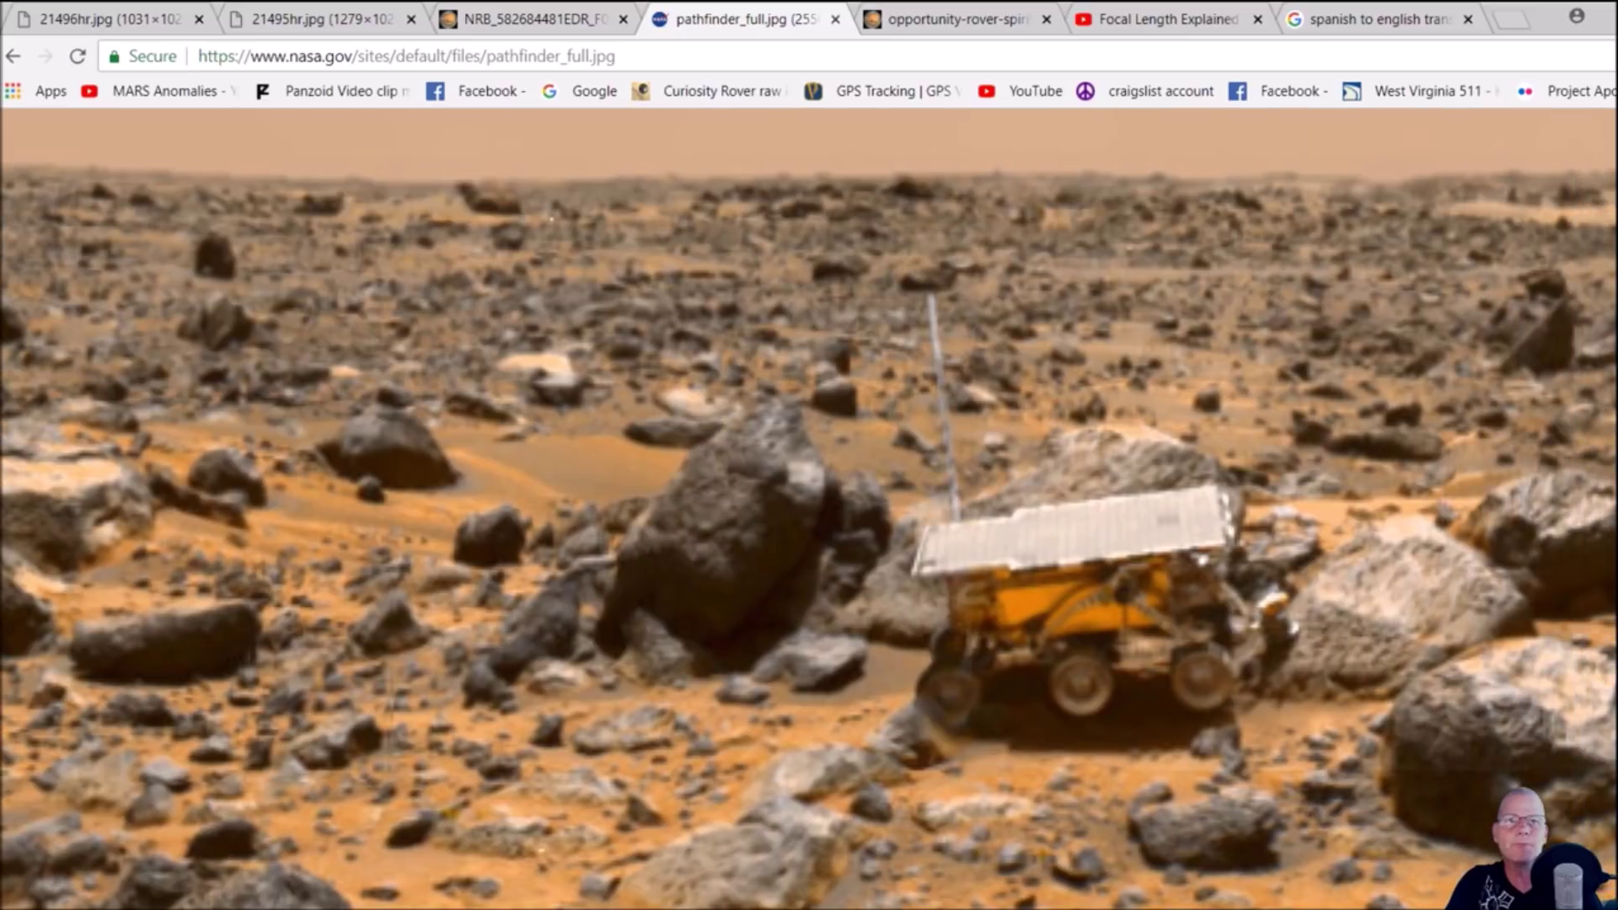
pyautogui.click(1014, 710)
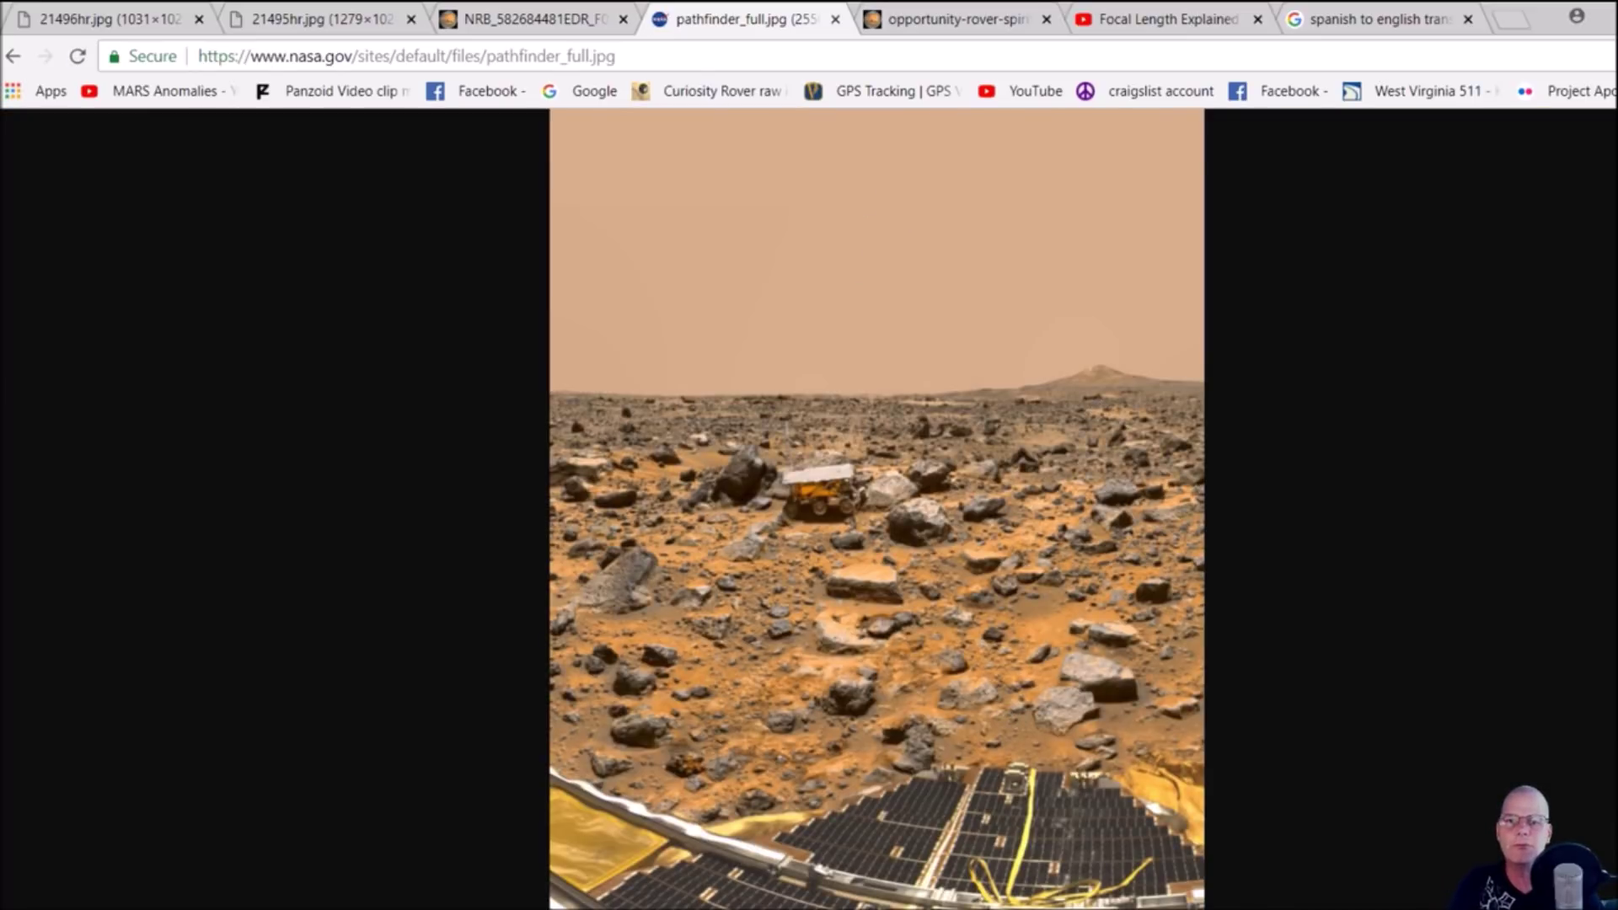
# Switch to Photoshop and enlarge pathfinder_full.jpg to 100%, framing the rover and the large dark boulder beside it
pyautogui.hotkey('alt', 'Tab')
pyautogui.hotkey('ctrl', '+')
pyautogui.hotkey('ctrl', '+')
pyautogui.hotkey('ctrl', '+')
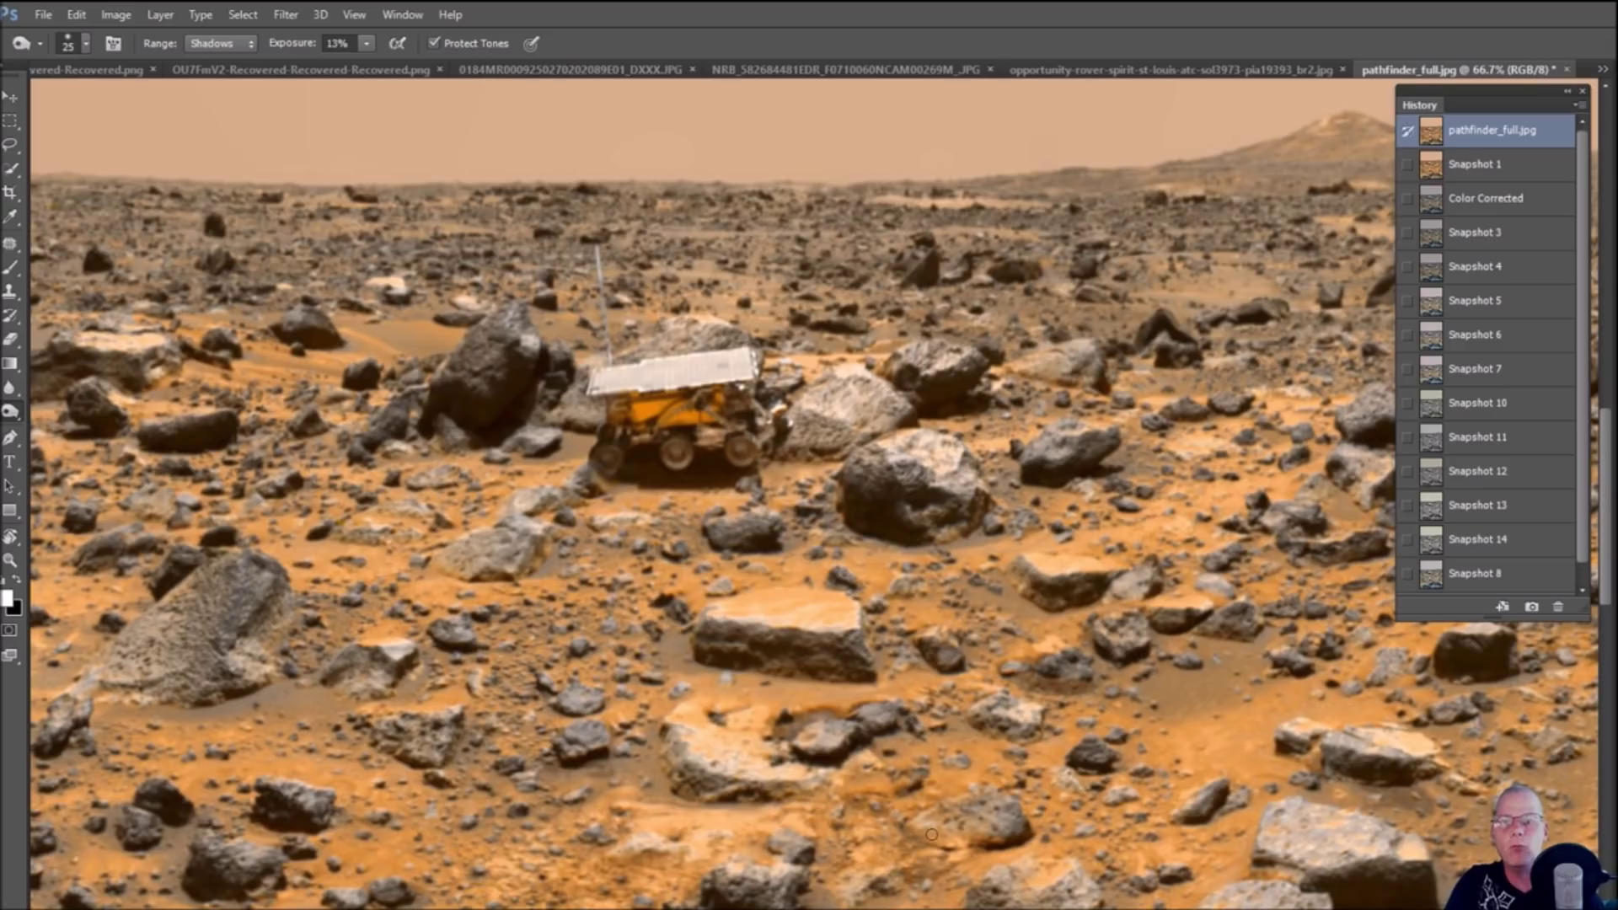
pyautogui.hscroll(-5, 857, 572)
pyautogui.scroll(2, 857, 572)
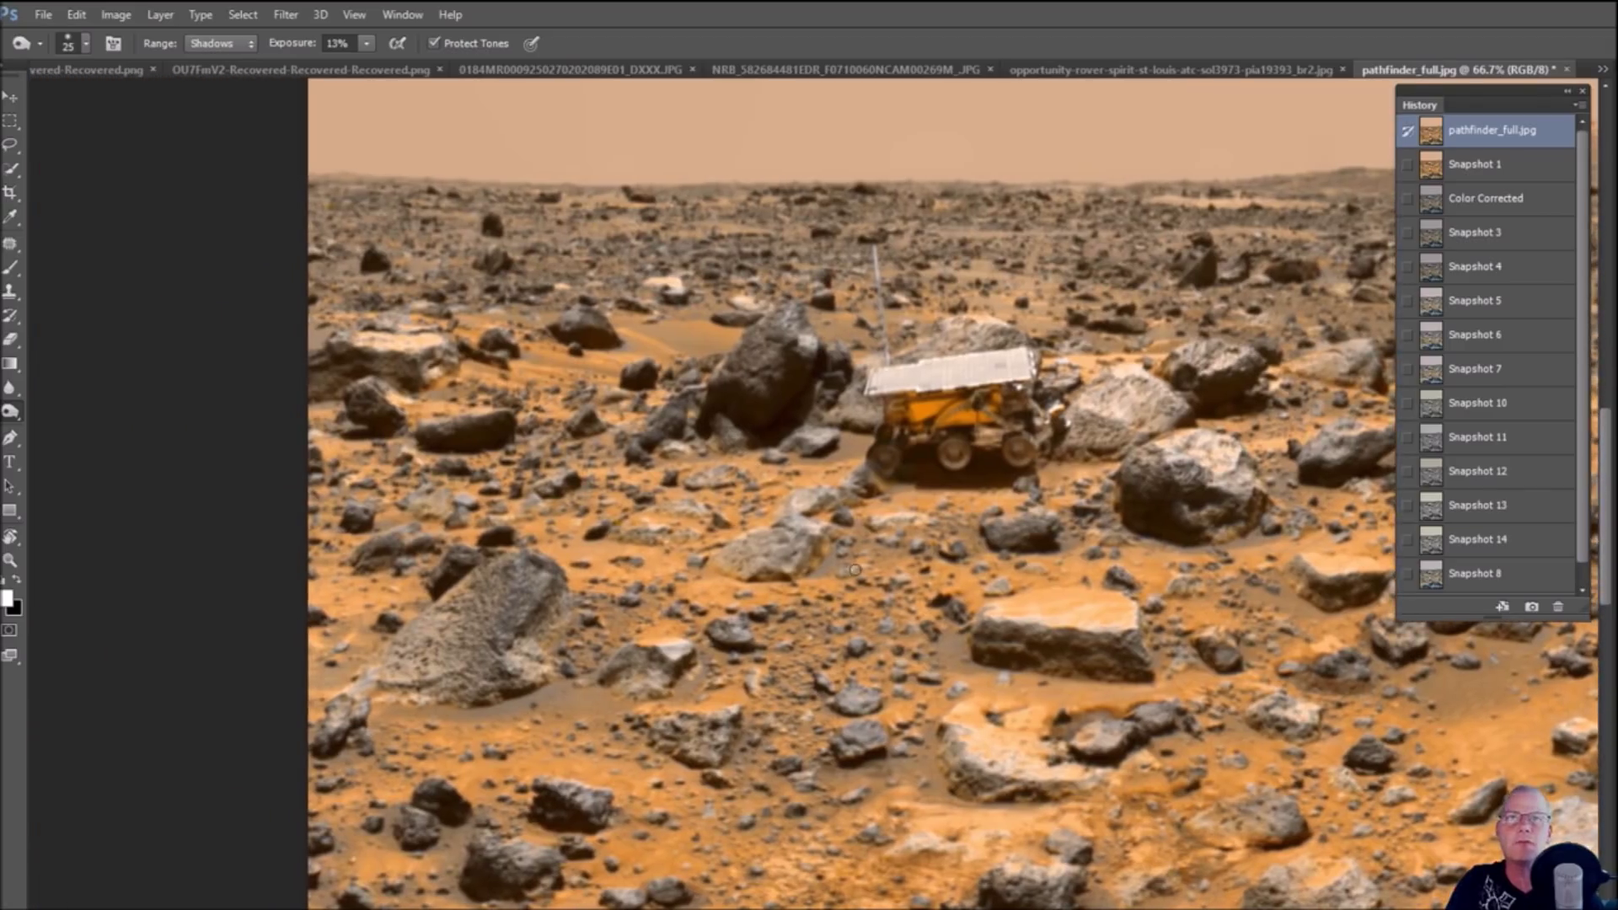
pyautogui.hotkey('ctrl', '+')
pyautogui.scroll(1, 1133, 337)
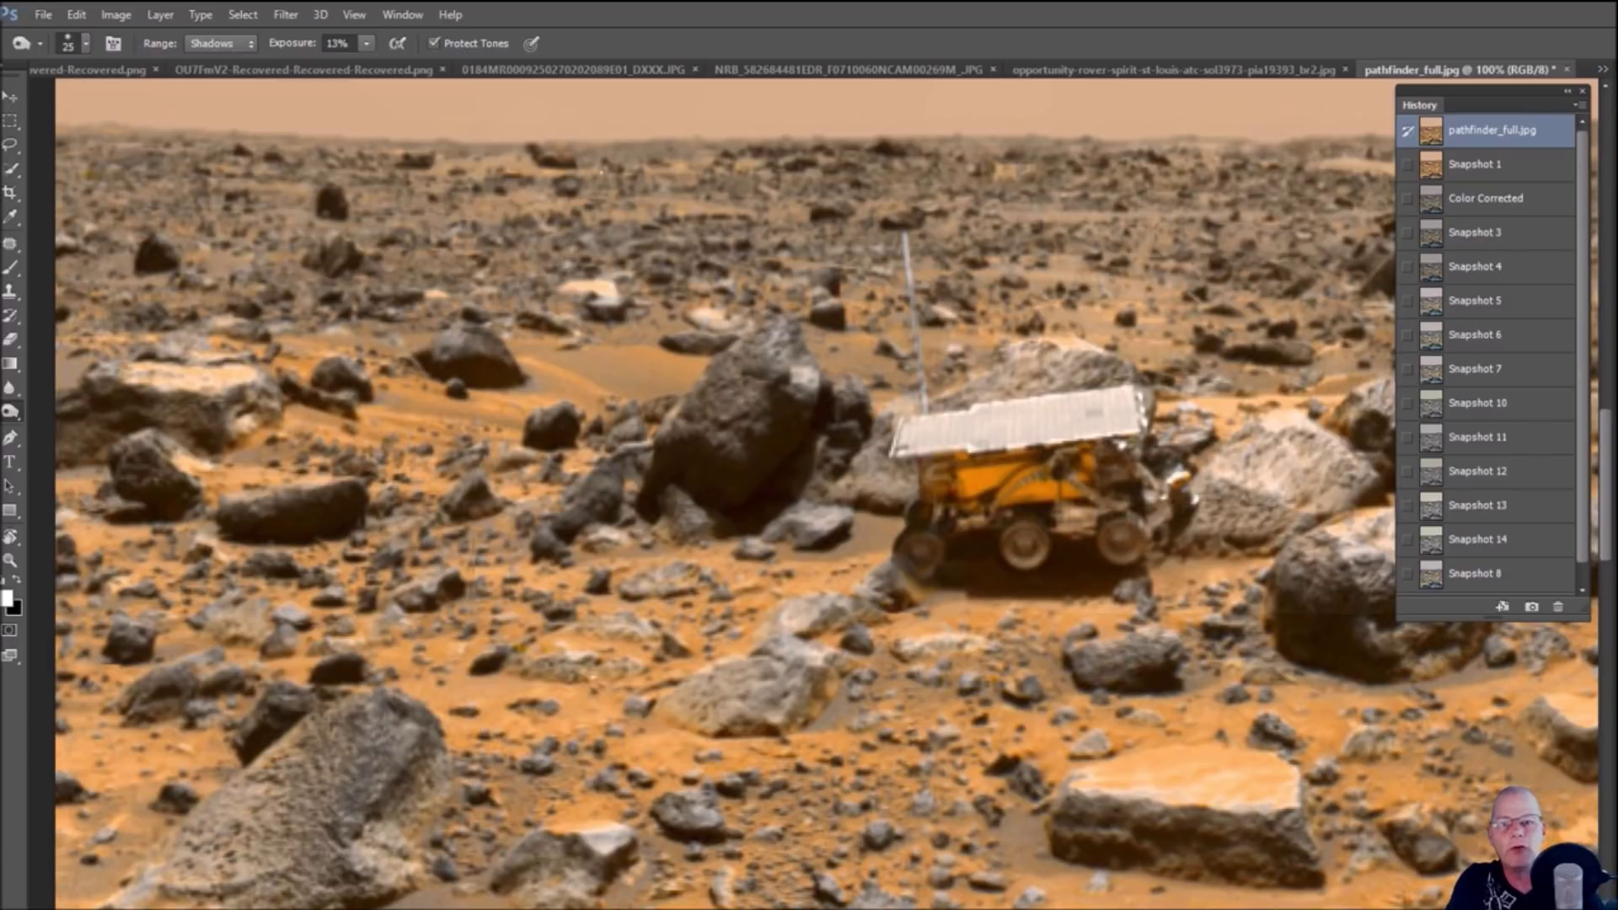
pyautogui.hscroll(-3, 657, 728)
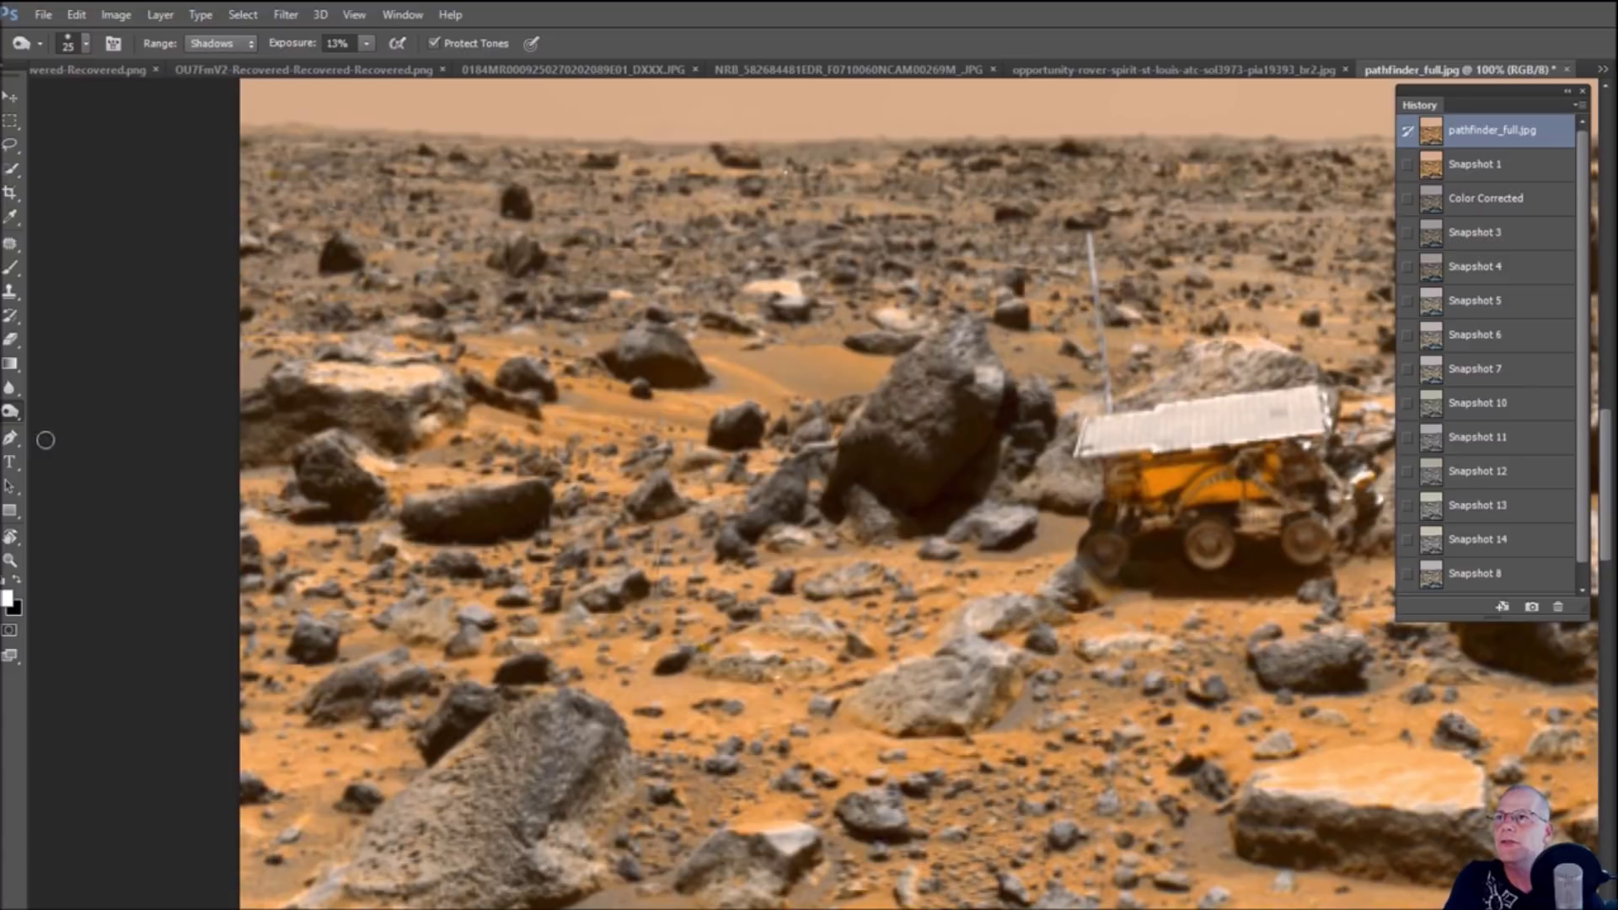
# Circle the large dark boulder and the small rocks beside it with white Brush strokes, and restore Snapshot 1 to clear them
pyautogui.click(11, 268)
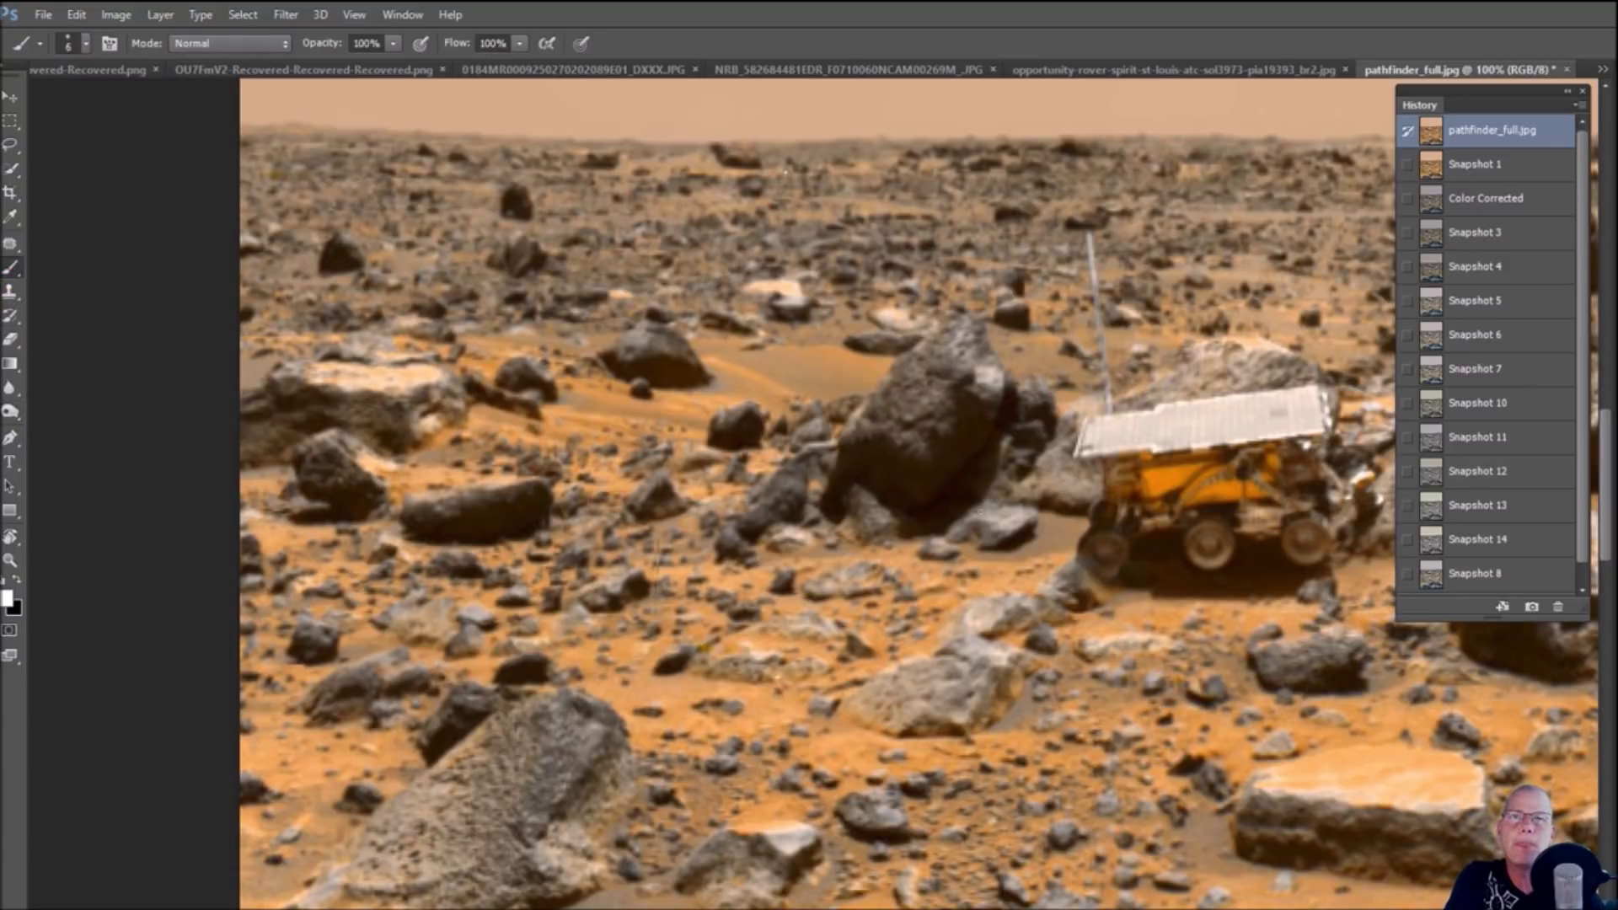
pyautogui.moveTo(809, 451)
pyautogui.mouseDown()
pyautogui.moveTo(727, 461)
pyautogui.moveTo(686, 534)
pyautogui.moveTo(720, 602)
pyautogui.moveTo(826, 595)
pyautogui.moveTo(845, 500)
pyautogui.moveTo(801, 453)
pyautogui.mouseUp()
pyautogui.moveTo(866, 340)
pyautogui.mouseDown()
pyautogui.moveTo(1013, 313)
pyautogui.moveTo(1044, 371)
pyautogui.moveTo(986, 491)
pyautogui.moveTo(885, 513)
pyautogui.moveTo(825, 454)
pyautogui.moveTo(872, 335)
pyautogui.mouseUp()
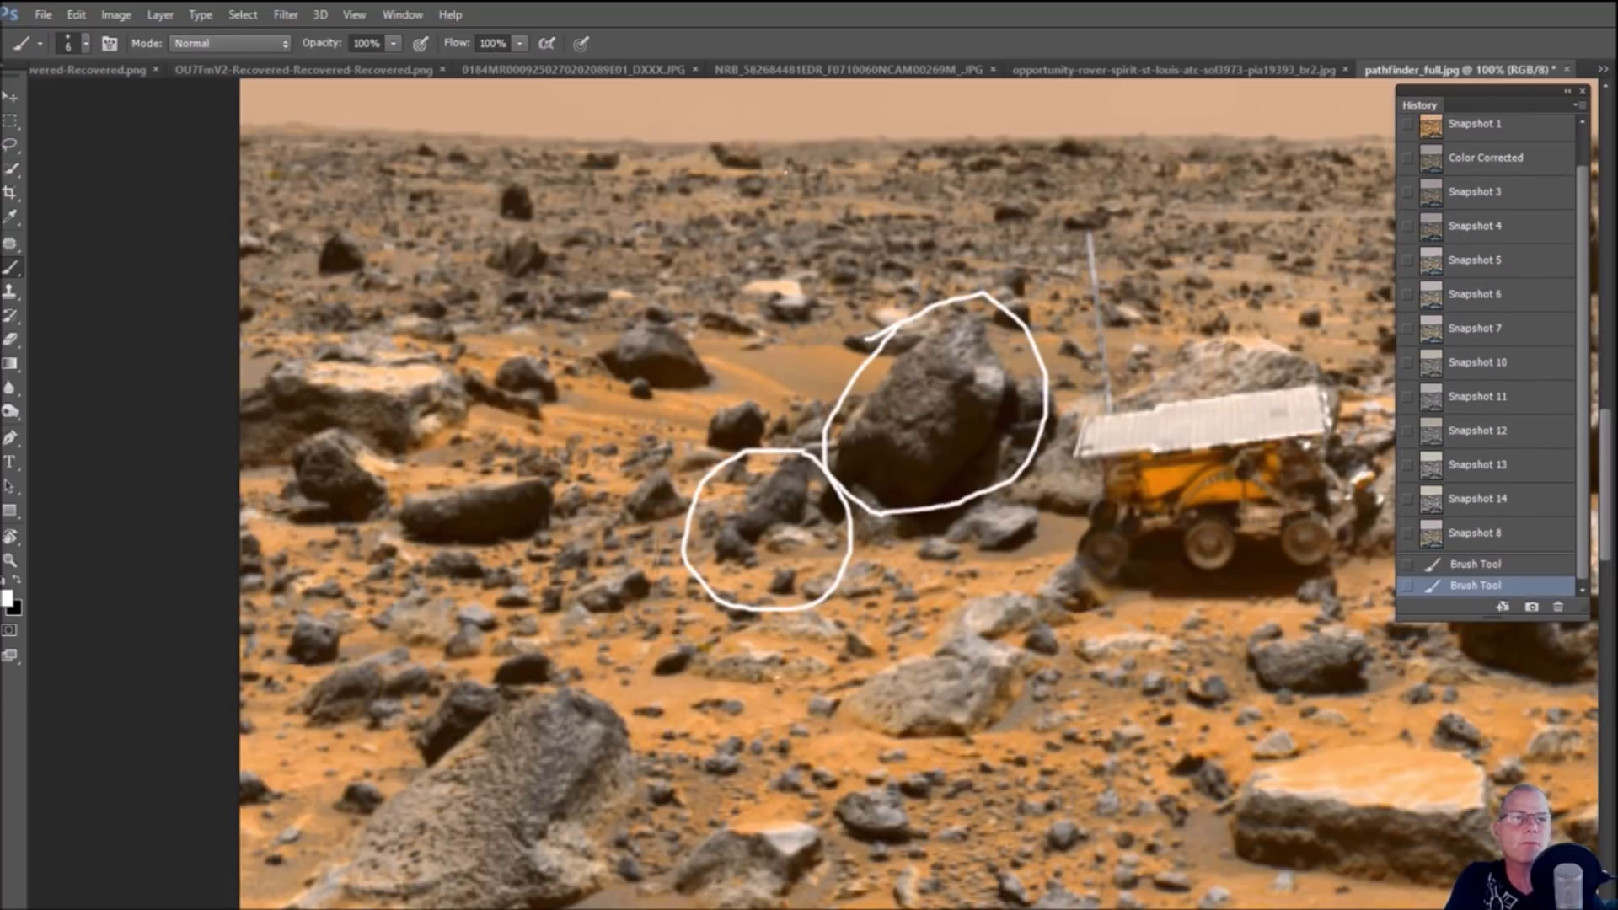
pyautogui.scroll(1, 1485, 125)
pyautogui.click(1483, 162)
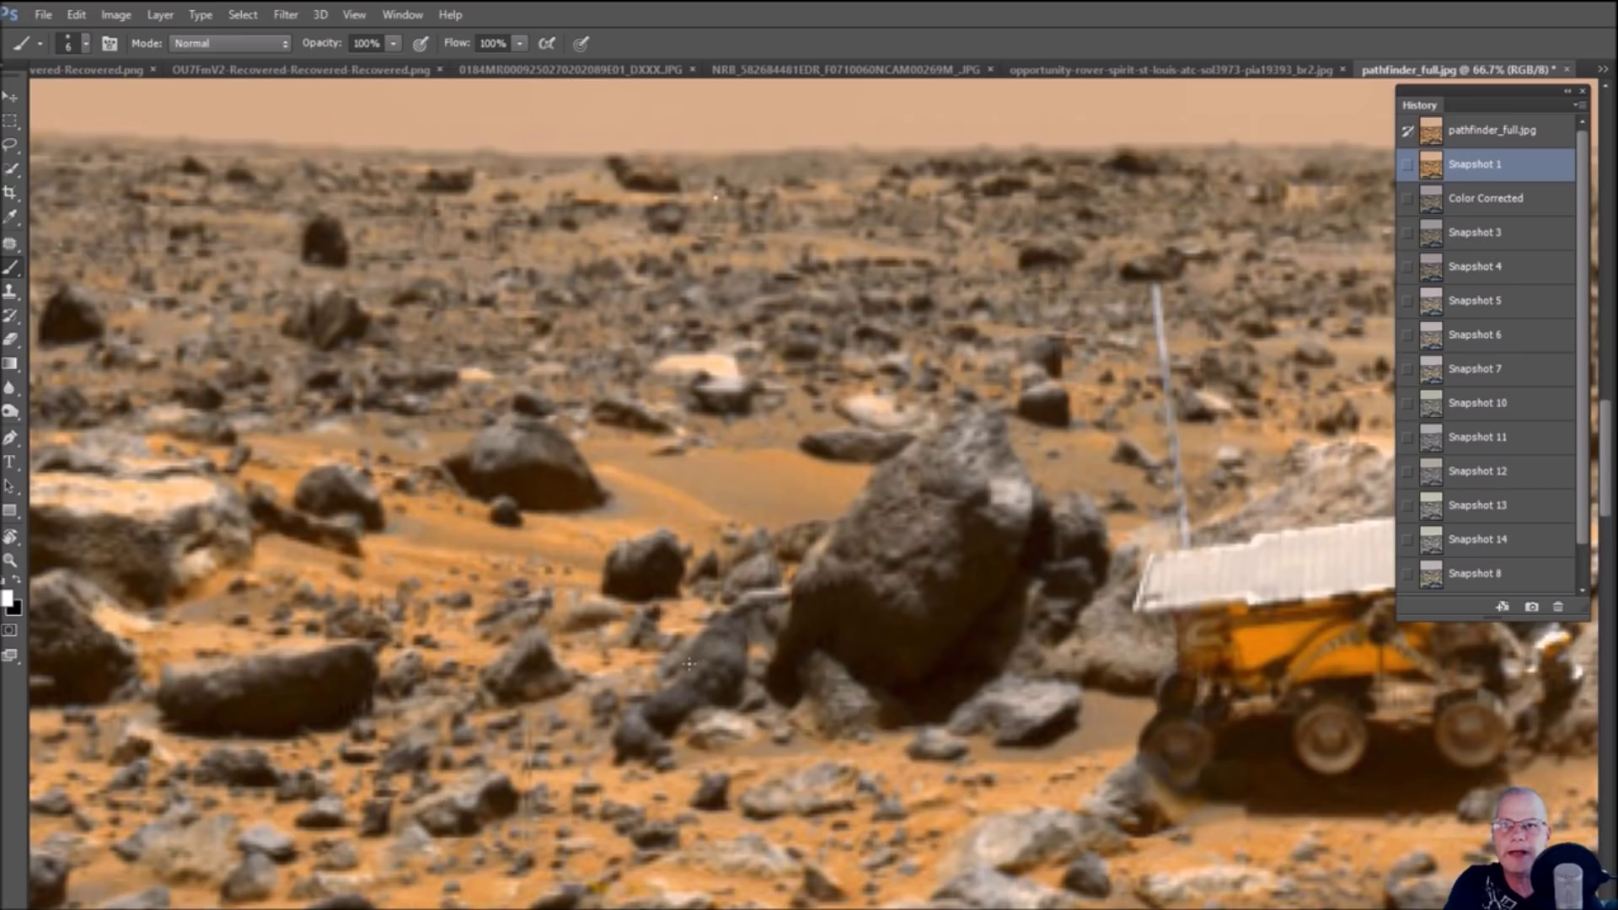
# Brush a white outline over the top of the small dark rock beside the large boulder and dot details inside it
pyautogui.moveTo(676, 666)
pyautogui.mouseDown()
pyautogui.moveTo(747, 624)
pyautogui.moveTo(748, 688)
pyautogui.mouseUp()
pyautogui.click(716, 666)
pyautogui.click(733, 670)
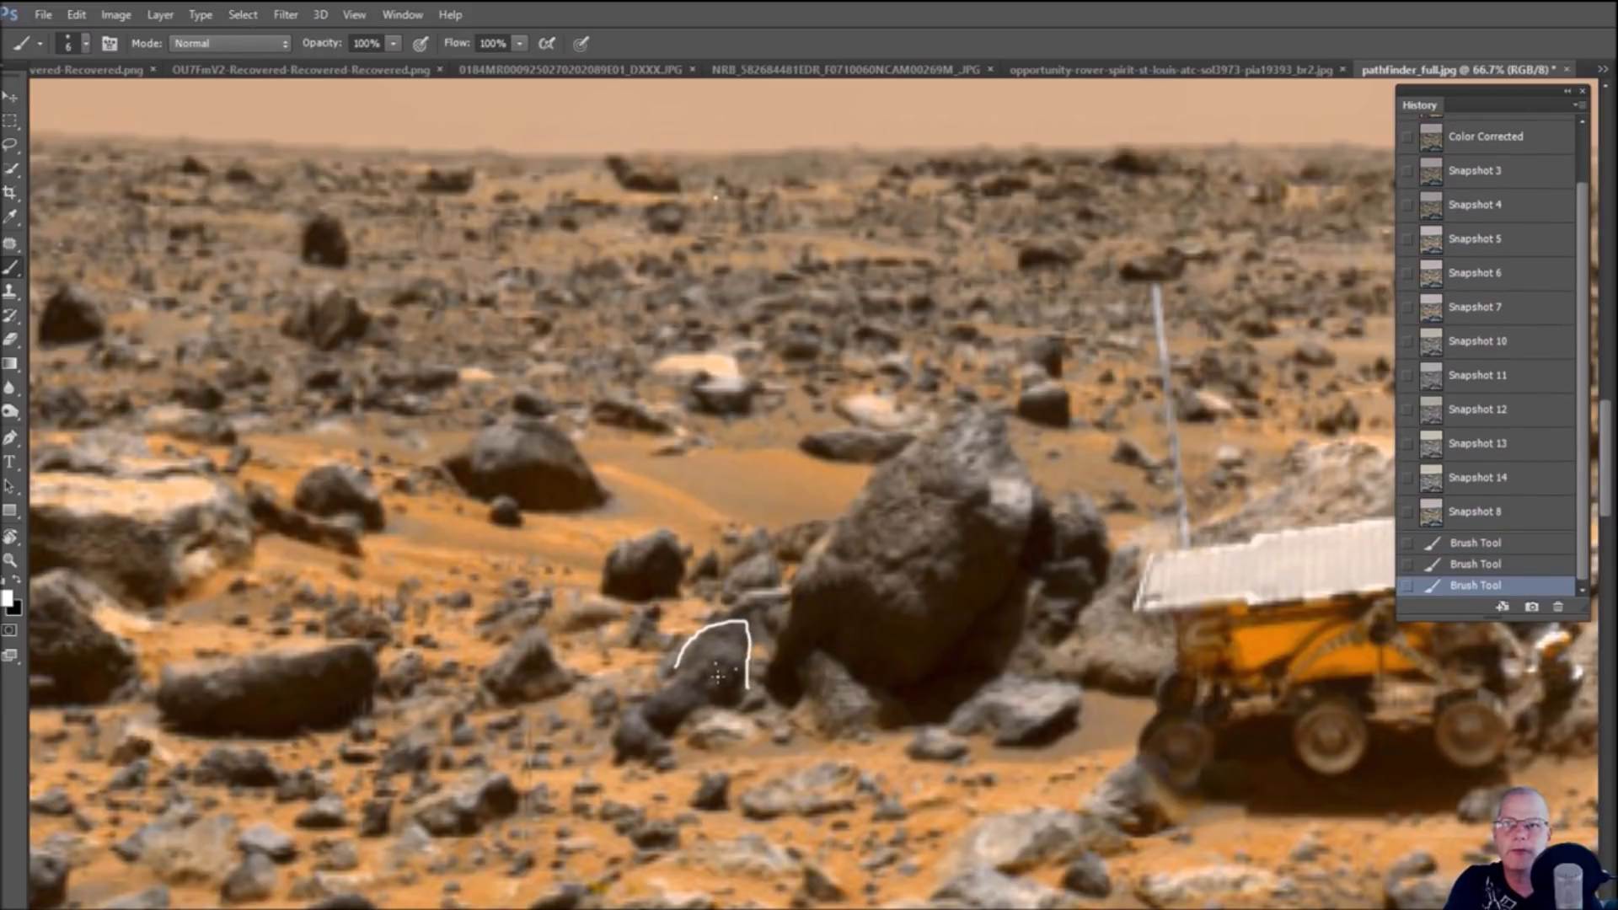
pyautogui.click(733, 677)
pyautogui.click(712, 684)
pyautogui.click(714, 679)
pyautogui.click(720, 684)
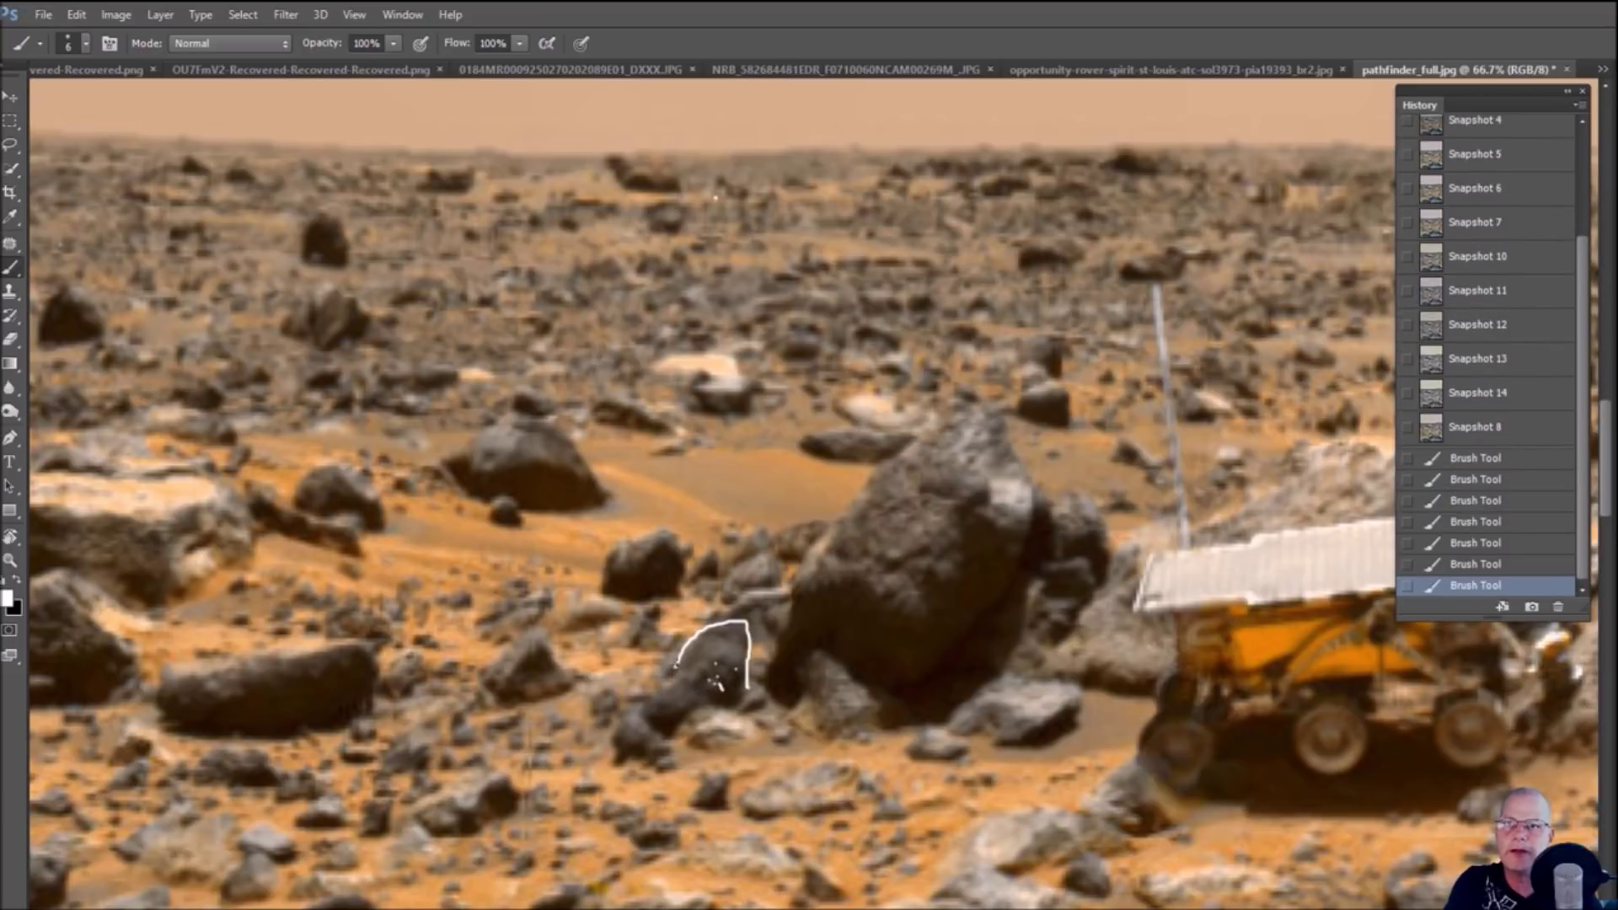
# Extend the white Brush outline around the lower part and base of the small dark rock beside the boulder
pyautogui.moveTo(678, 679)
pyautogui.mouseDown()
pyautogui.moveTo(615, 750)
pyautogui.moveTo(662, 742)
pyautogui.moveTo(672, 762)
pyautogui.moveTo(671, 704)
pyautogui.moveTo(685, 704)
pyautogui.moveTo(679, 750)
pyautogui.mouseUp()
pyautogui.click(650, 745)
pyautogui.click(655, 743)
pyautogui.click(749, 708)
pyautogui.moveTo(748, 679); pyautogui.dragTo(764, 692)
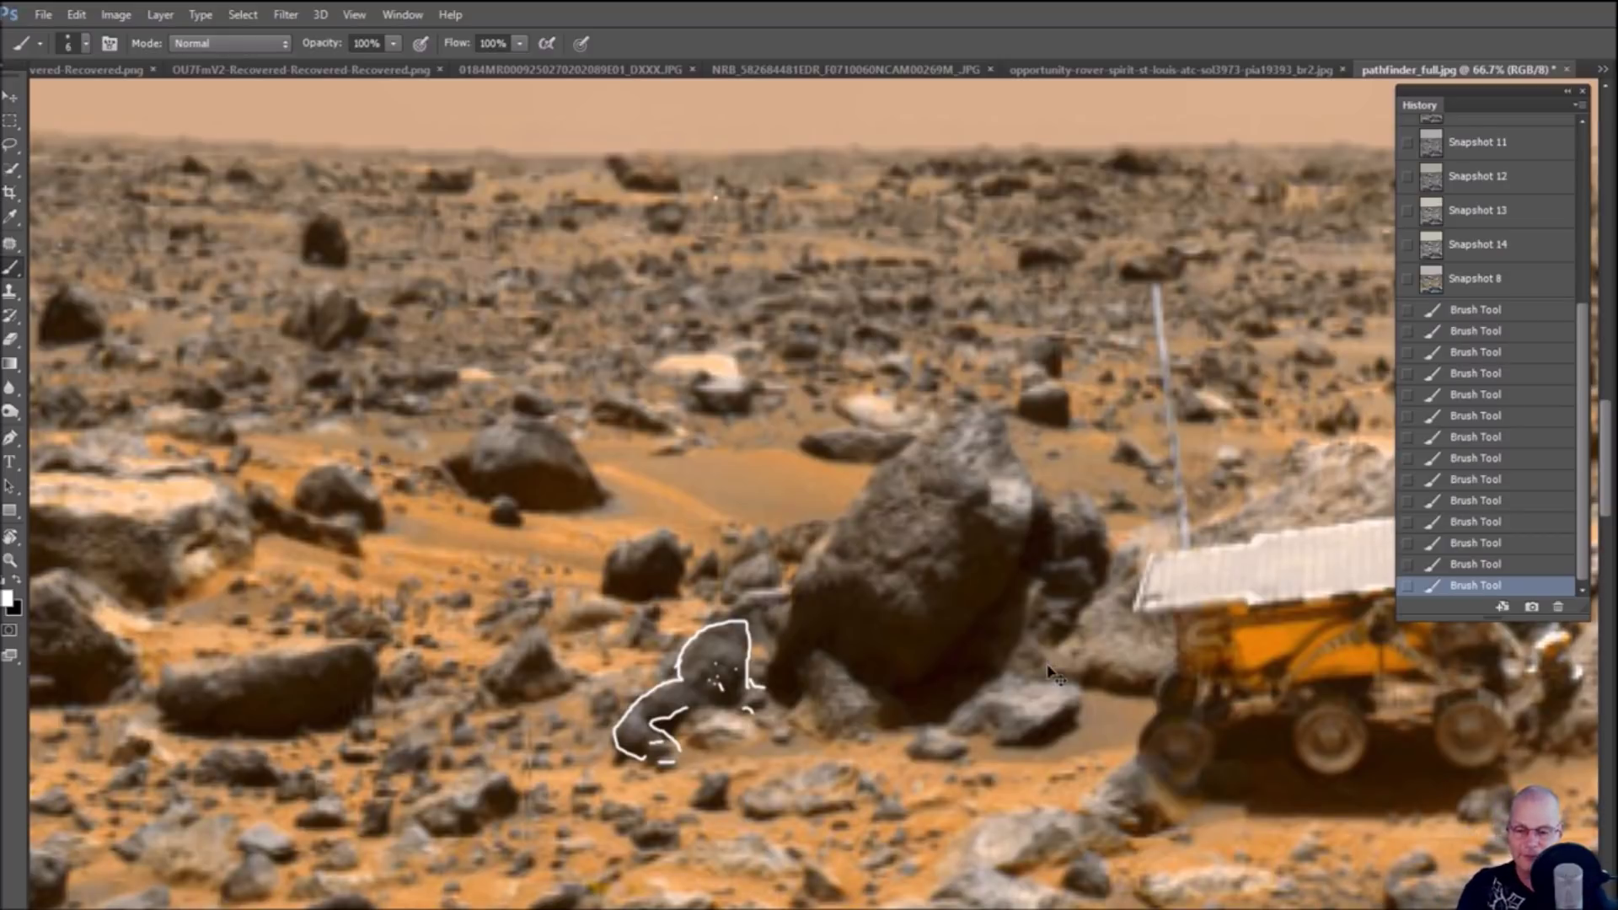
# Circle the pointed dark rocks in the distance beyond the rover in white, and restore Snapshot 1 to clear all markings
pyautogui.hotkey('ctrl', '-')
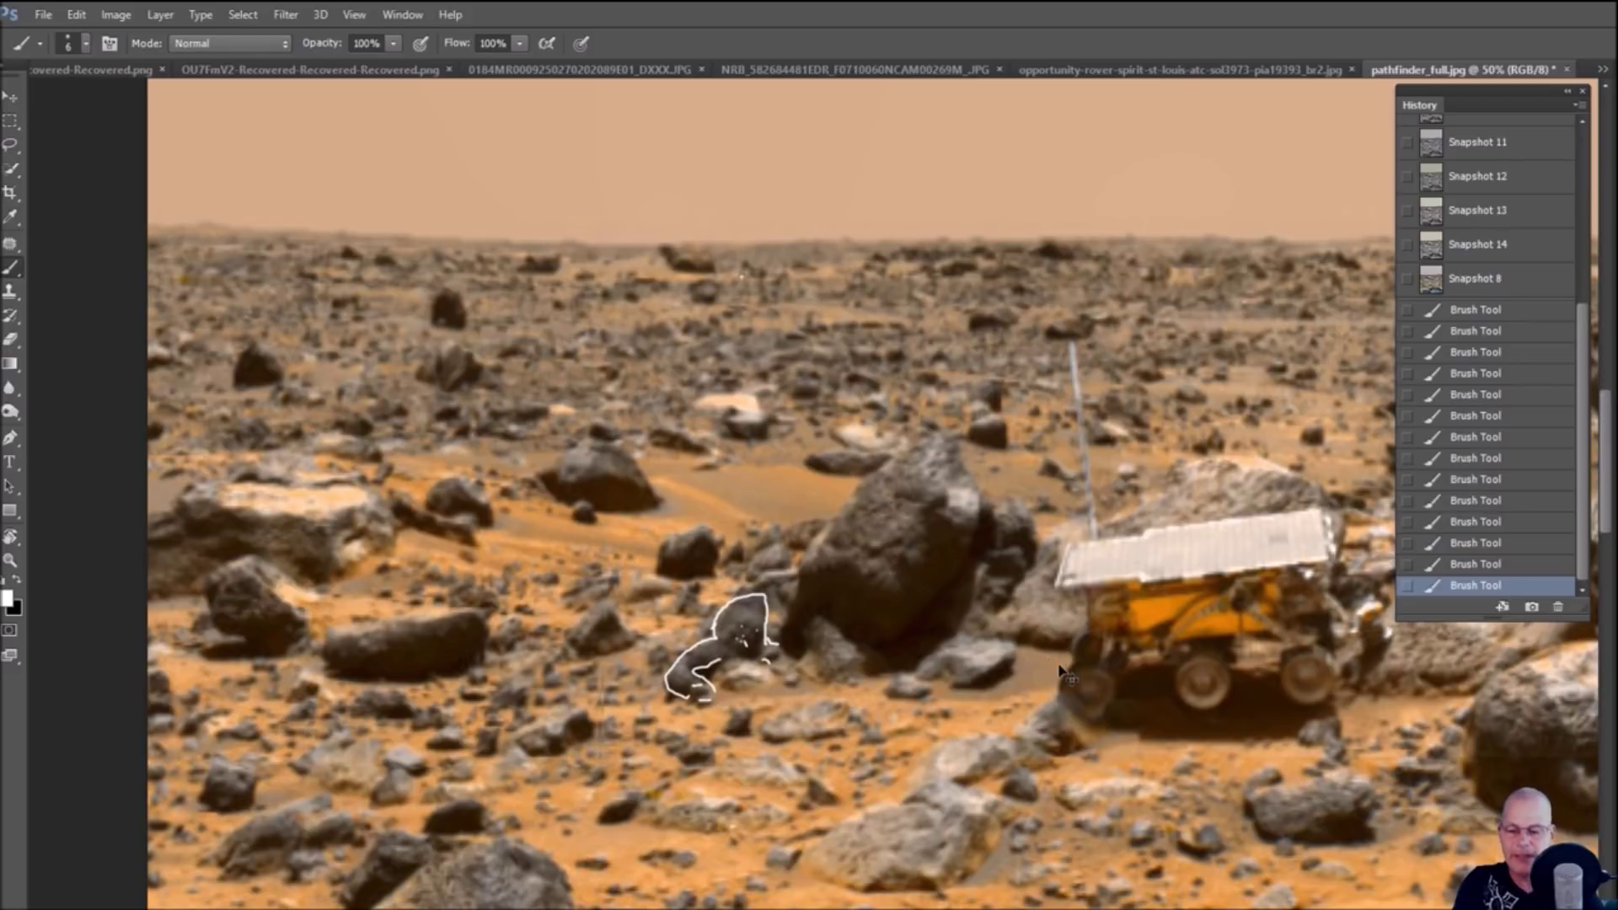
pyautogui.hotkey('ctrl', '-')
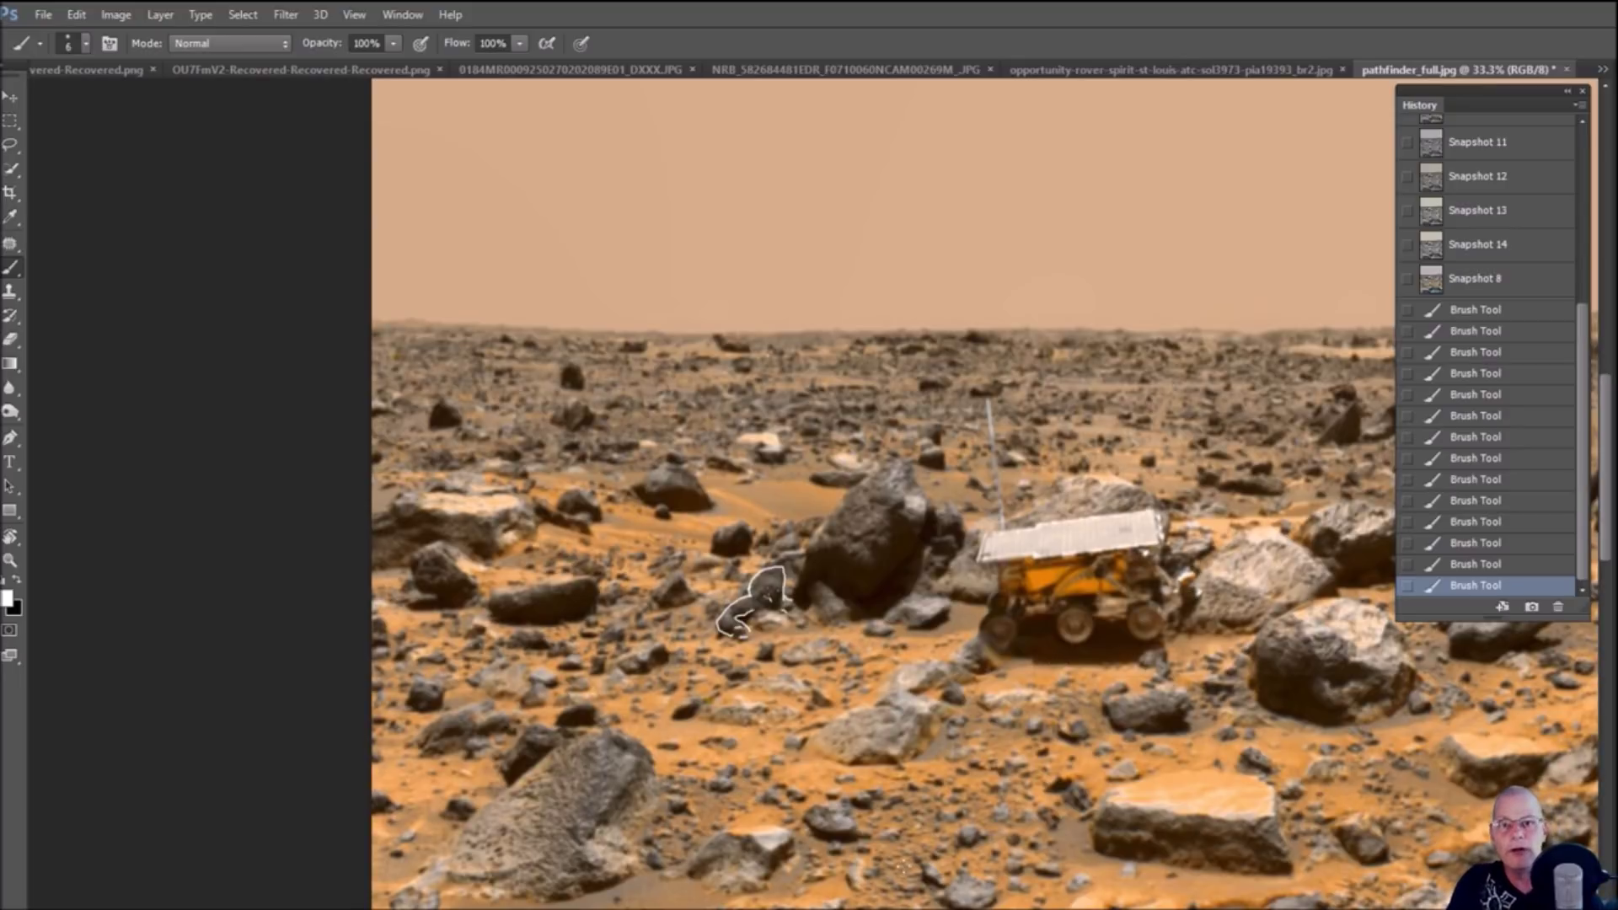
pyautogui.hscroll(5, 1127, 628)
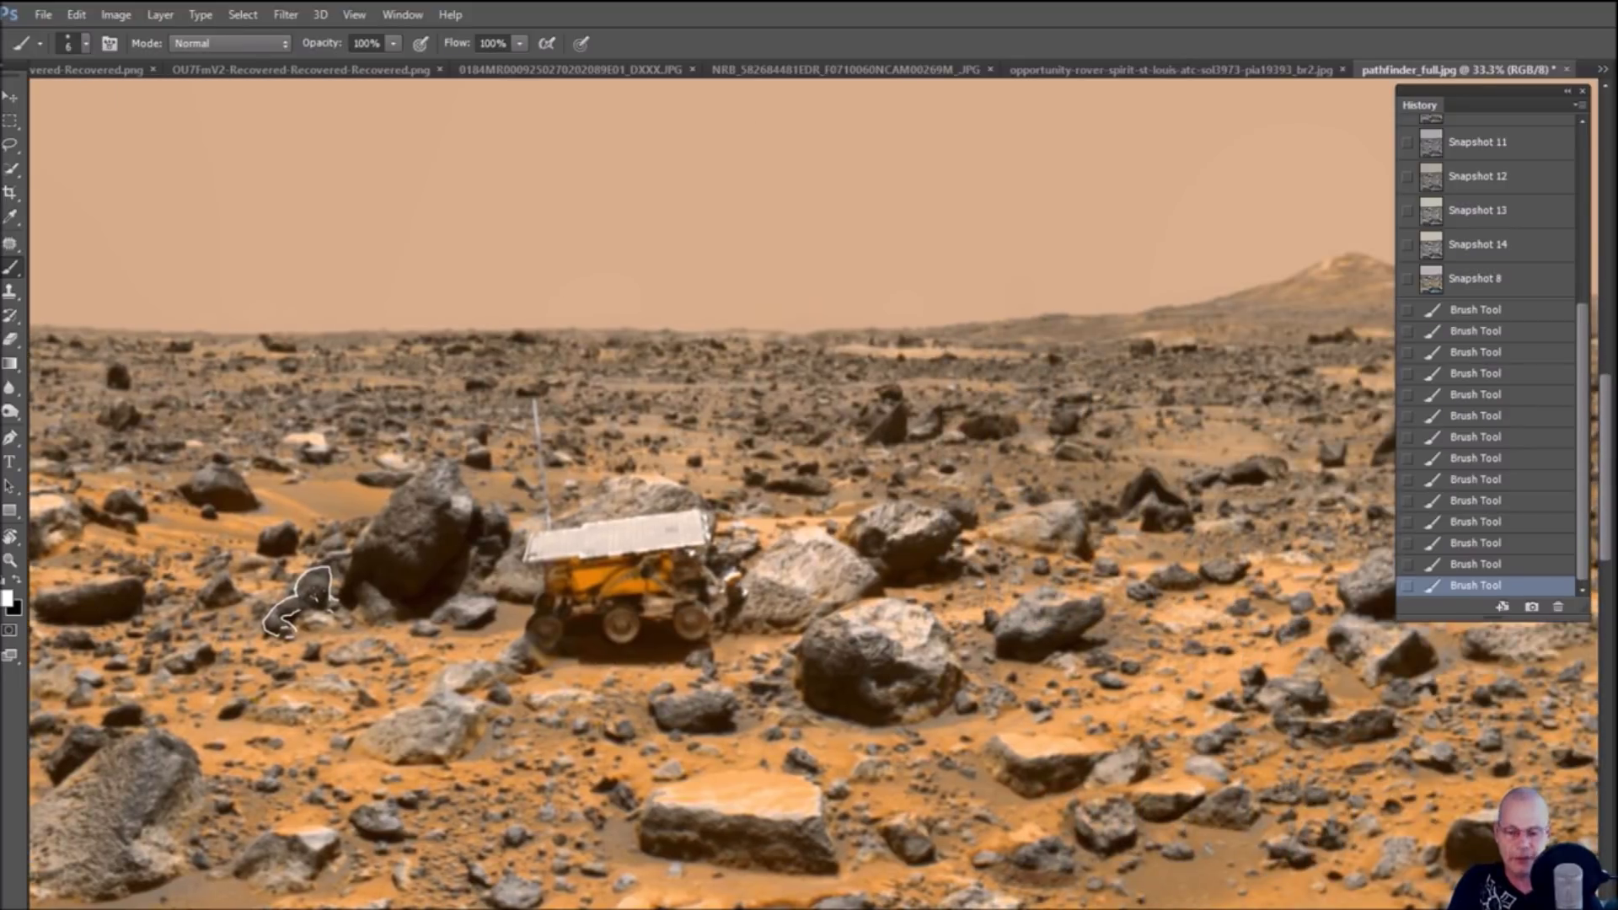
pyautogui.scroll(1, 1126, 628)
pyautogui.scroll(1, 1127, 628)
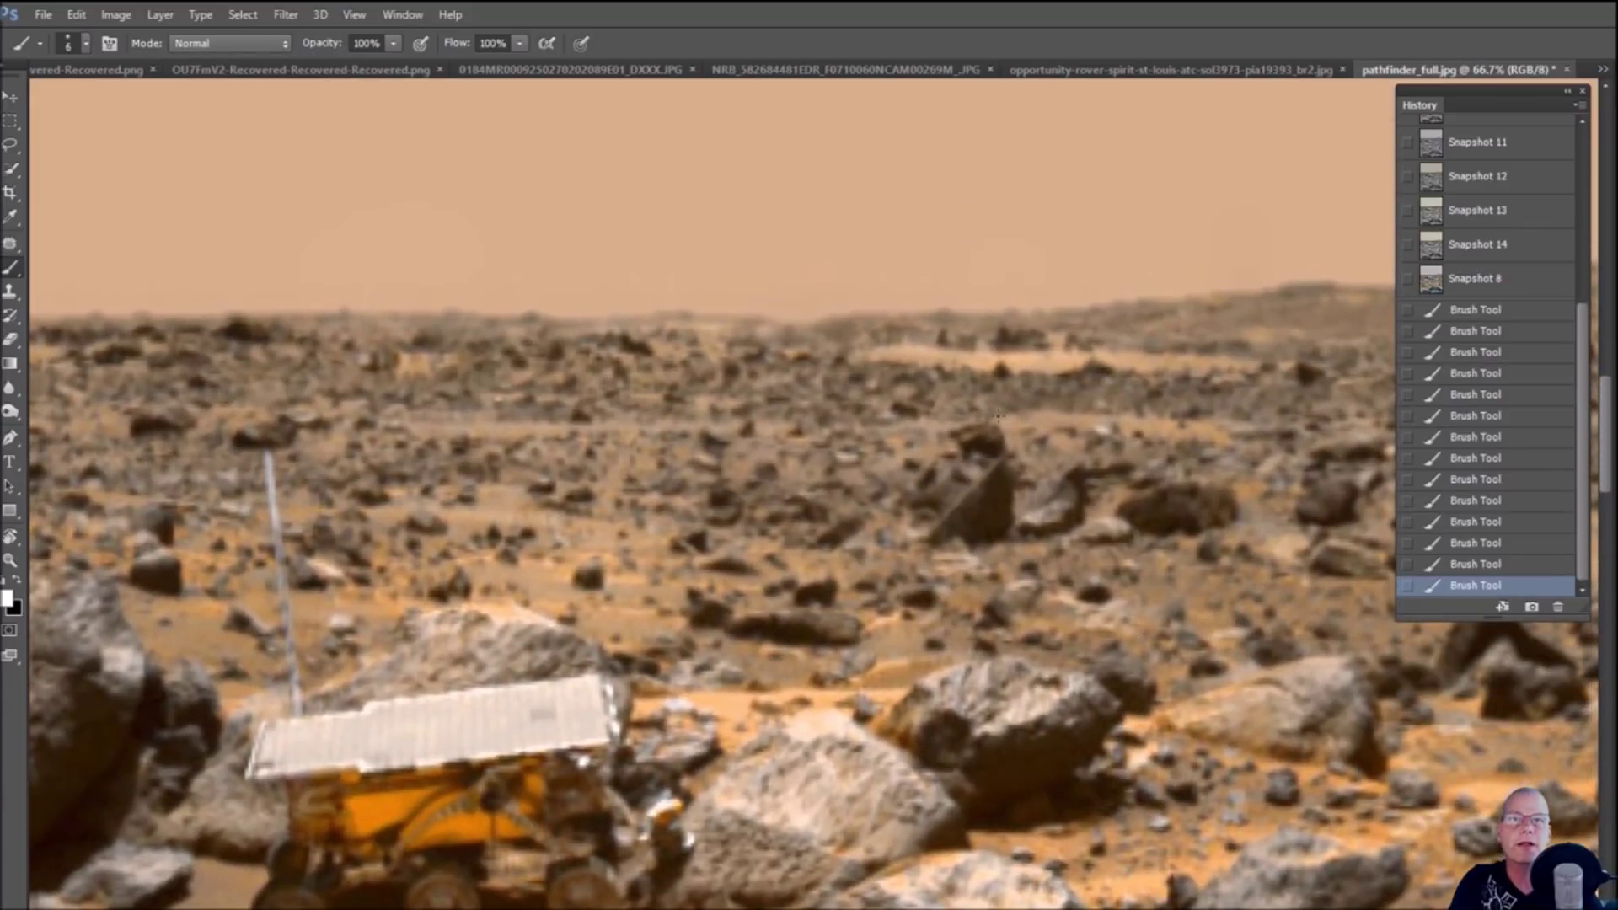
pyautogui.moveTo(956, 416)
pyautogui.mouseDown()
pyautogui.moveTo(877, 446)
pyautogui.moveTo(823, 589)
pyautogui.moveTo(974, 671)
pyautogui.moveTo(1084, 527)
pyautogui.moveTo(1052, 412)
pyautogui.moveTo(940, 402)
pyautogui.moveTo(851, 477)
pyautogui.mouseUp()
pyautogui.scroll(5, 1487, 337)
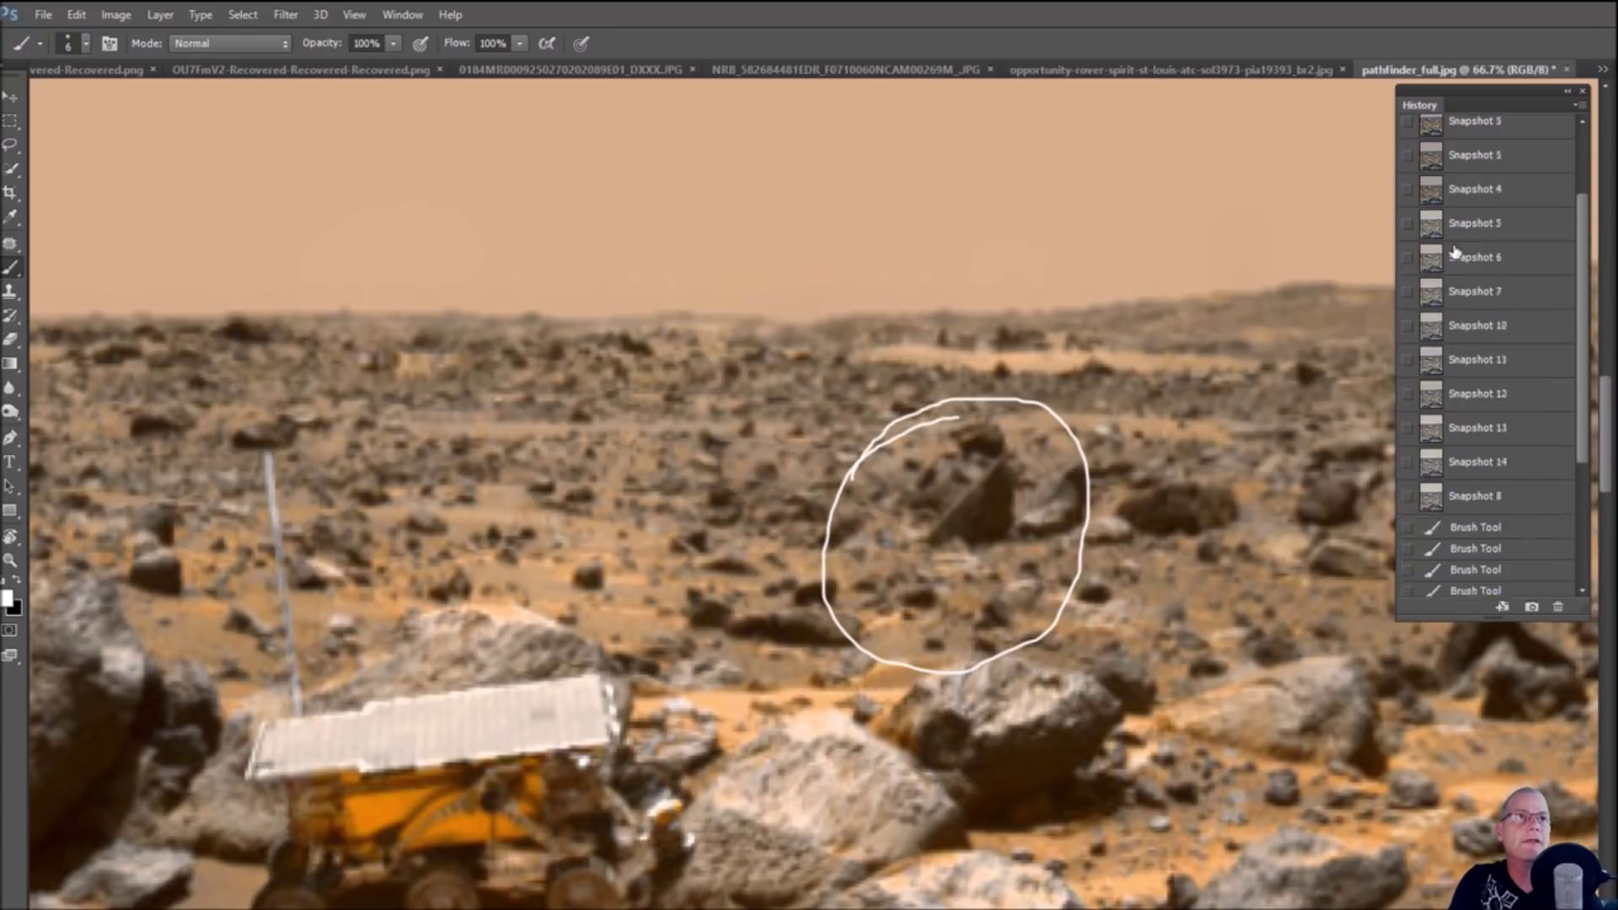
pyautogui.click(1488, 158)
# Circle the pale sandy strip near the horizon in white and examine it at magnifications between 25% and 100%
pyautogui.moveTo(1084, 276)
pyautogui.mouseDown()
pyautogui.moveTo(847, 432)
pyautogui.moveTo(628, 488)
pyautogui.moveTo(899, 560)
pyautogui.moveTo(1126, 501)
pyautogui.moveTo(936, 439)
pyautogui.moveTo(740, 442)
pyautogui.mouseUp()
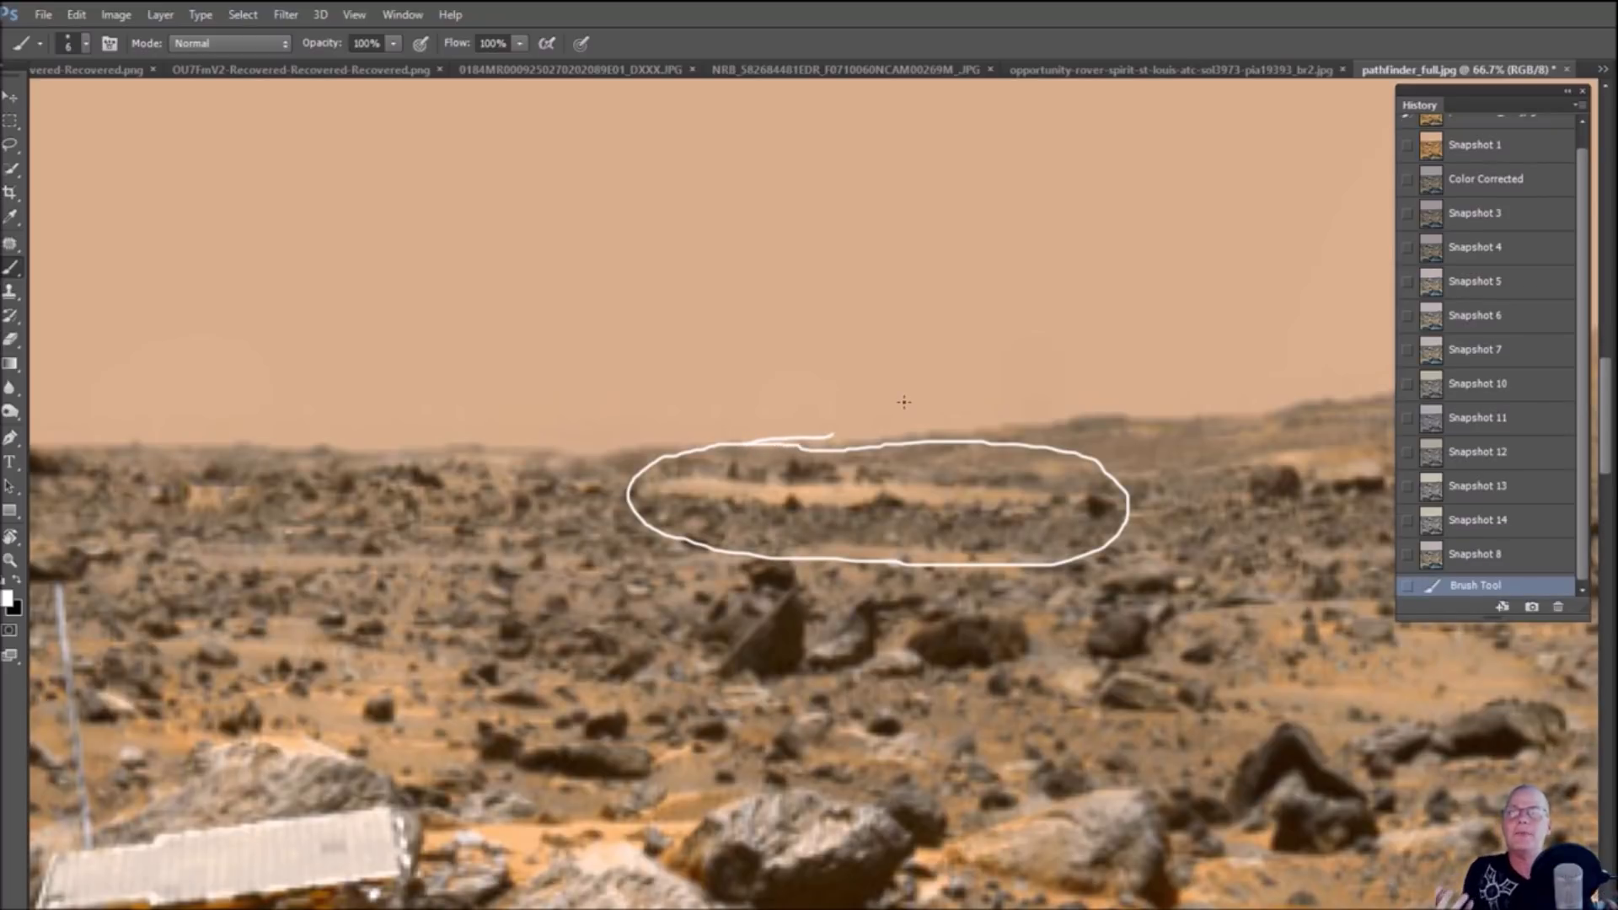
pyautogui.hotkey('ctrl', '-')
pyautogui.hotkey('ctrl', '-')
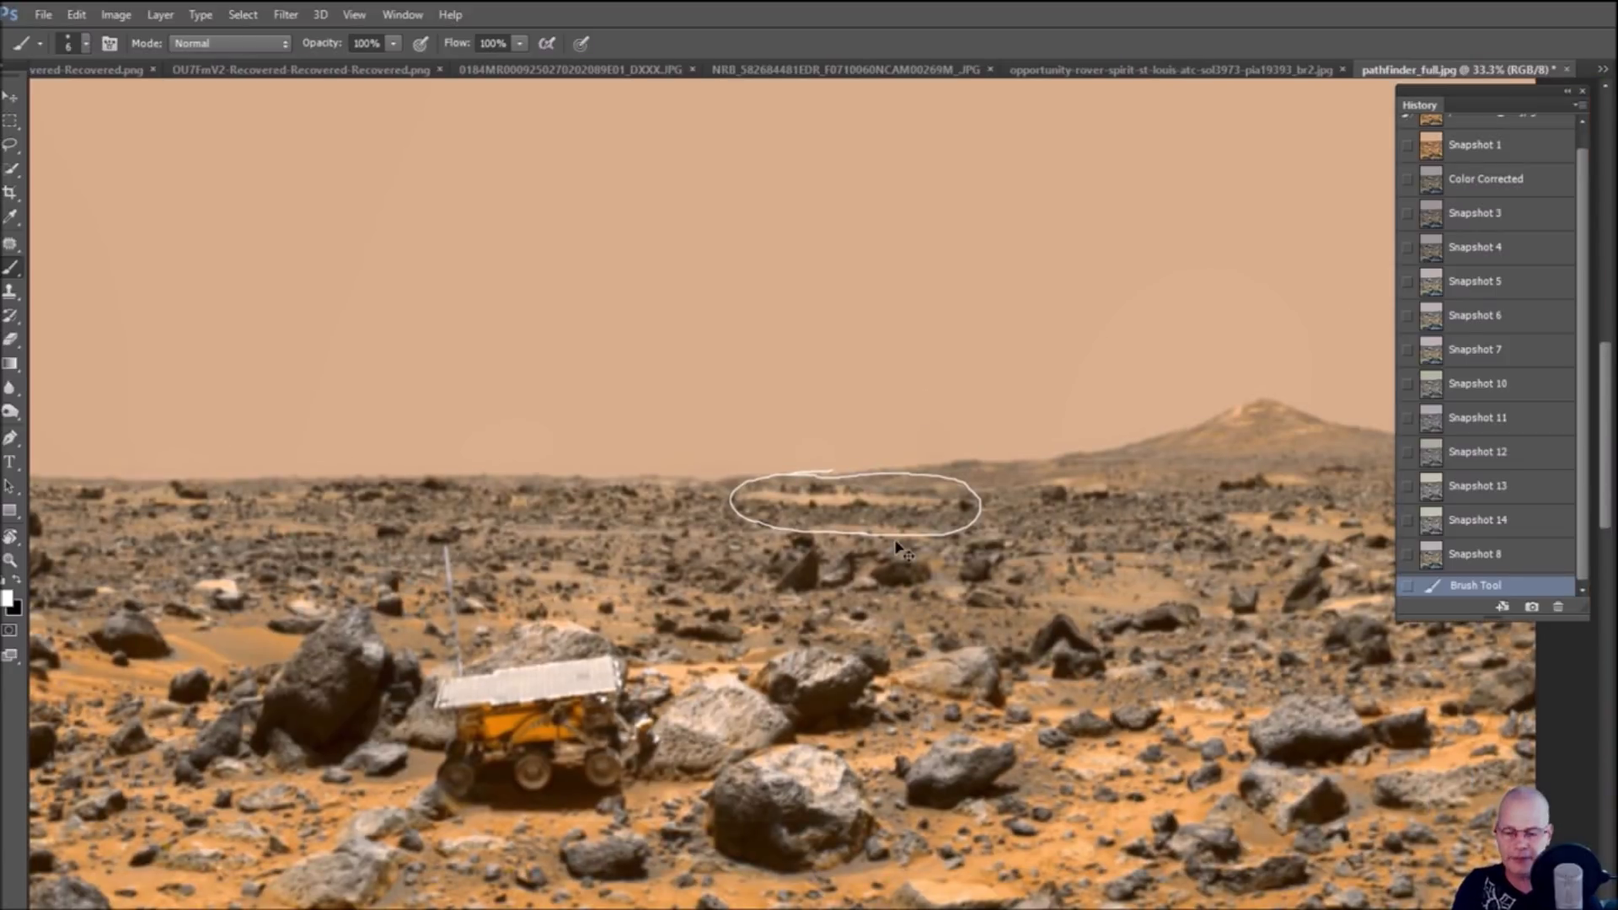
pyautogui.hotkey('ctrl', '+')
pyautogui.hotkey('ctrl', '+')
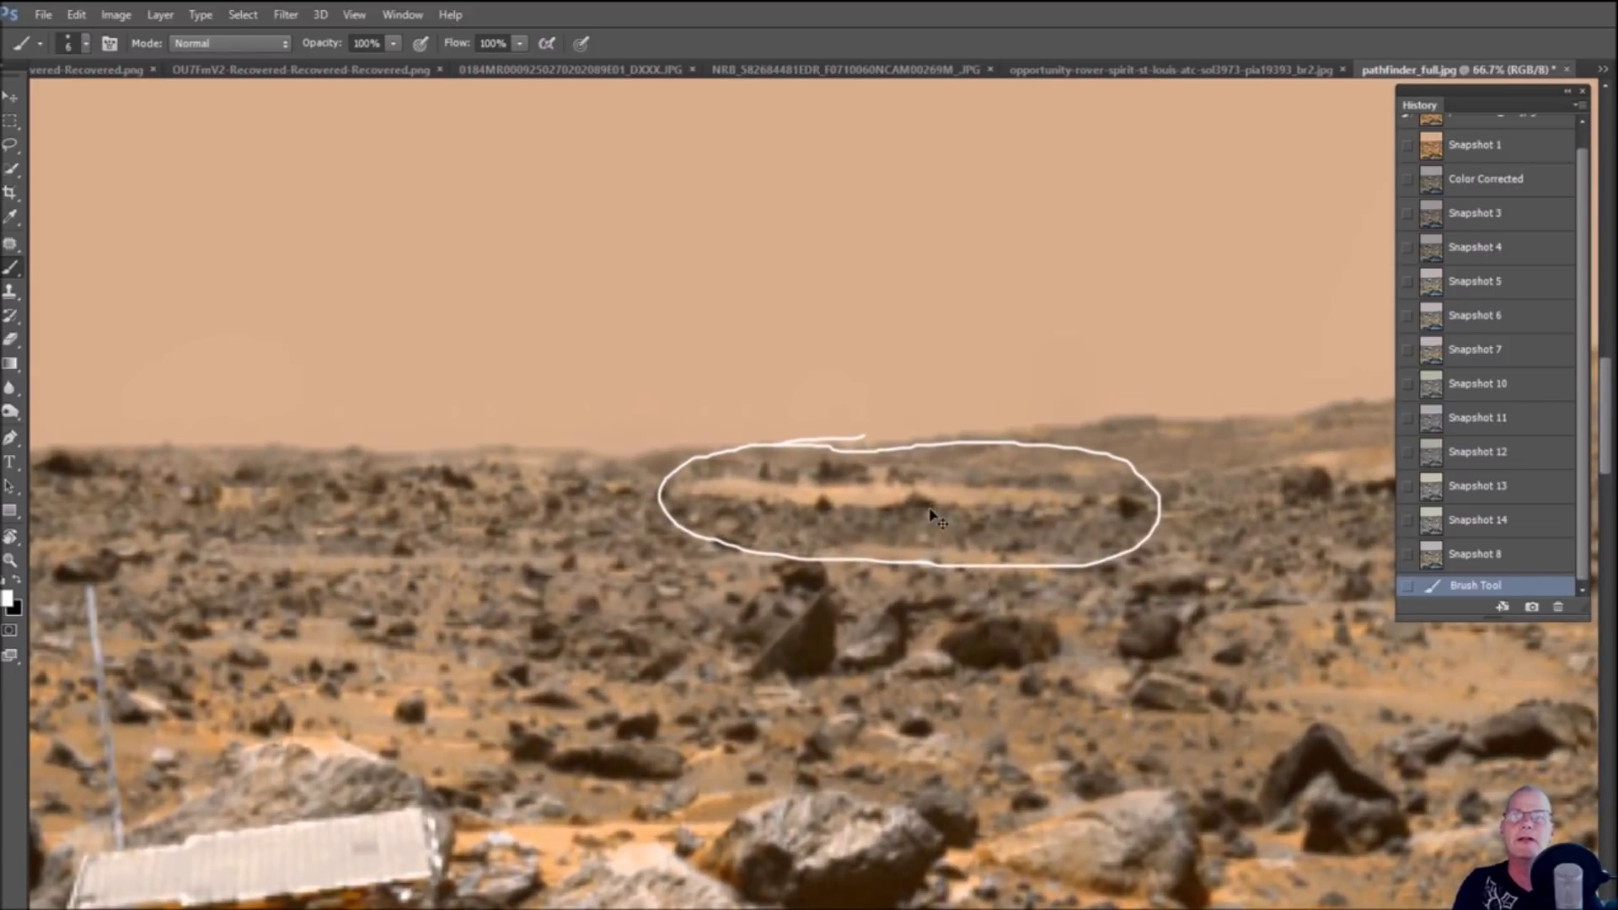
pyautogui.hotkey('ctrl', '+')
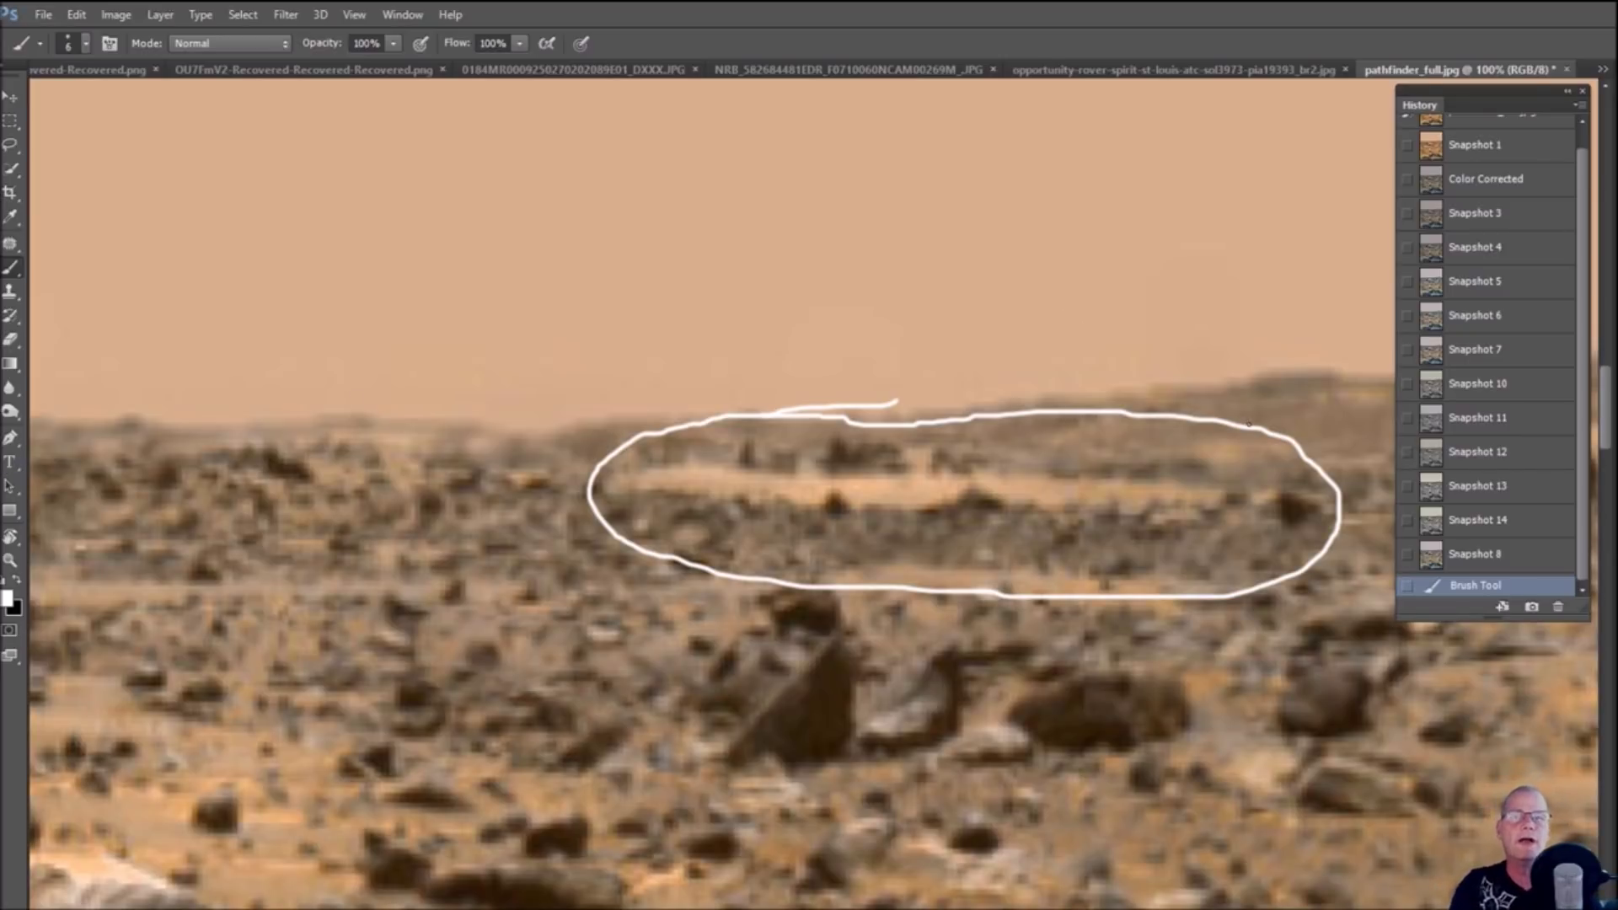
pyautogui.hotkey('ctrl', '-')
pyautogui.hotkey('ctrl', '-')
pyautogui.hotkey('ctrl', '-')
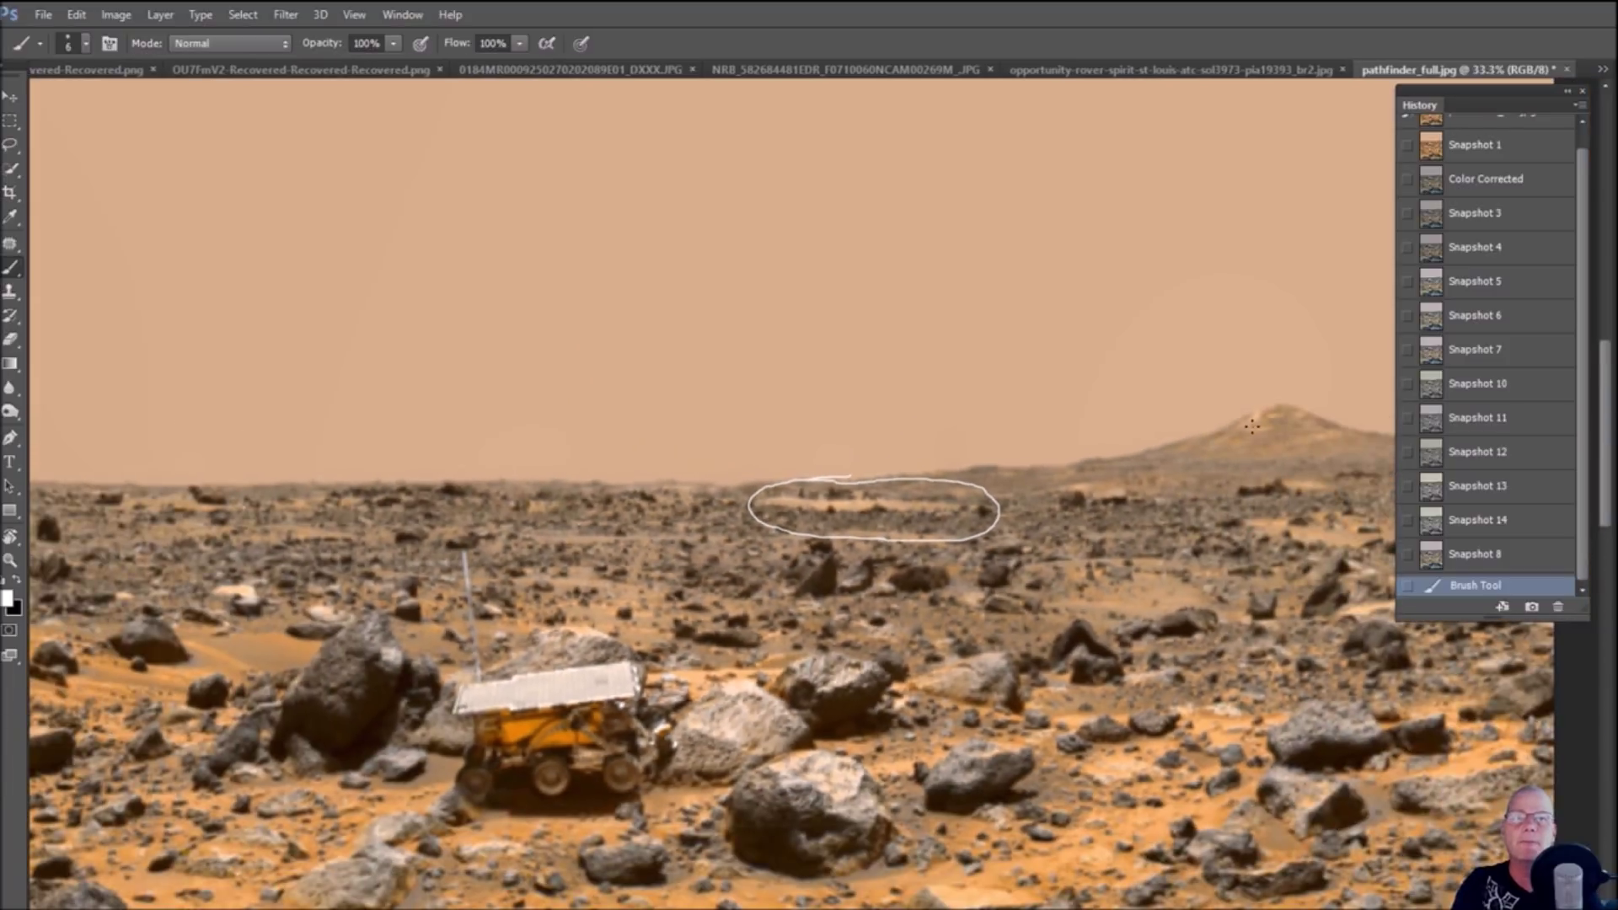
pyautogui.hotkey('ctrl', '-')
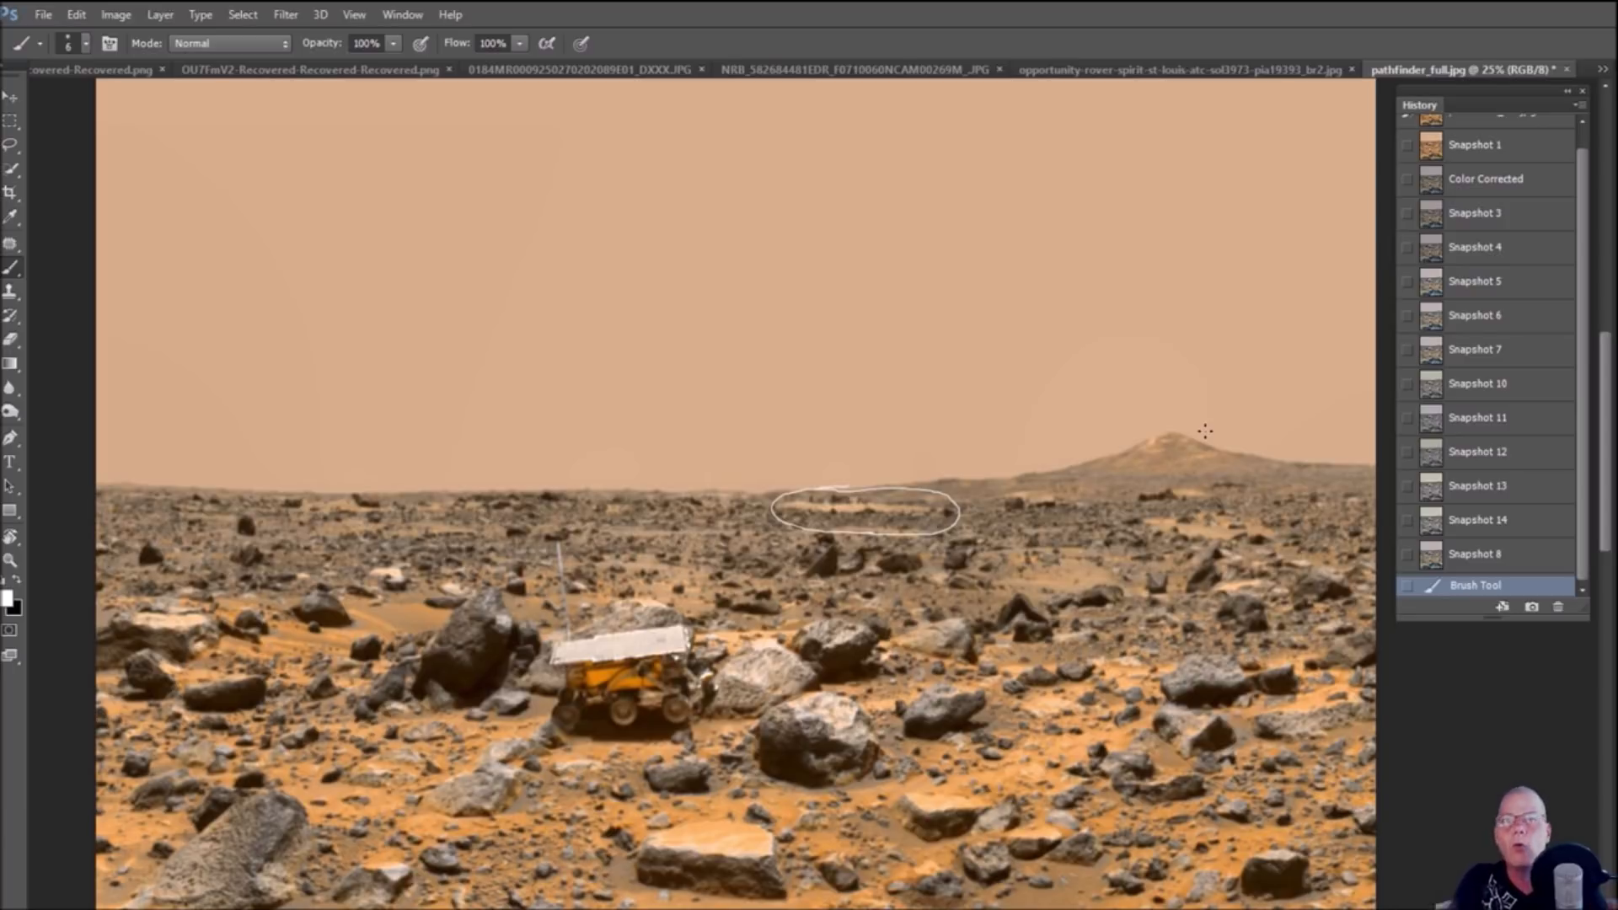
# Switch the image to the Color Corrected snapshot and enlarge the horizon area to 66.7%
pyautogui.click(1537, 179)
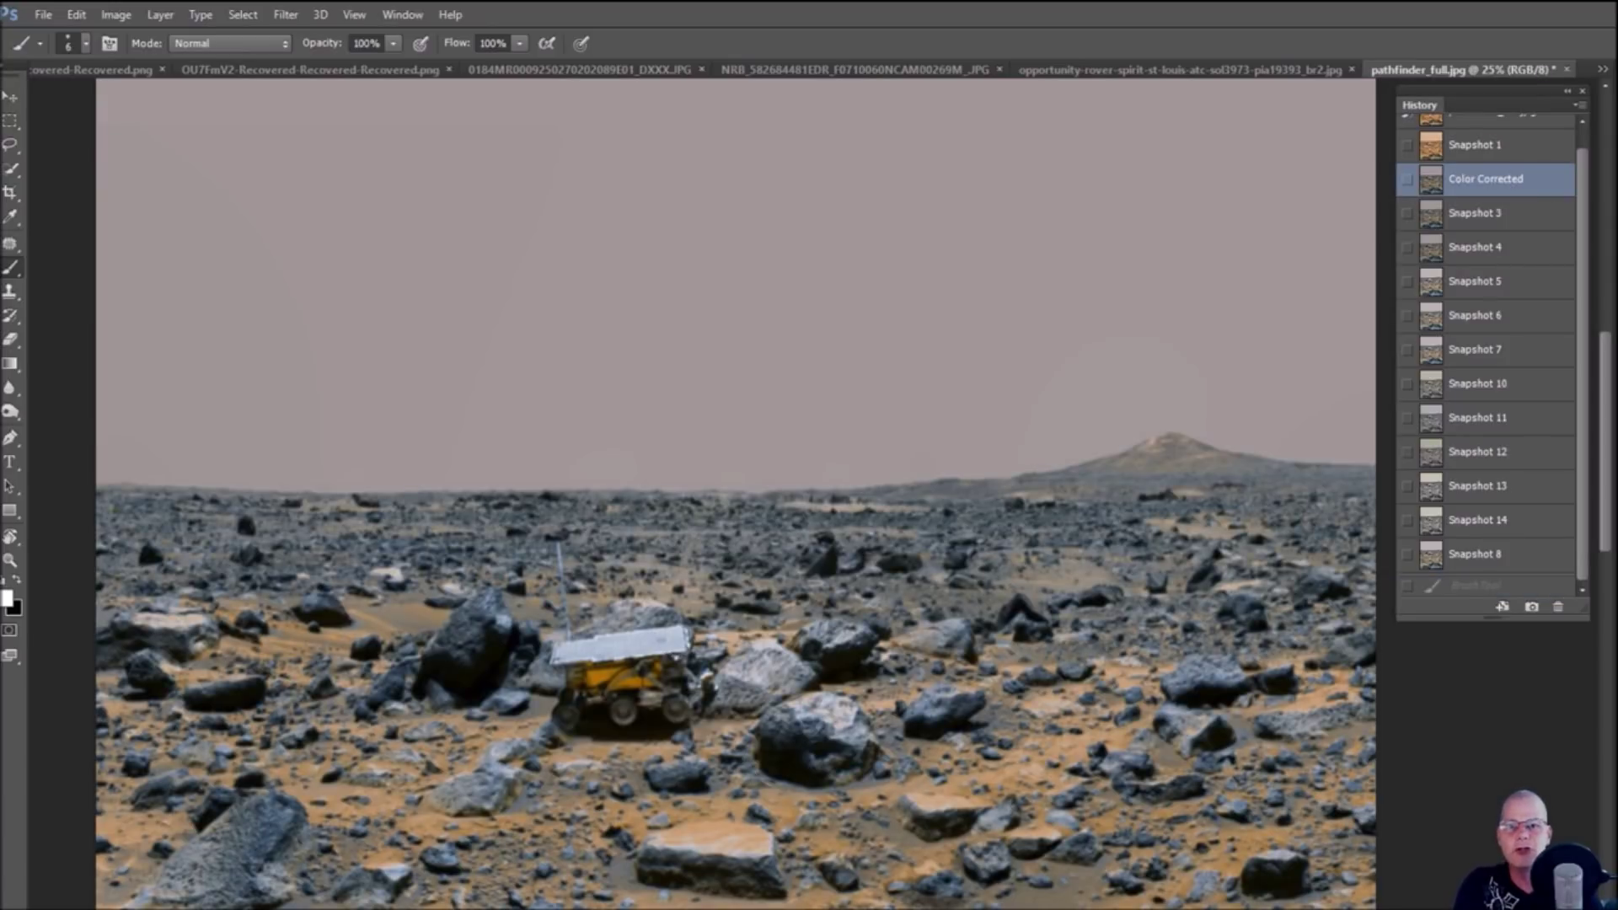
pyautogui.hscroll(3, 699, 492)
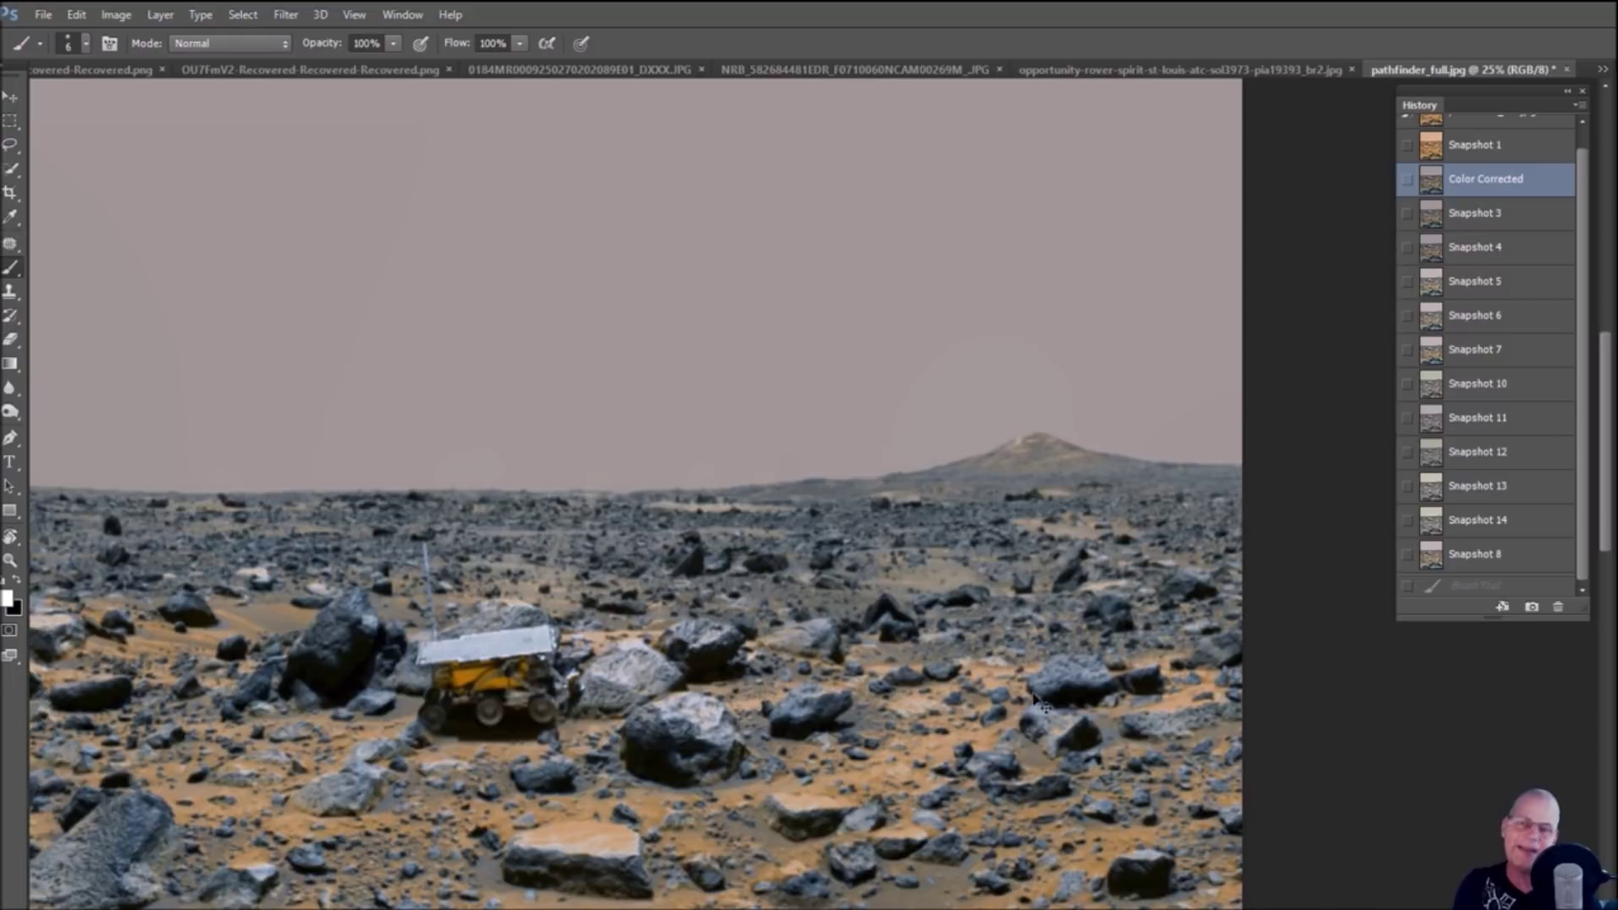
pyautogui.scroll(2, 1016, 715)
pyautogui.hotkey('ctrl', '+')
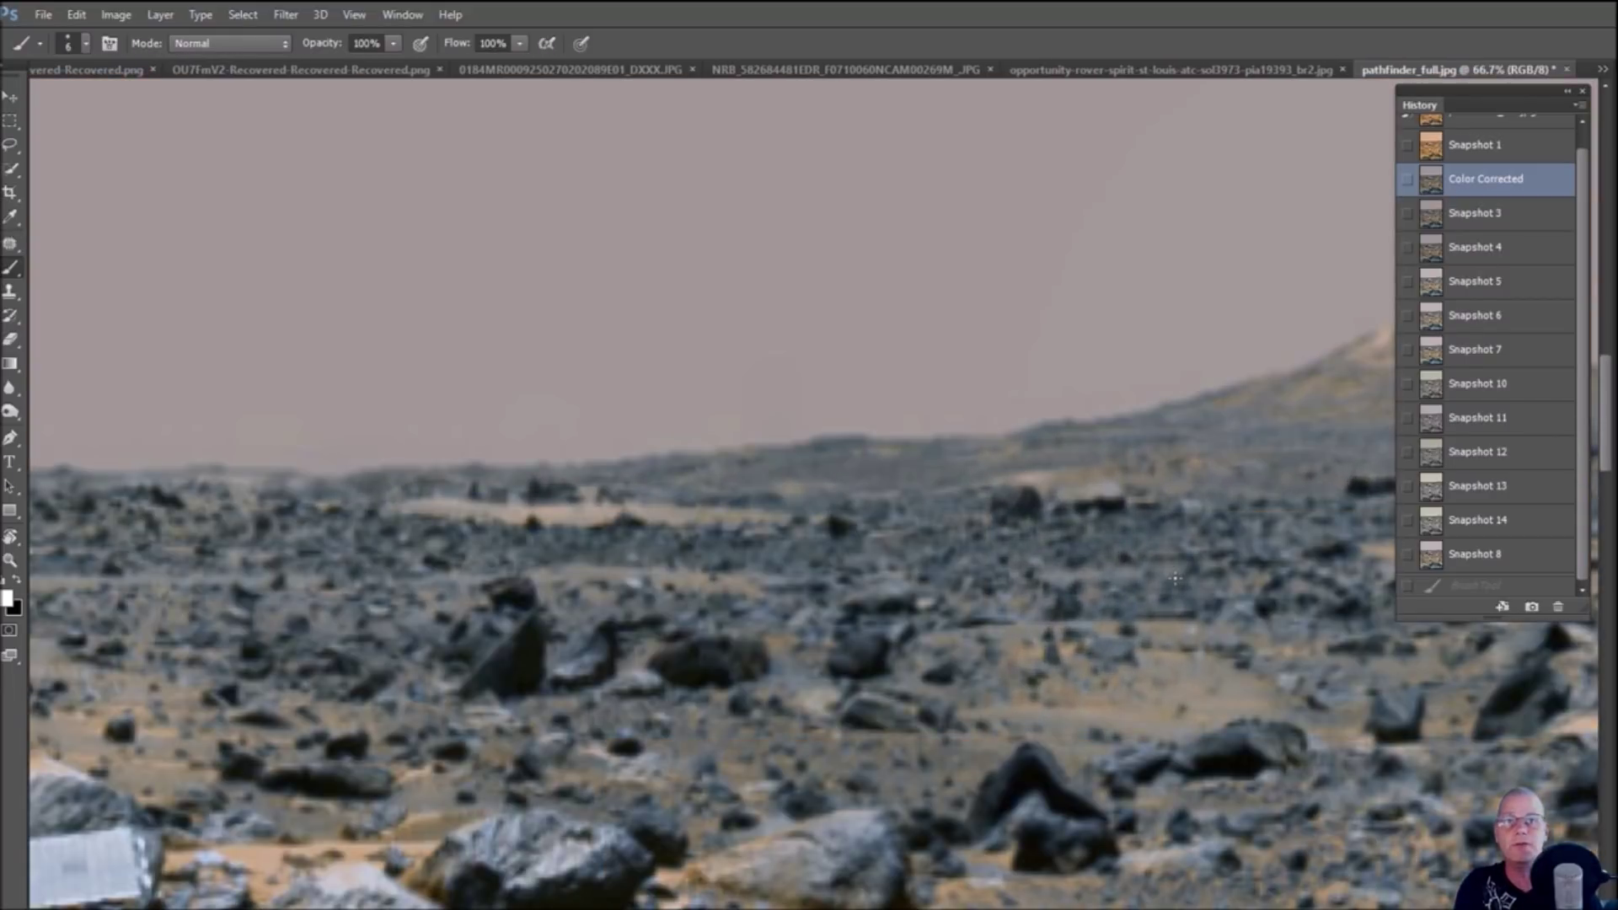
# Restore Snapshot 1 and apply Auto Color to the image to demonstrate the correction
pyautogui.click(1475, 147)
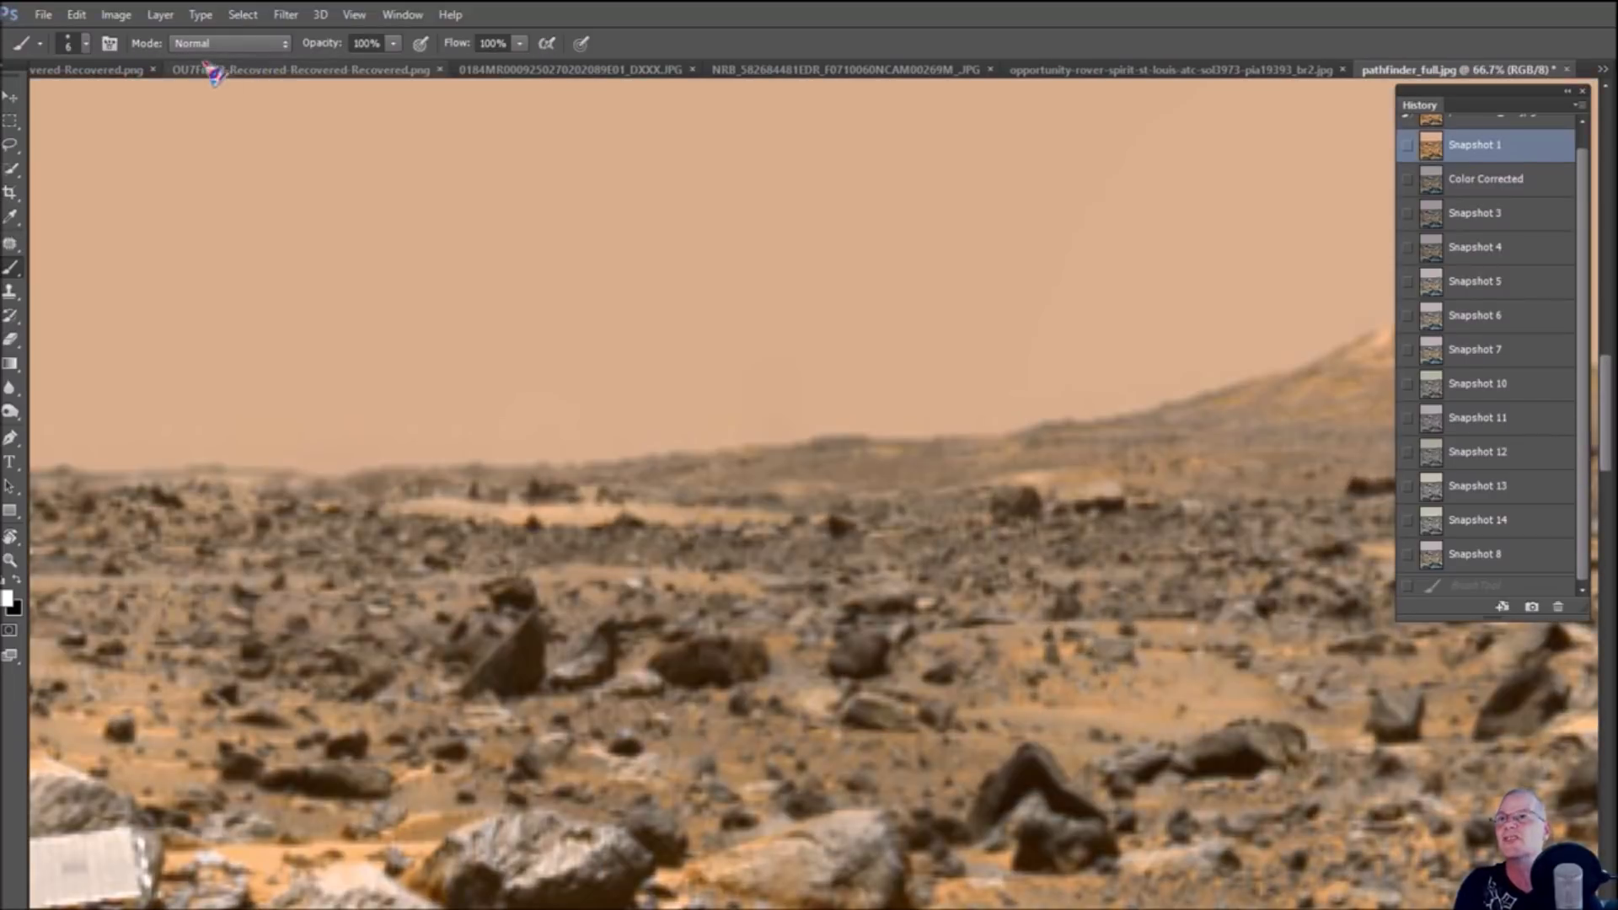
pyautogui.click(117, 16)
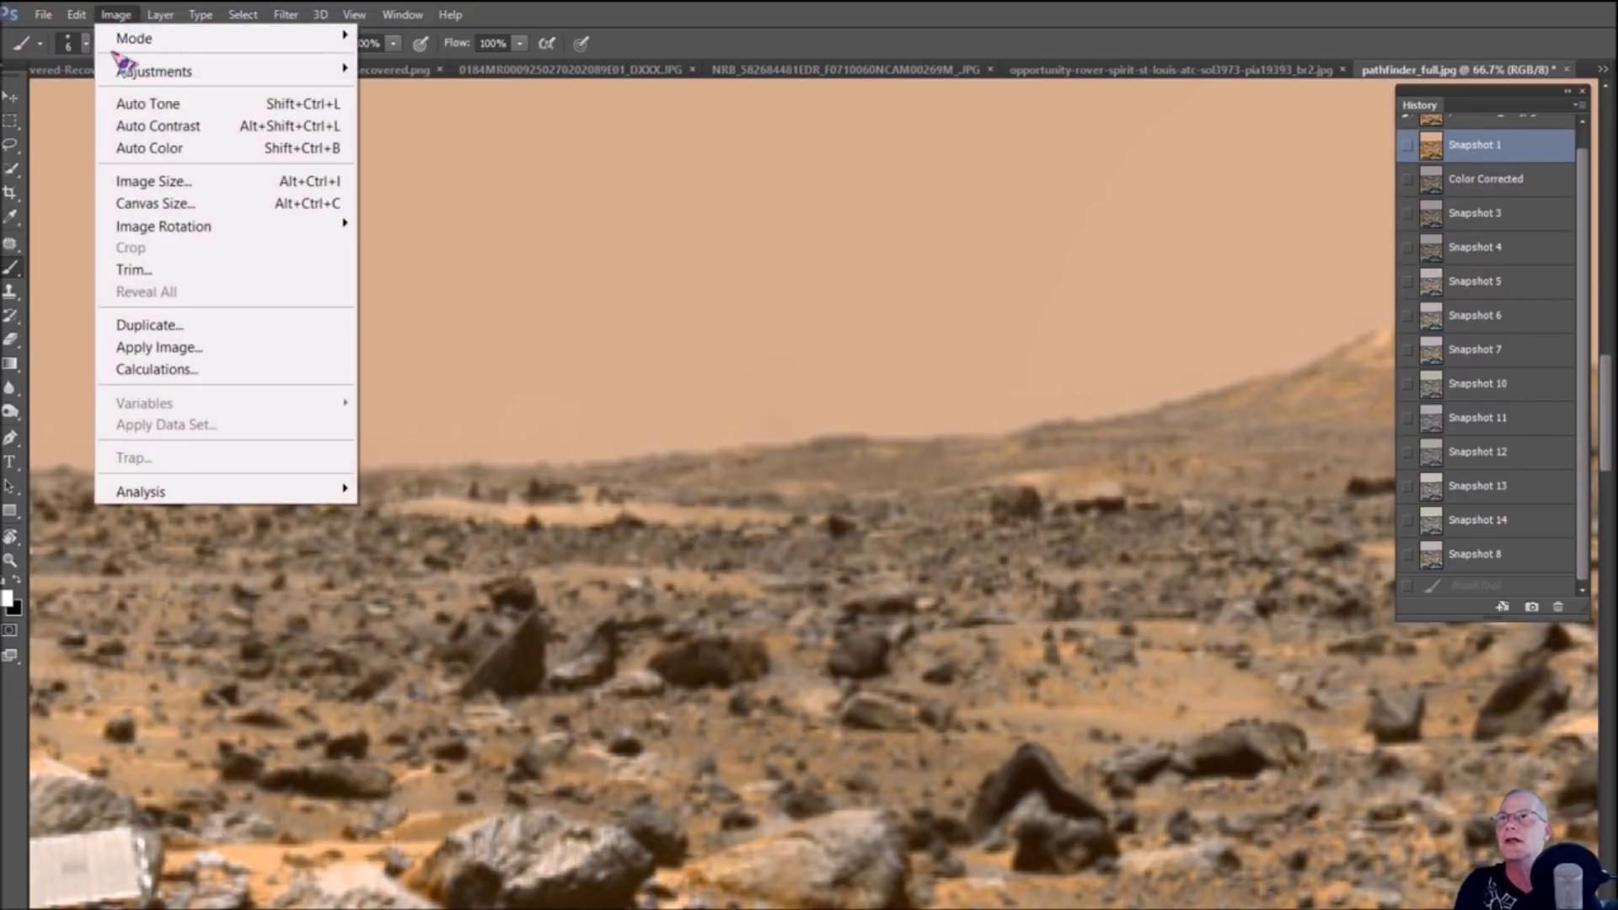
pyautogui.click(147, 151)
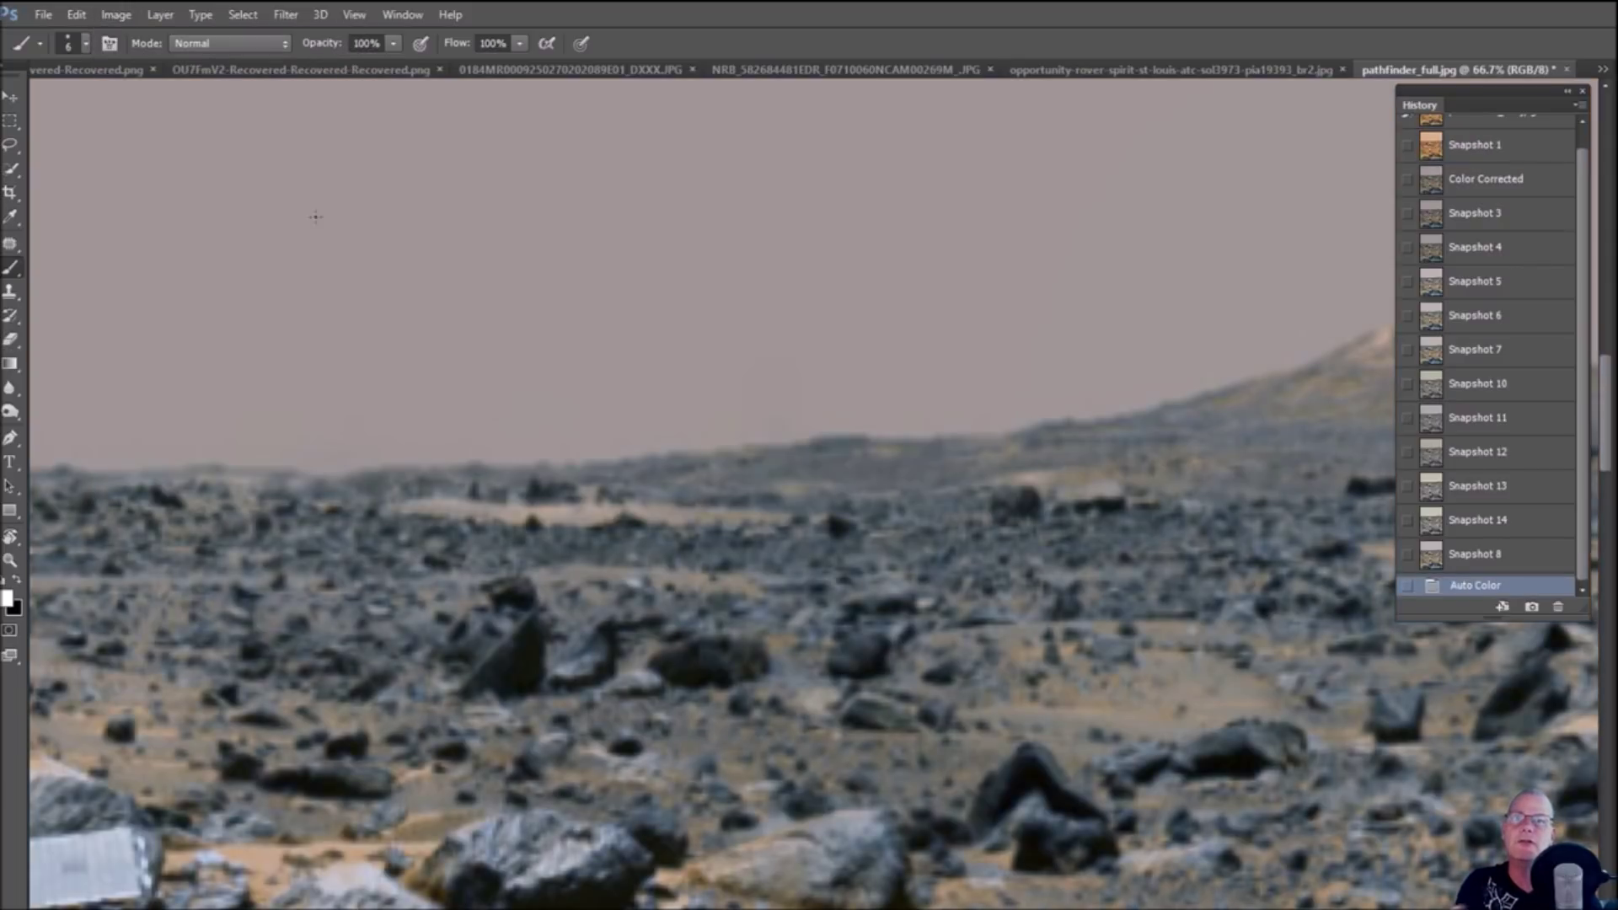
# Return to the Color Corrected snapshot and enlarge the distant rocks and horizon to 100%
pyautogui.click(1458, 178)
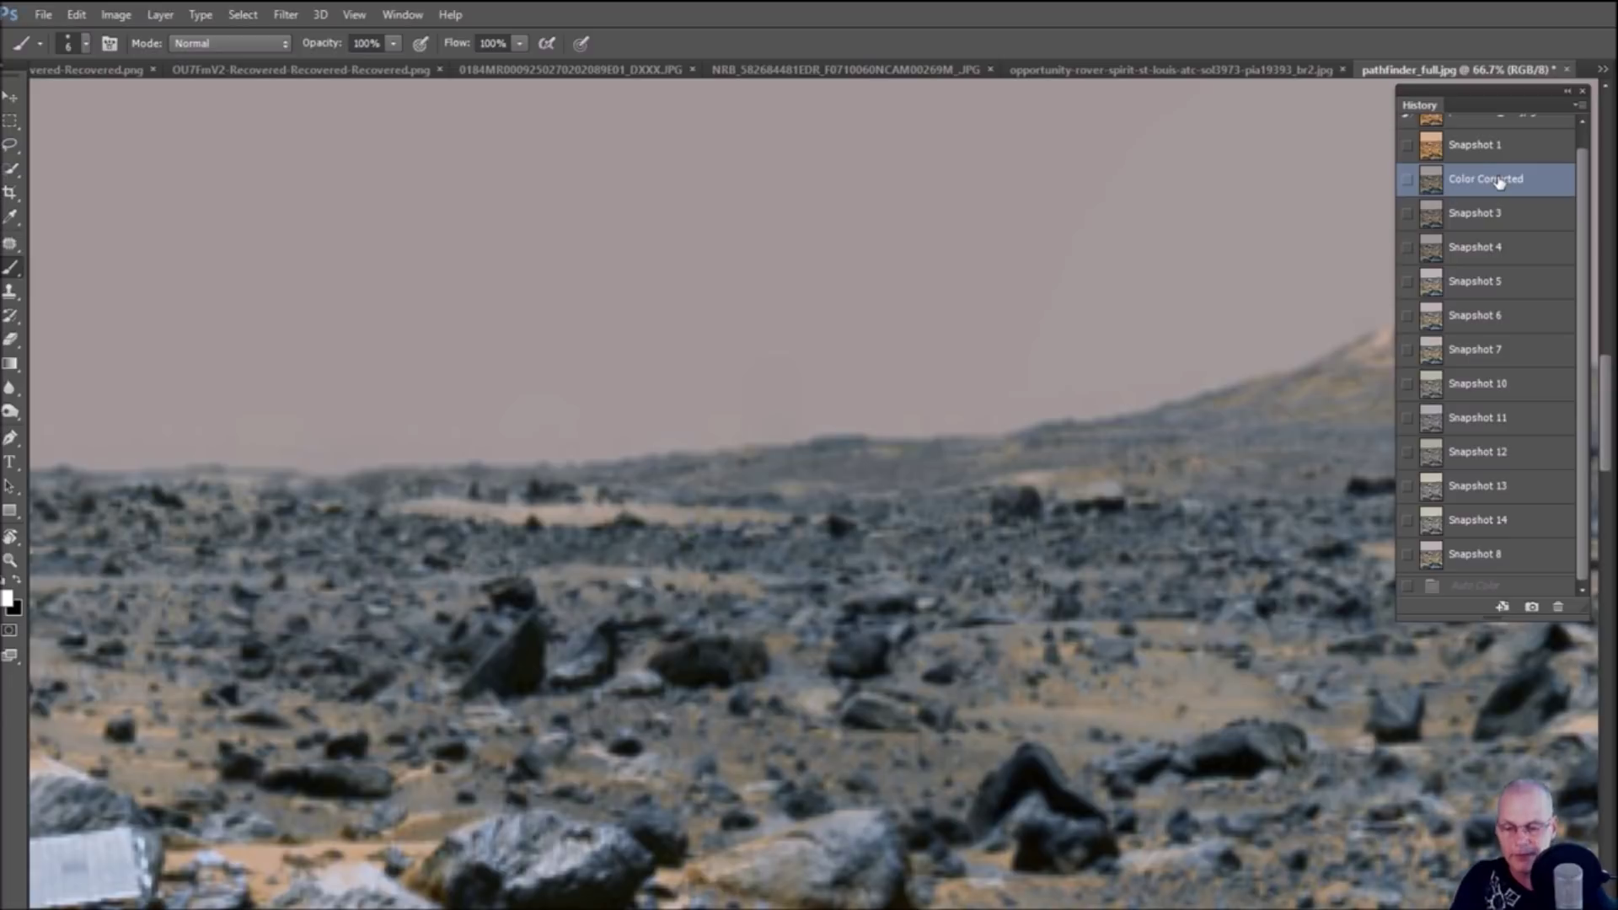
pyautogui.hotkey('ctrl', '+')
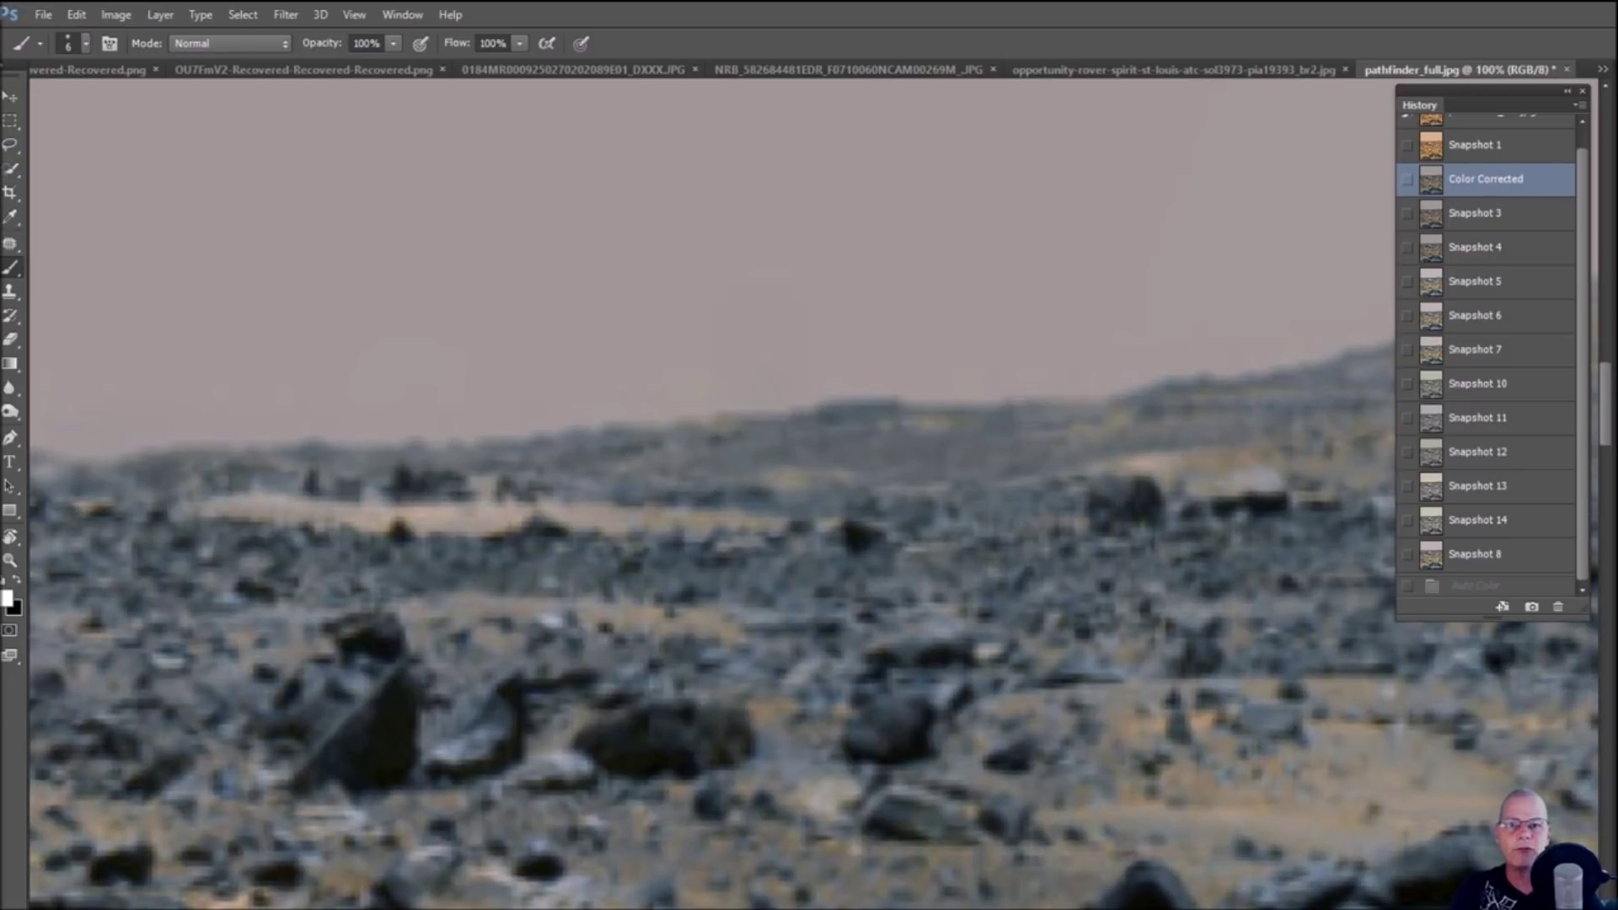
# Outline in white the large dark rock below the far ridge and the small dark shapes on either side of it
pyautogui.hscroll(3, 892, 537)
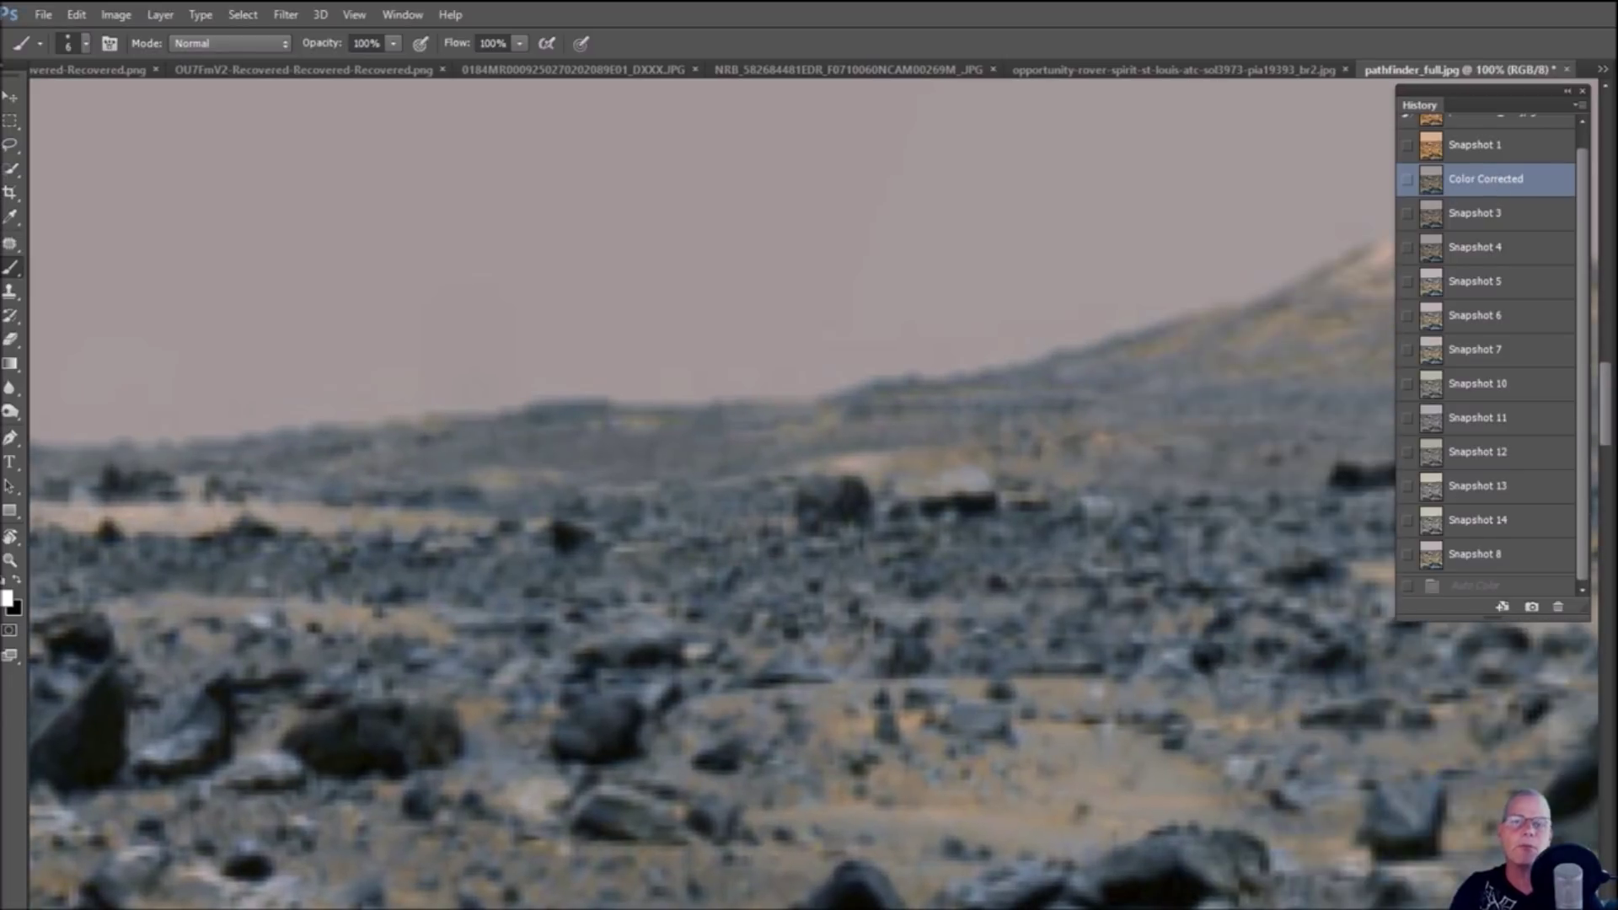
pyautogui.click(911, 501)
pyautogui.click(895, 529)
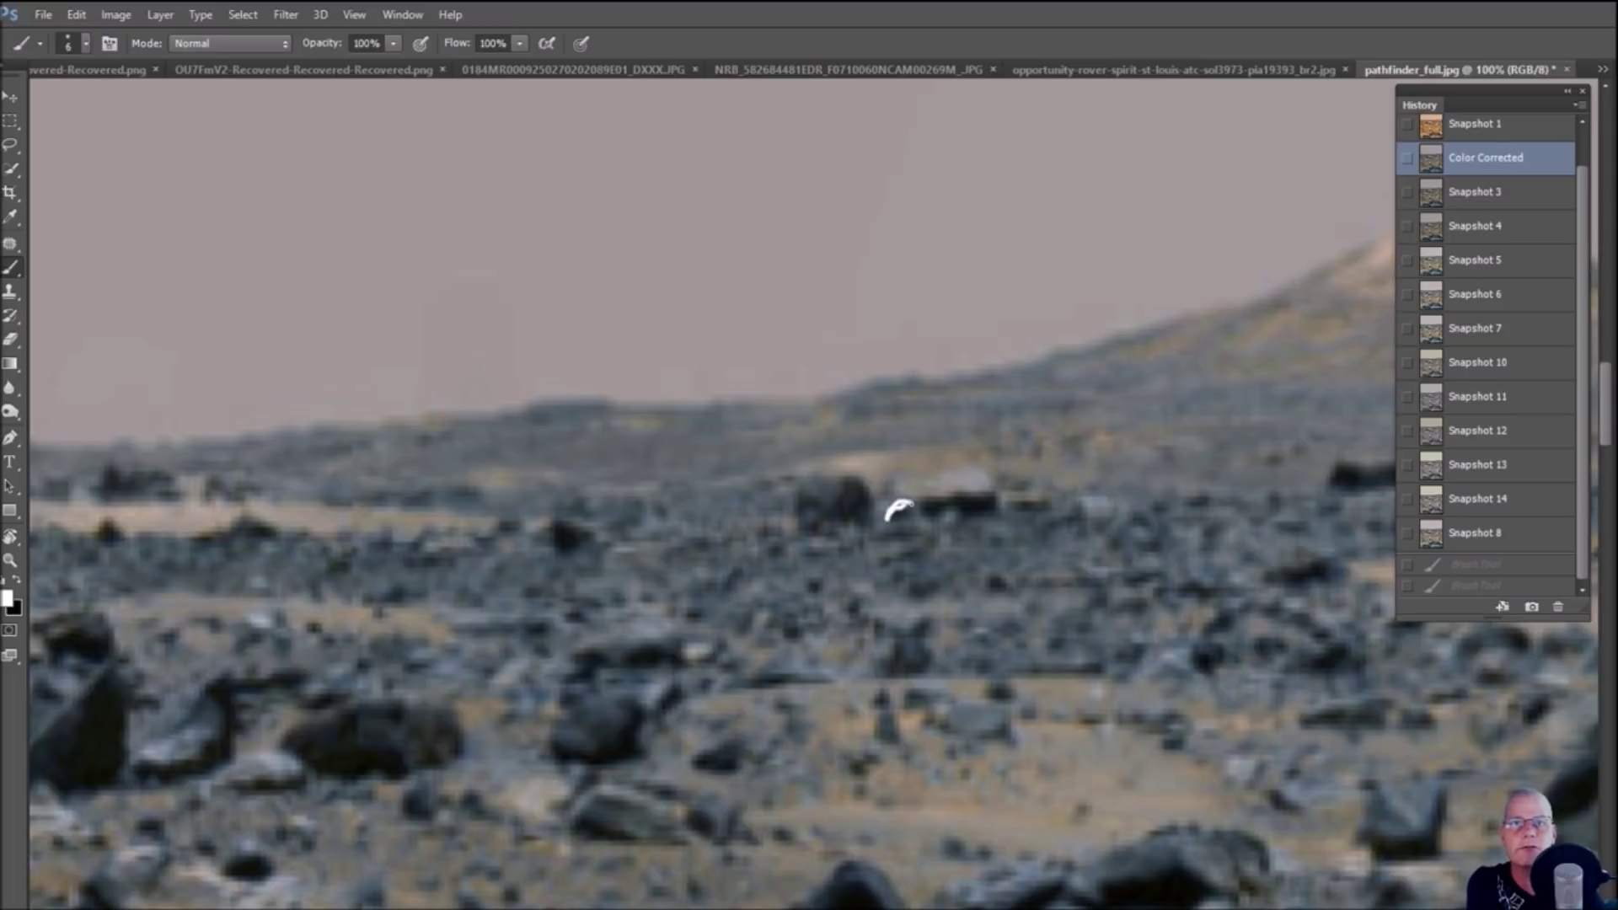
pyautogui.click(899, 510)
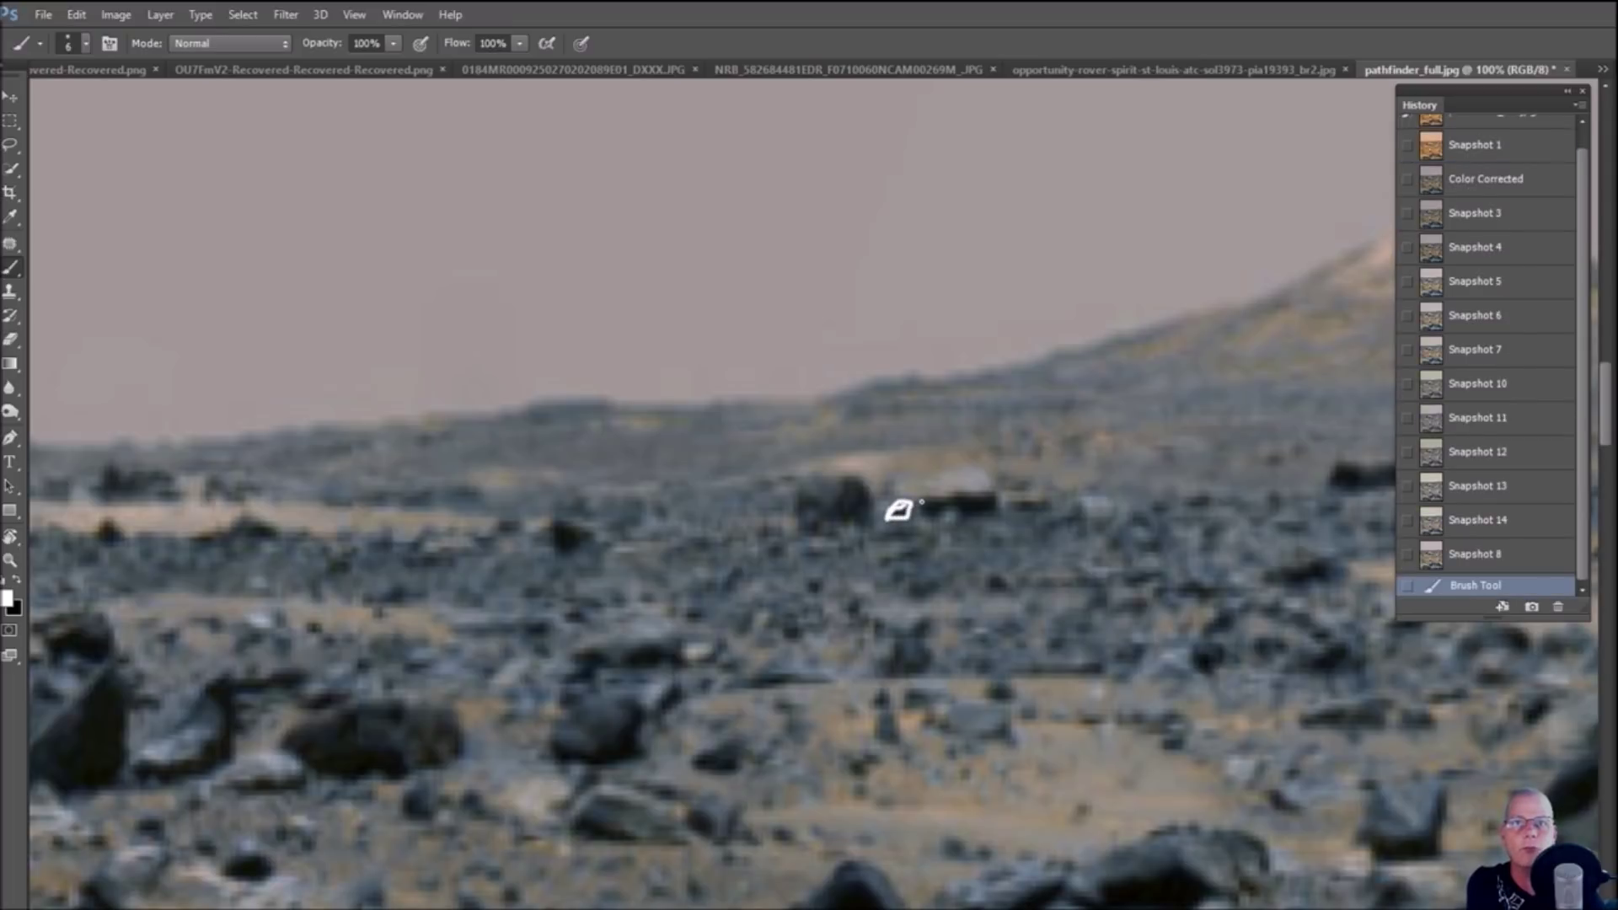
pyautogui.moveTo(921, 506)
pyautogui.mouseDown()
pyautogui.moveTo(996, 500)
pyautogui.moveTo(996, 514)
pyautogui.moveTo(925, 515)
pyautogui.mouseUp()
pyautogui.moveTo(798, 503); pyautogui.dragTo(798, 532)
pyautogui.moveTo(824, 479)
pyautogui.mouseDown()
pyautogui.moveTo(858, 480)
pyautogui.moveTo(871, 525)
pyautogui.mouseUp()
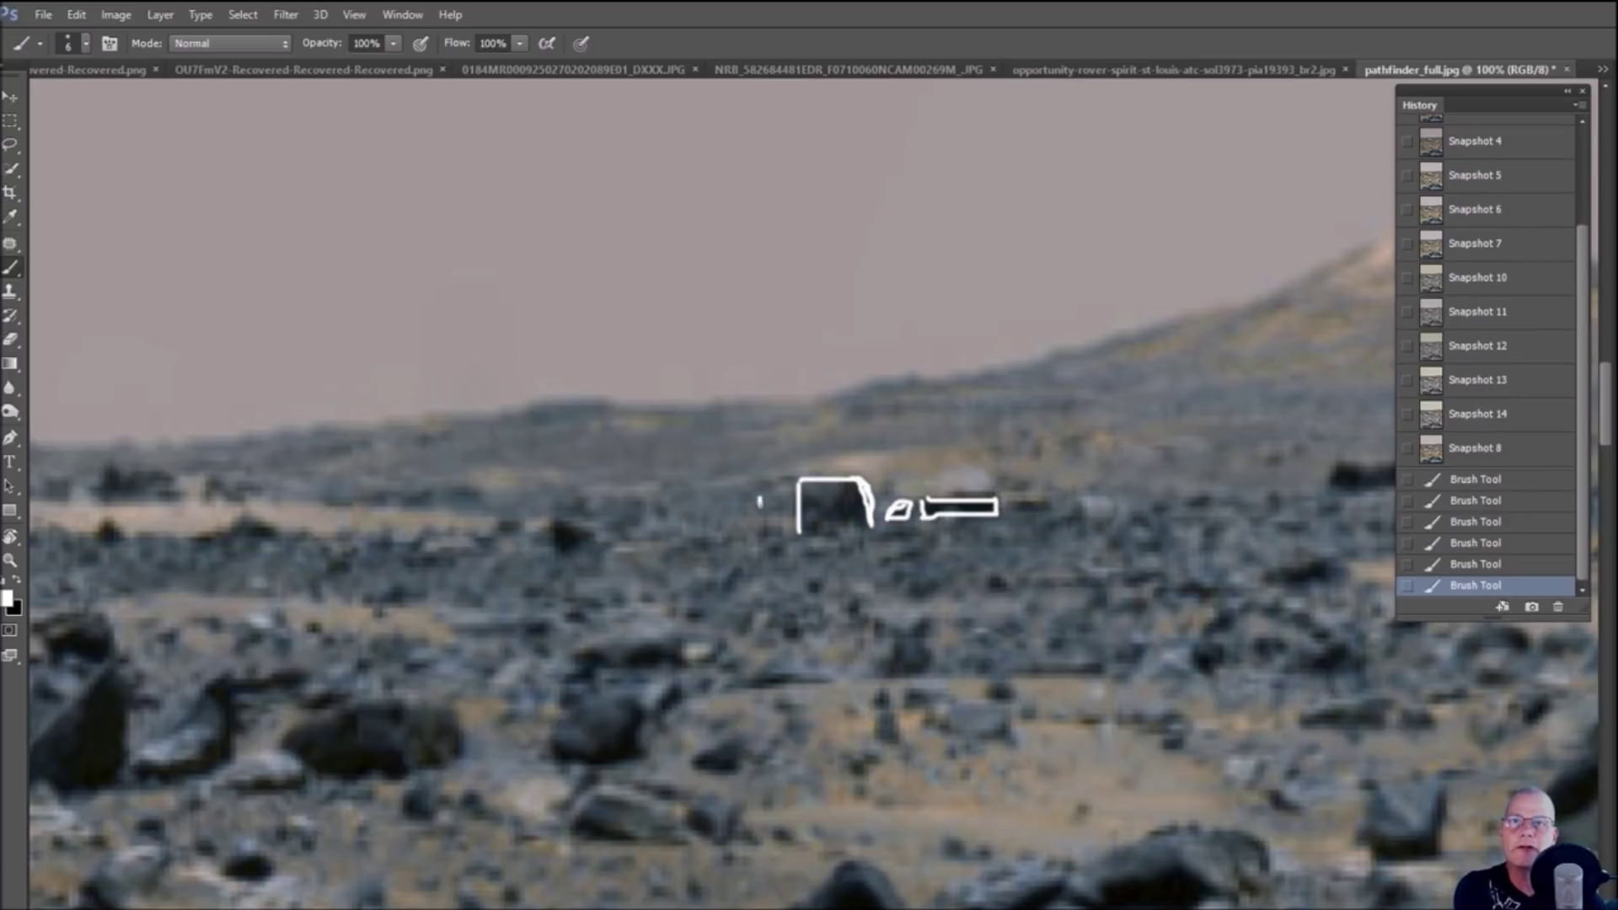
pyautogui.moveTo(759, 509); pyautogui.dragTo(777, 510)
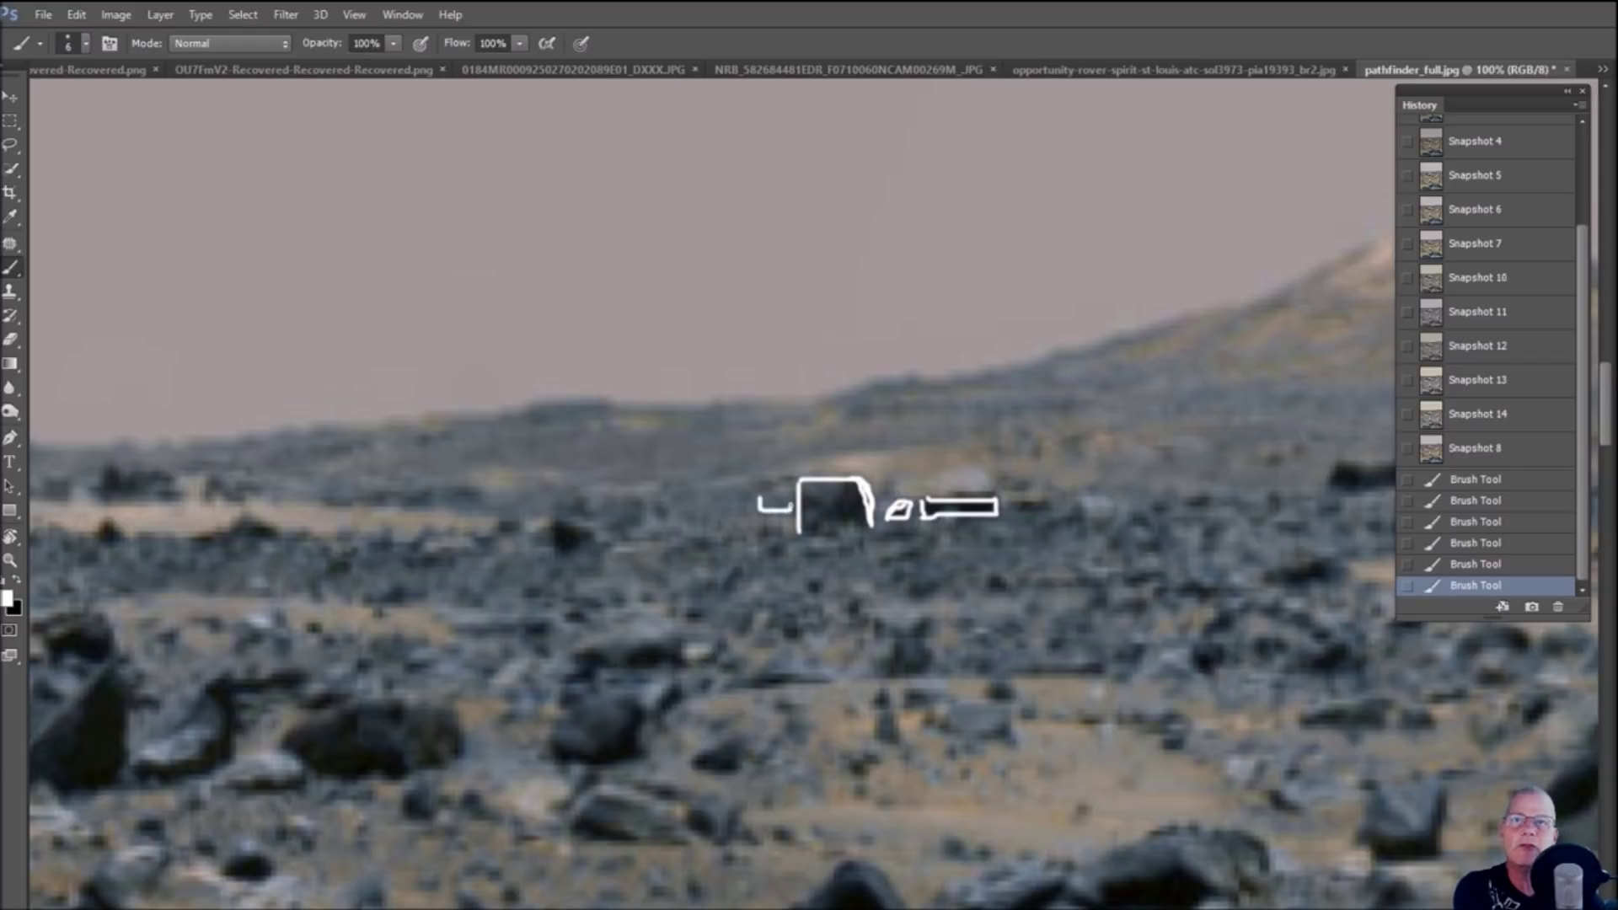
pyautogui.moveTo(760, 503); pyautogui.dragTo(771, 495)
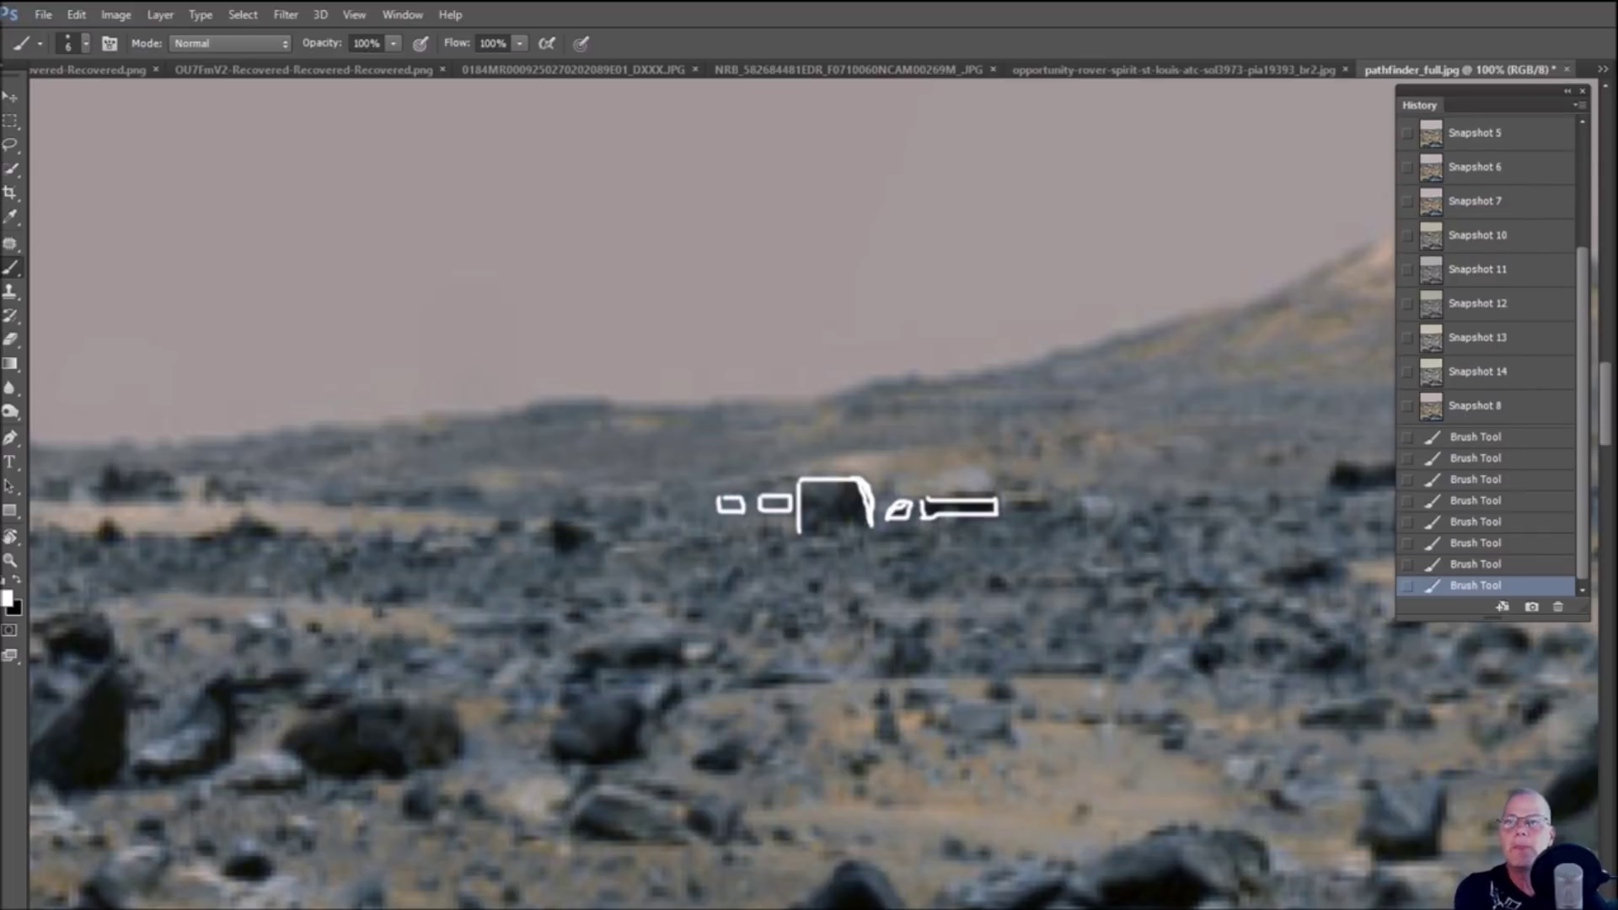
# Box in white the row of four small dark shapes at the far end of the pale sandy strip
pyautogui.moveTo(862, 691); pyautogui.dragTo(1143, 691)
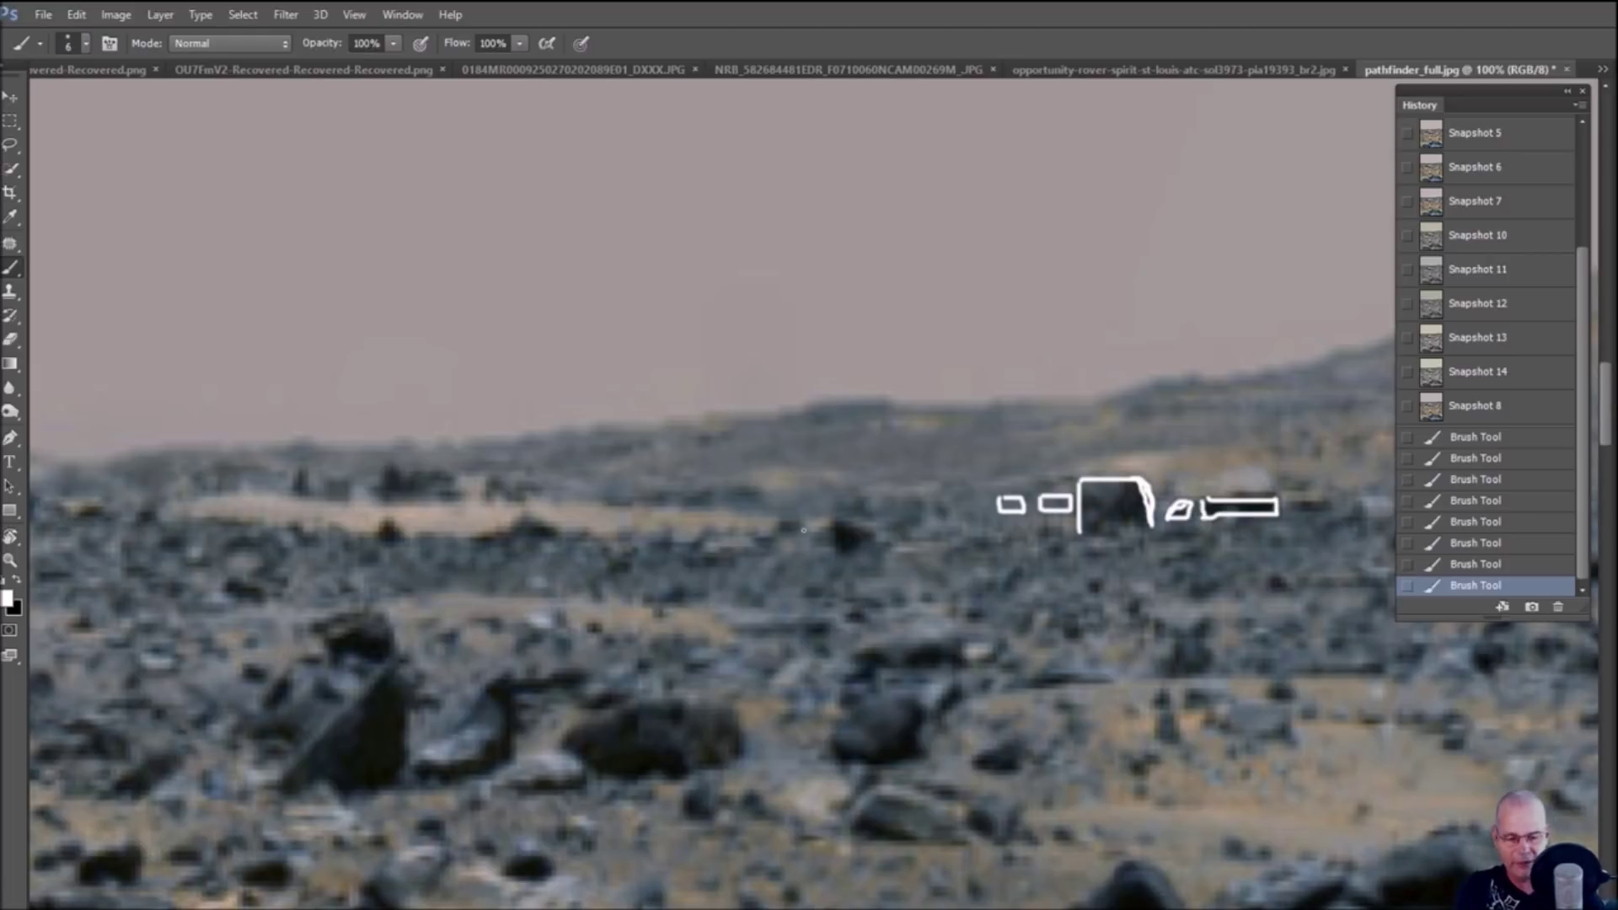
pyautogui.click(726, 501)
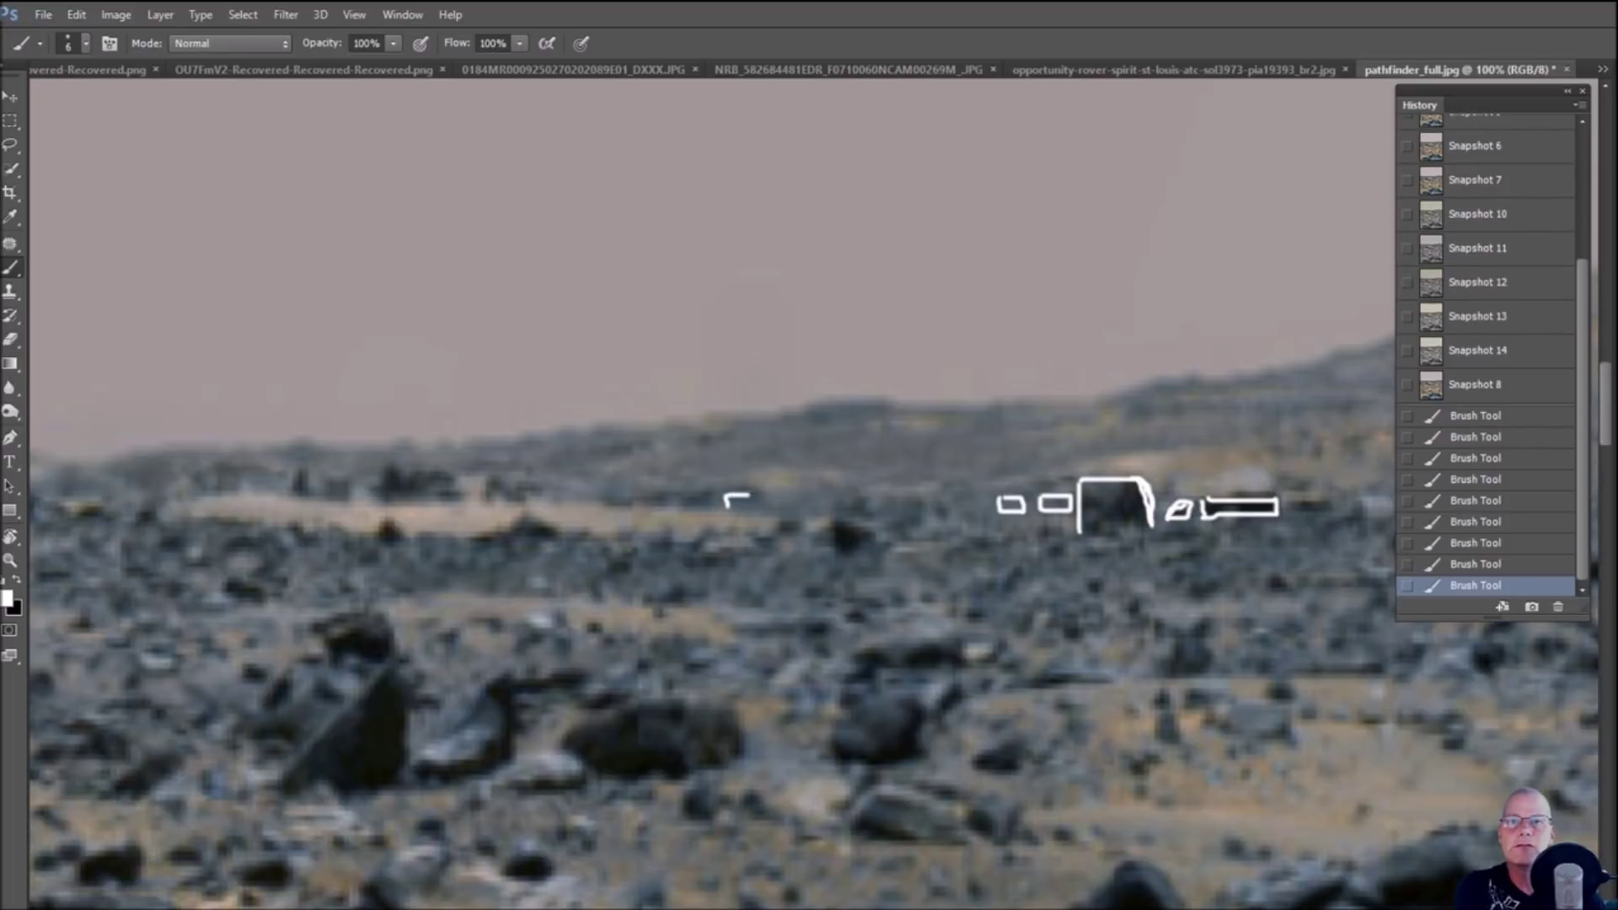
pyautogui.moveTo(758, 503); pyautogui.dragTo(727, 507)
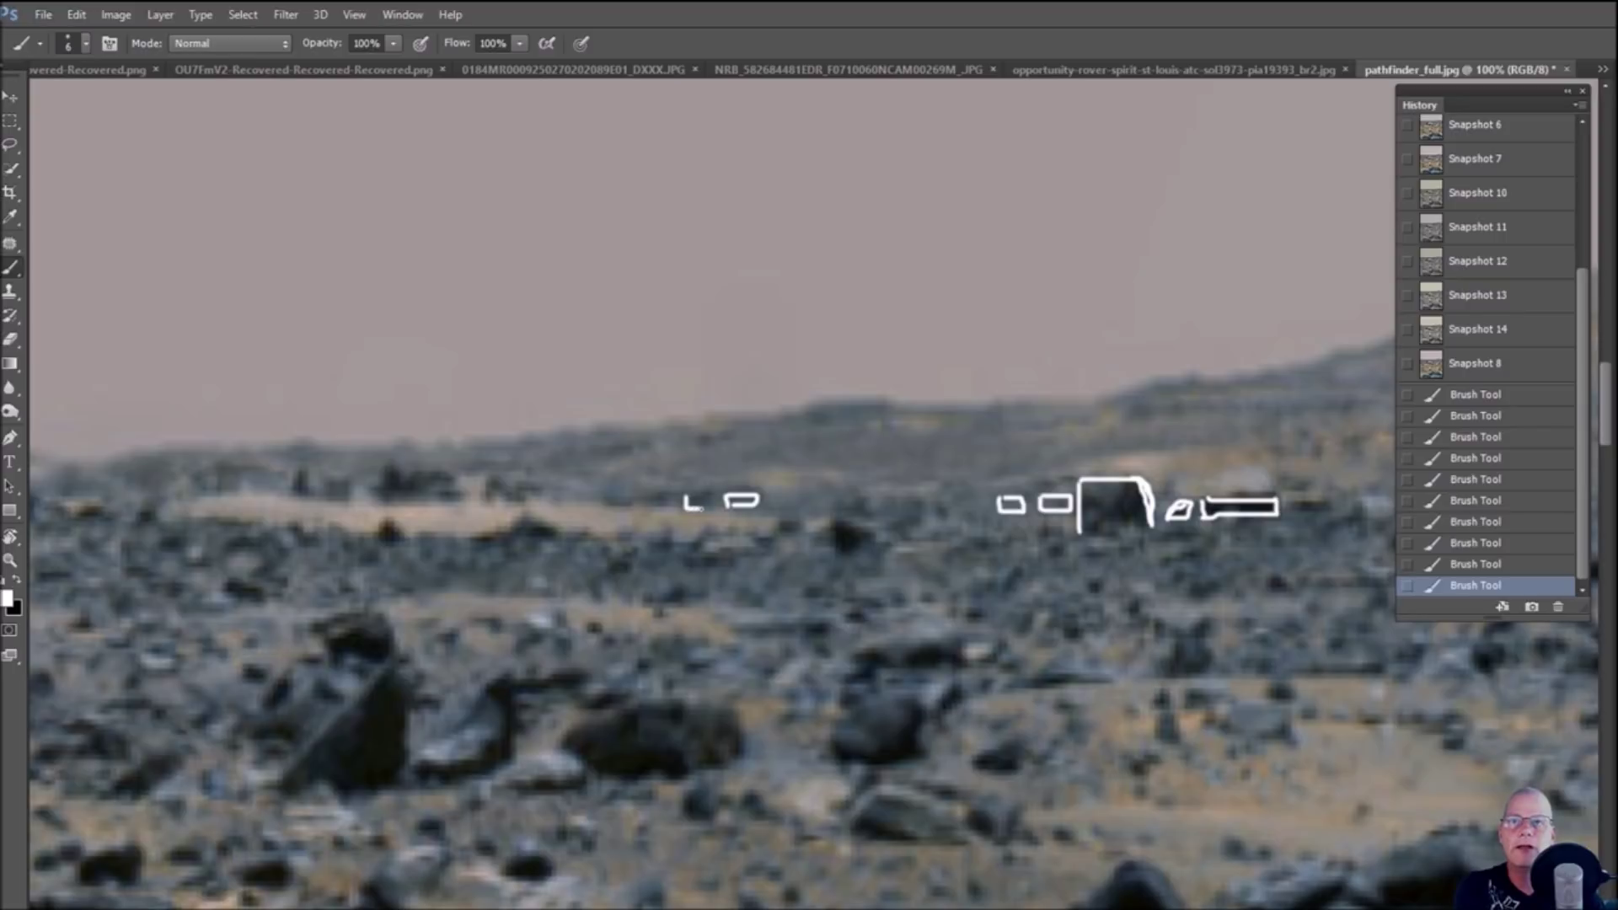
pyautogui.moveTo(693, 493); pyautogui.dragTo(629, 506)
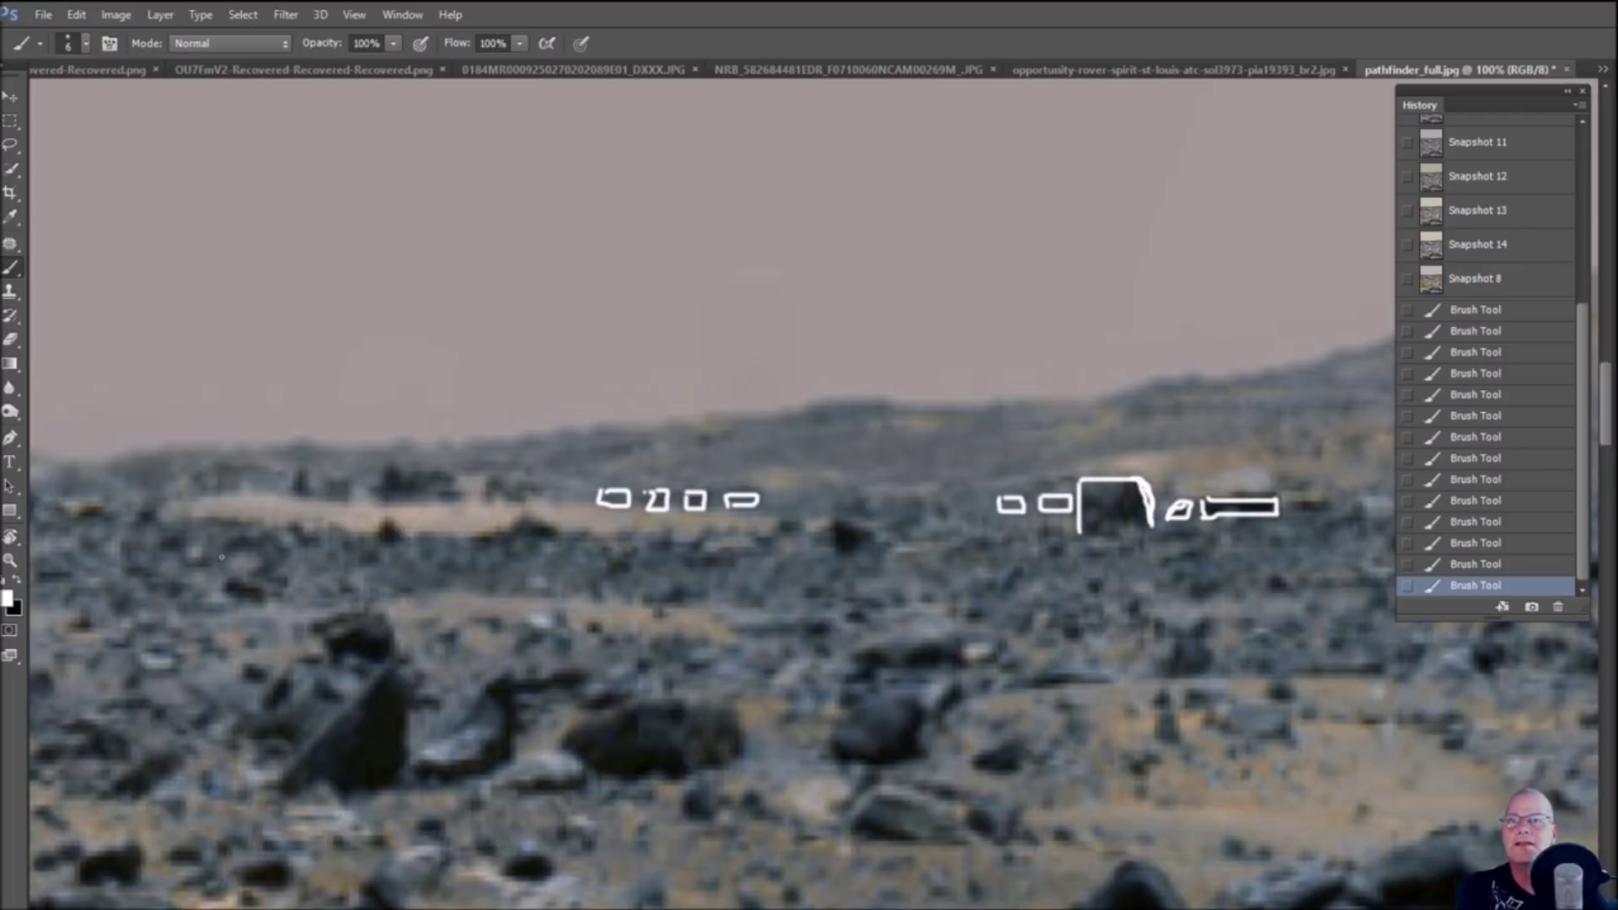
# Circle in white the rock-strewn patch on the plain beyond the light foreground rocks
pyautogui.hscroll(-8, 221, 557)
pyautogui.hscroll(-5, 367, 524)
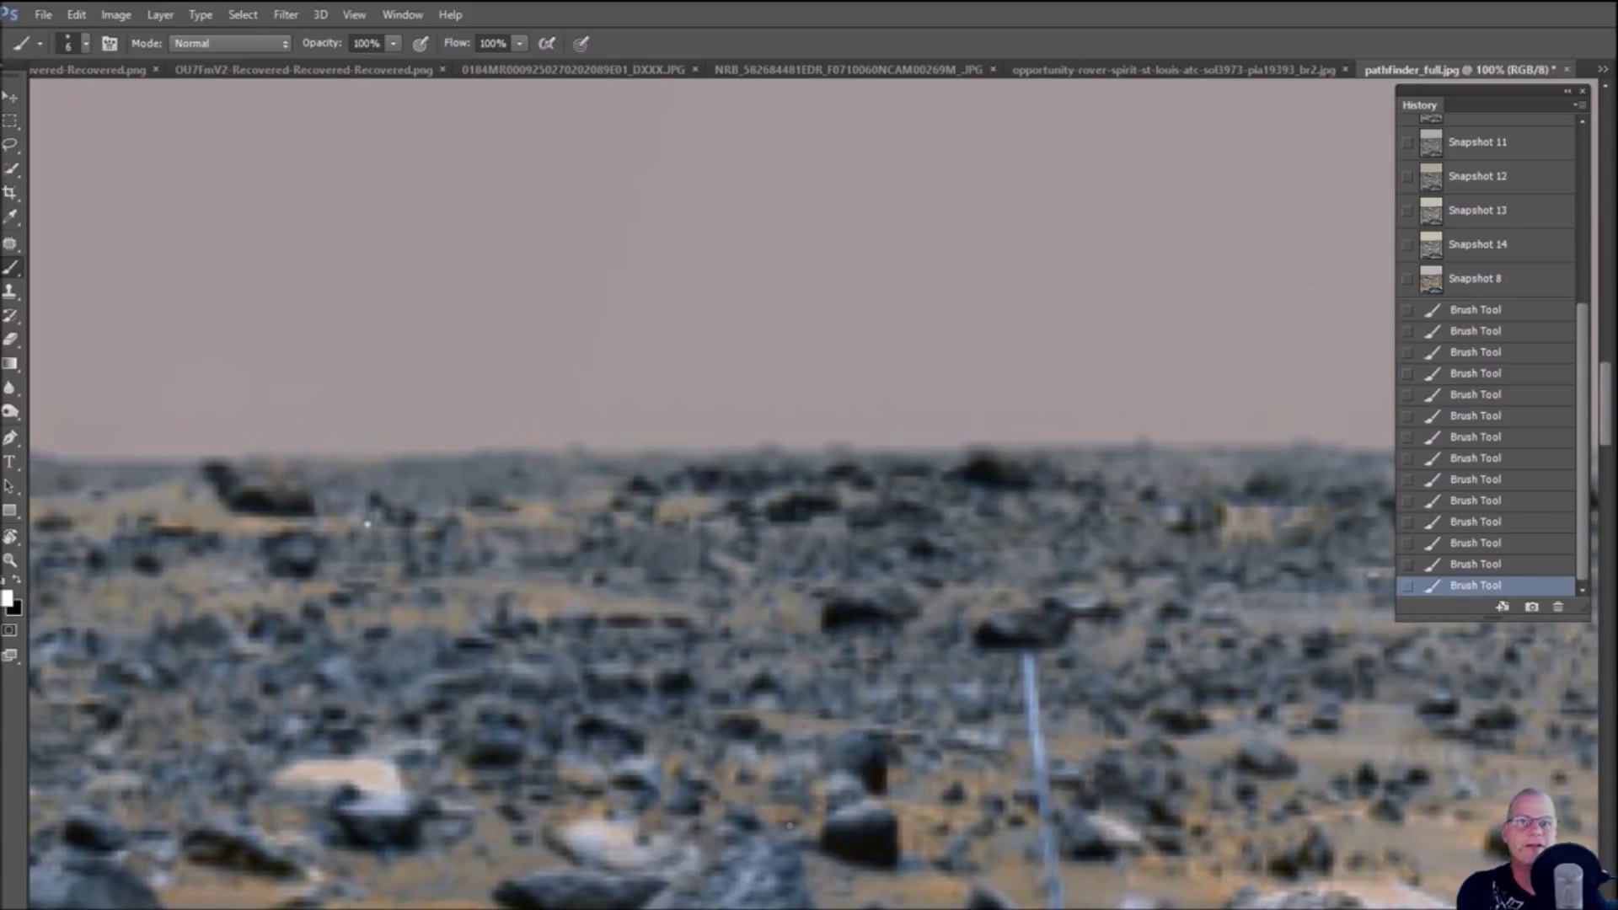
pyautogui.scroll(-2, 717, 662)
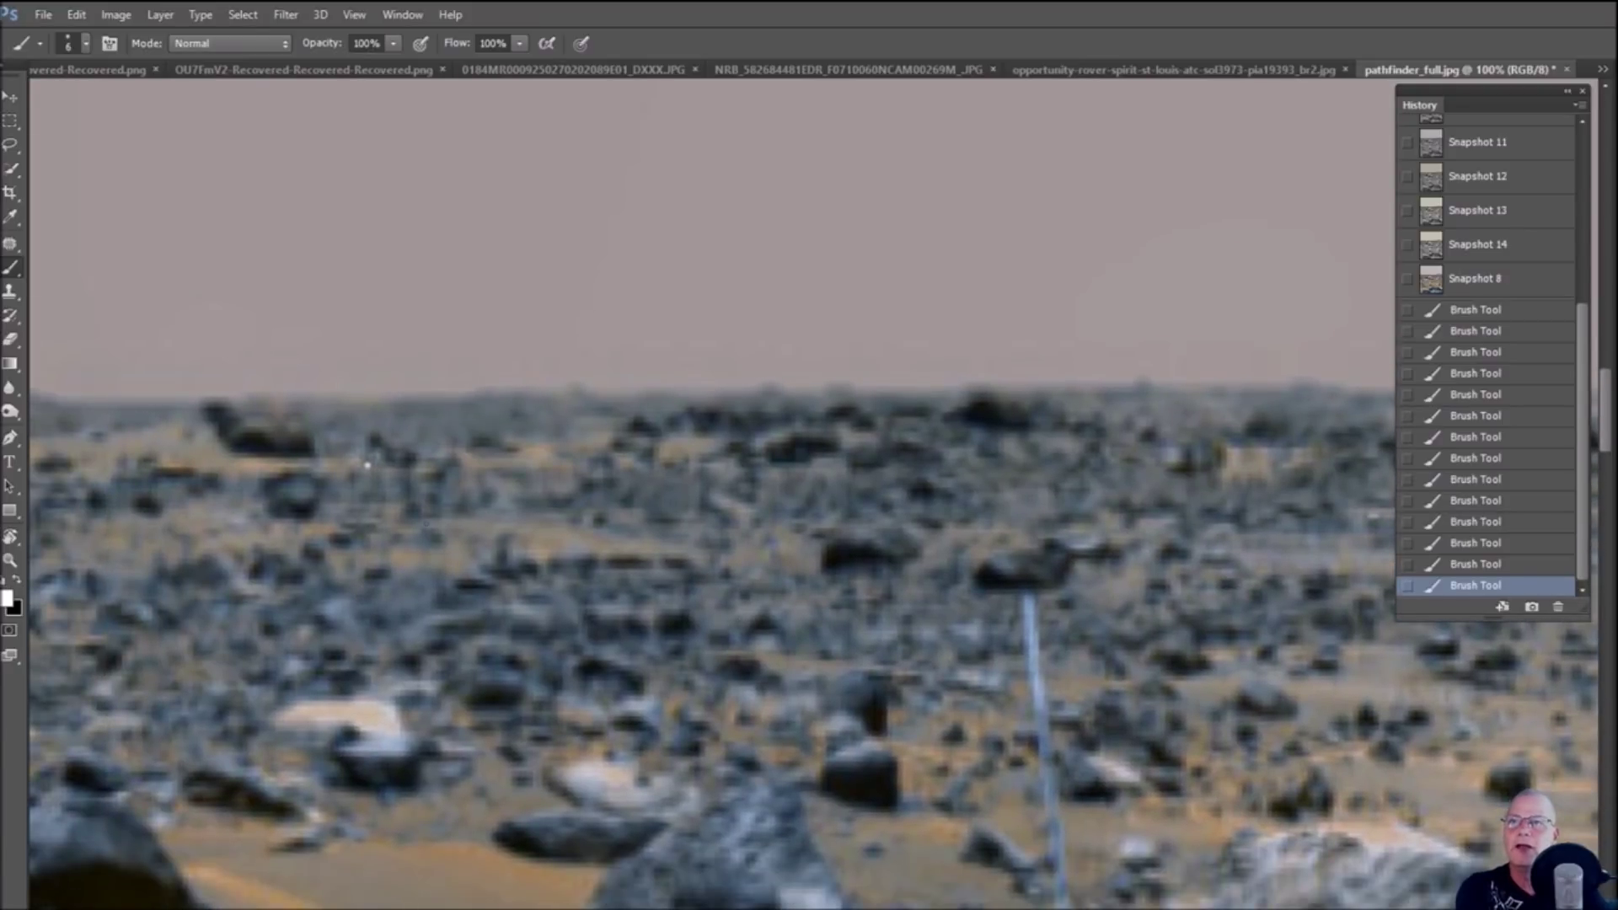
pyautogui.moveTo(465, 494)
pyautogui.mouseDown()
pyautogui.moveTo(360, 508)
pyautogui.moveTo(372, 674)
pyautogui.moveTo(753, 627)
pyautogui.moveTo(704, 498)
pyautogui.moveTo(464, 471)
pyautogui.moveTo(367, 485)
pyautogui.mouseUp()
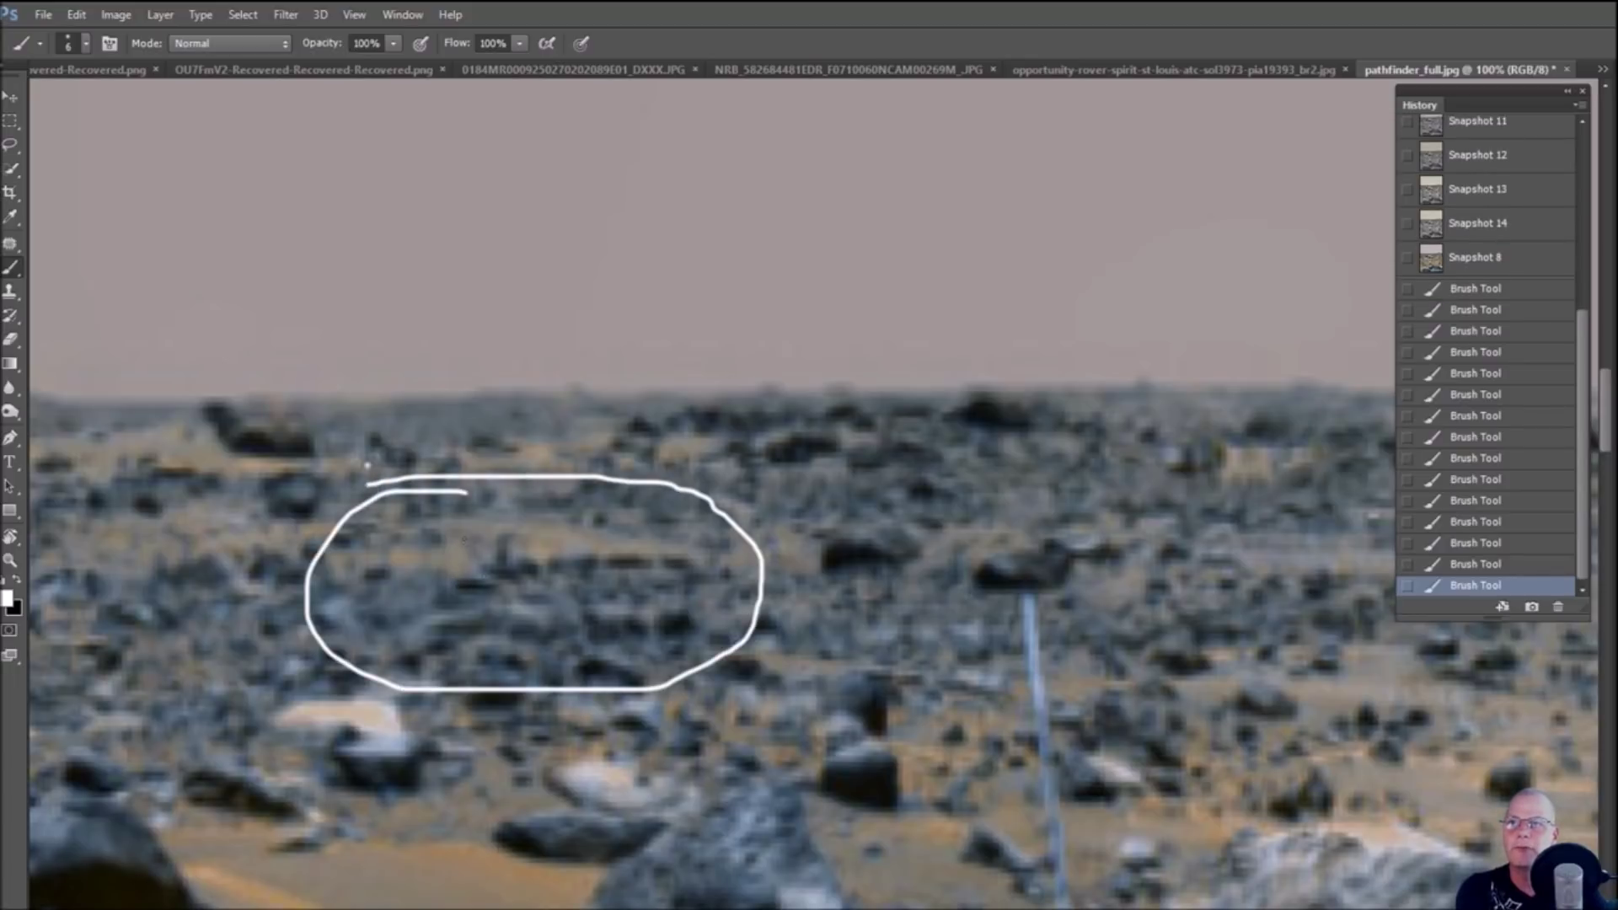
# Trace in white the diagonal edges and the row of small block-like shapes inside the circled rocky patch
pyautogui.moveTo(459, 533); pyautogui.dragTo(499, 584)
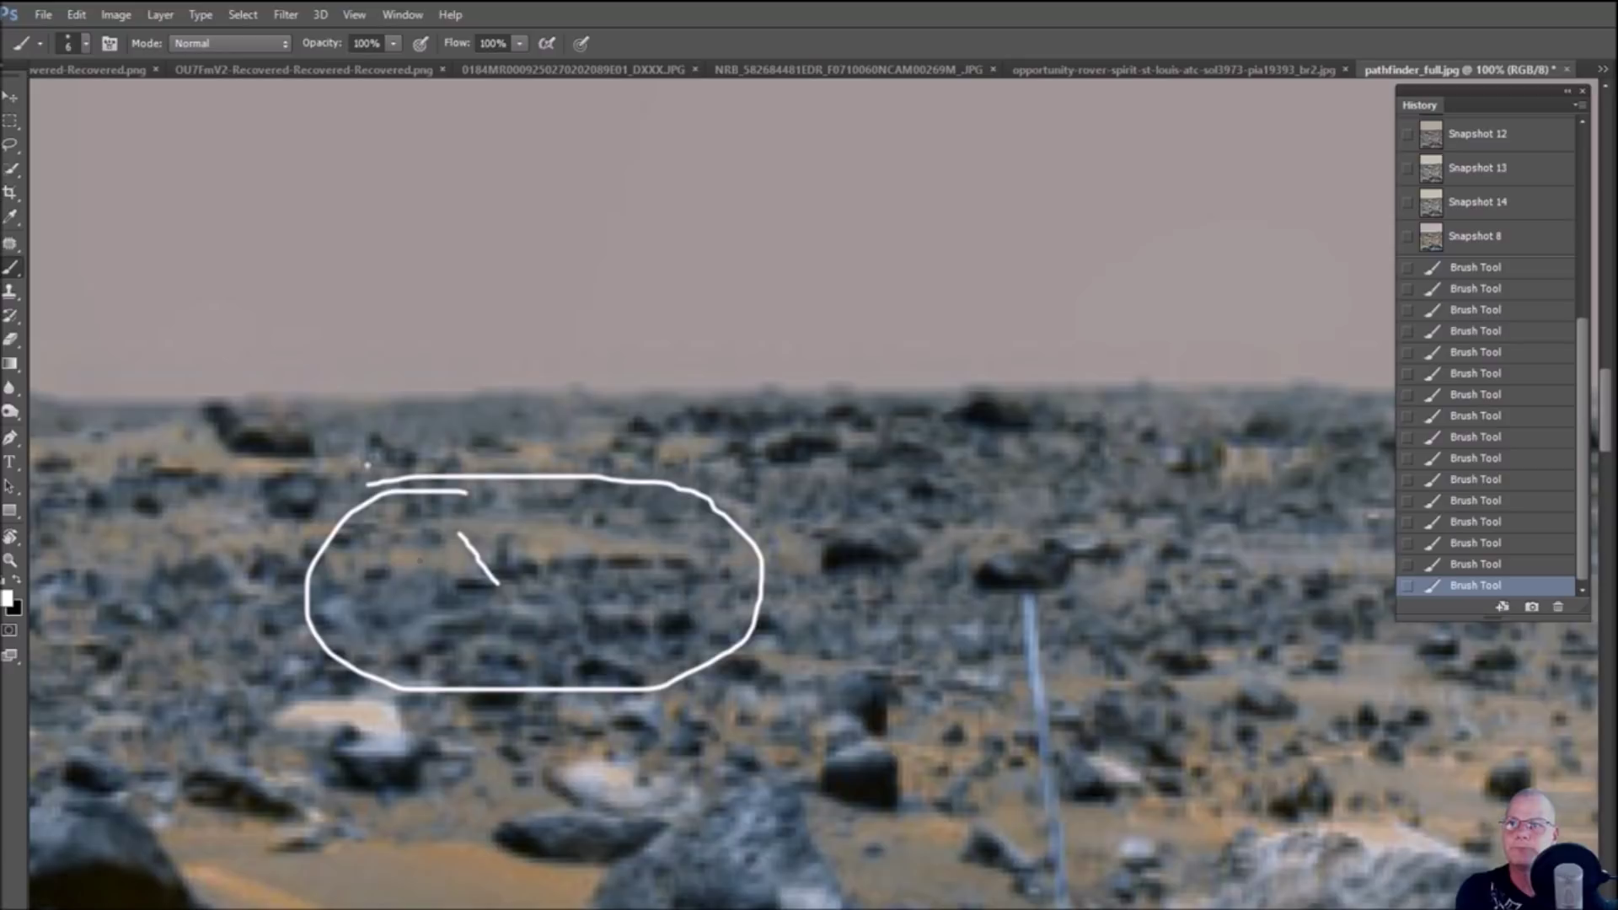
pyautogui.moveTo(410, 560)
pyautogui.mouseDown()
pyautogui.moveTo(444, 587)
pyautogui.moveTo(496, 580)
pyautogui.moveTo(452, 589)
pyautogui.moveTo(509, 570)
pyautogui.mouseUp()
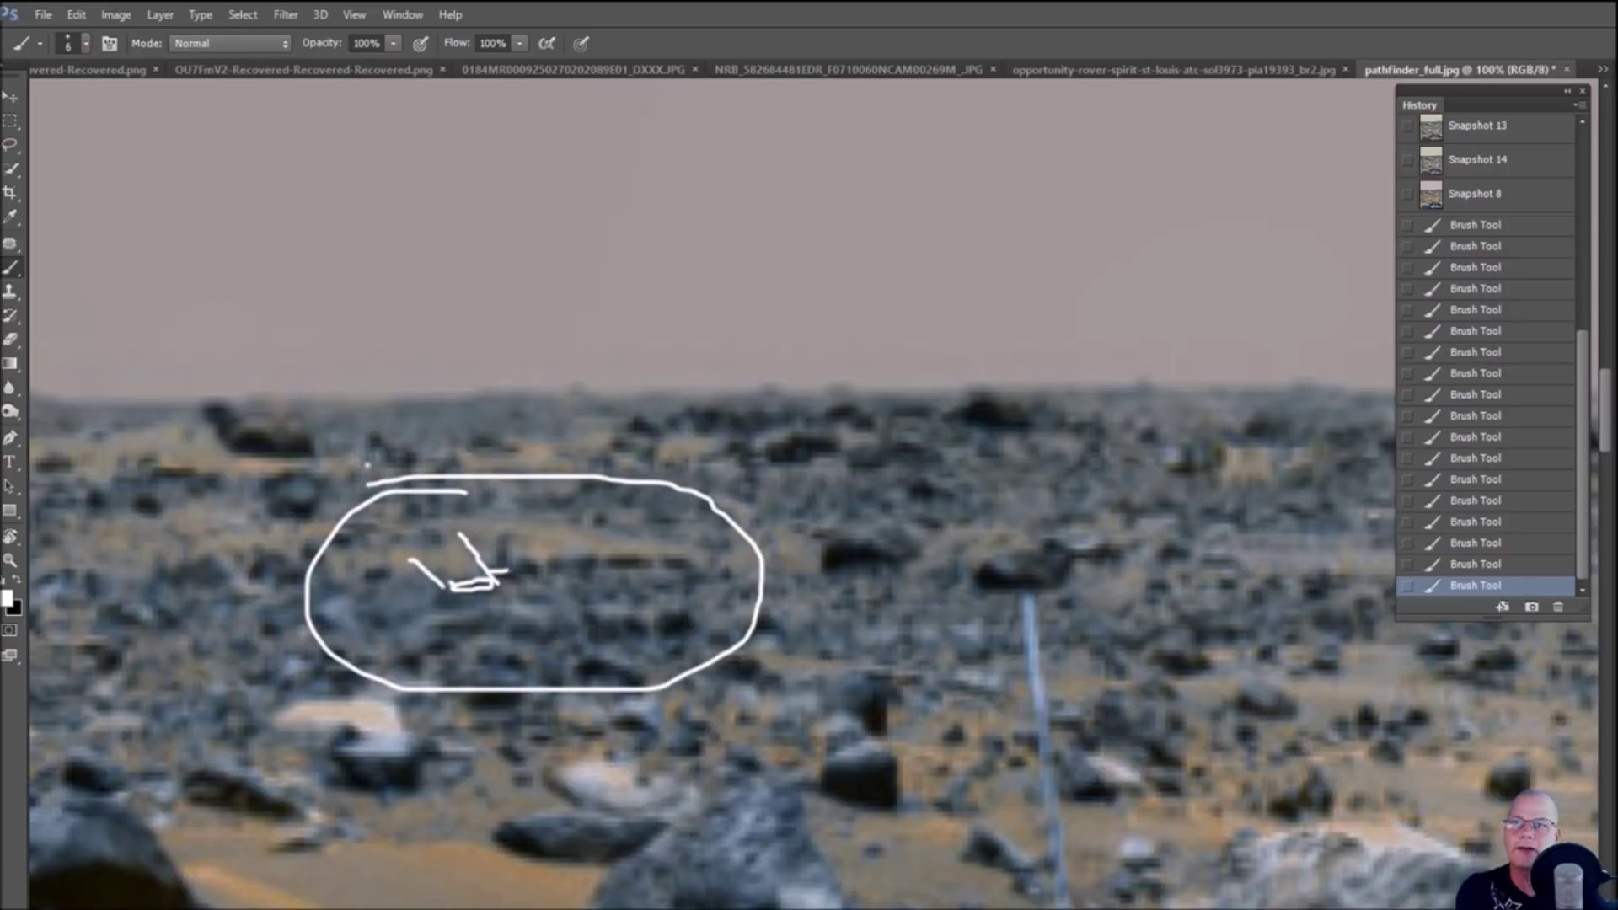
pyautogui.hotkey('ctrl', 'z')
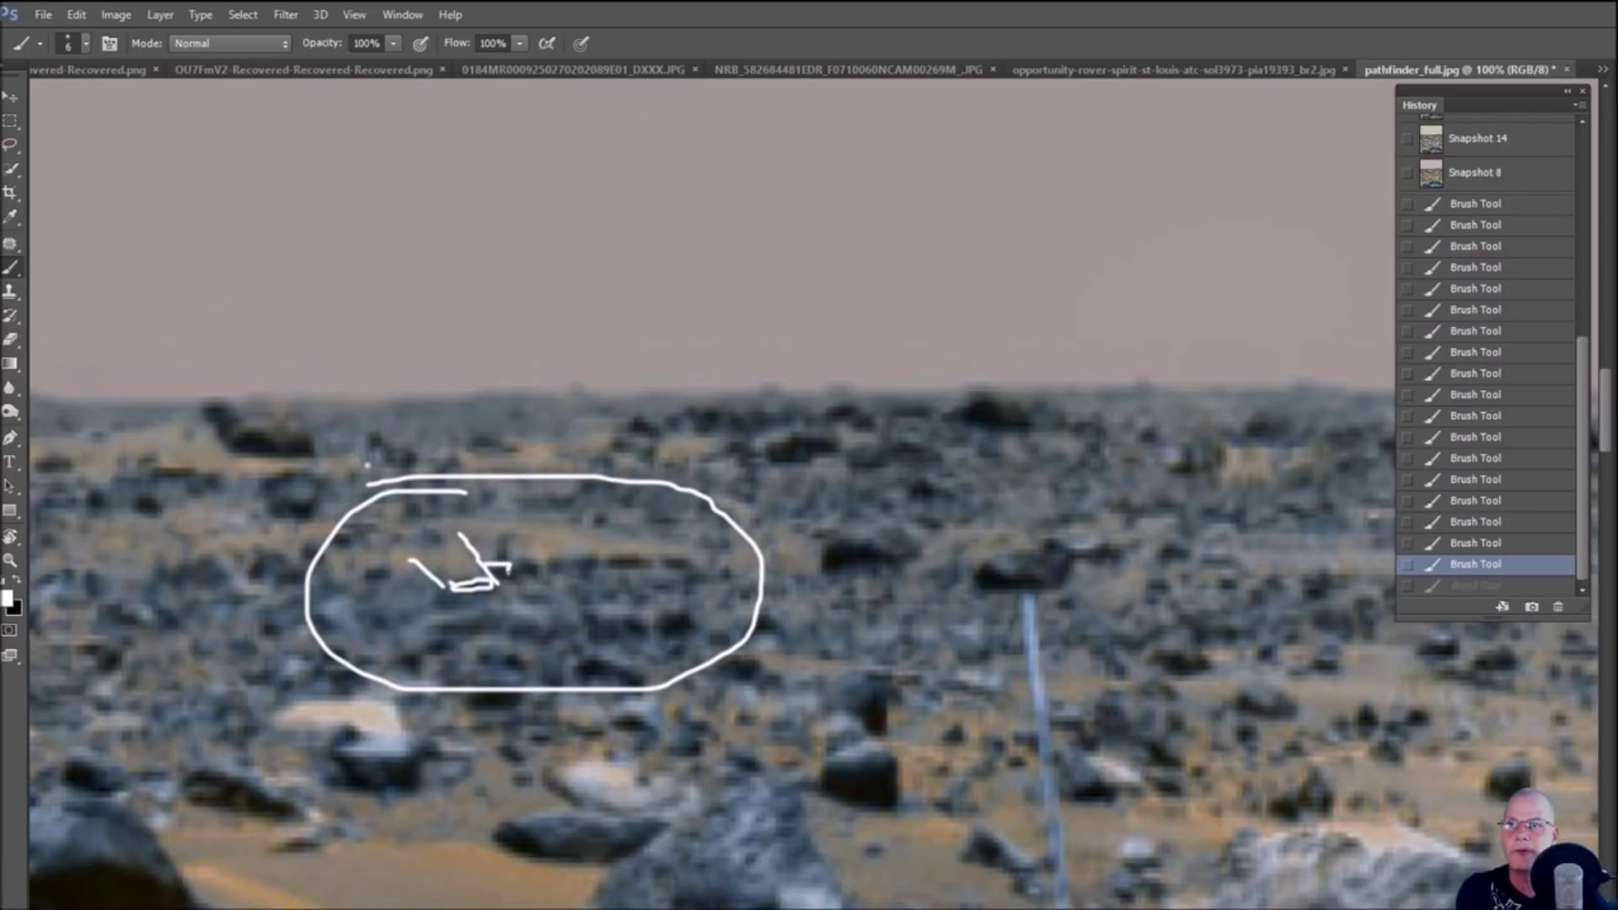
pyautogui.hotkey('ctrl', 'z')
pyautogui.moveTo(520, 561)
pyautogui.mouseDown()
pyautogui.moveTo(543, 563)
pyautogui.moveTo(521, 579)
pyautogui.mouseUp()
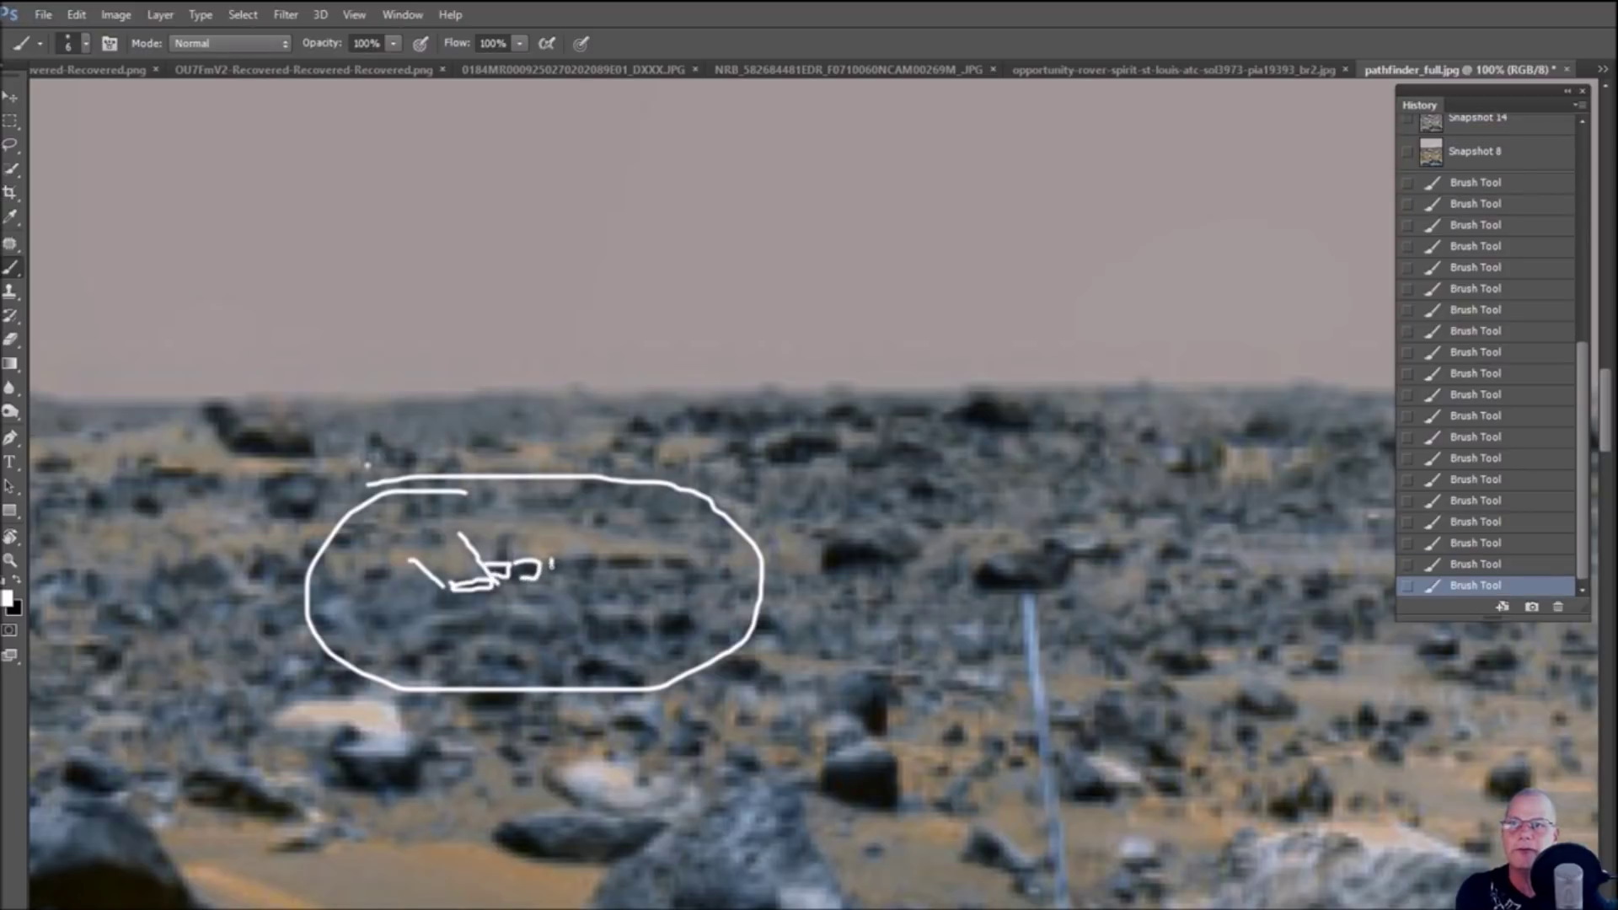
pyautogui.moveTo(563, 555)
pyautogui.mouseDown()
pyautogui.moveTo(596, 556)
pyautogui.moveTo(560, 565)
pyautogui.mouseUp()
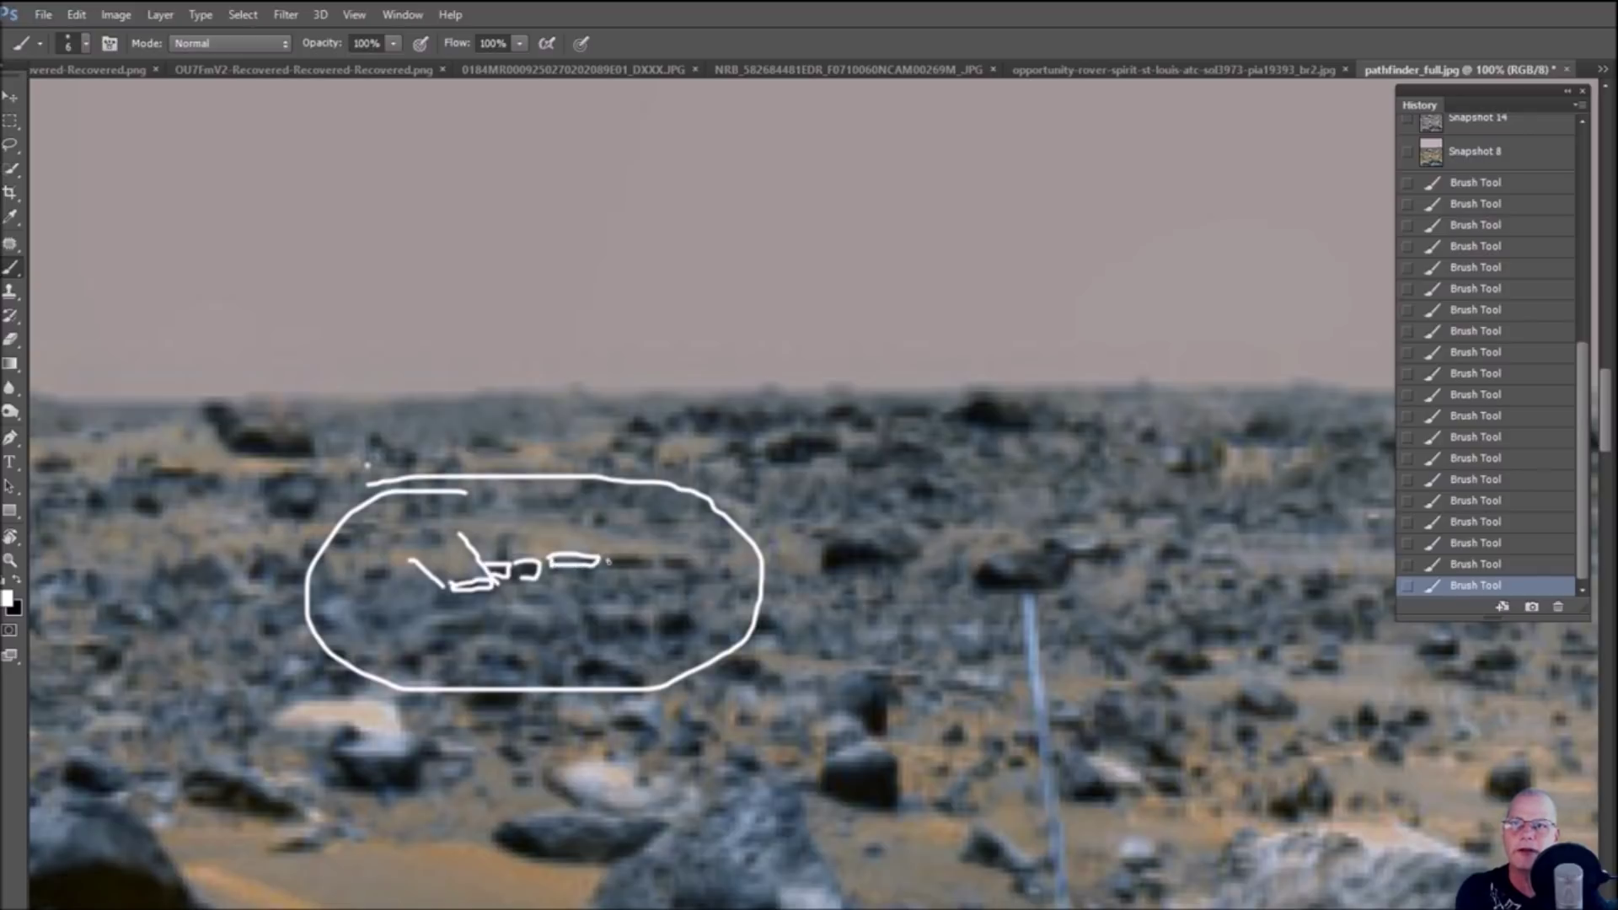
pyautogui.moveTo(611, 563)
pyautogui.mouseDown()
pyautogui.moveTo(652, 560)
pyautogui.moveTo(607, 568)
pyautogui.mouseUp()
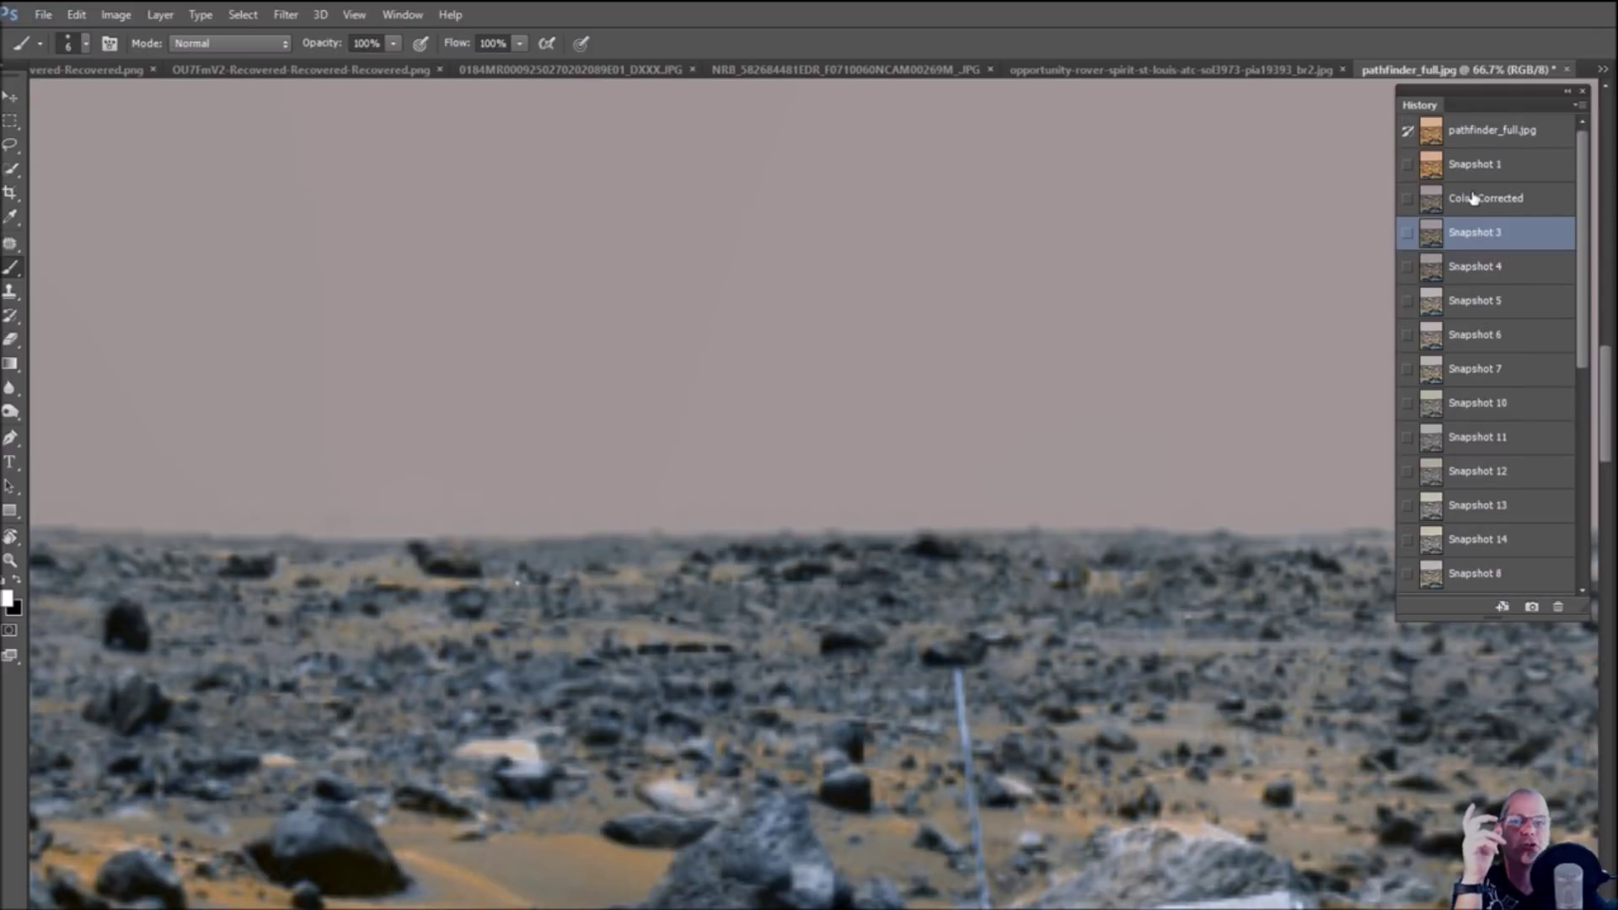
# View the distant ridge in the Color Corrected snapshot and restore the latest brush-marked history state
pyautogui.click(1473, 198)
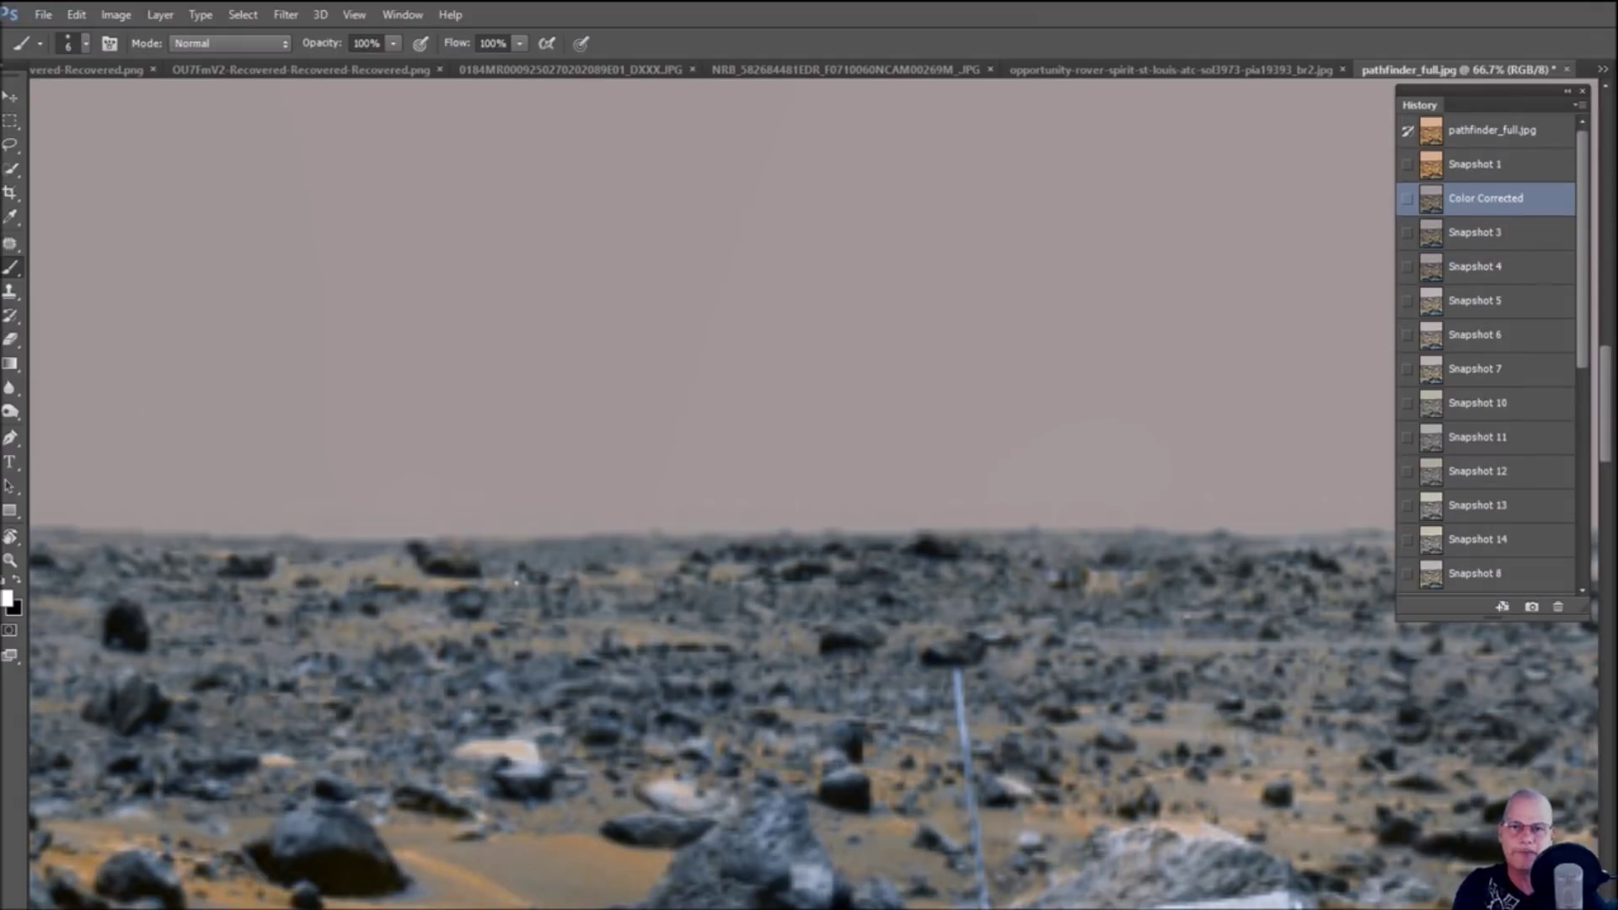
pyautogui.hscroll(5, 814, 674)
pyautogui.hscroll(5, 1381, 738)
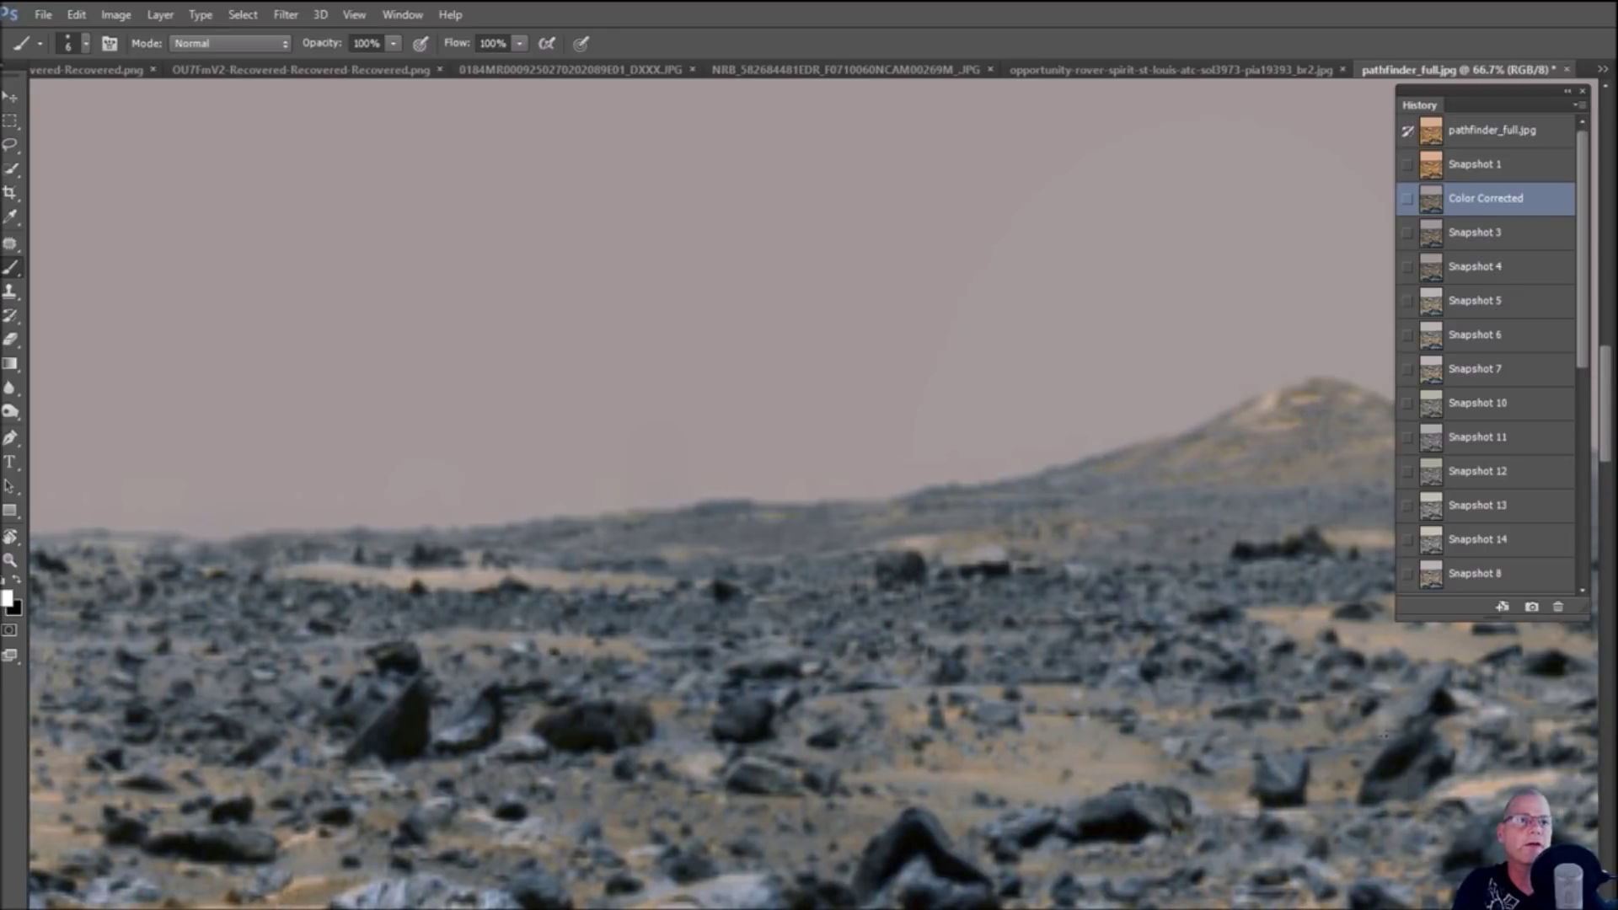
pyautogui.moveTo(1575, 337); pyautogui.dragTo(1575, 576)
pyautogui.click(1525, 585)
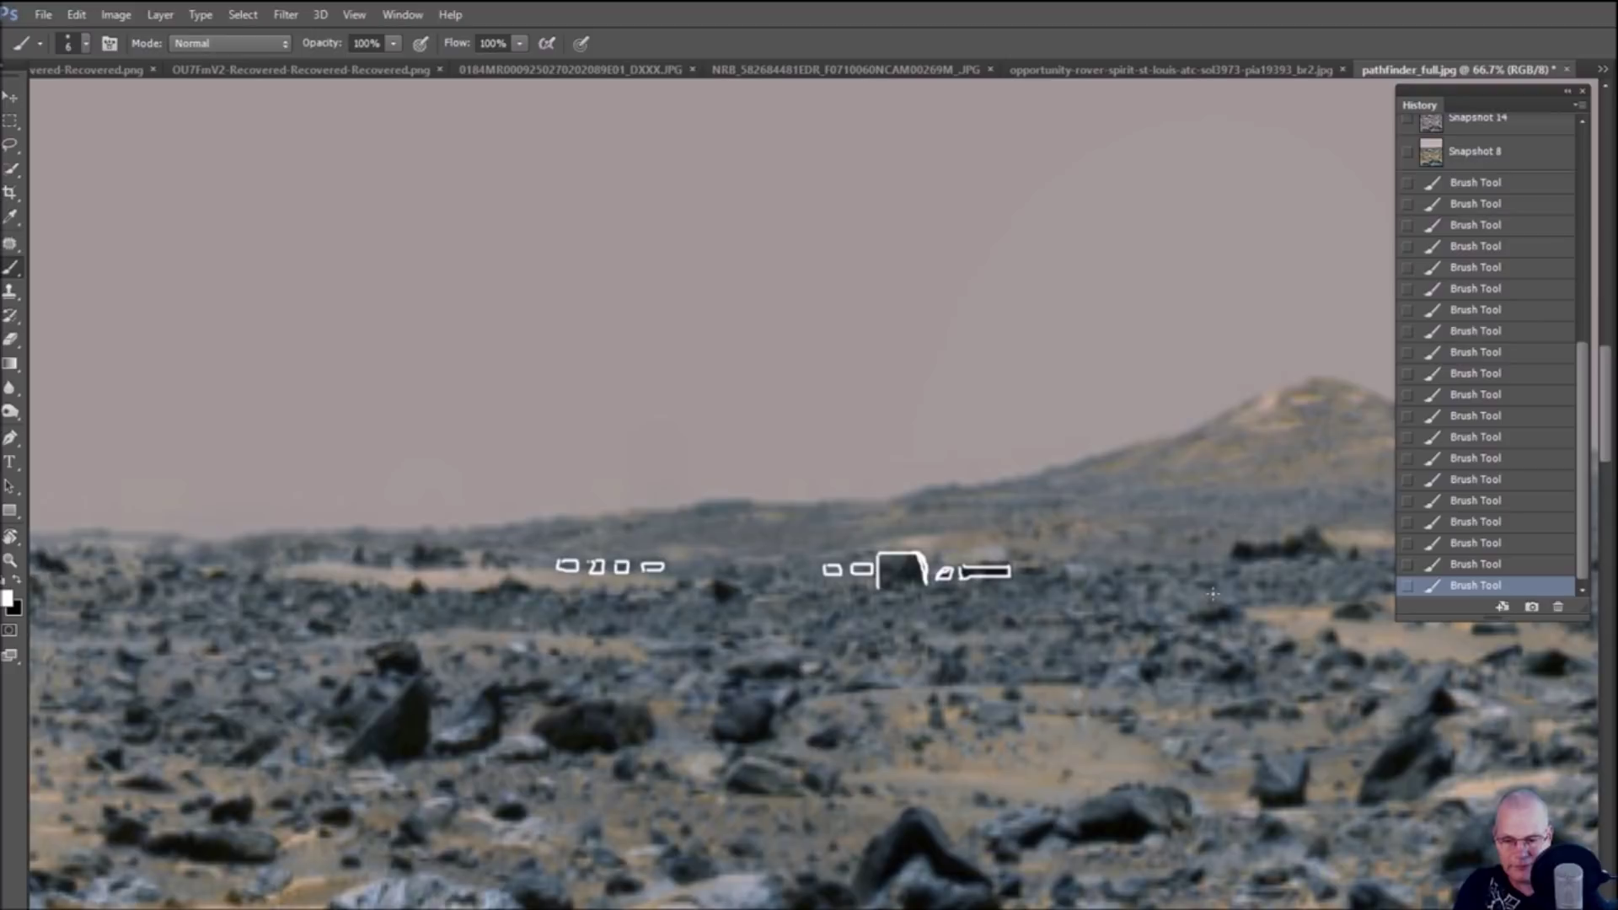
# Draw curved white roof-like outlines above both rows of boxed shapes near the horizon at 100% magnification
pyautogui.hotkey('ctrl', '+')
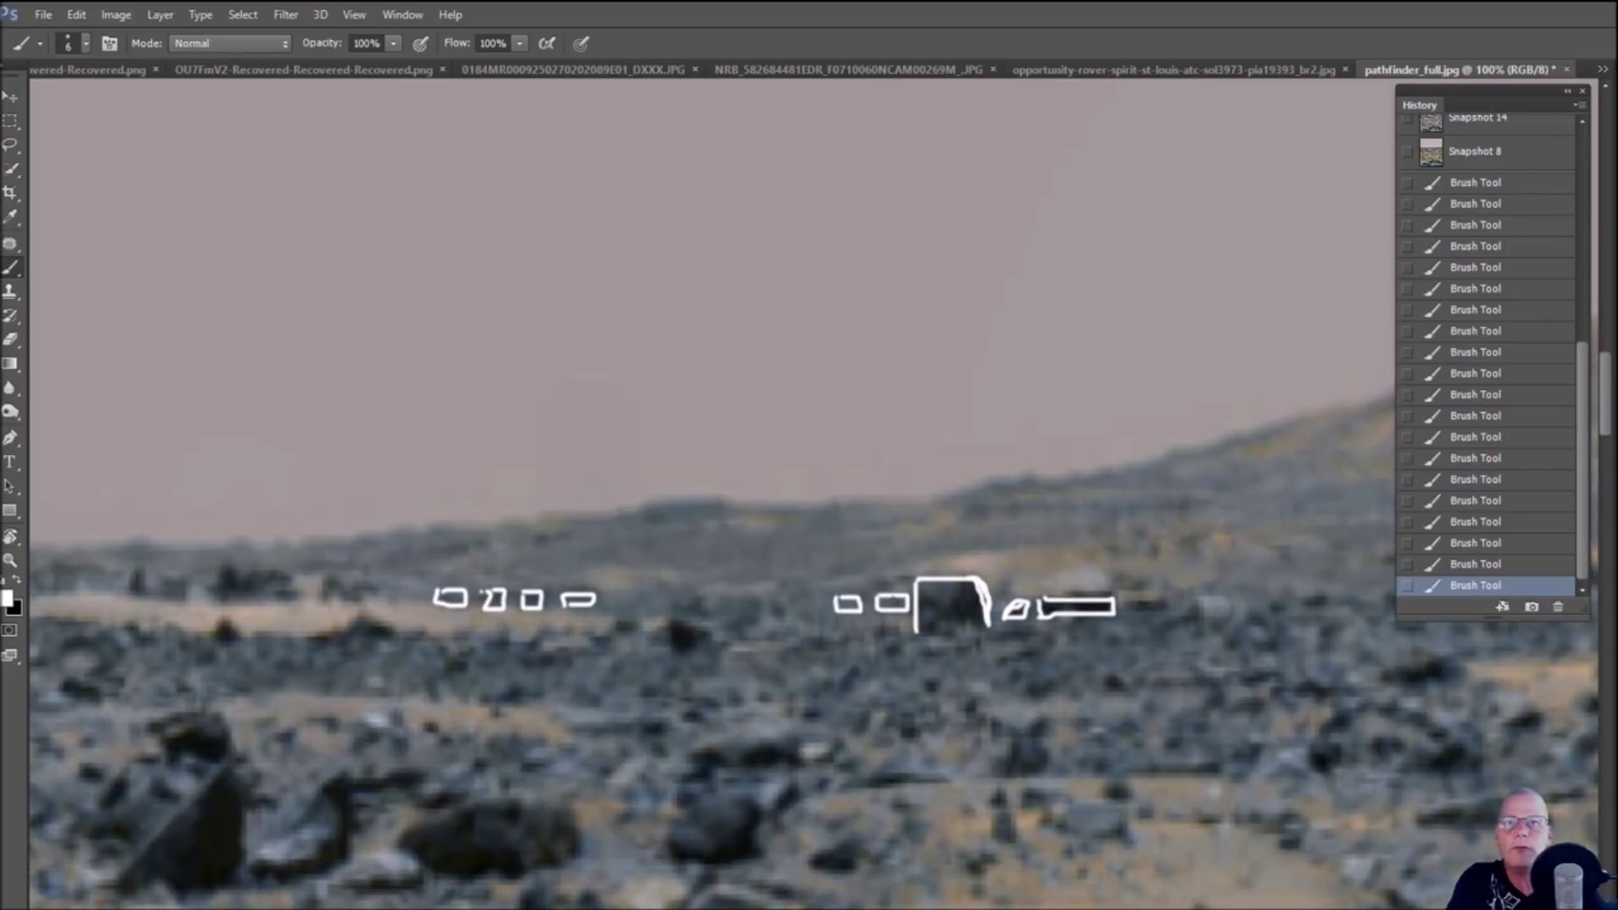
pyautogui.moveTo(838, 582)
pyautogui.mouseDown()
pyautogui.moveTo(1086, 550)
pyautogui.moveTo(1116, 588)
pyautogui.mouseUp()
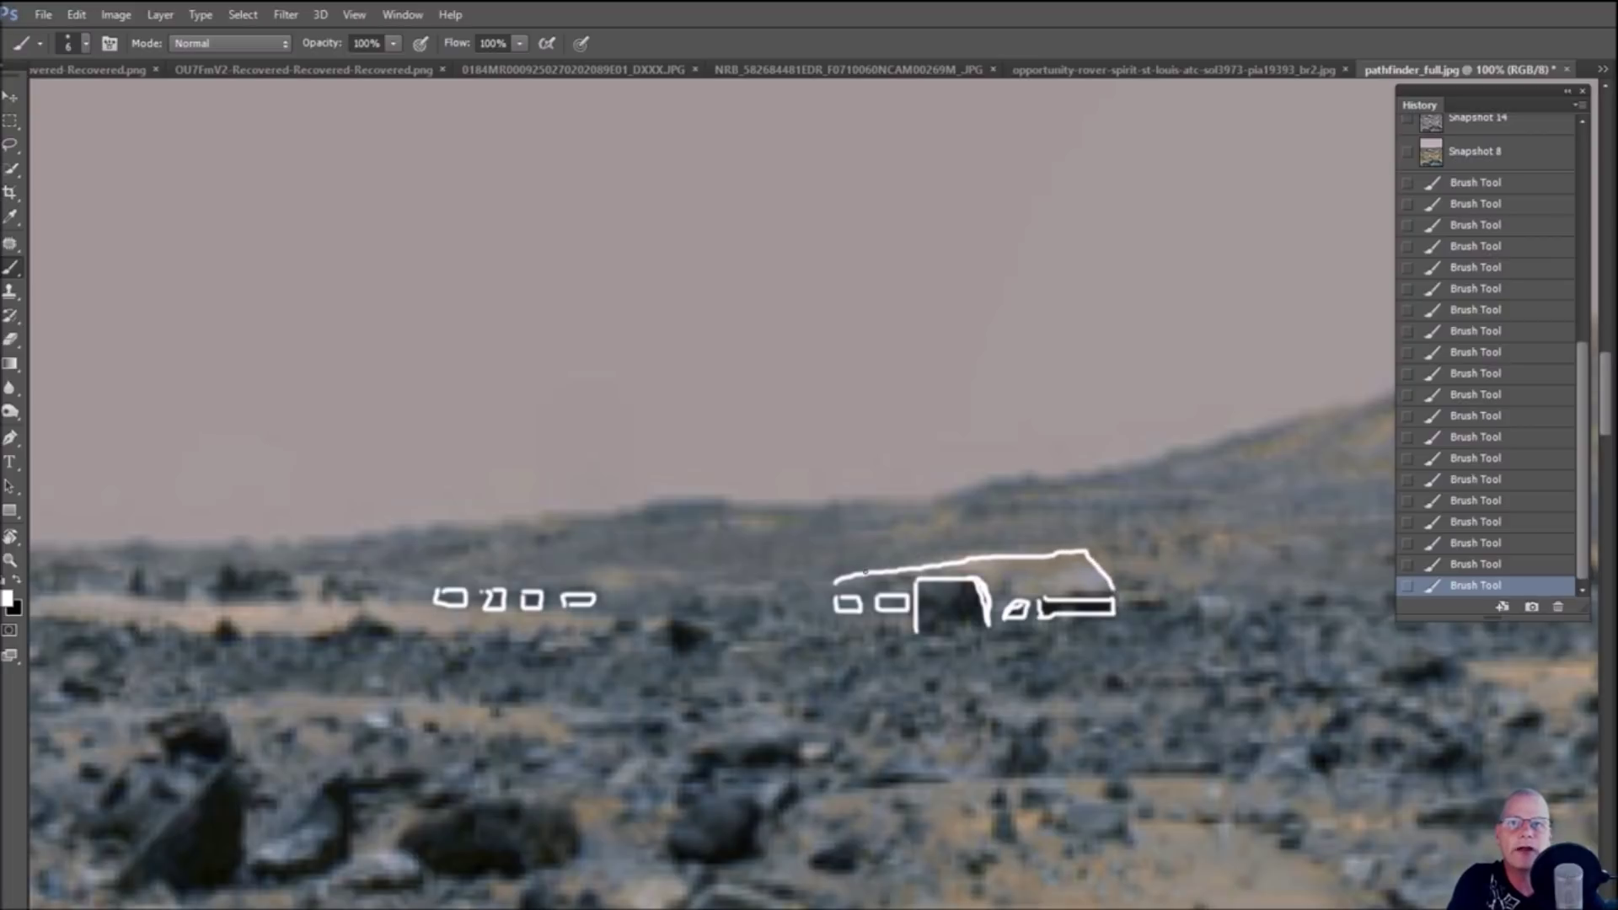
pyautogui.moveTo(896, 571); pyautogui.dragTo(1073, 550)
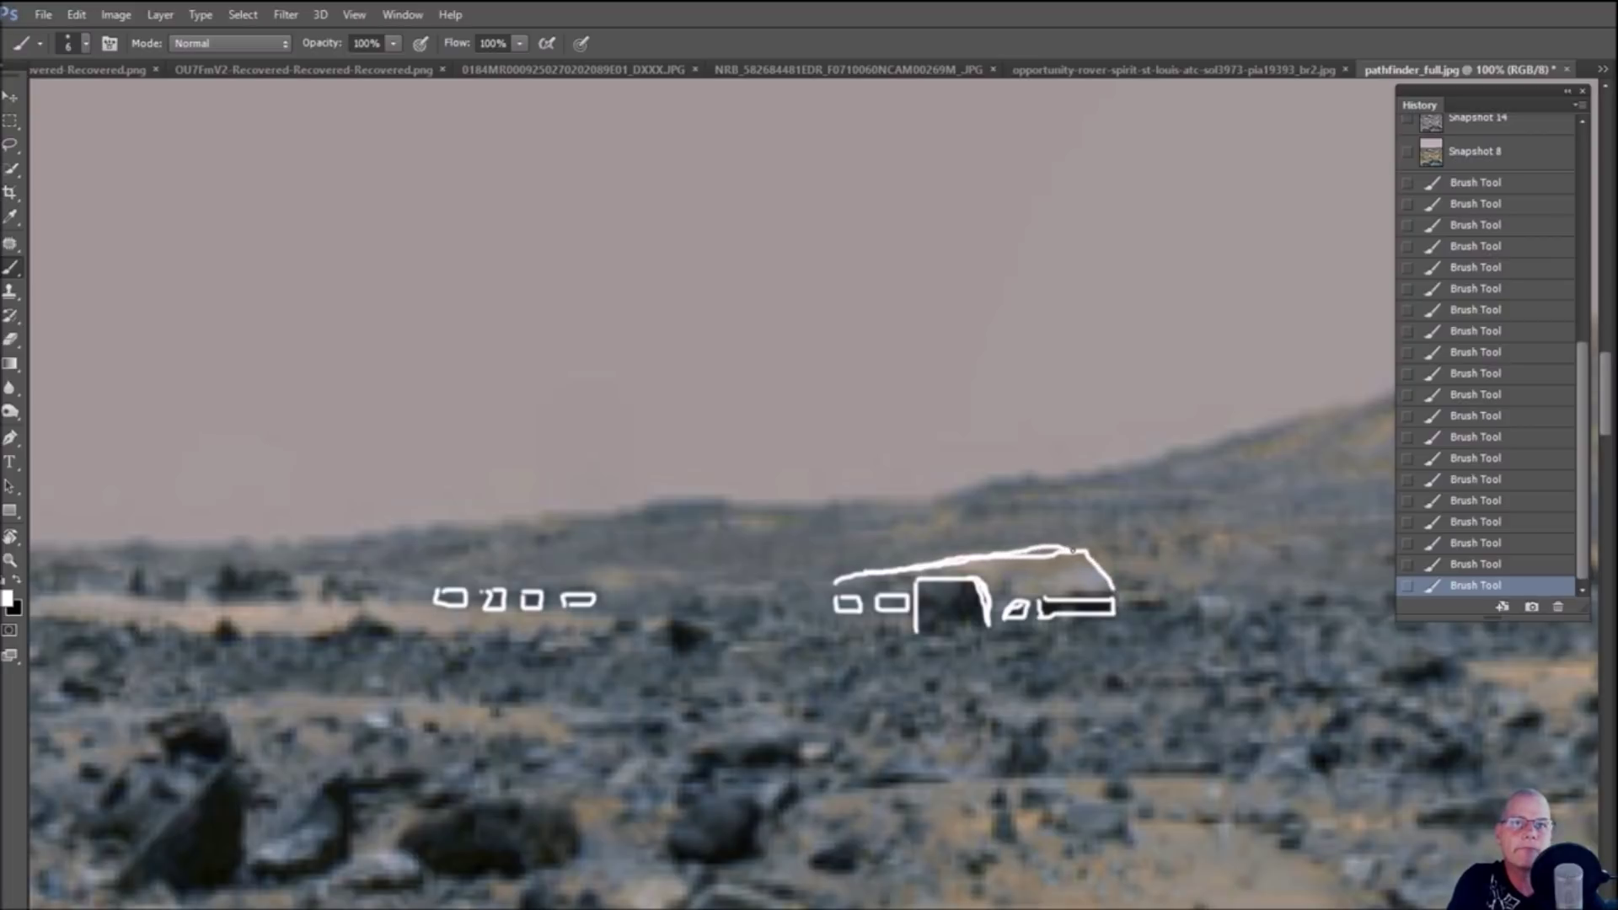
pyautogui.moveTo(945, 571); pyautogui.dragTo(1001, 585)
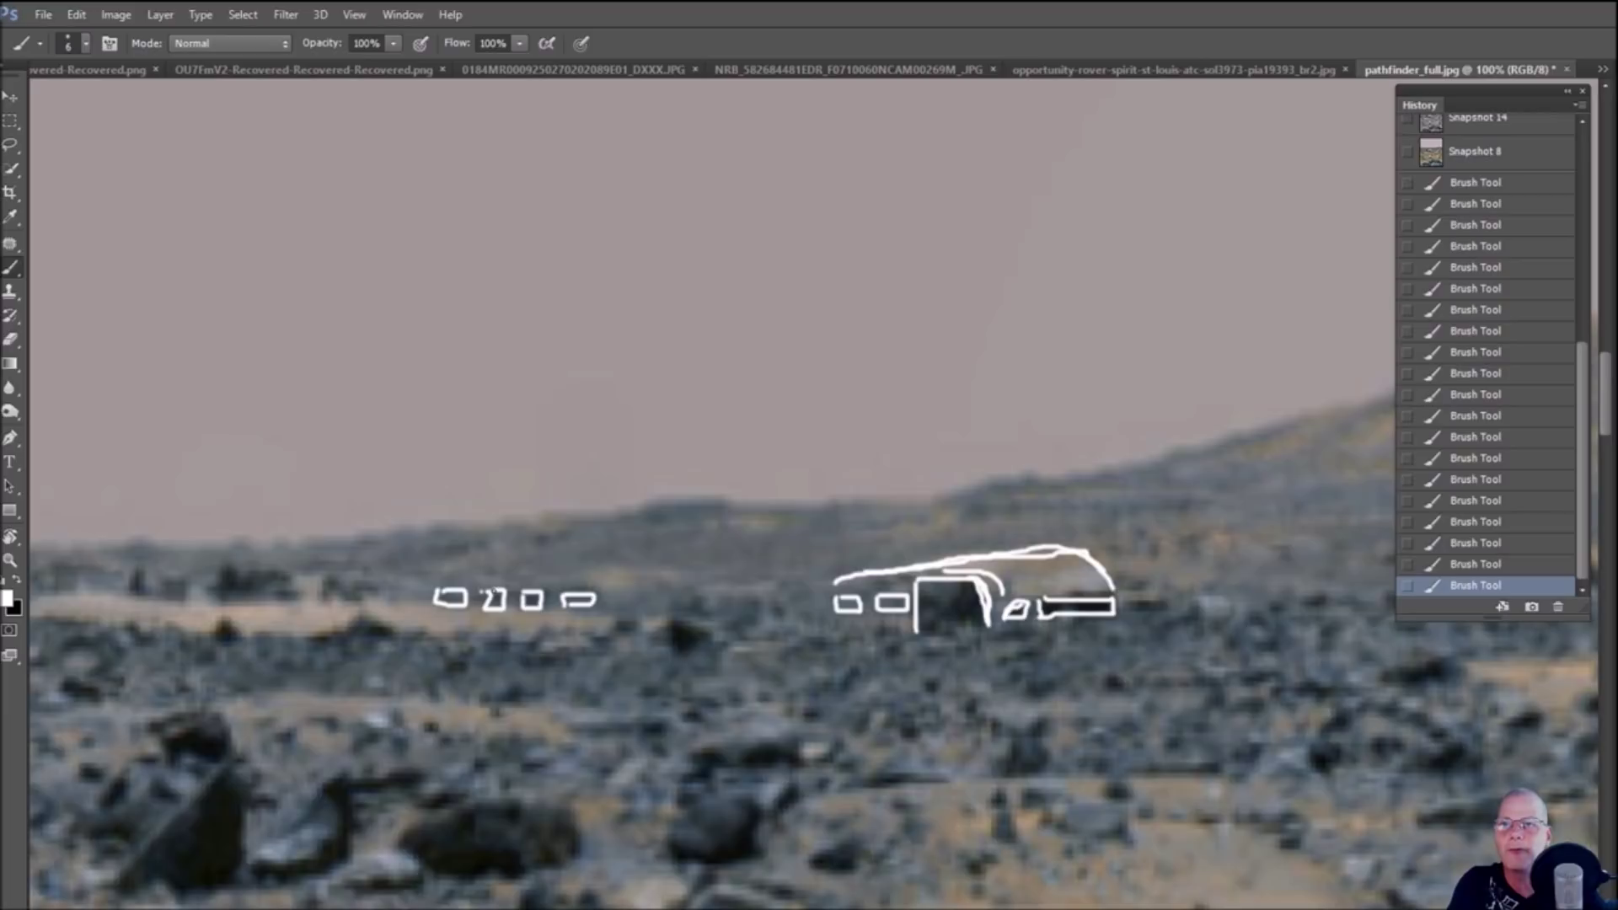
pyautogui.moveTo(437, 583)
pyautogui.mouseDown()
pyautogui.moveTo(571, 582)
pyautogui.moveTo(606, 589)
pyautogui.moveTo(609, 613)
pyautogui.moveTo(595, 581)
pyautogui.mouseUp()
pyautogui.moveTo(489, 581)
pyautogui.mouseDown()
pyautogui.moveTo(653, 567)
pyautogui.moveTo(689, 592)
pyautogui.moveTo(687, 613)
pyautogui.mouseUp()
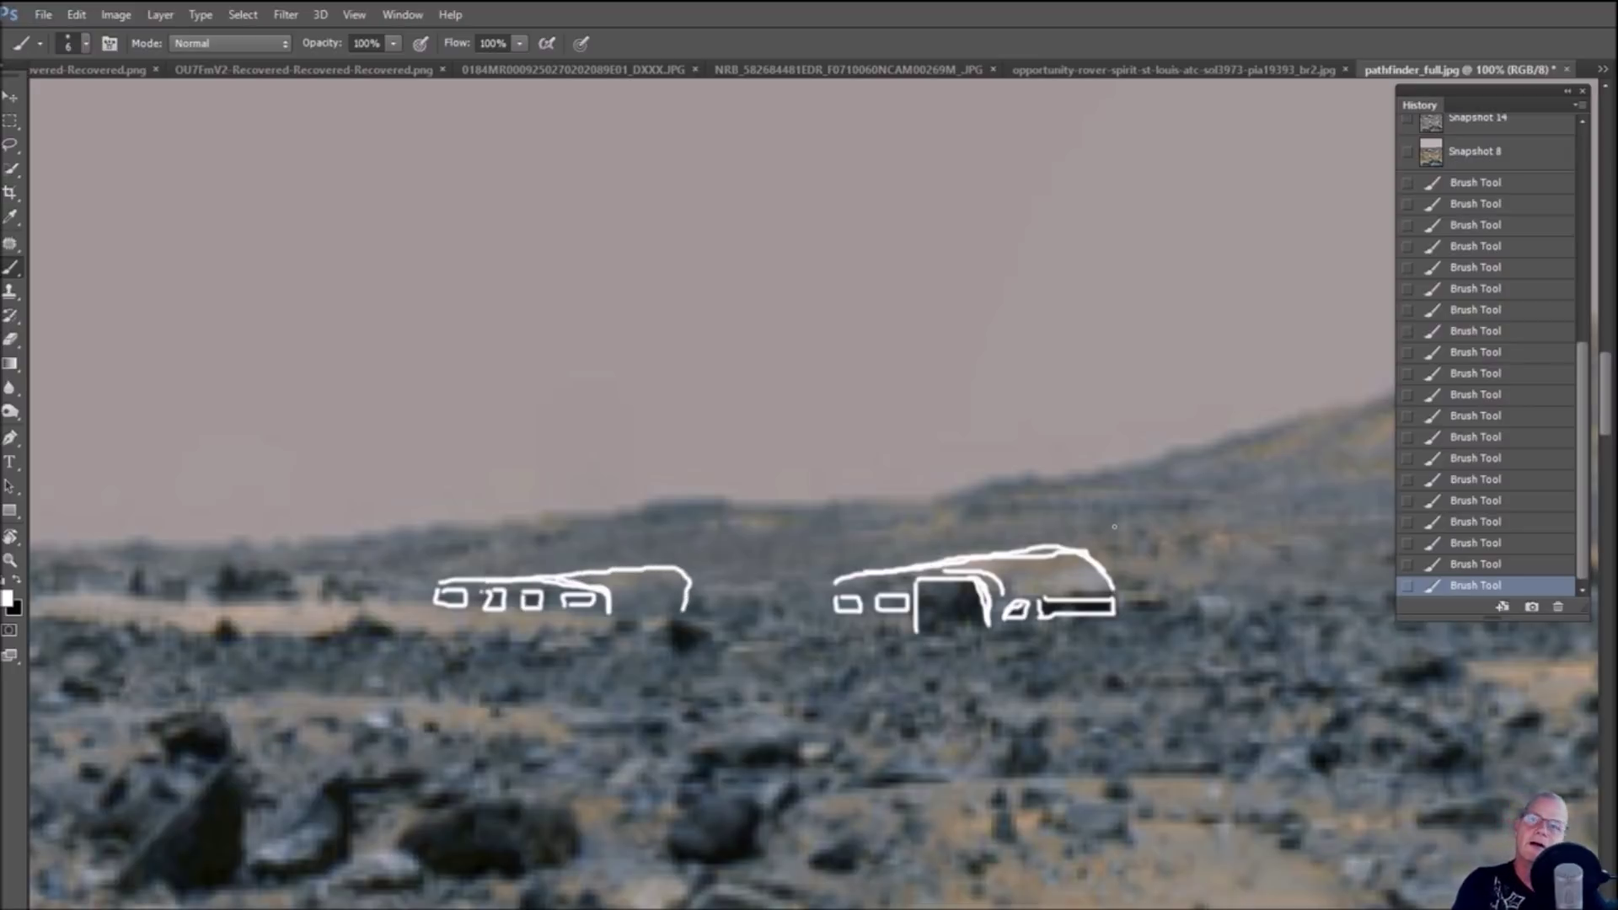
# Switch the image to Snapshot 3 and show the horizon area at 66.7% magnification
pyautogui.hotkey('ctrl', '-')
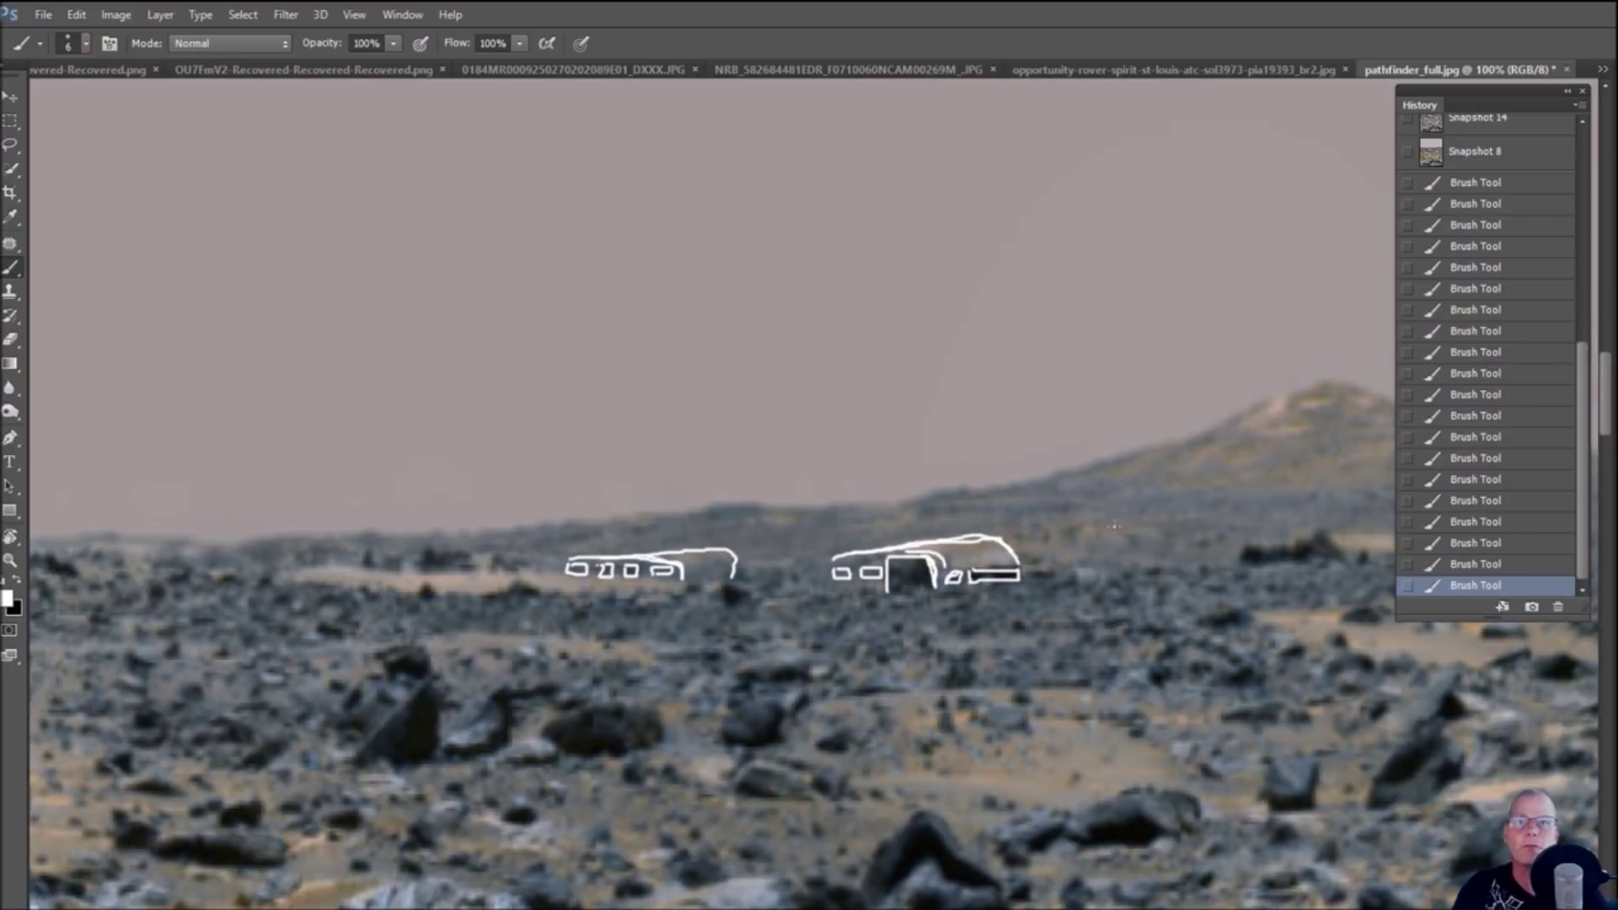
pyautogui.scroll(10, 1497, 187)
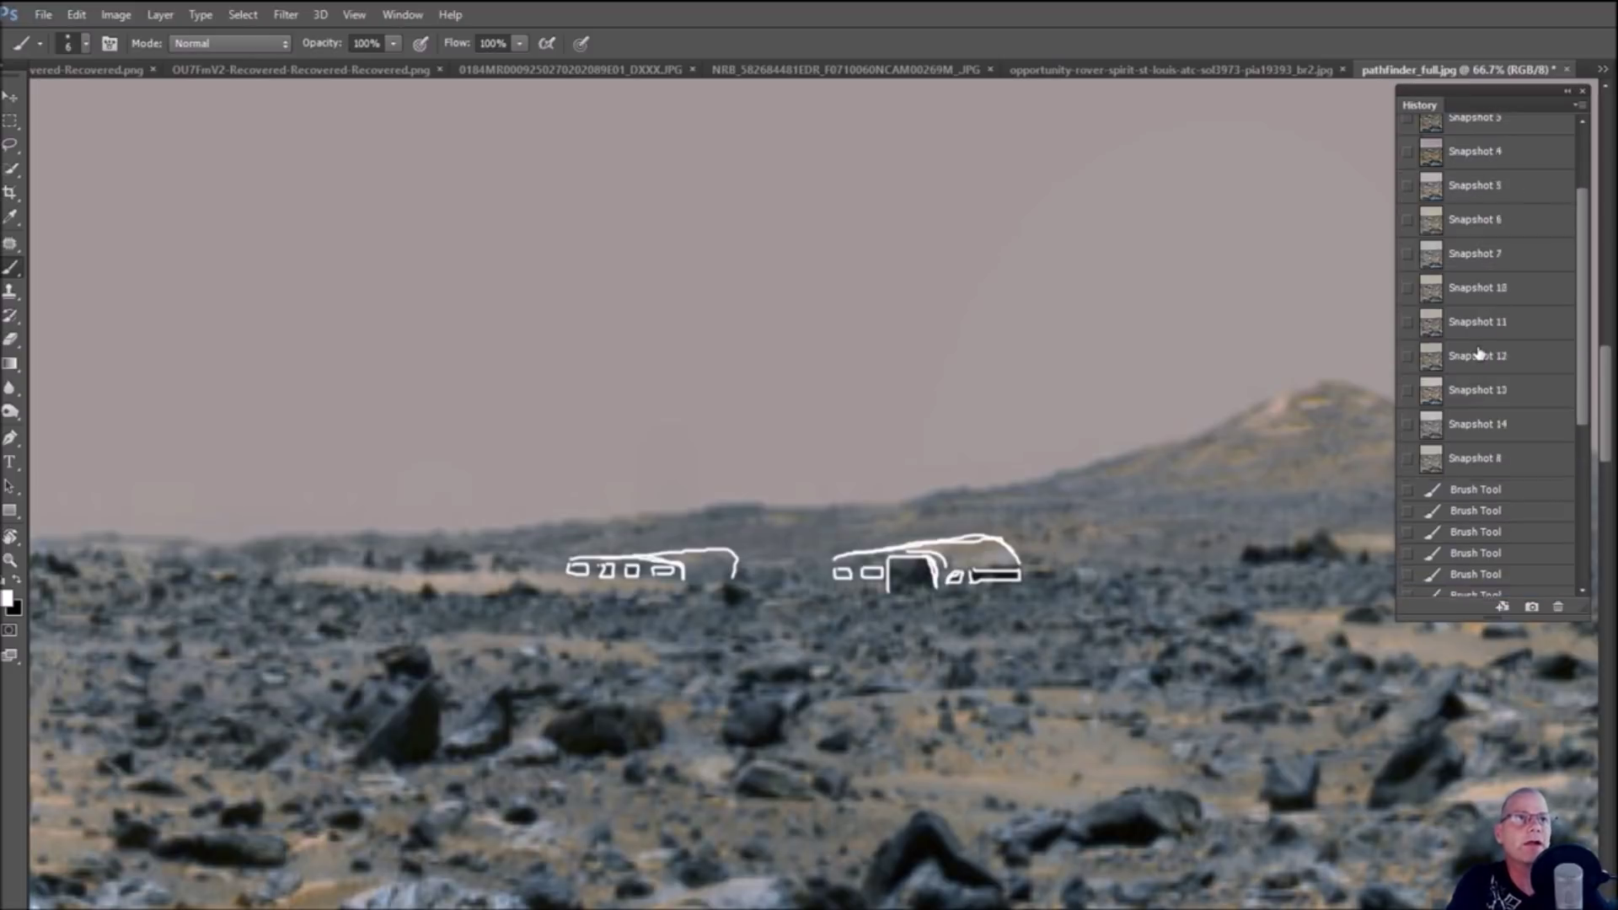
pyautogui.click(1484, 233)
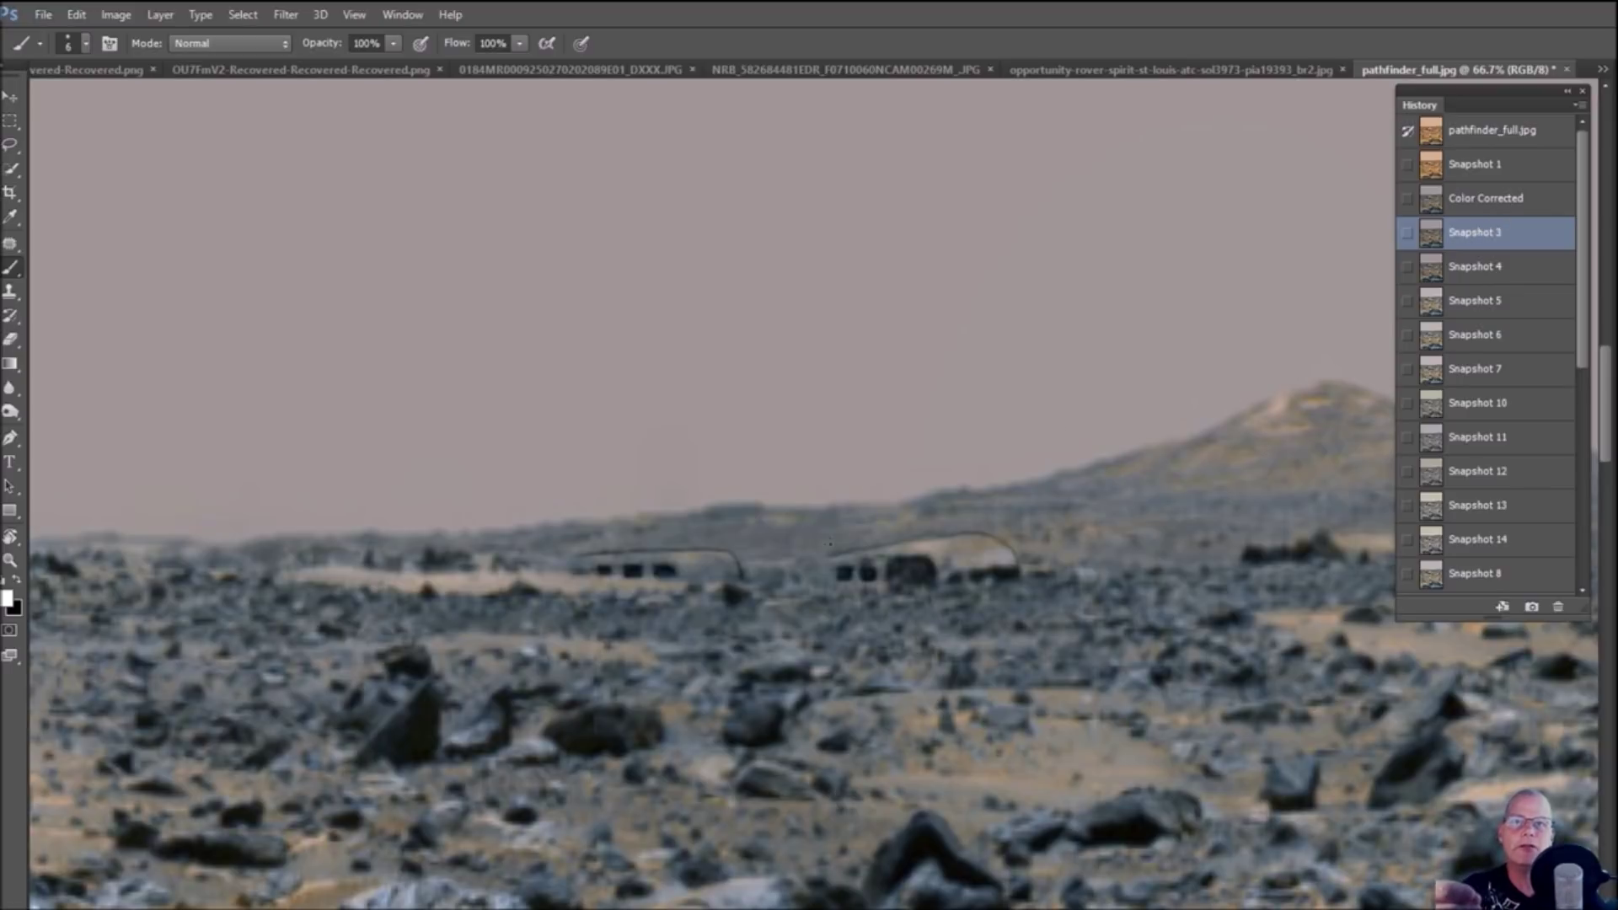
# Mark in white the small shapes in the gap between the two dome-like structures at 100% magnification
pyautogui.hotkey('ctrl', '1')
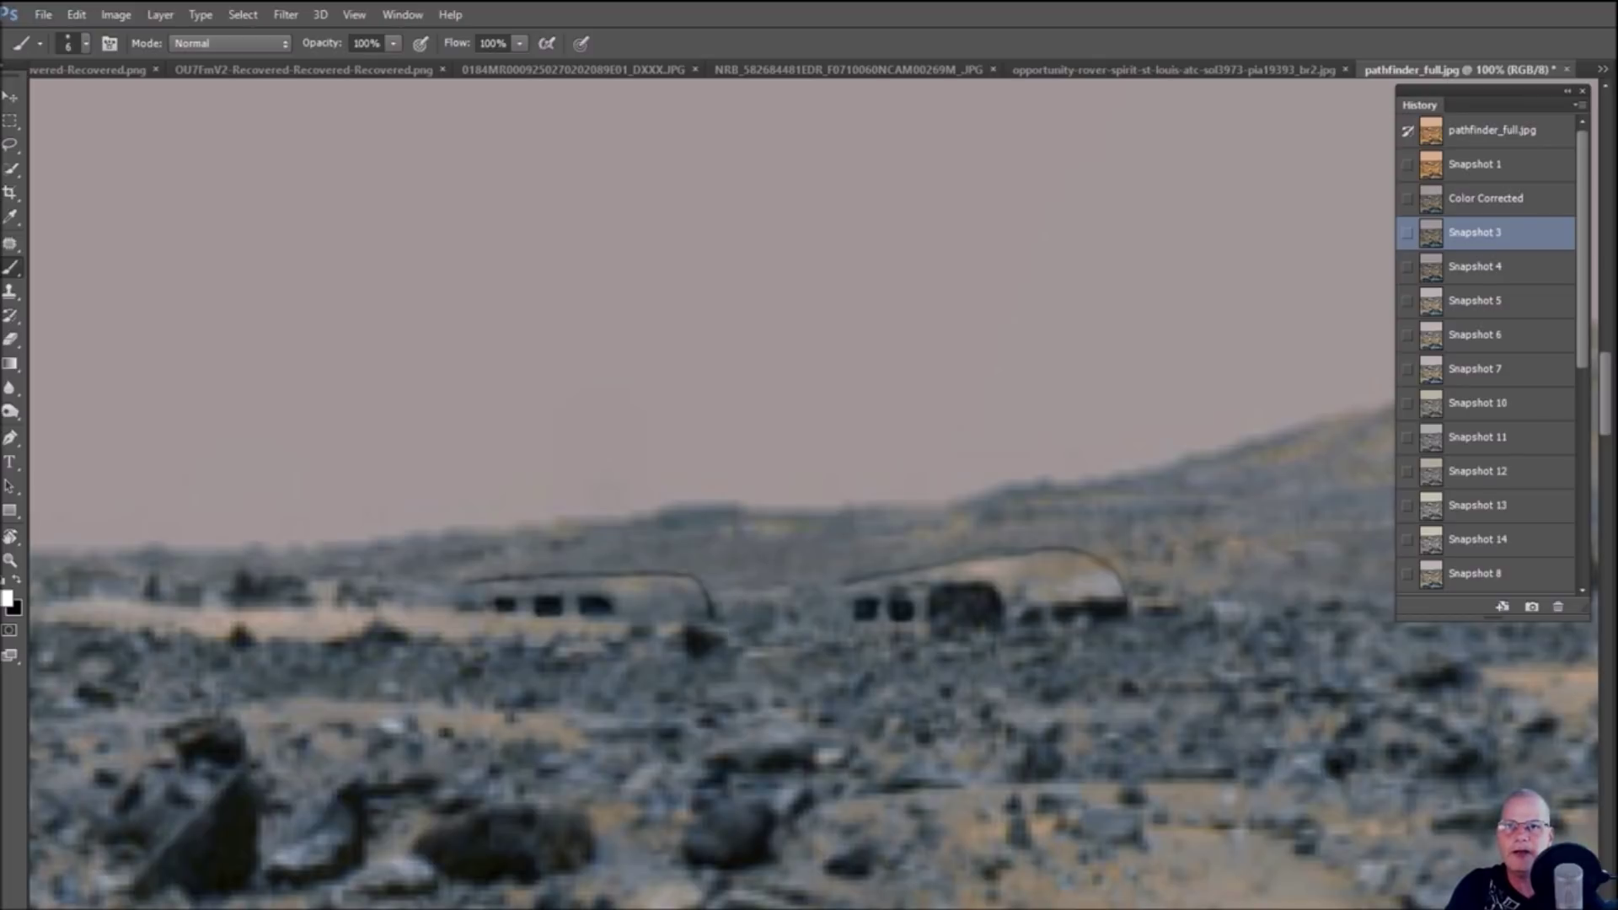
pyautogui.moveTo(756, 601)
pyautogui.mouseDown()
pyautogui.moveTo(755, 623)
pyautogui.moveTo(772, 607)
pyautogui.moveTo(744, 604)
pyautogui.mouseUp()
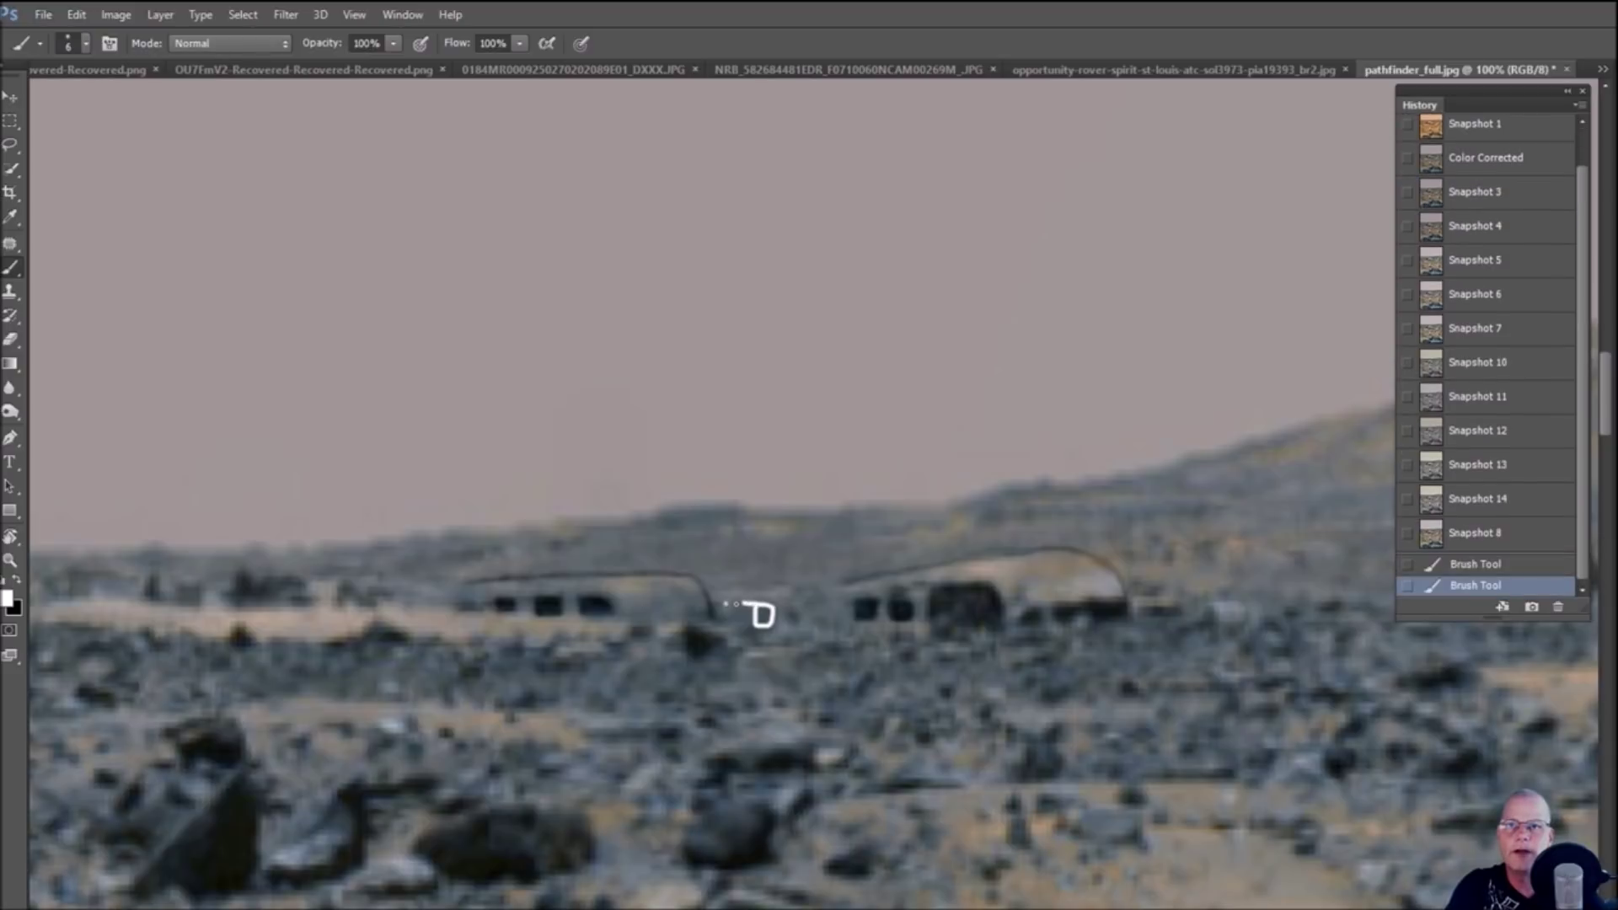
pyautogui.moveTo(746, 599); pyautogui.dragTo(719, 622)
# Switch the image to Snapshot 4 and show the two dome-like structures at 66.7% magnification
pyautogui.scroll(3, 1533, 228)
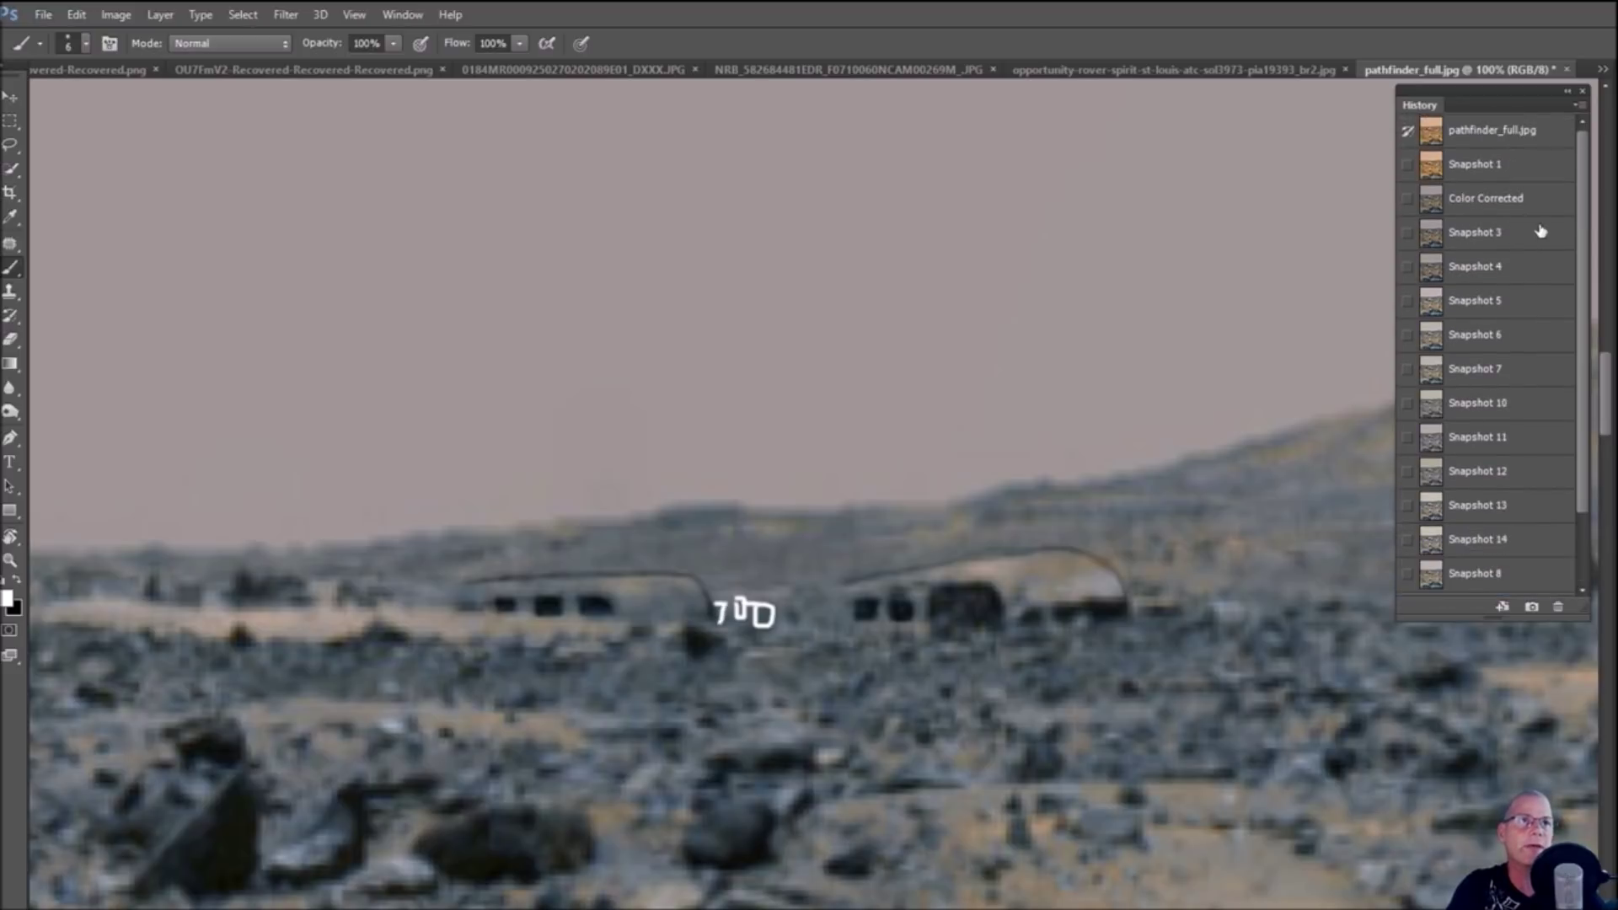
pyautogui.click(1510, 272)
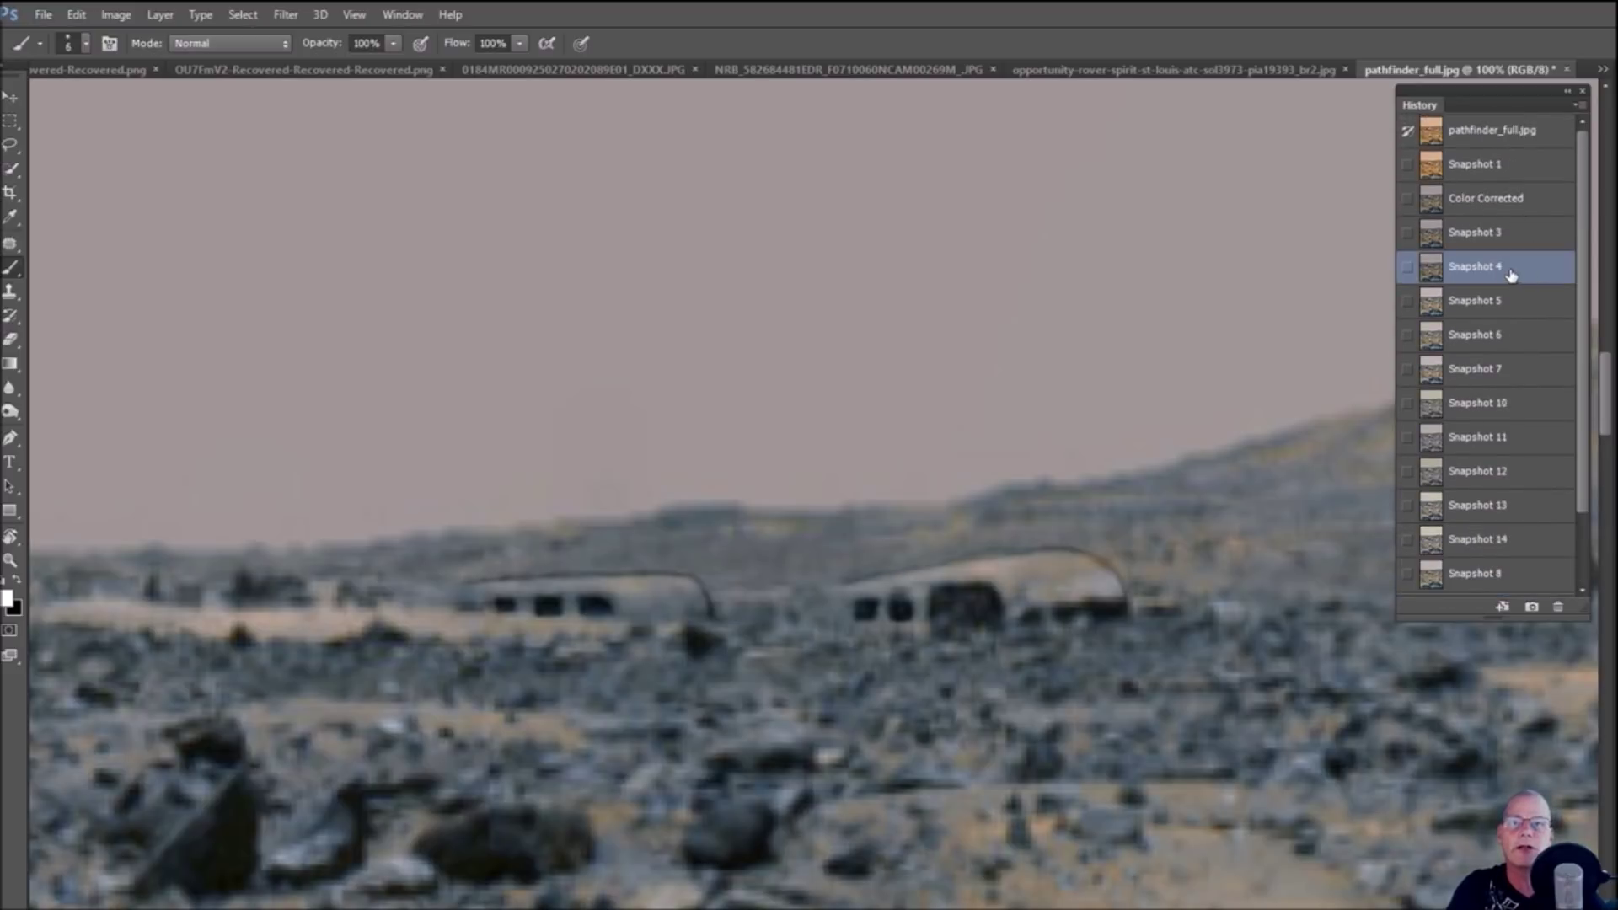
pyautogui.hotkey('ctrl', '-')
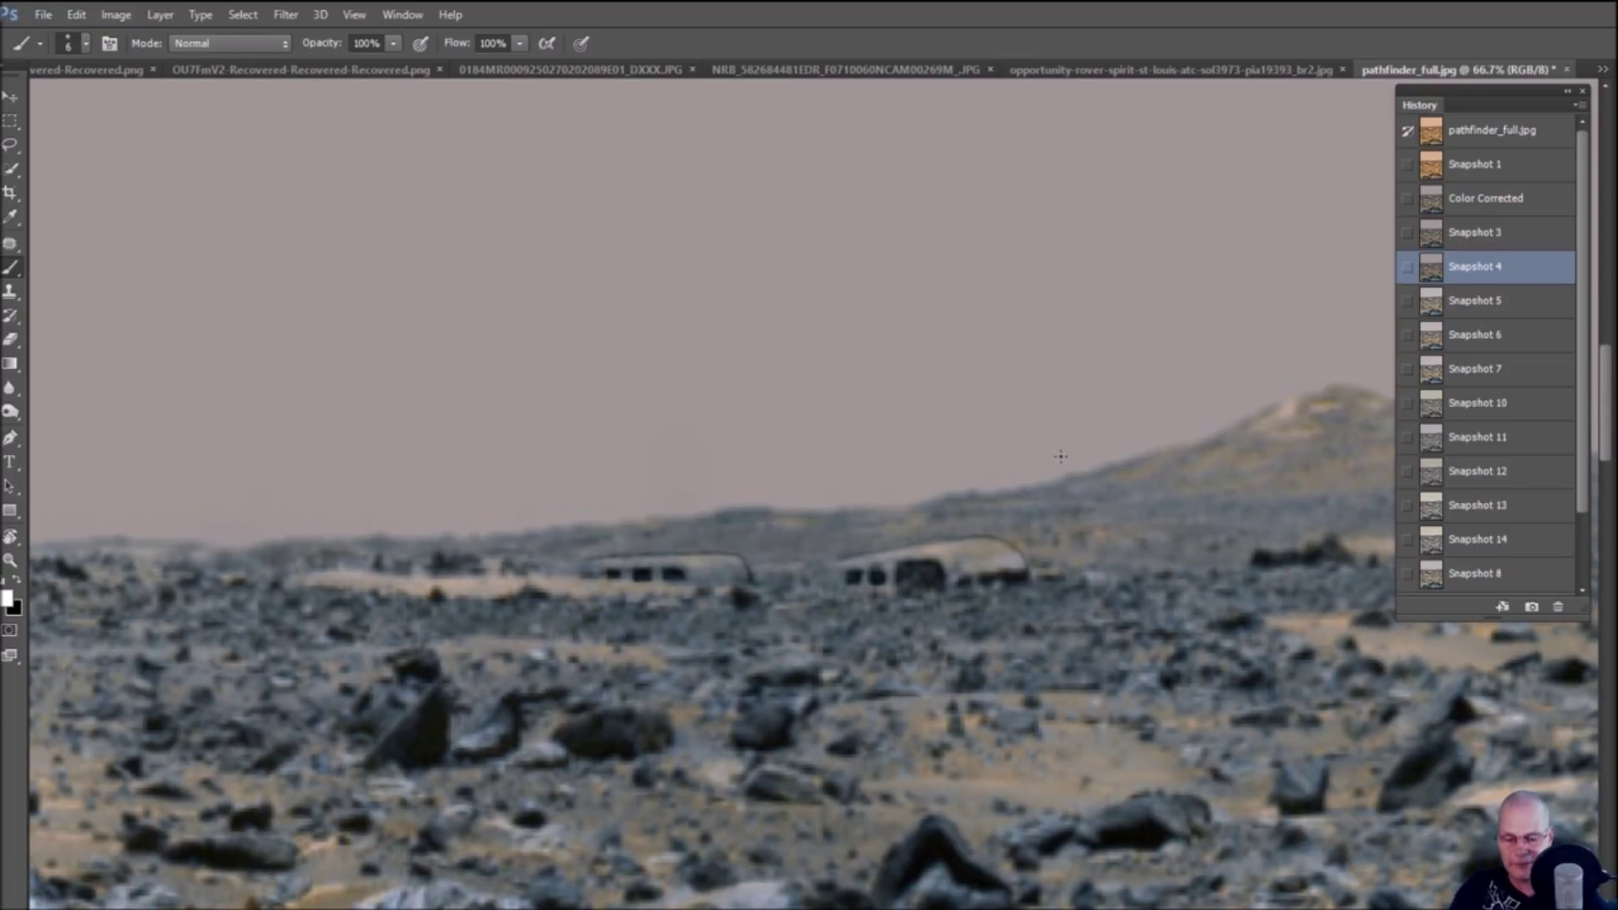
# Switch the image to Snapshot 1 and show the distant ridge at 200% magnification
pyautogui.hotkey('ctrl', '+')
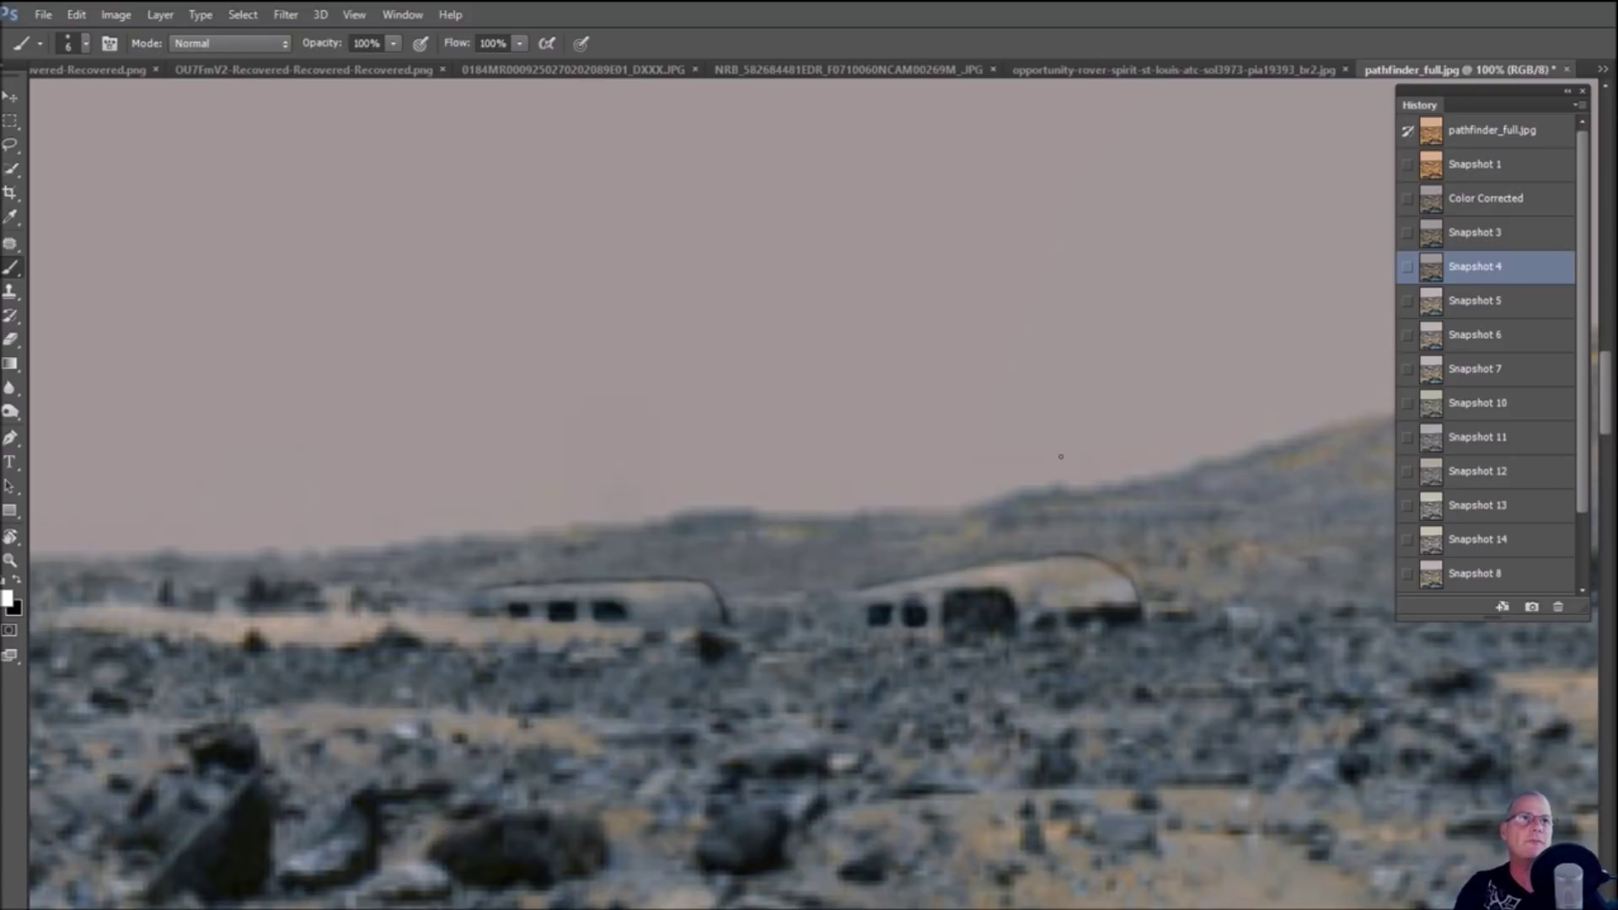
pyautogui.click(1505, 167)
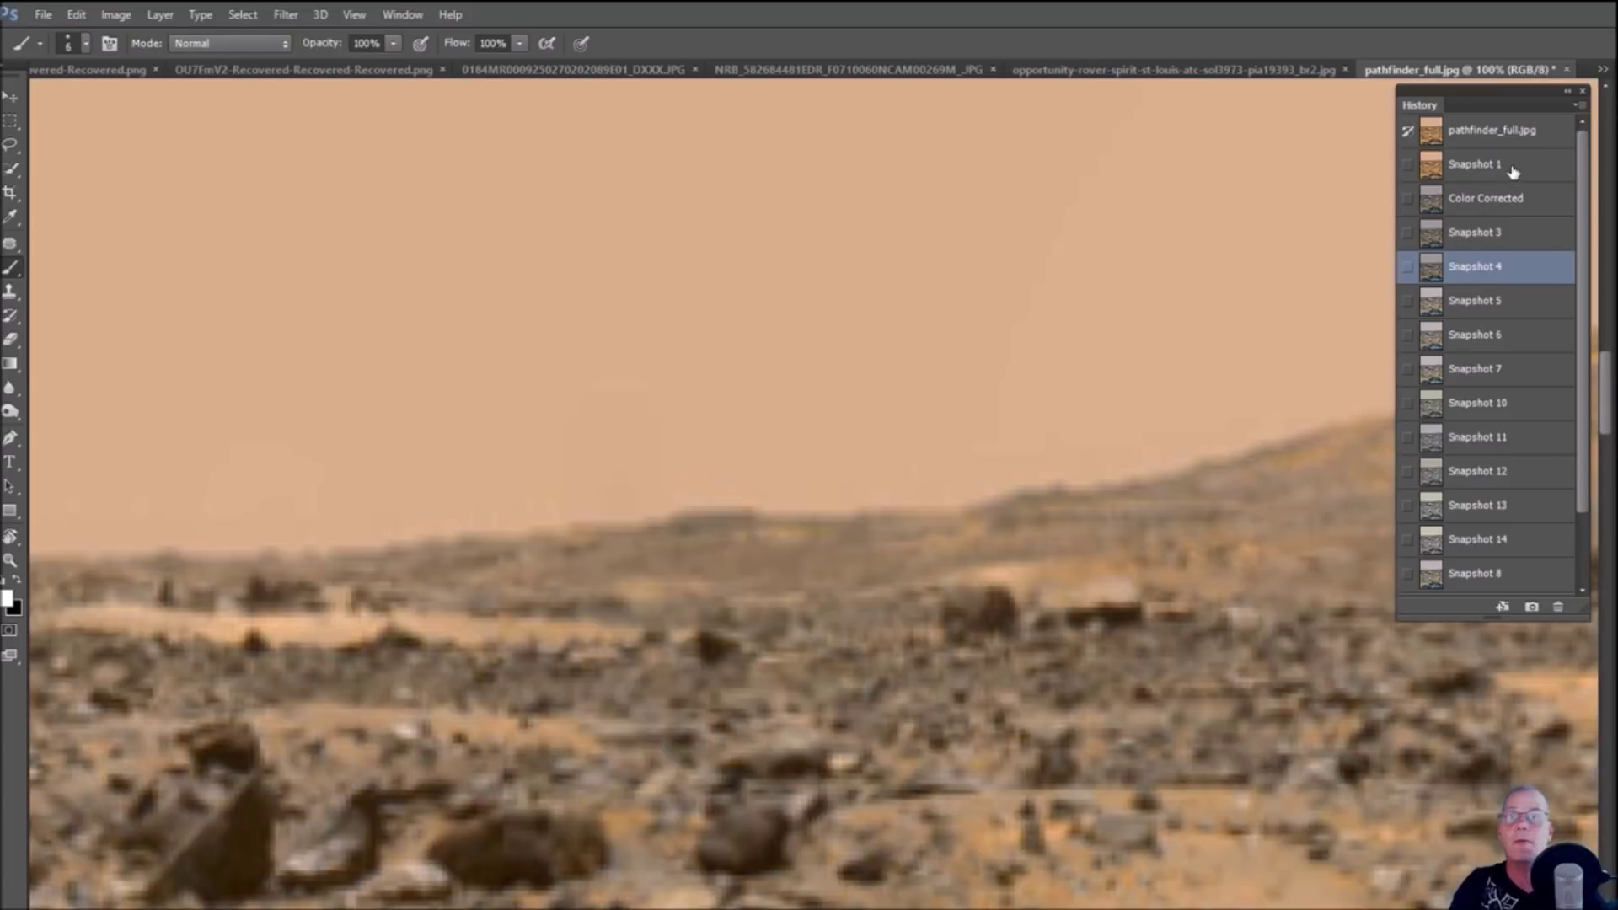
pyautogui.hotkey('ctrl', '+')
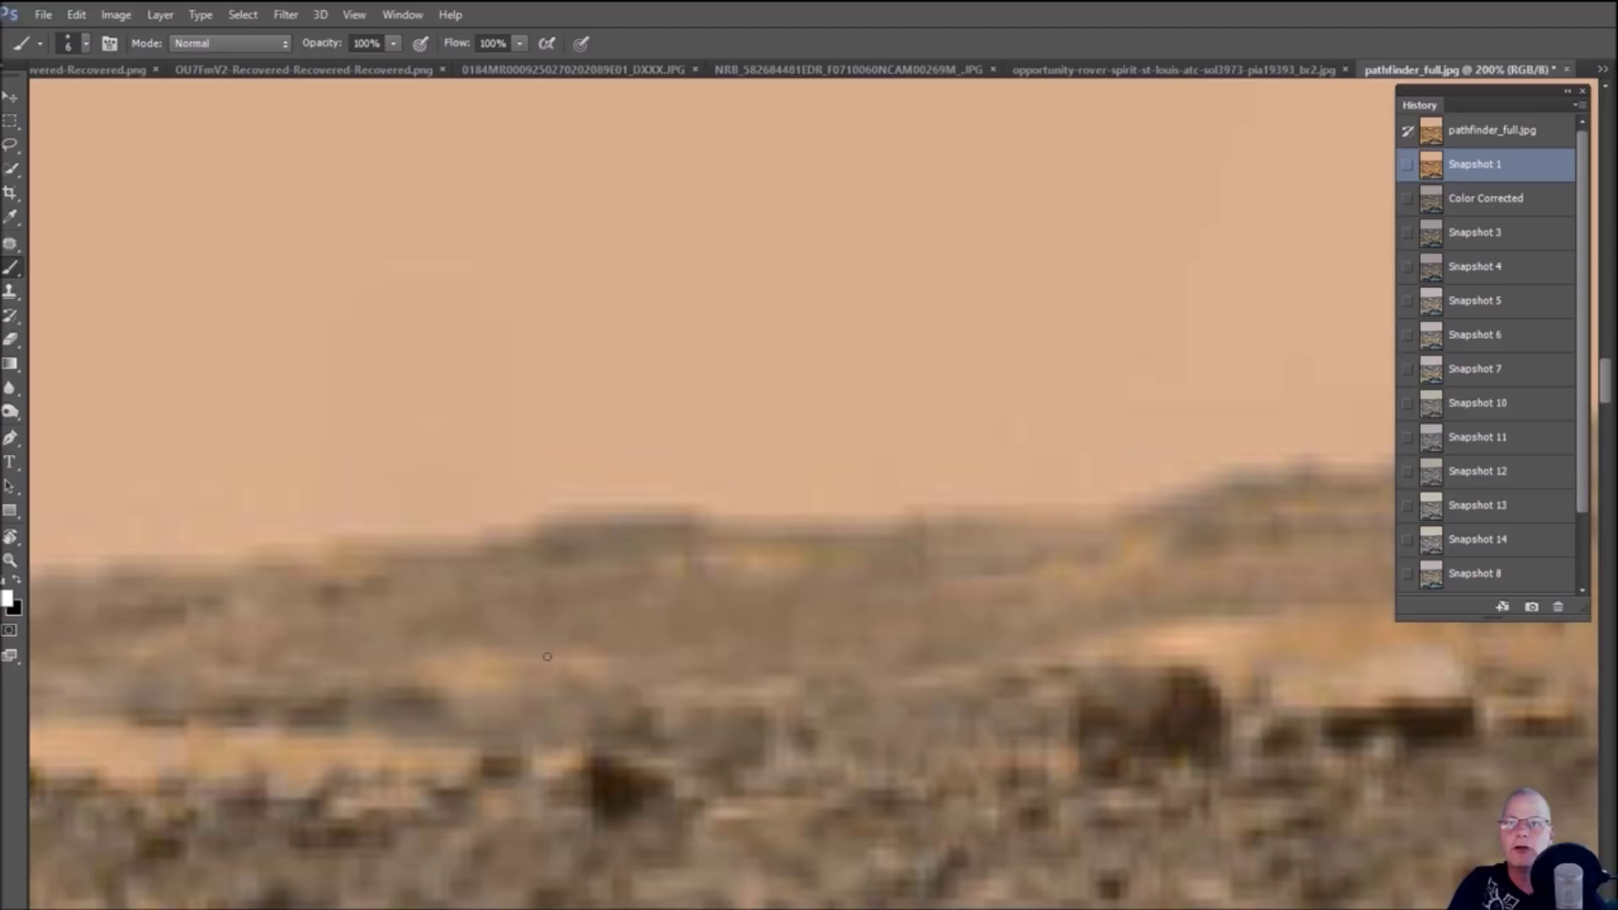
# Outline in white the flat-topped, block-like shapes along the crest of the distant ridge, redoing the first outline
pyautogui.moveTo(544, 524)
pyautogui.mouseDown()
pyautogui.moveTo(545, 569)
pyautogui.moveTo(542, 535)
pyautogui.moveTo(710, 535)
pyautogui.moveTo(714, 581)
pyautogui.mouseUp()
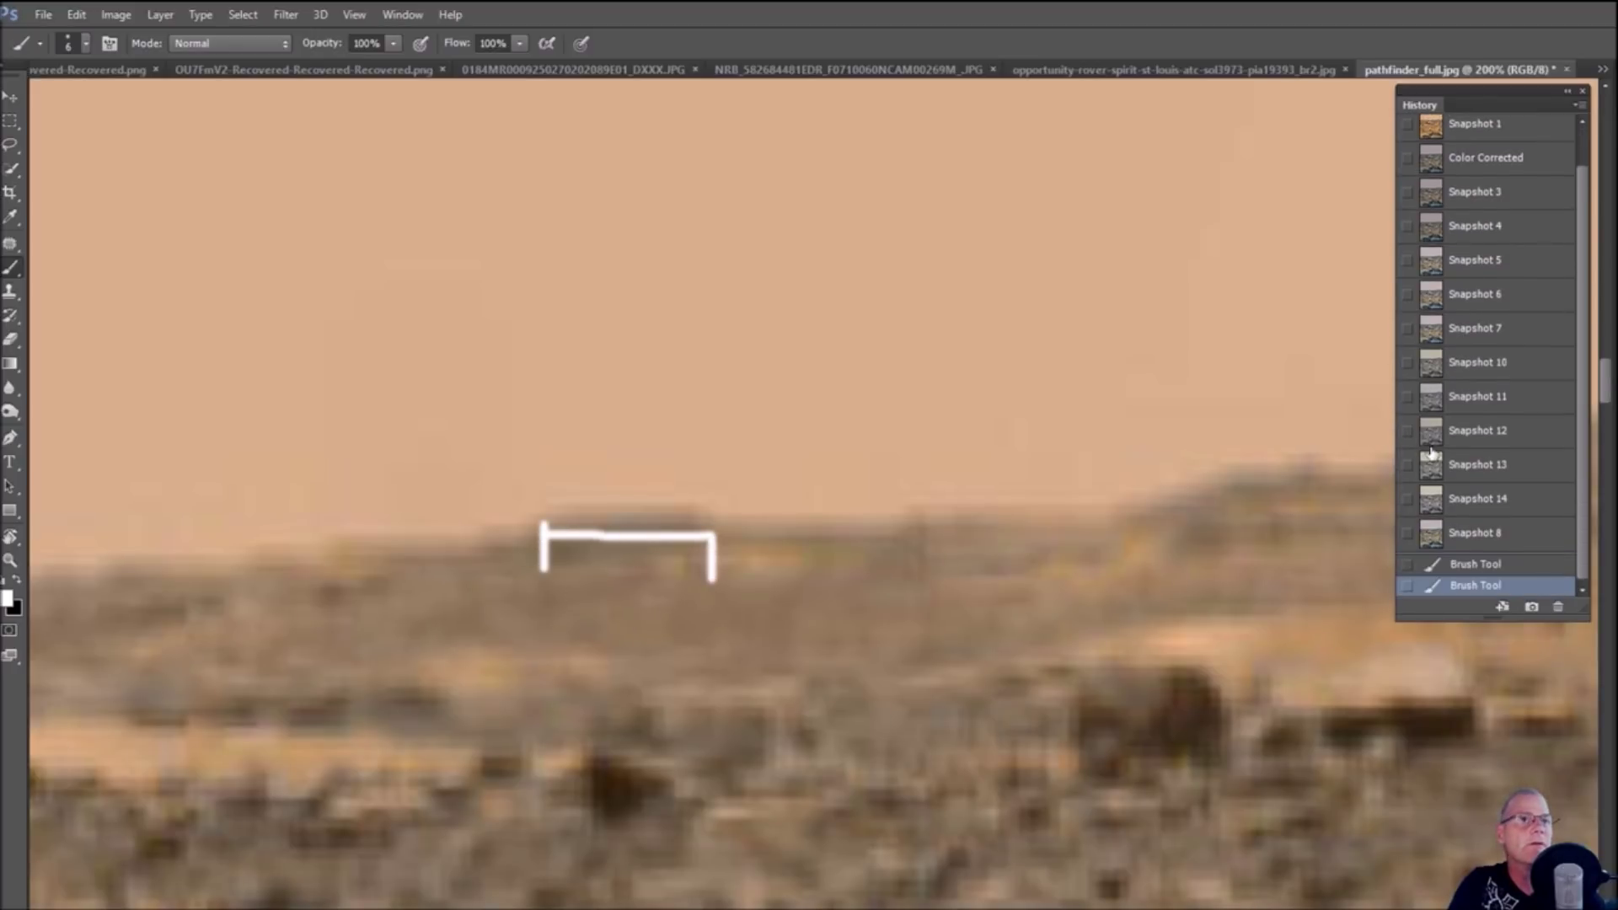
pyautogui.click(1493, 566)
pyautogui.moveTo(547, 524)
pyautogui.mouseDown()
pyautogui.moveTo(684, 514)
pyautogui.moveTo(688, 571)
pyautogui.moveTo(787, 539)
pyautogui.moveTo(893, 540)
pyautogui.moveTo(902, 558)
pyautogui.moveTo(902, 540)
pyautogui.moveTo(907, 571)
pyautogui.mouseUp()
pyautogui.moveTo(916, 512); pyautogui.dragTo(1093, 506)
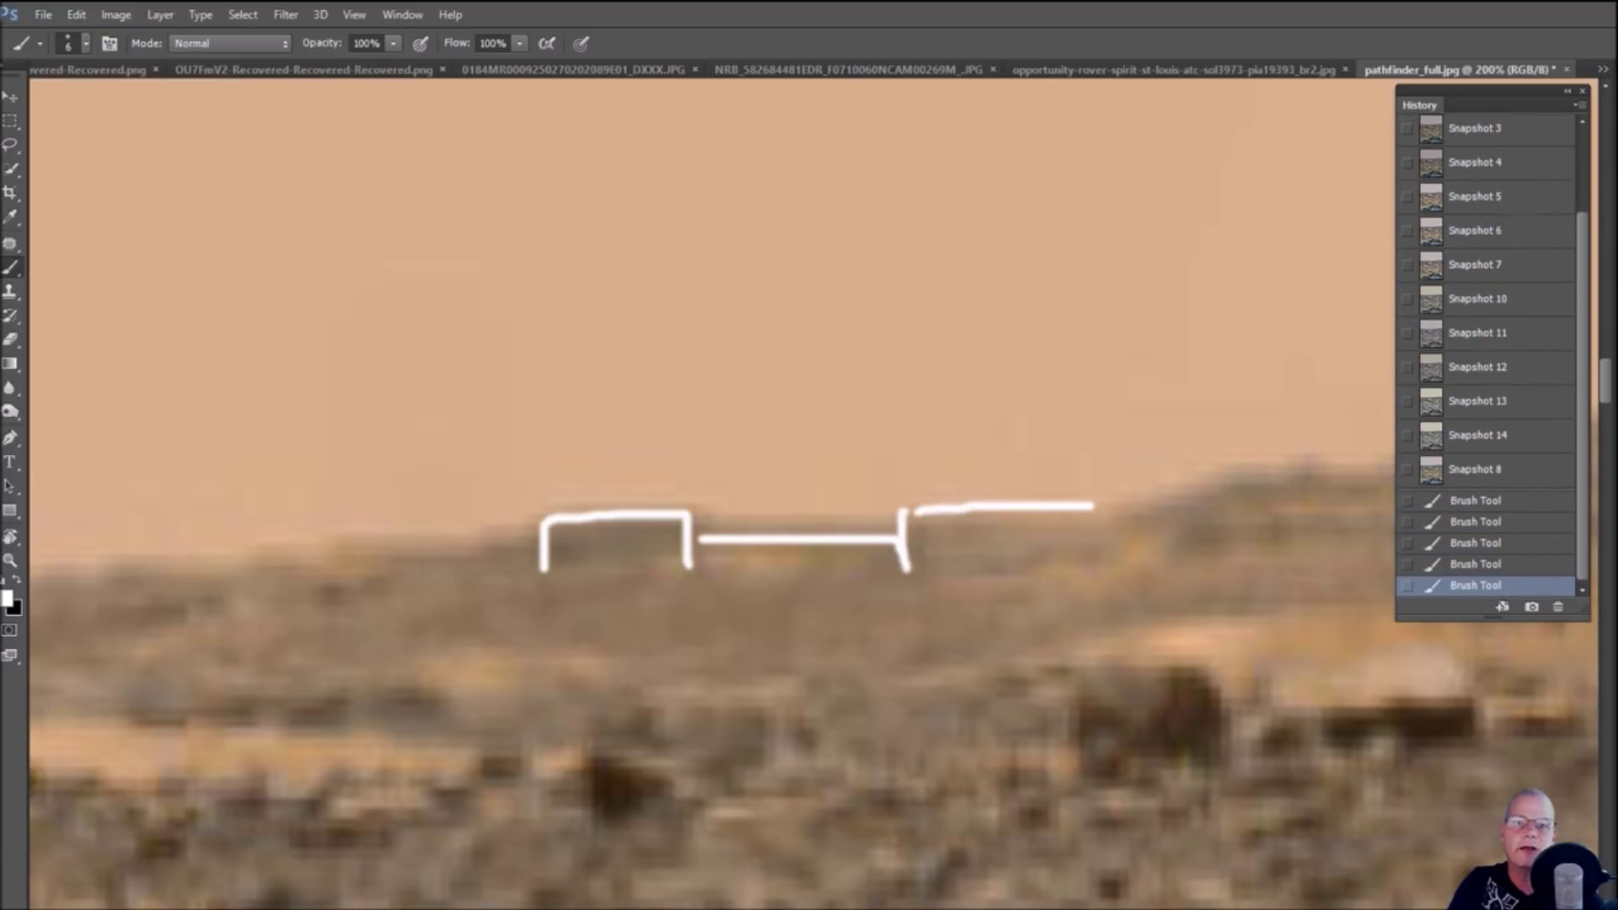
# Draw another short flat-topped white outline farther left on the ridge and show the marks at 100% magnification
pyautogui.moveTo(1101, 908)
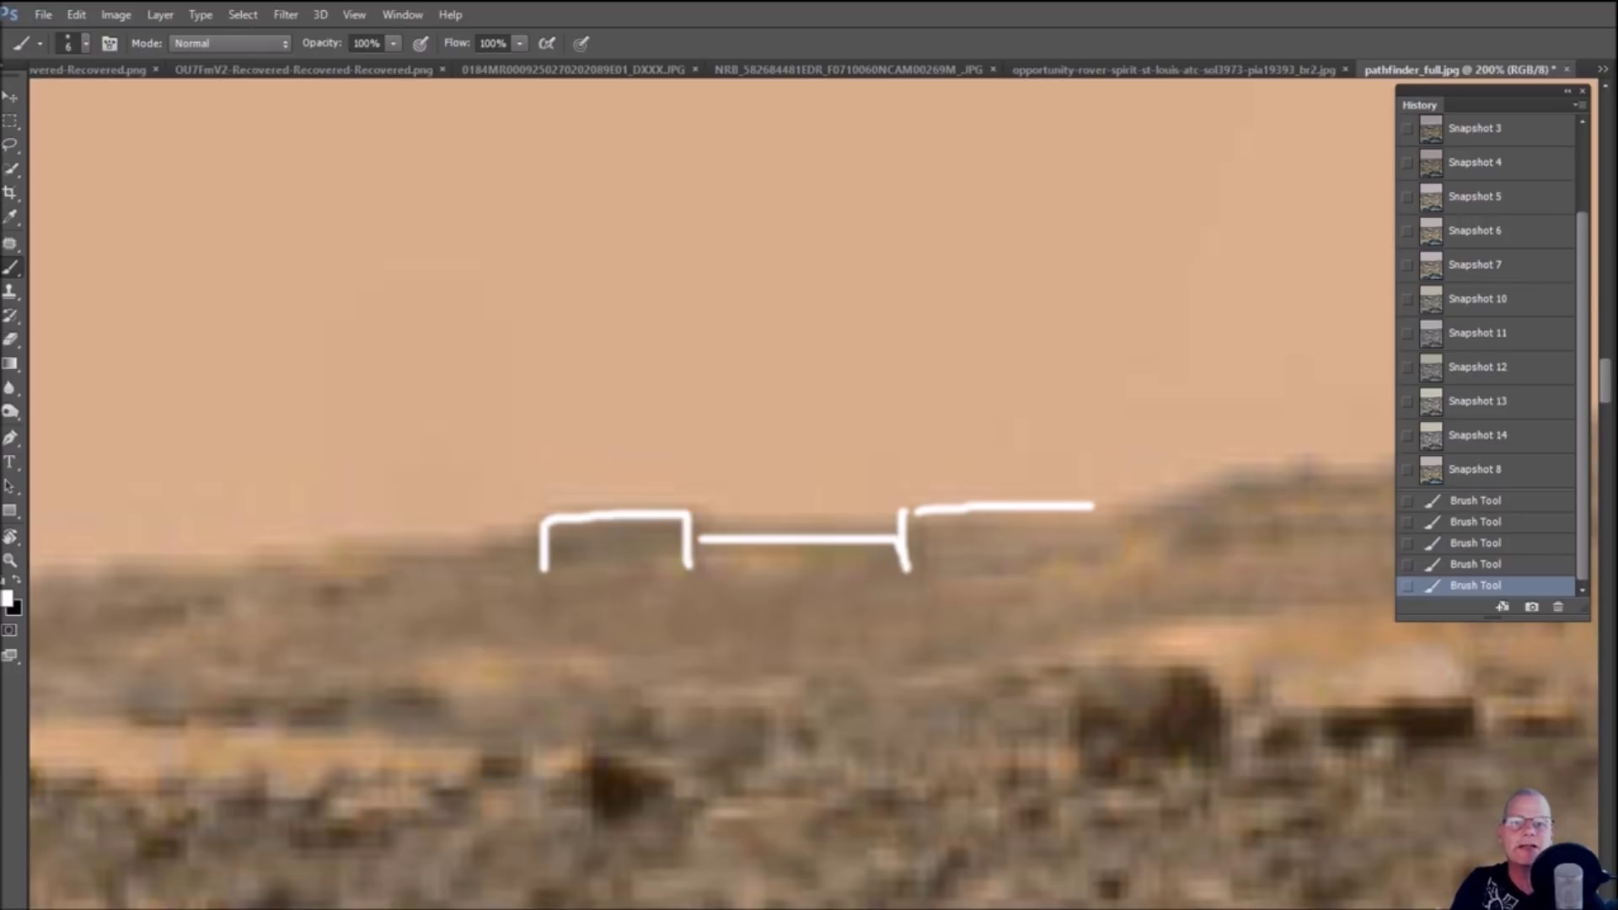
pyautogui.hscroll(-10, 944, 646)
pyautogui.moveTo(1050, 563)
pyautogui.mouseDown()
pyautogui.moveTo(1045, 593)
pyautogui.moveTo(1174, 563)
pyautogui.mouseUp()
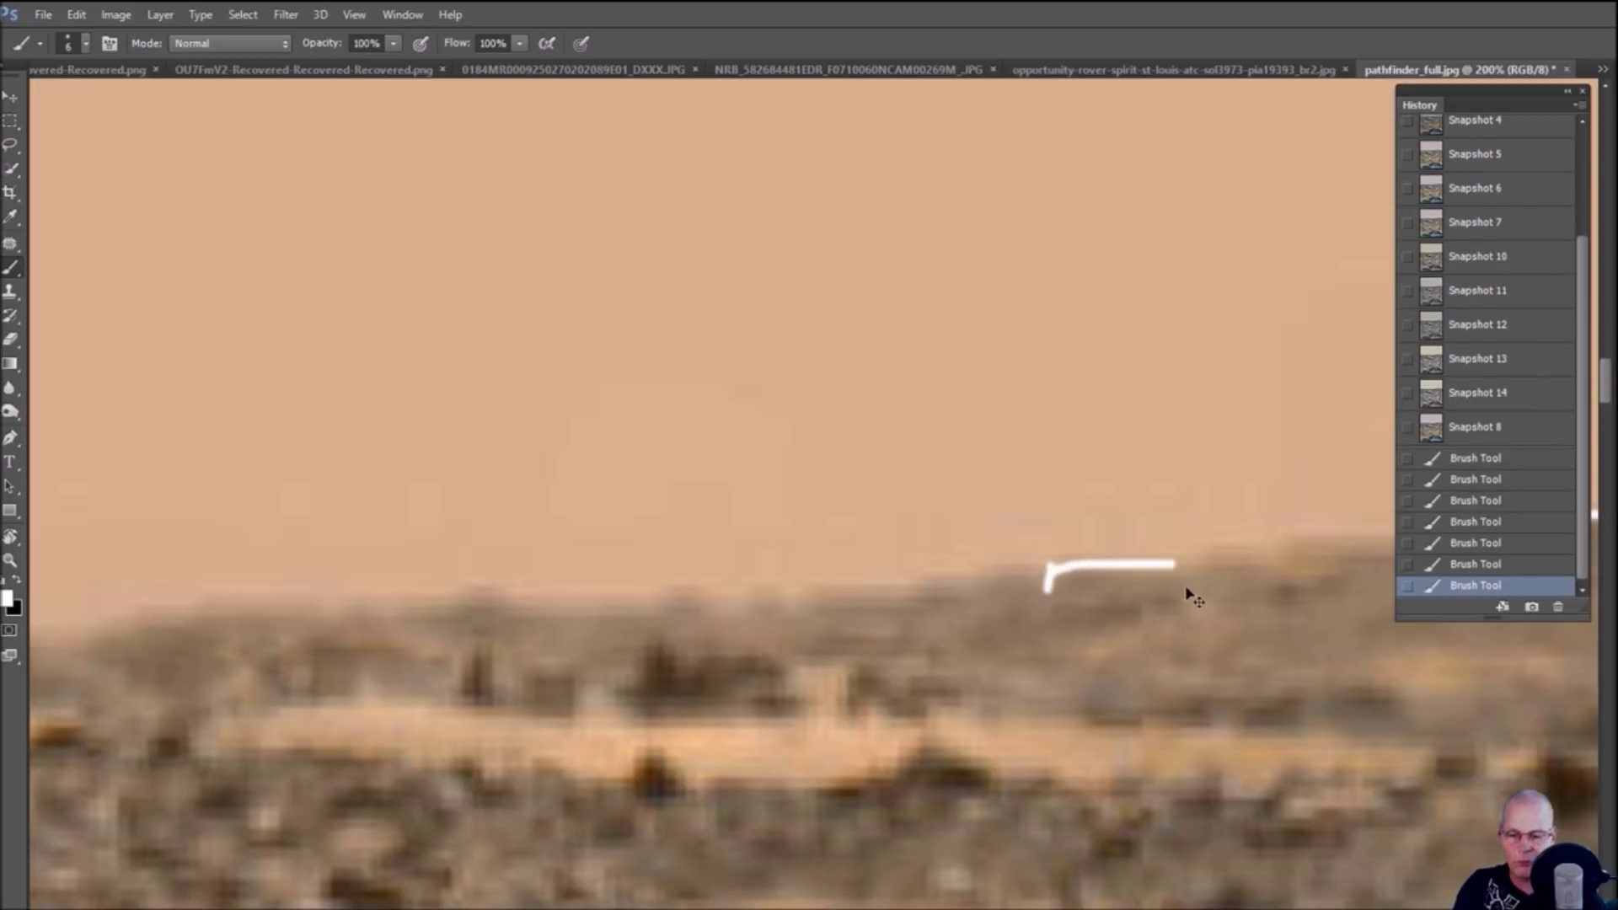
pyautogui.hotkey('ctrl', '-')
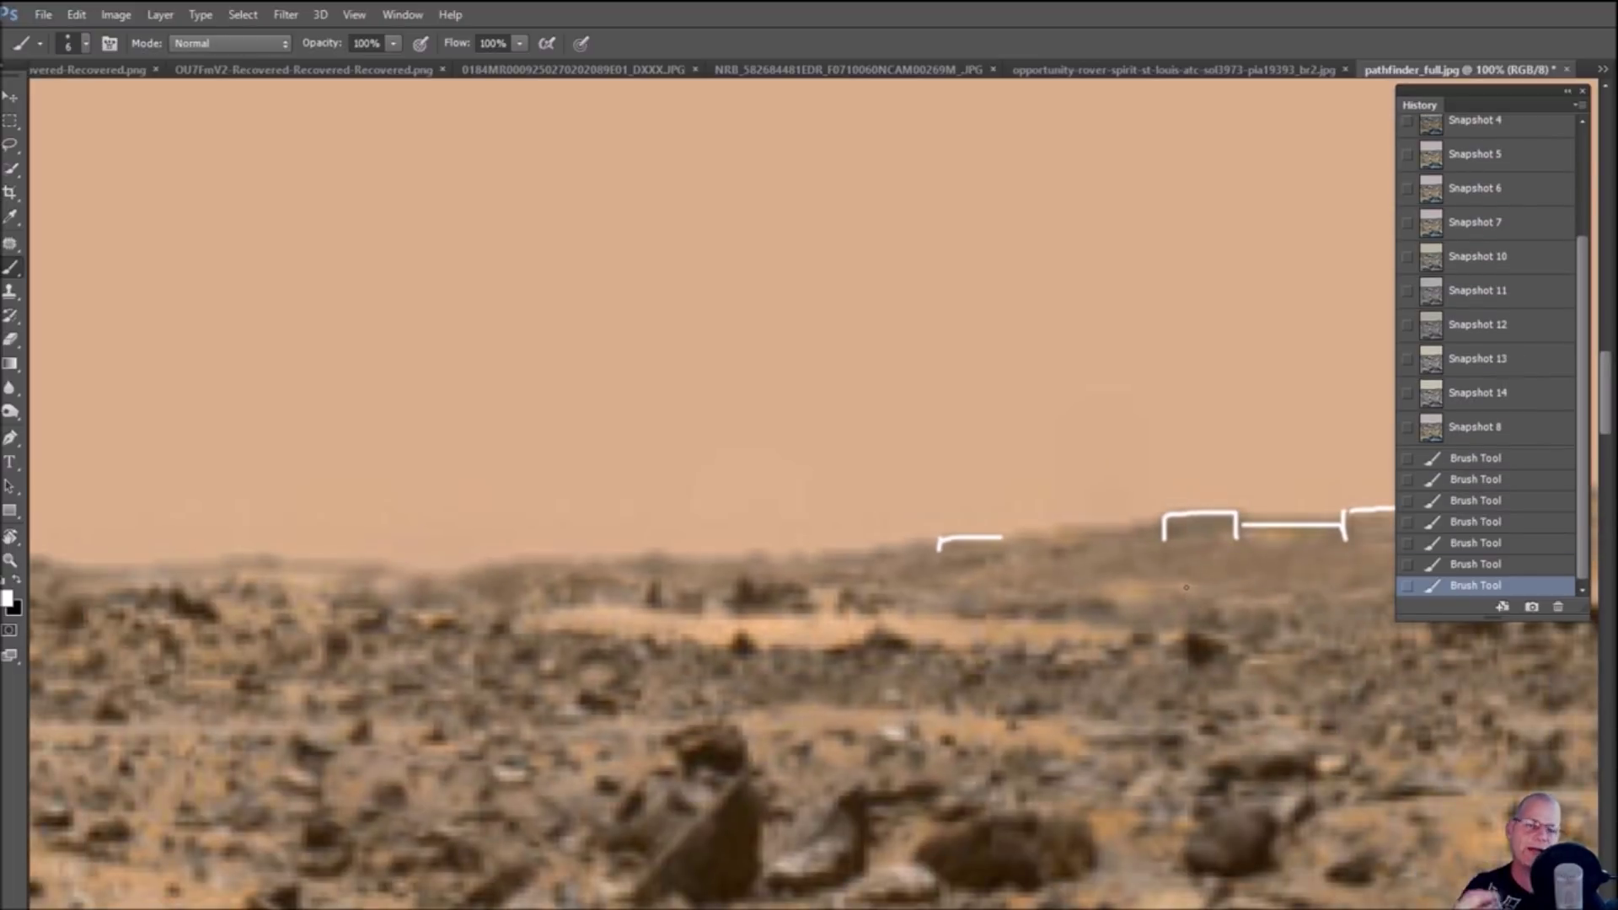
# Compare Snapshot 4 with Snapshot 5 and show Snapshot 5's dome-like structures and hill at 66.7% magnification
pyautogui.scroll(2, 1443, 250)
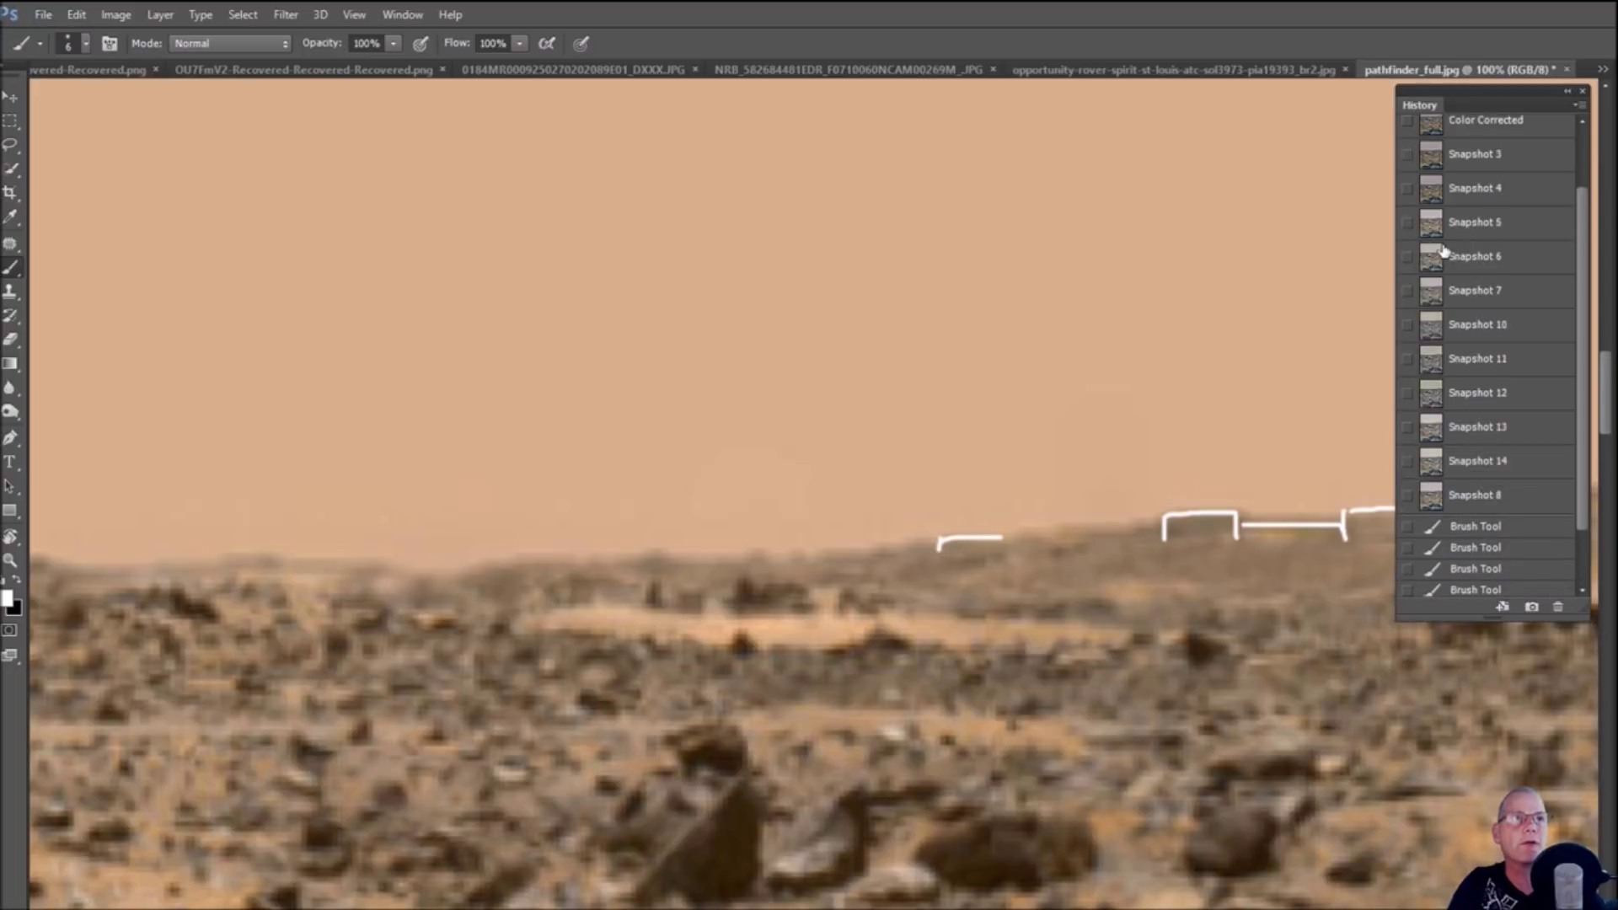
pyautogui.click(1513, 200)
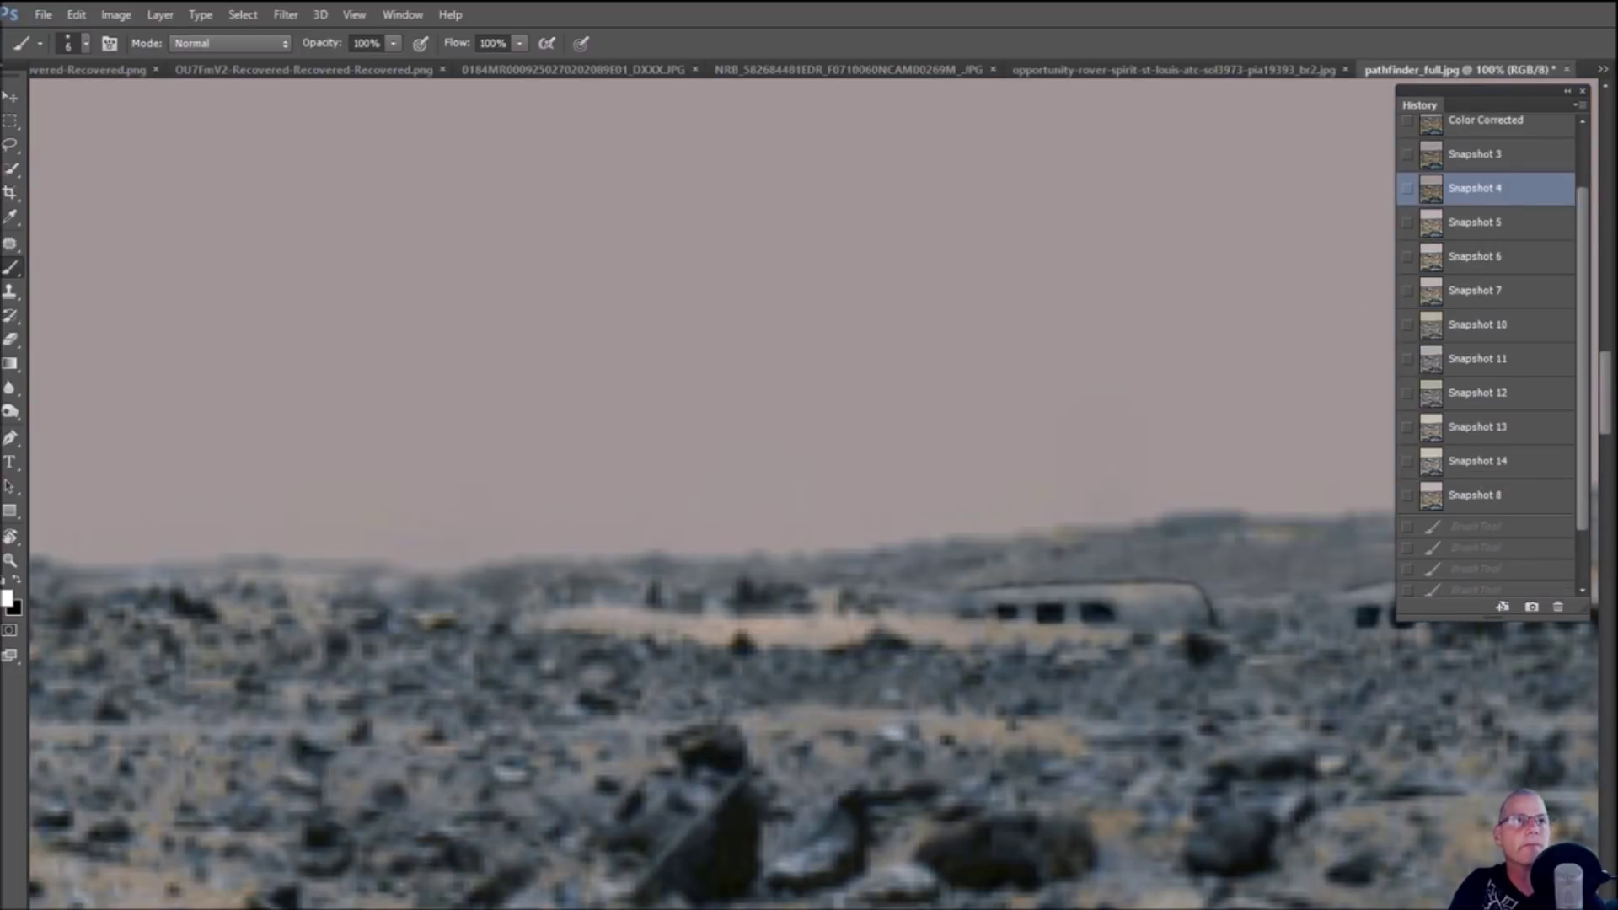
pyautogui.click(1471, 231)
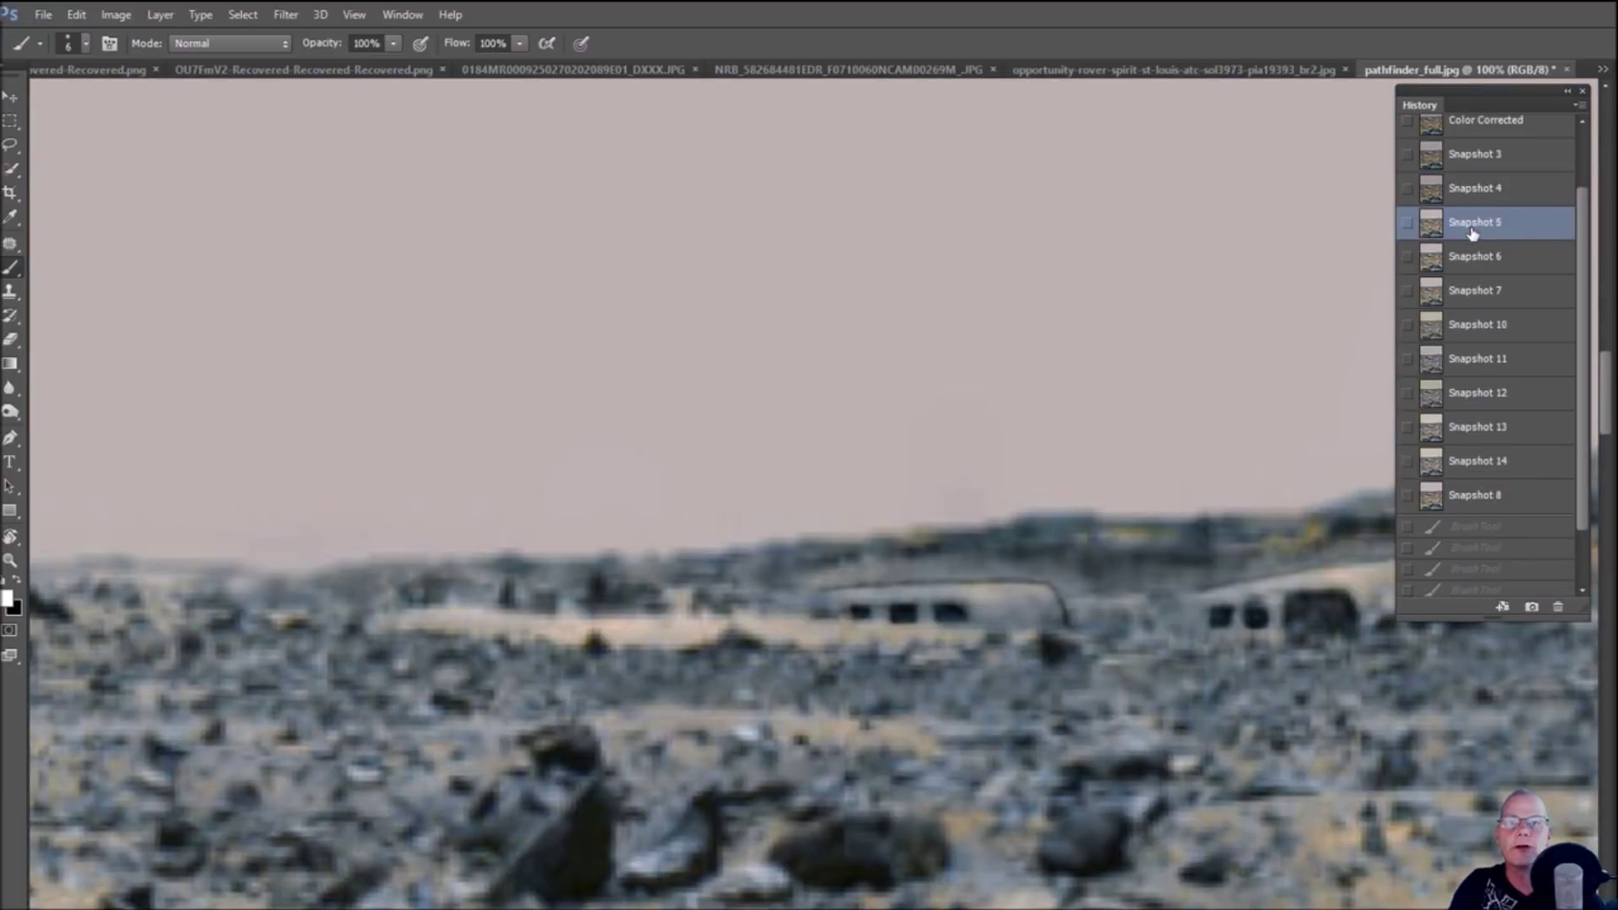
pyautogui.hscroll(5, 809, 640)
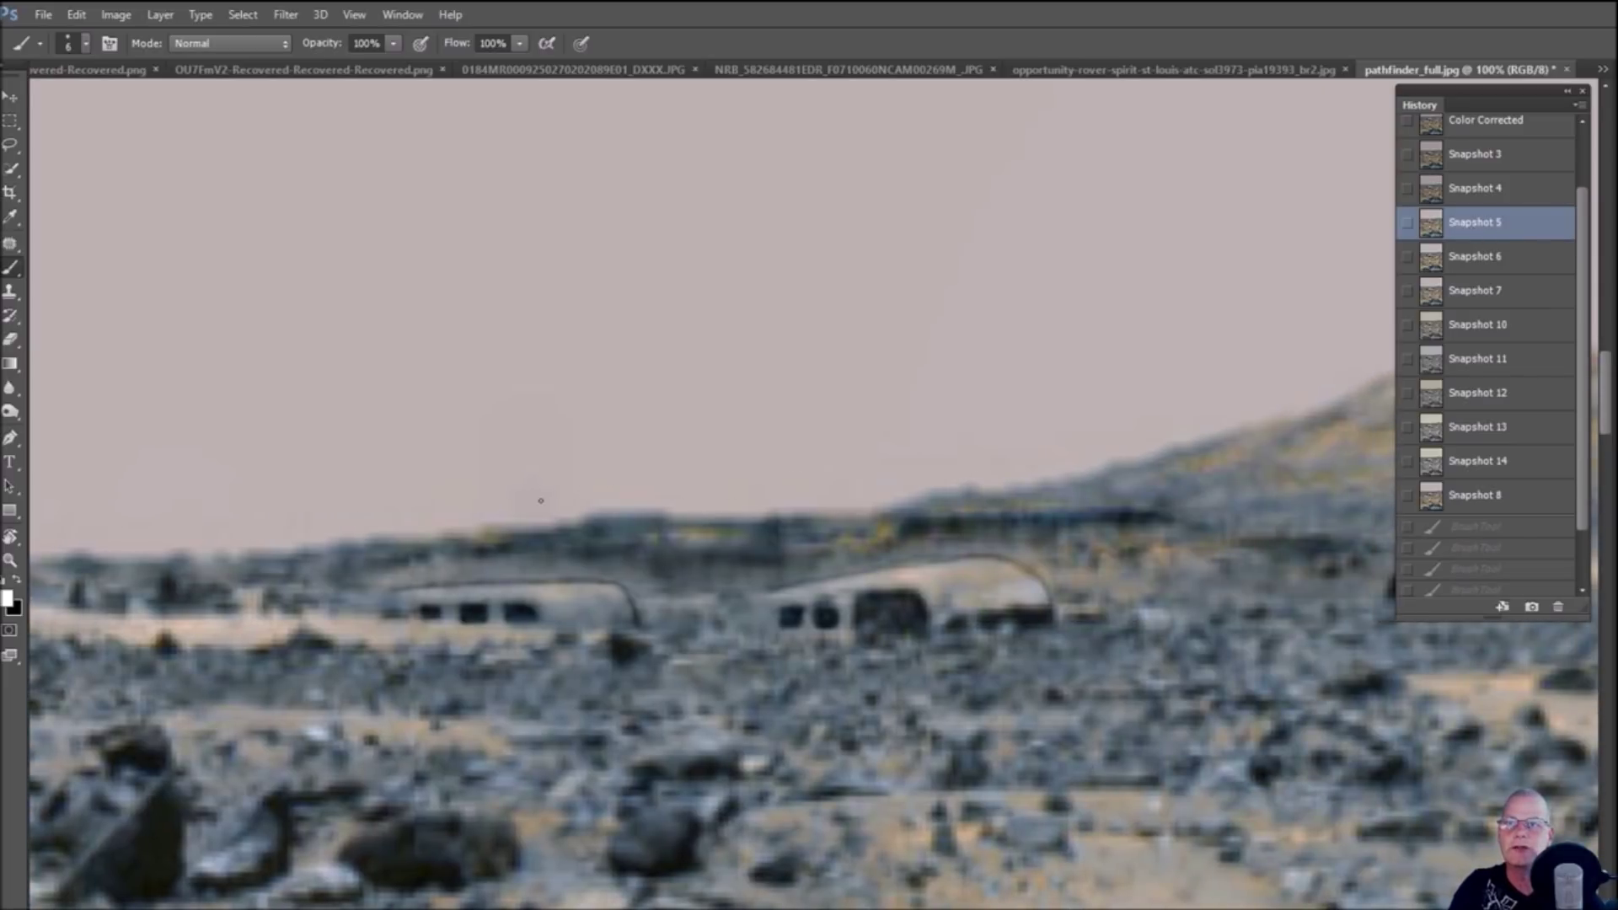
pyautogui.hotkey('ctrl', '-')
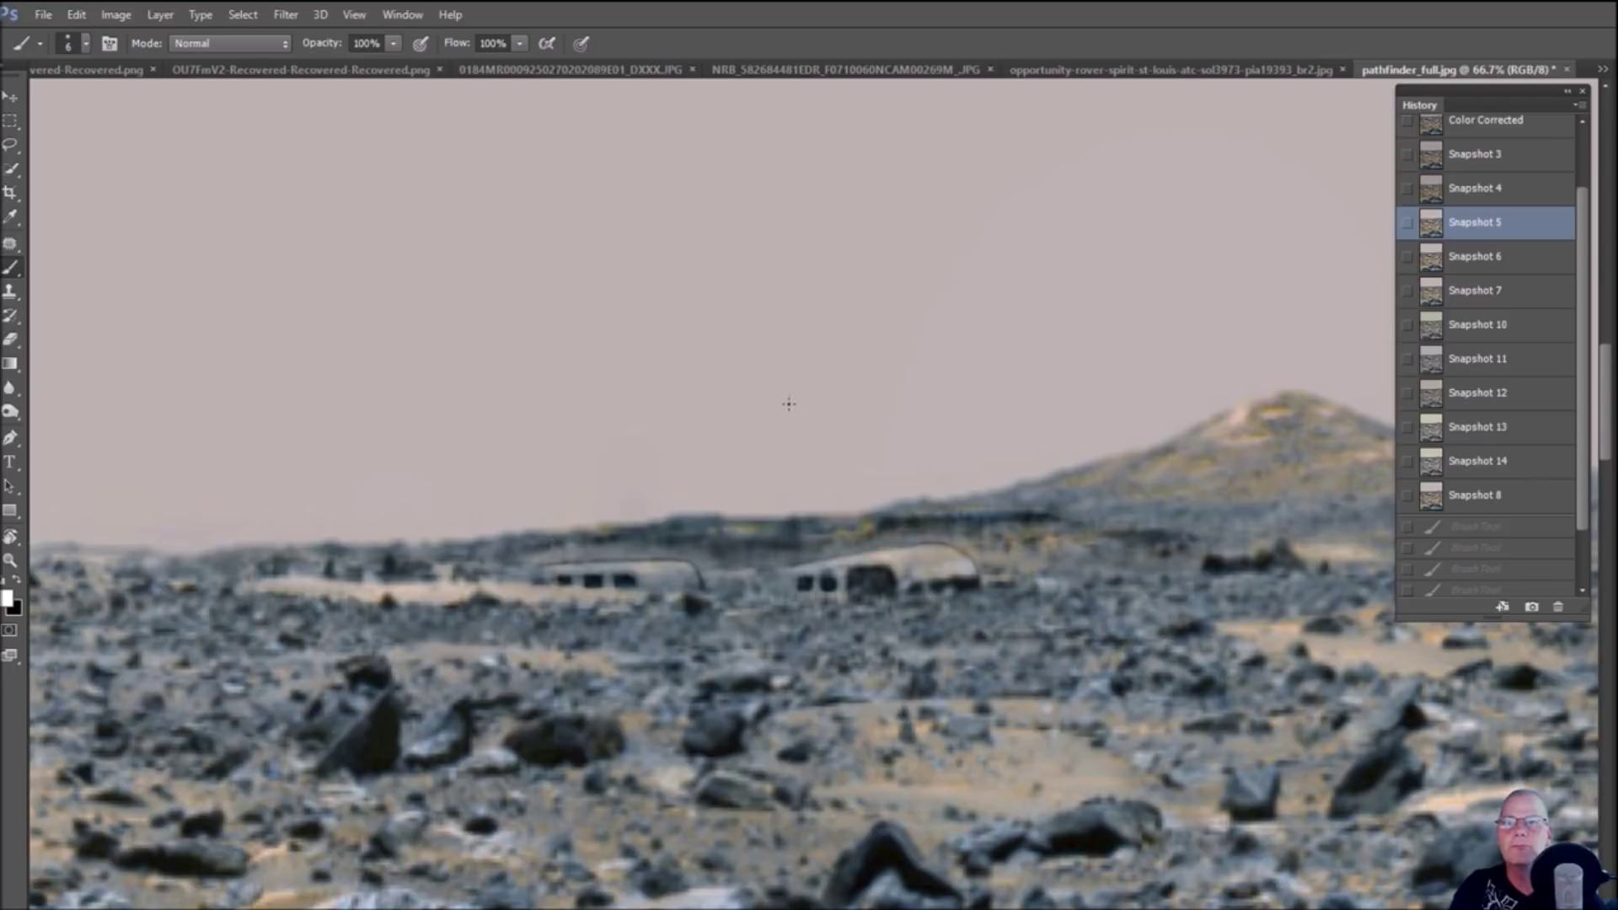
pyautogui.hotkey('ctrl', '-')
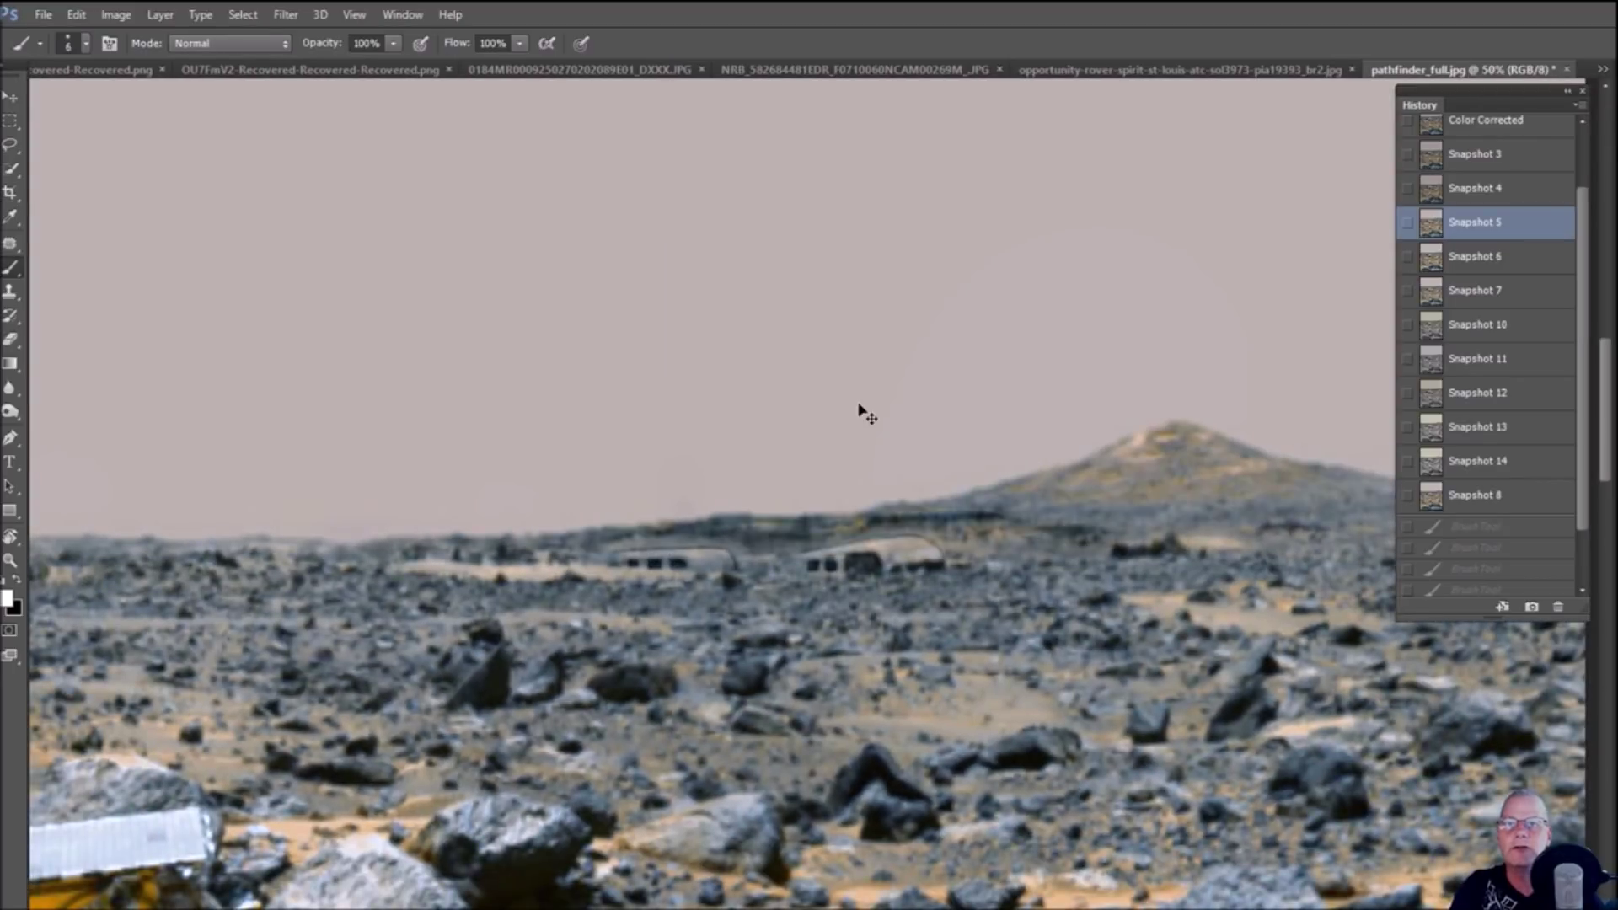
pyautogui.hotkey('ctrl', '+')
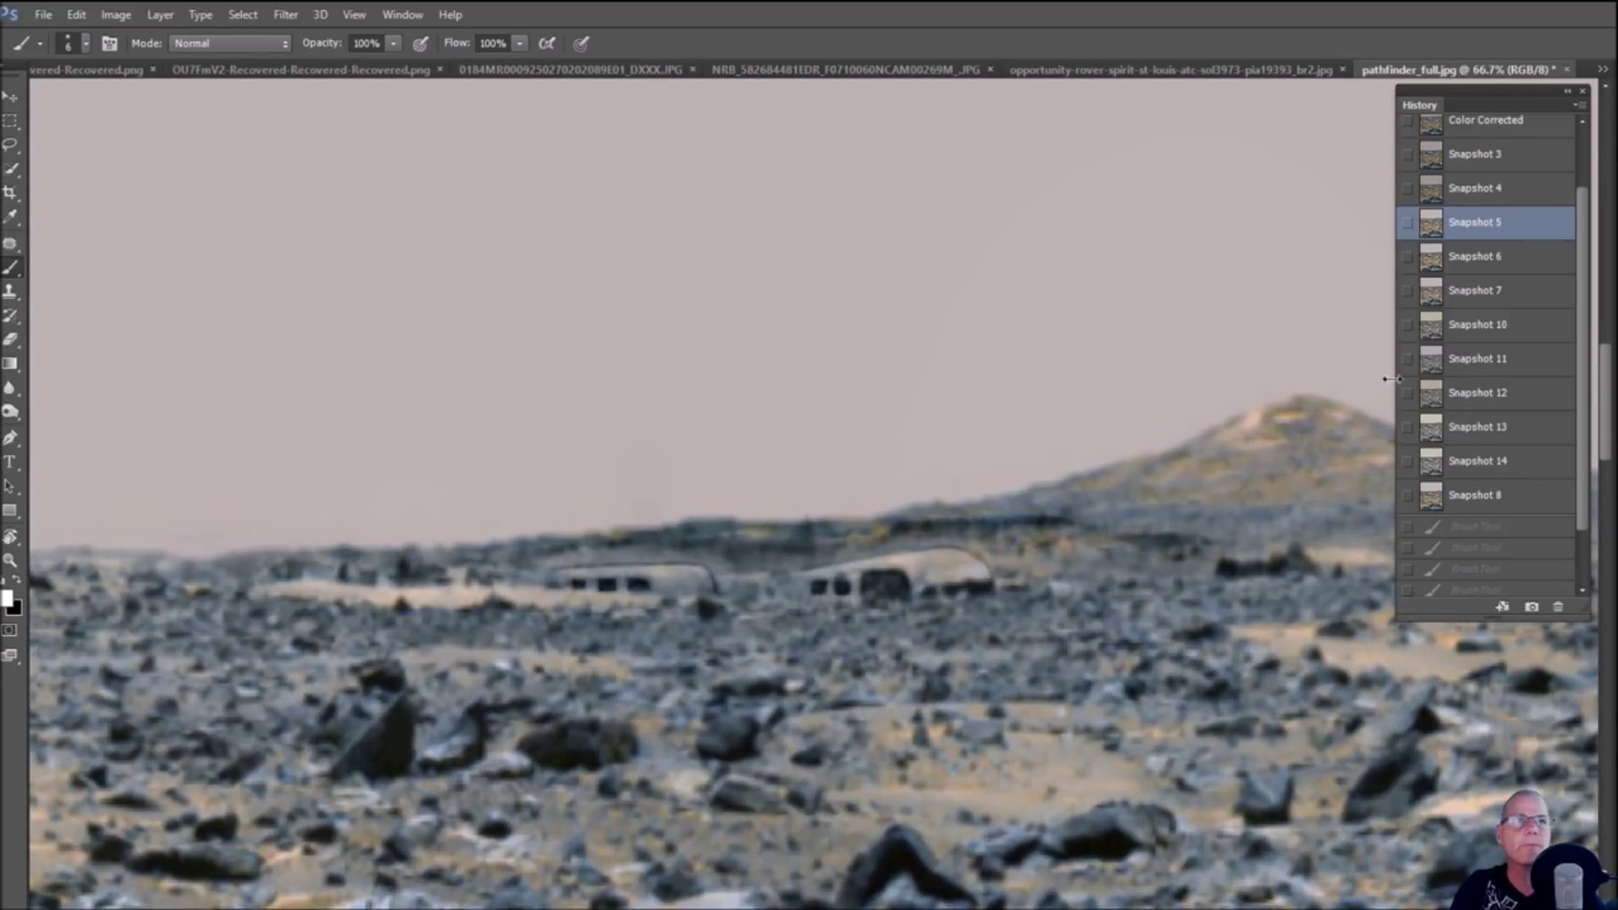
# Alternate between Snapshot 6 and Snapshot 7 to compare the dome-like structures, ending on Snapshot 7
pyautogui.click(1526, 269)
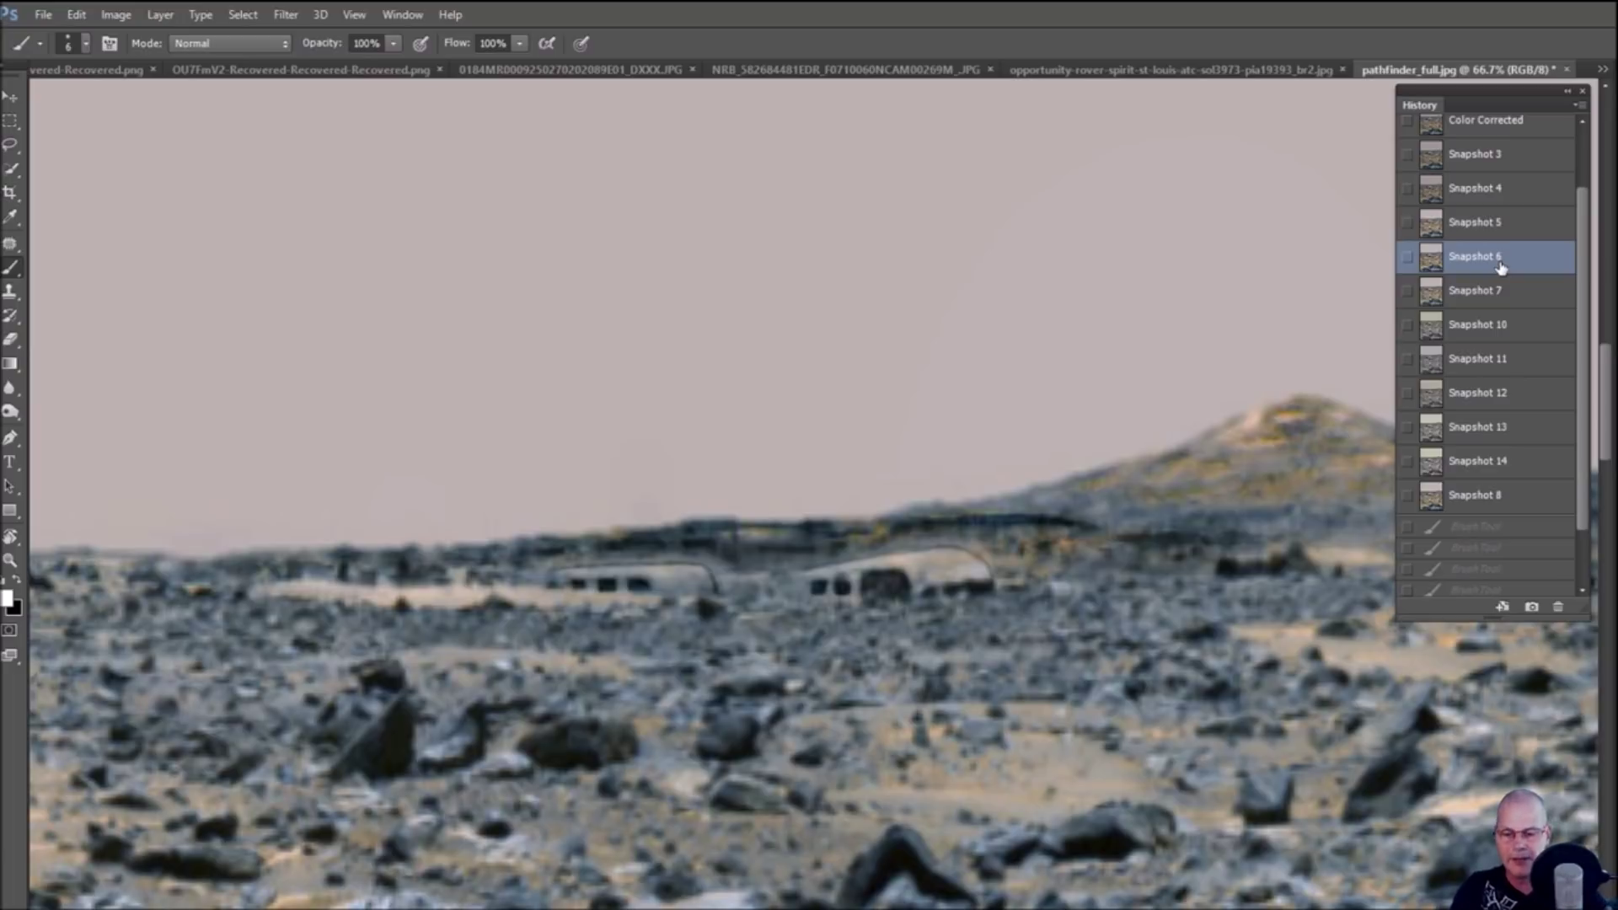
pyautogui.click(1495, 302)
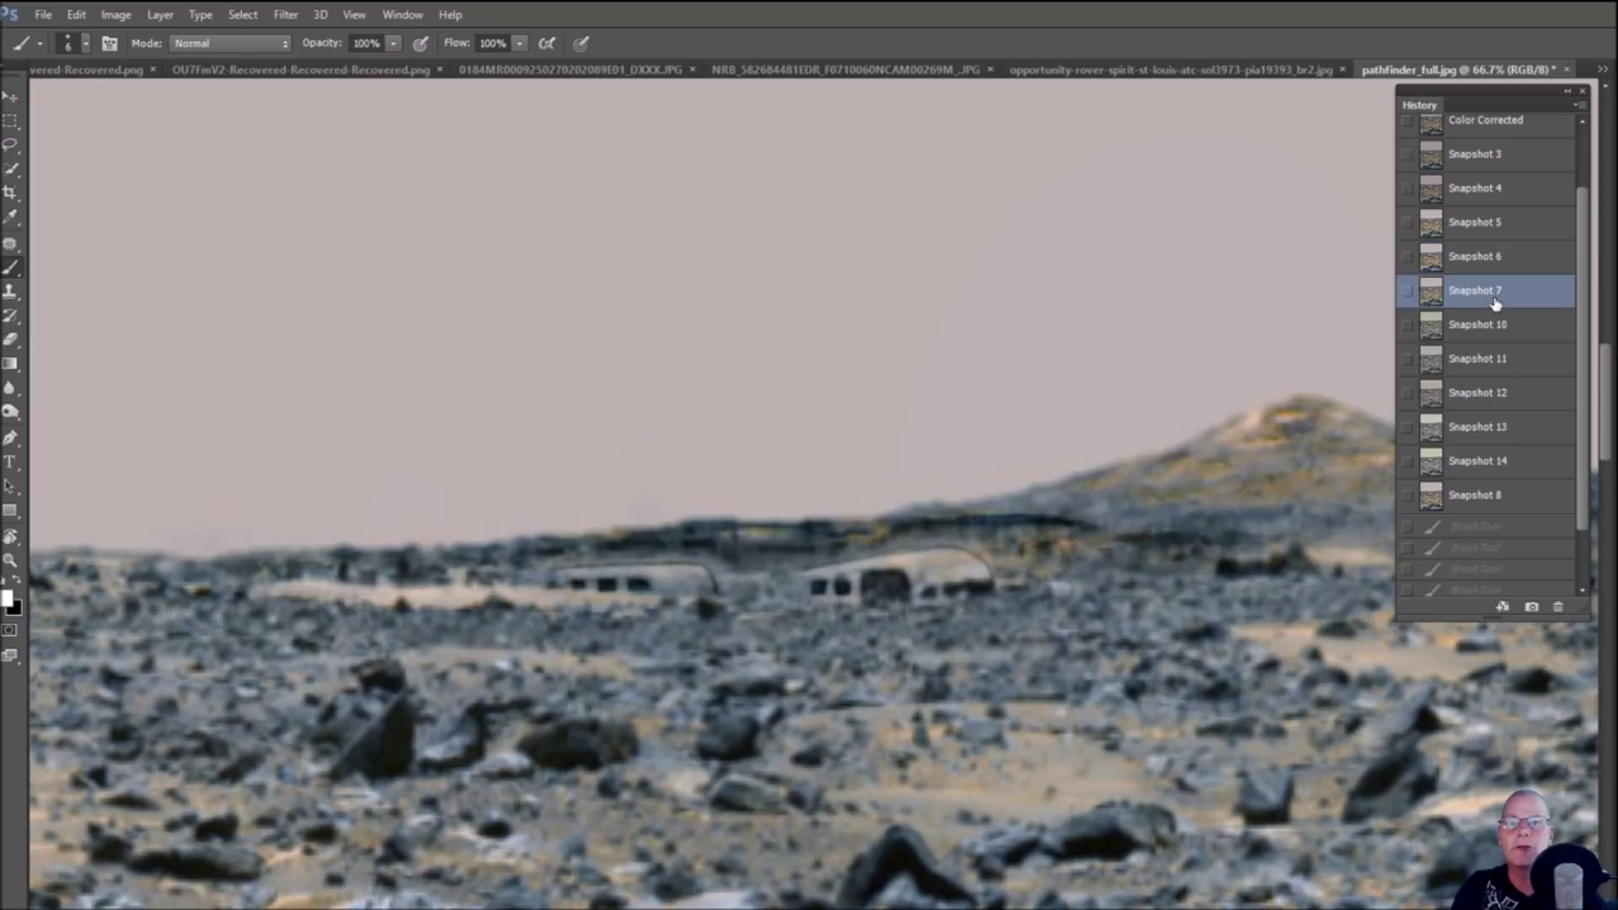
pyautogui.click(1515, 268)
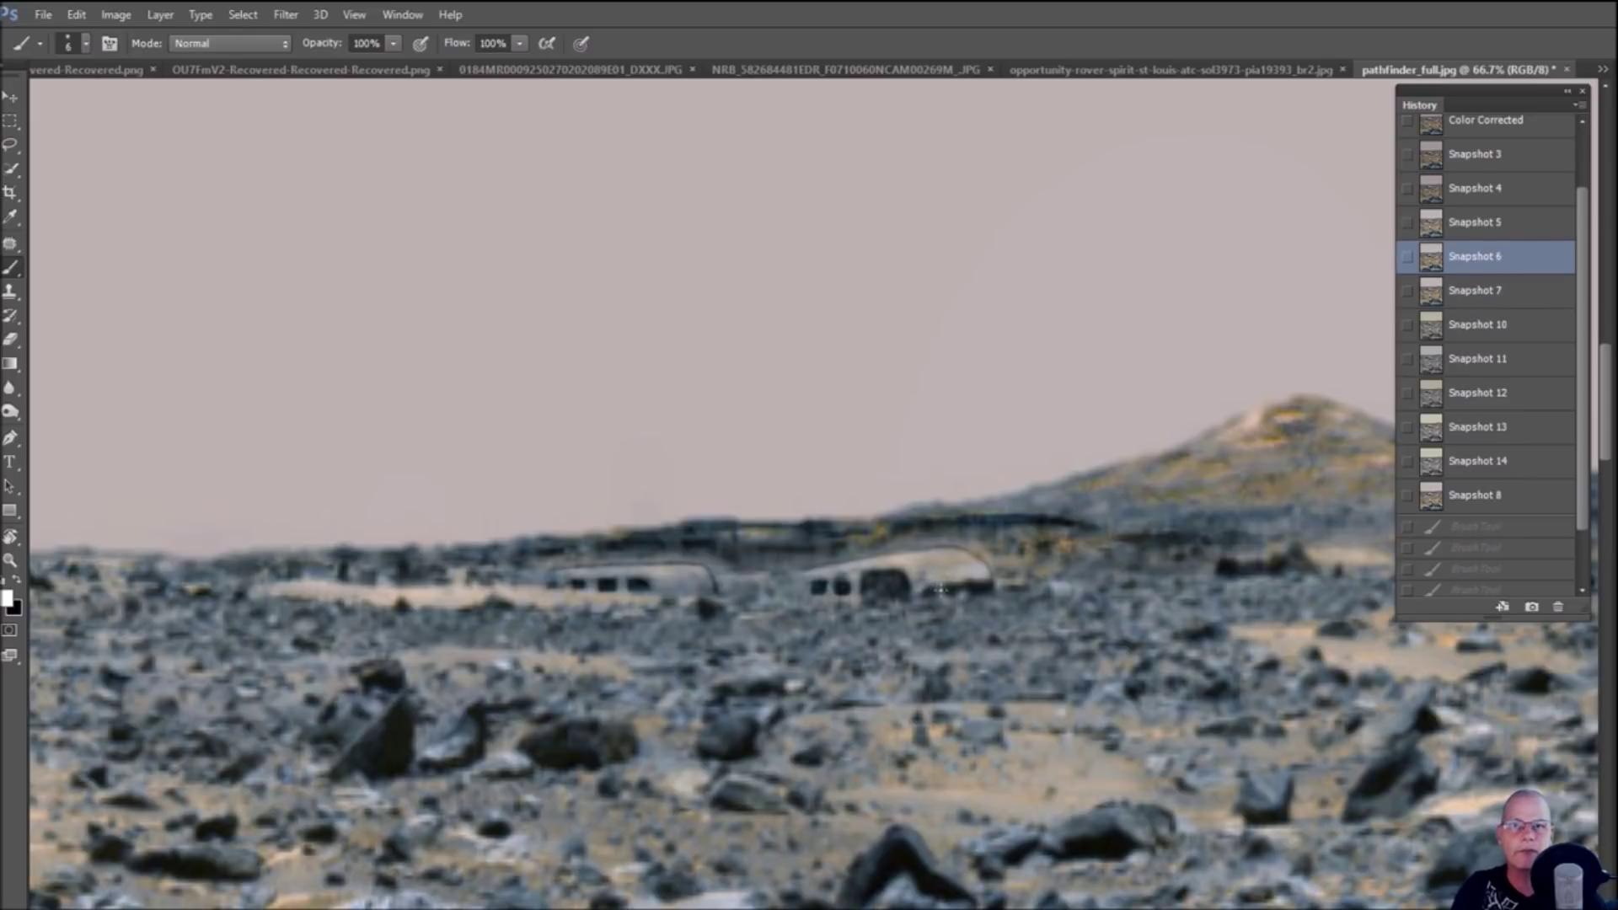
pyautogui.click(1553, 295)
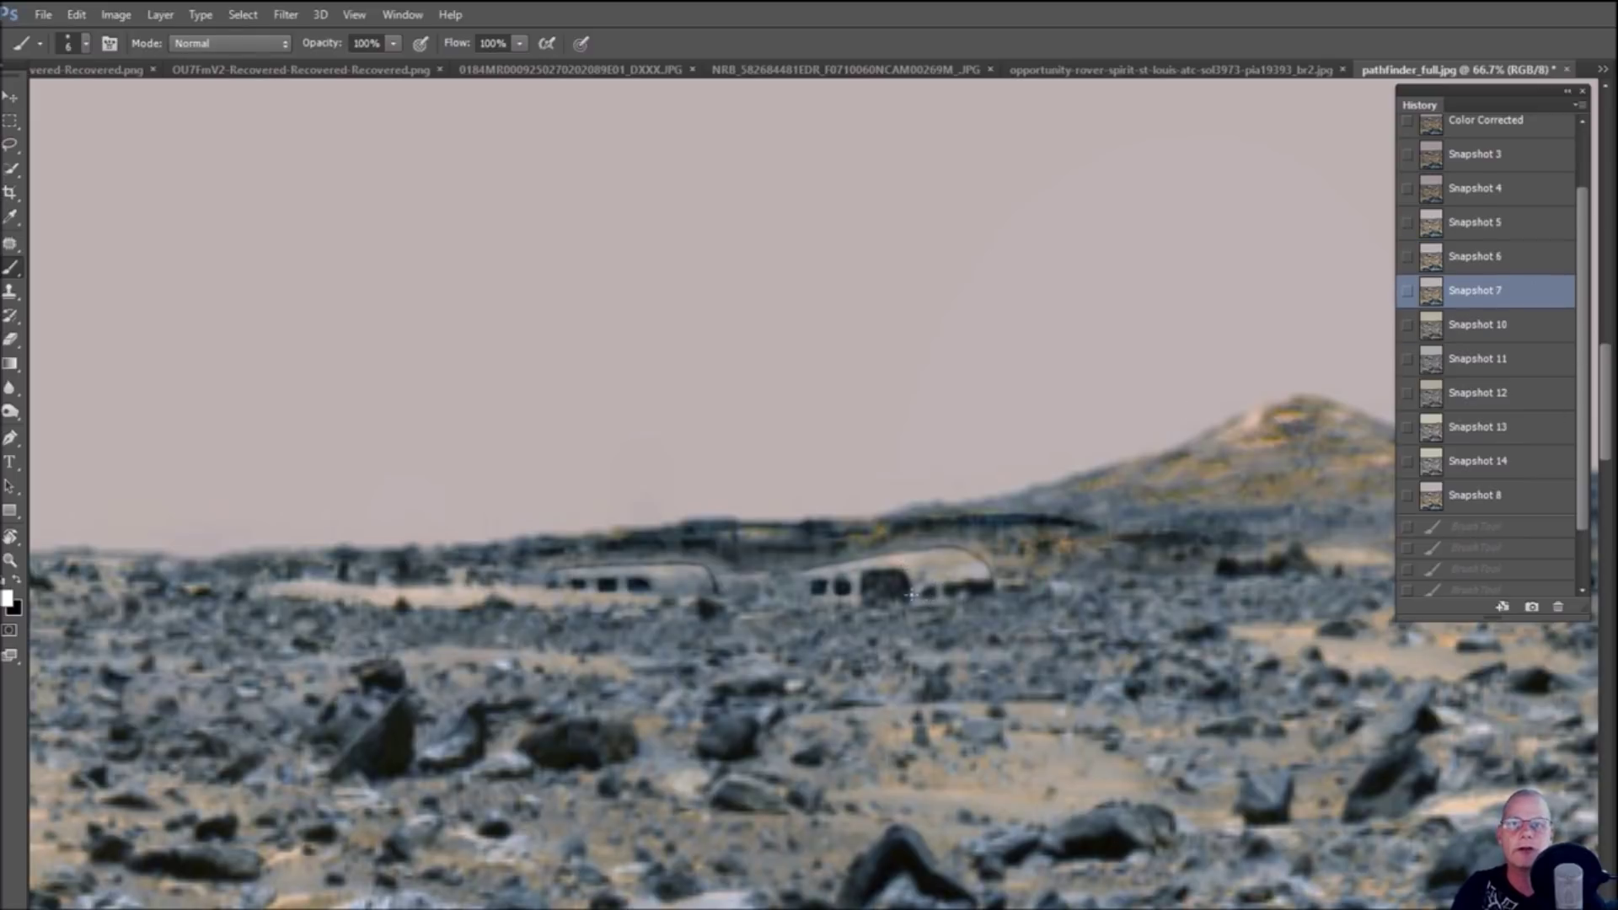
# Compare Snapshot 10 with Snapshot 11 around the dome-like structures and return to Snapshot 10 at 100% magnification
pyautogui.click(1533, 333)
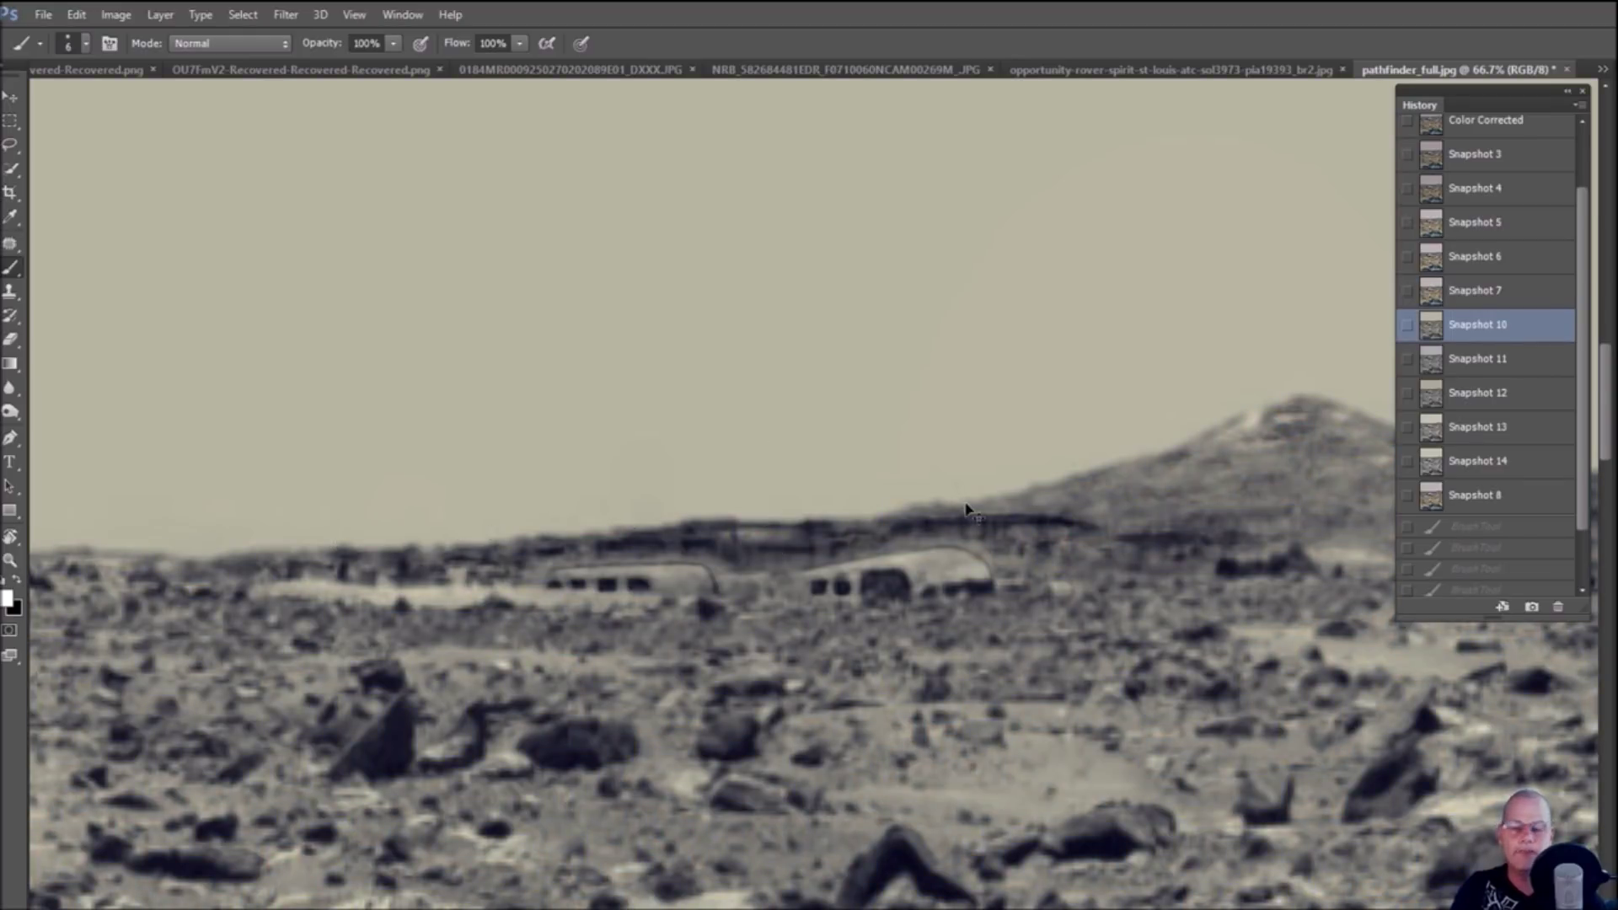
pyautogui.scroll(1, 965, 503)
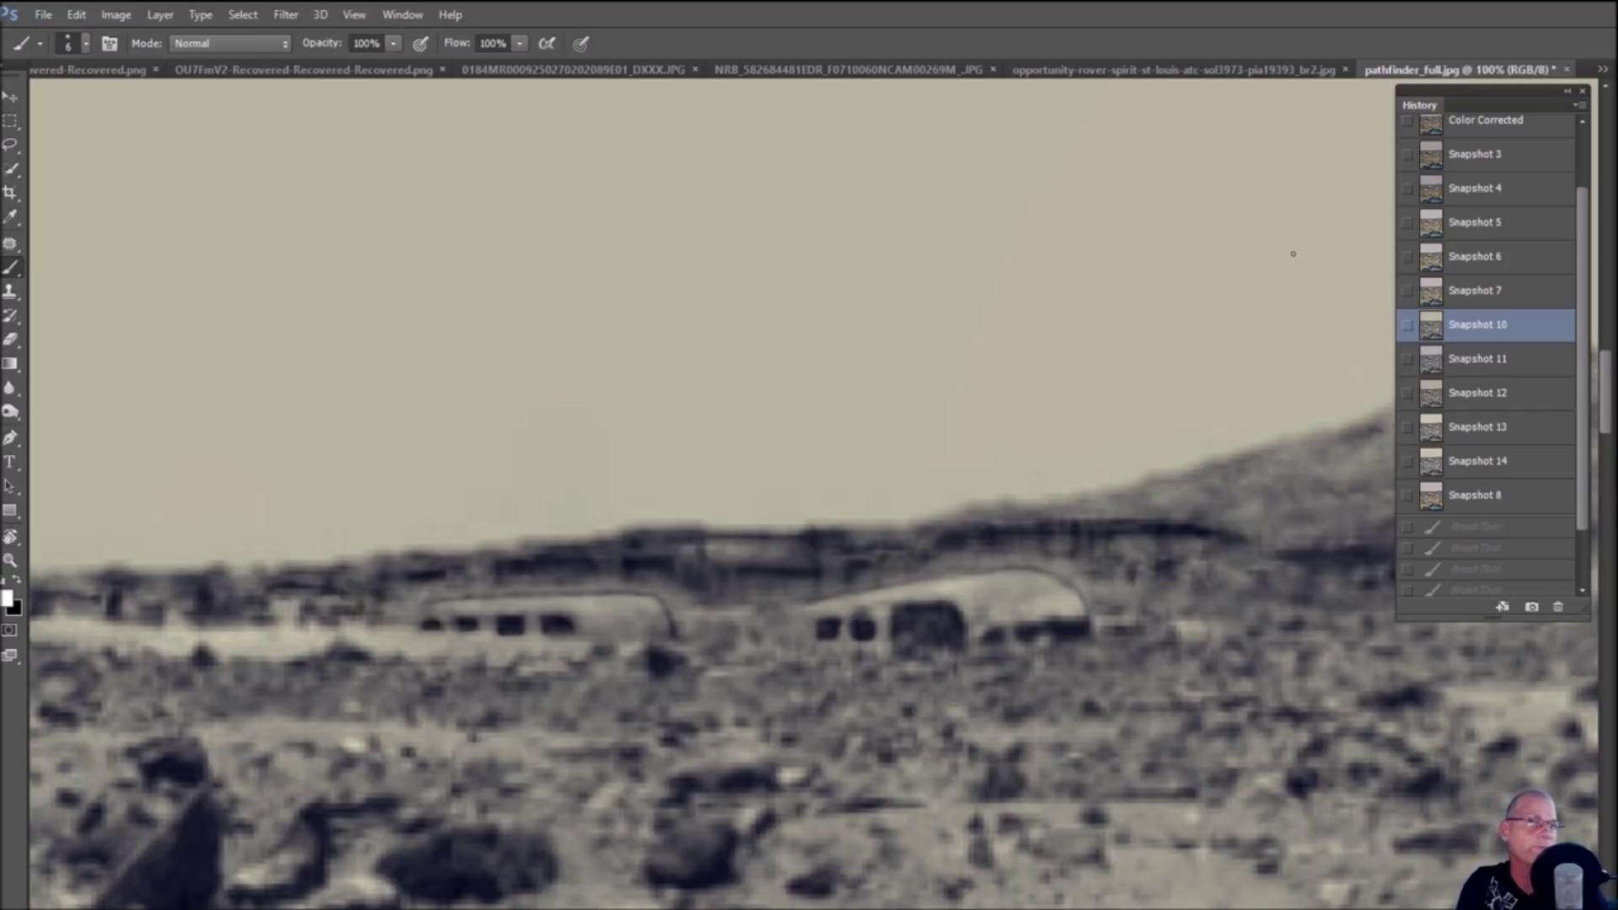
pyautogui.hotkey('ctrl', 'shift', 'z')
pyautogui.hotkey('ctrl', '-')
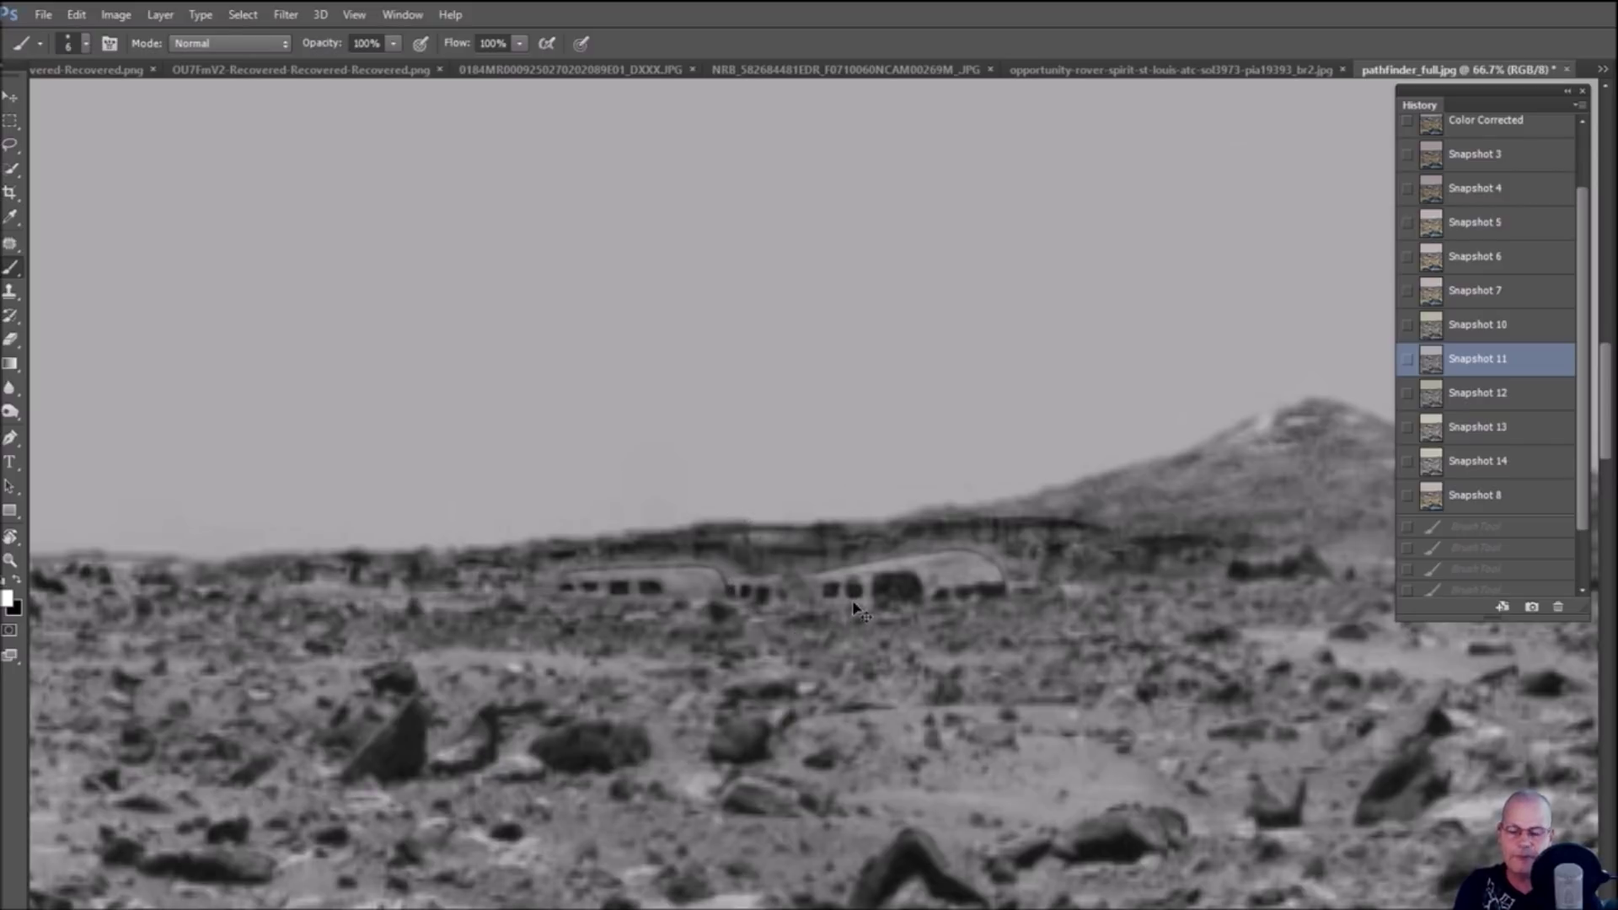
pyautogui.hotkey('ctrl', '+')
pyautogui.click(1508, 325)
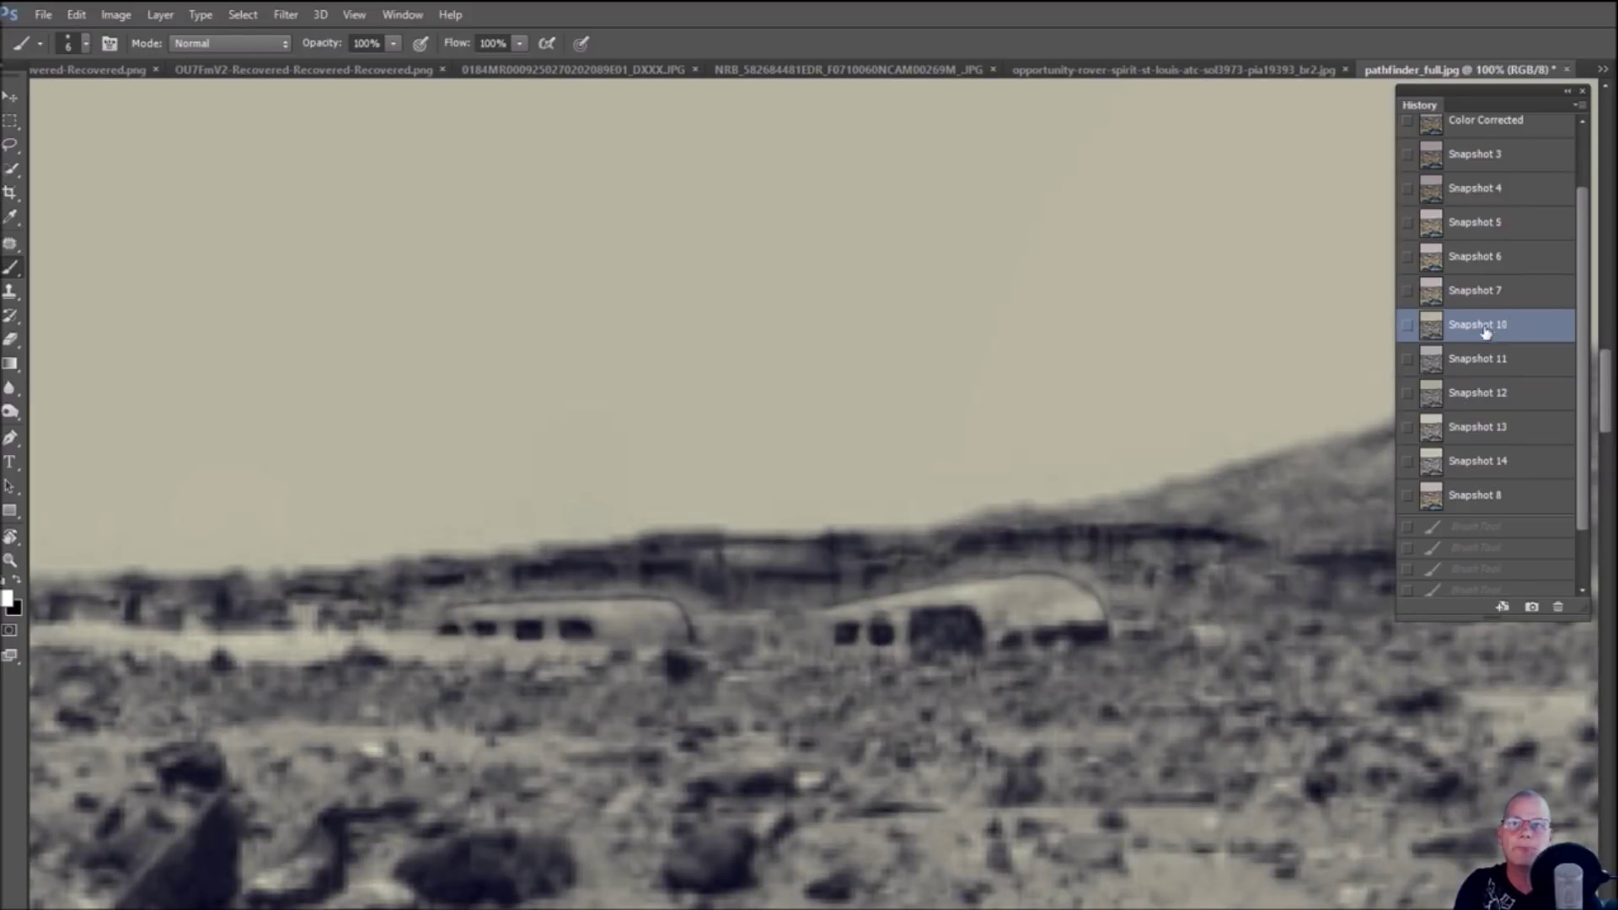
# Switch to Snapshot 3 and on to Snapshot 1, examining its horizon at 200% and 100% magnification
pyautogui.click(1505, 155)
pyautogui.scroll(2, 1486, 247)
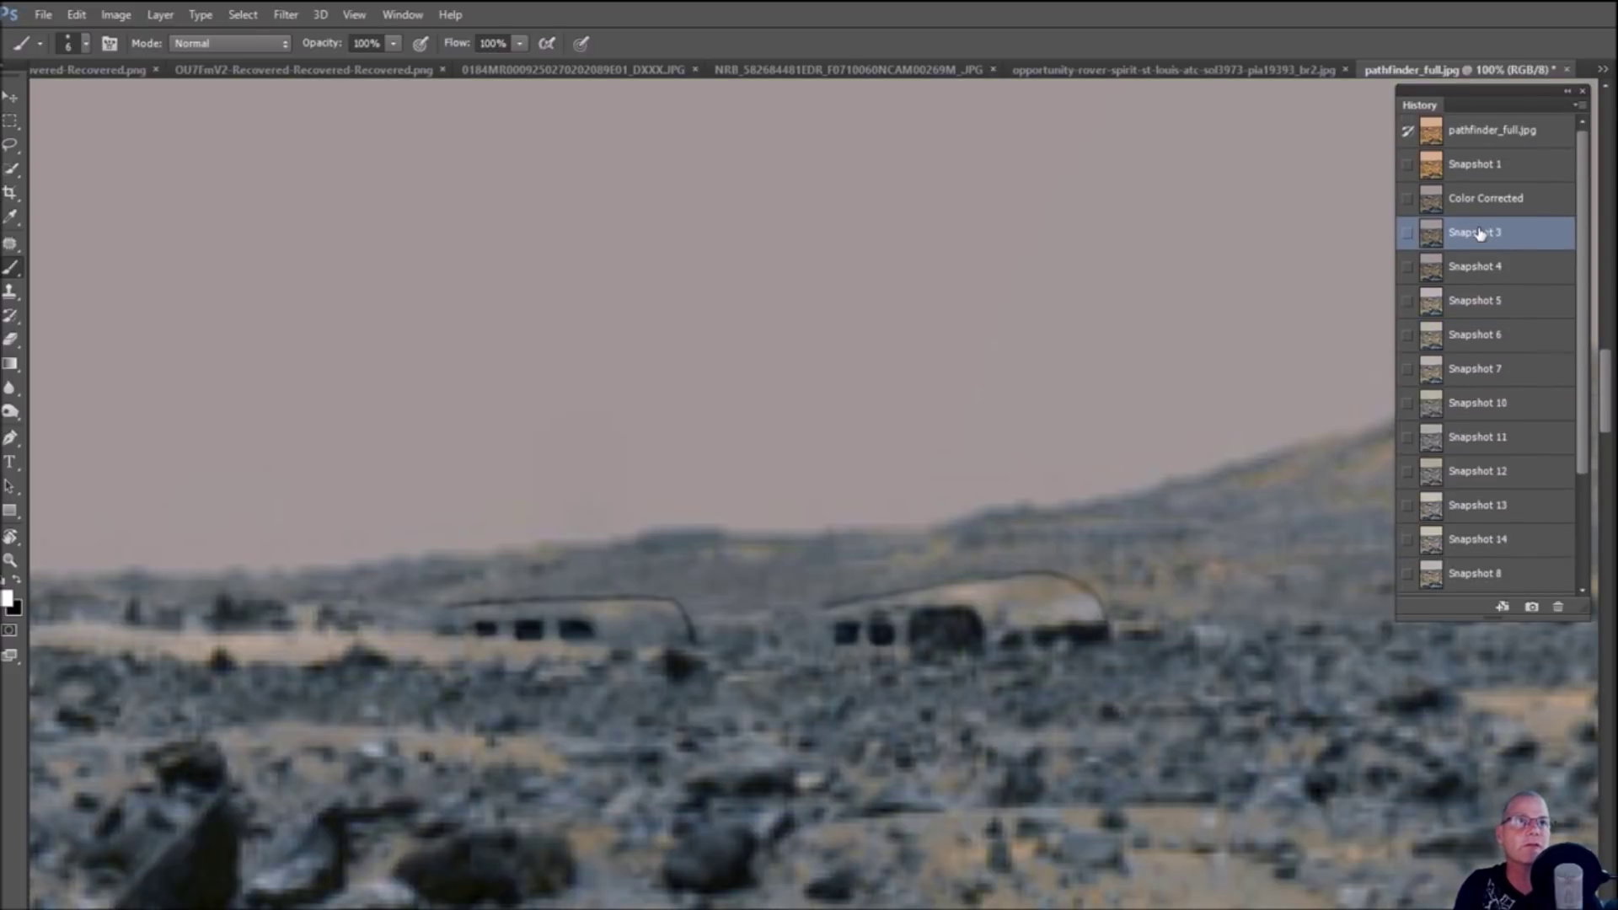
pyautogui.click(1535, 173)
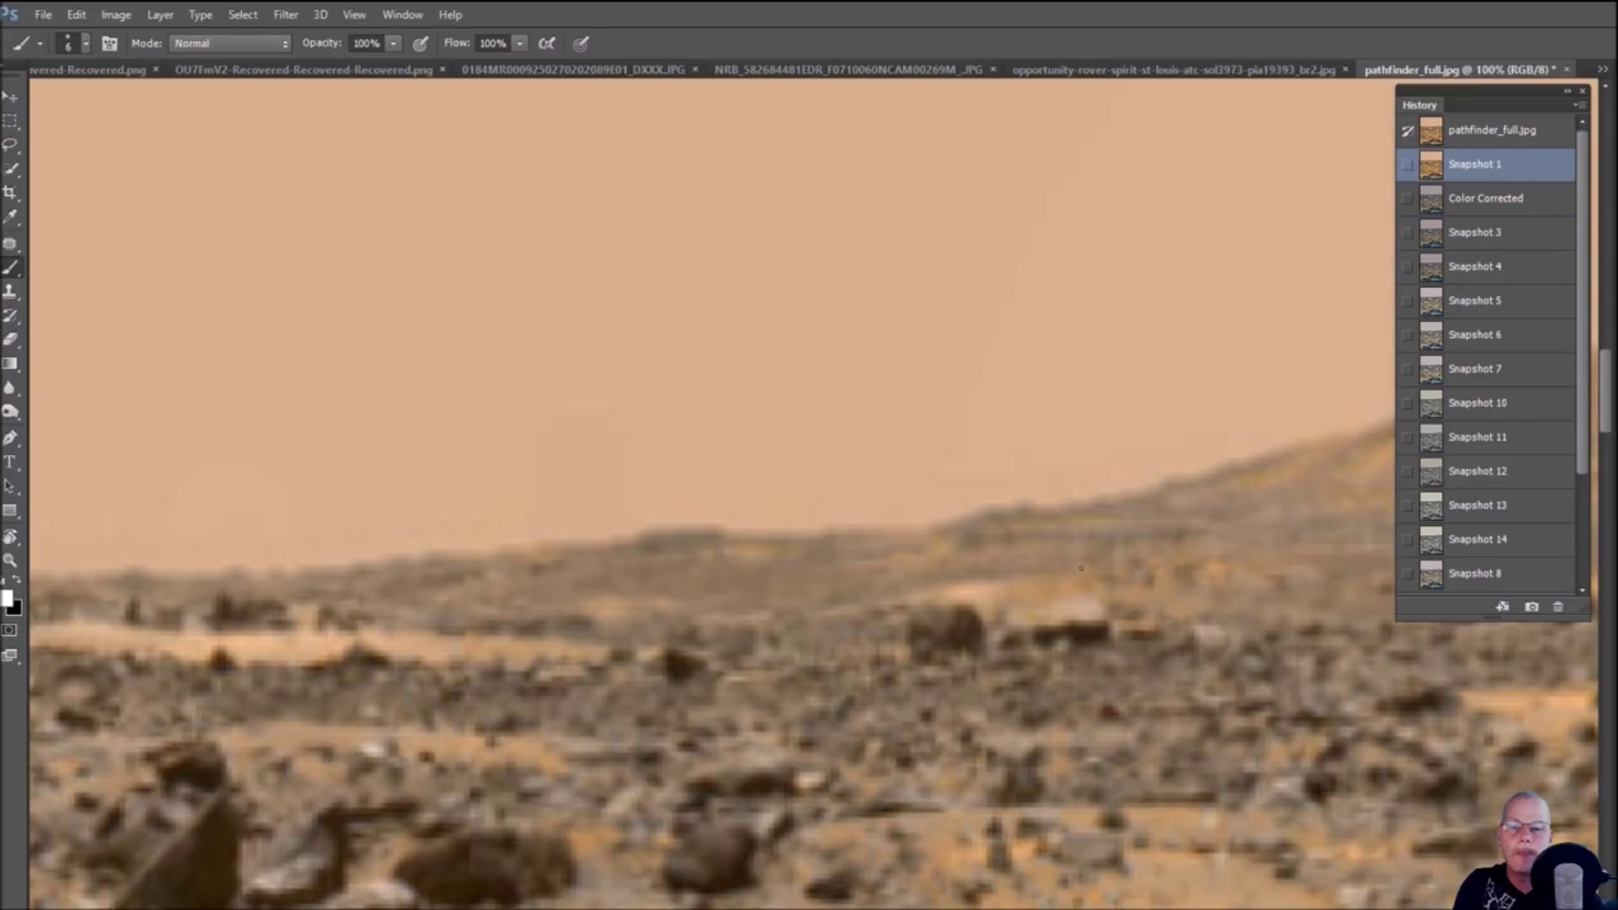
pyautogui.scroll(2, 1084, 567)
pyautogui.scroll(-1, 914, 667)
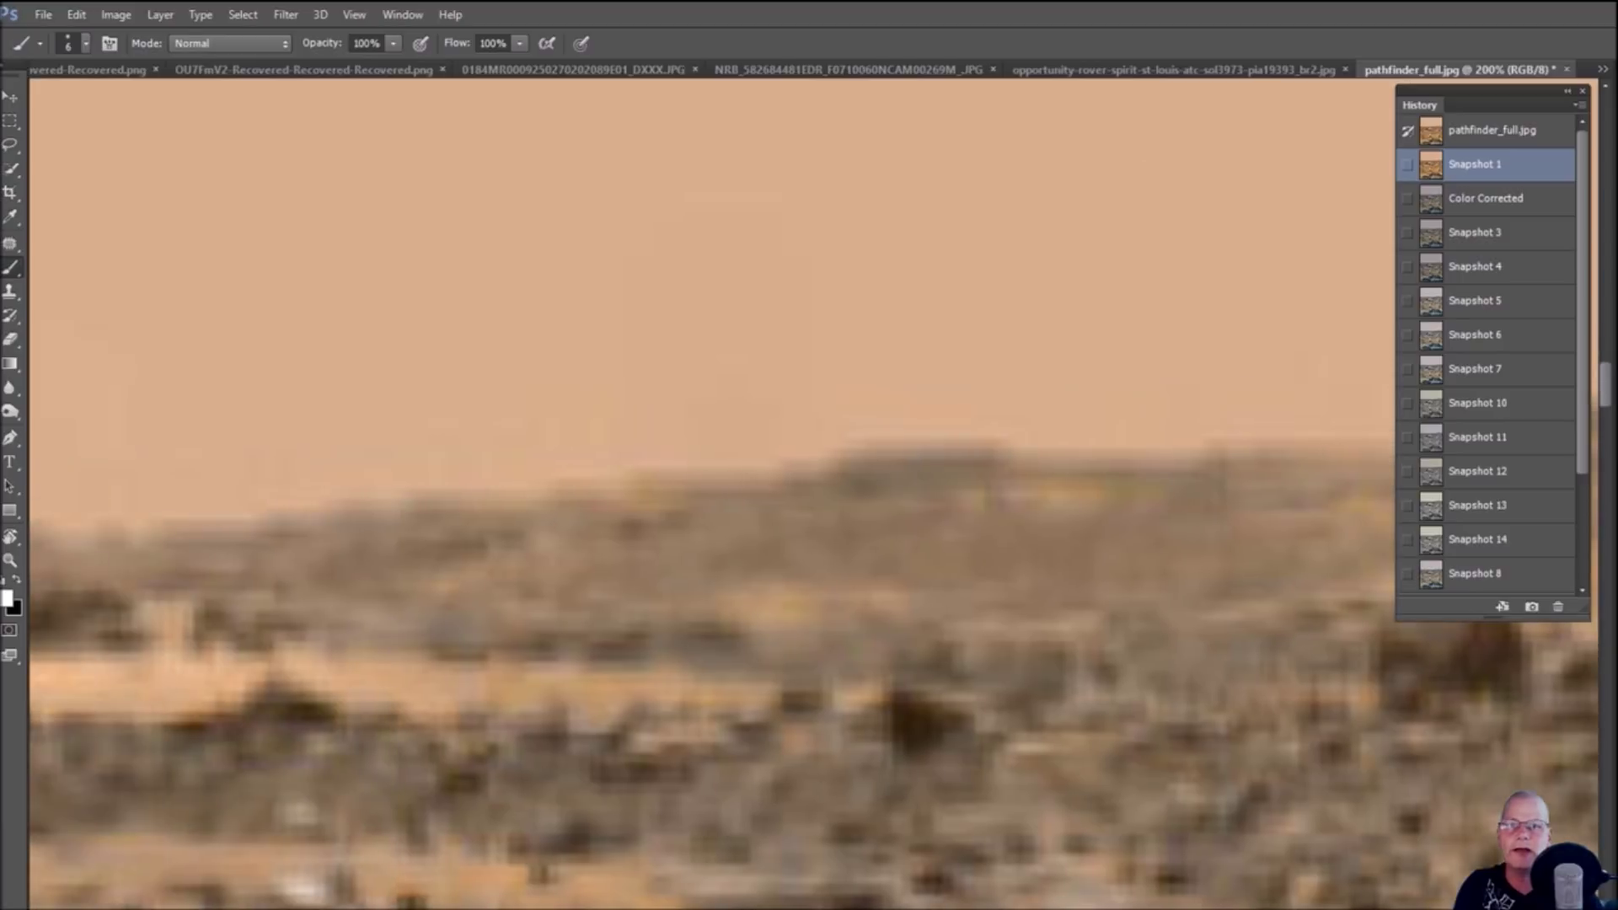
pyautogui.scroll(-2, 915, 667)
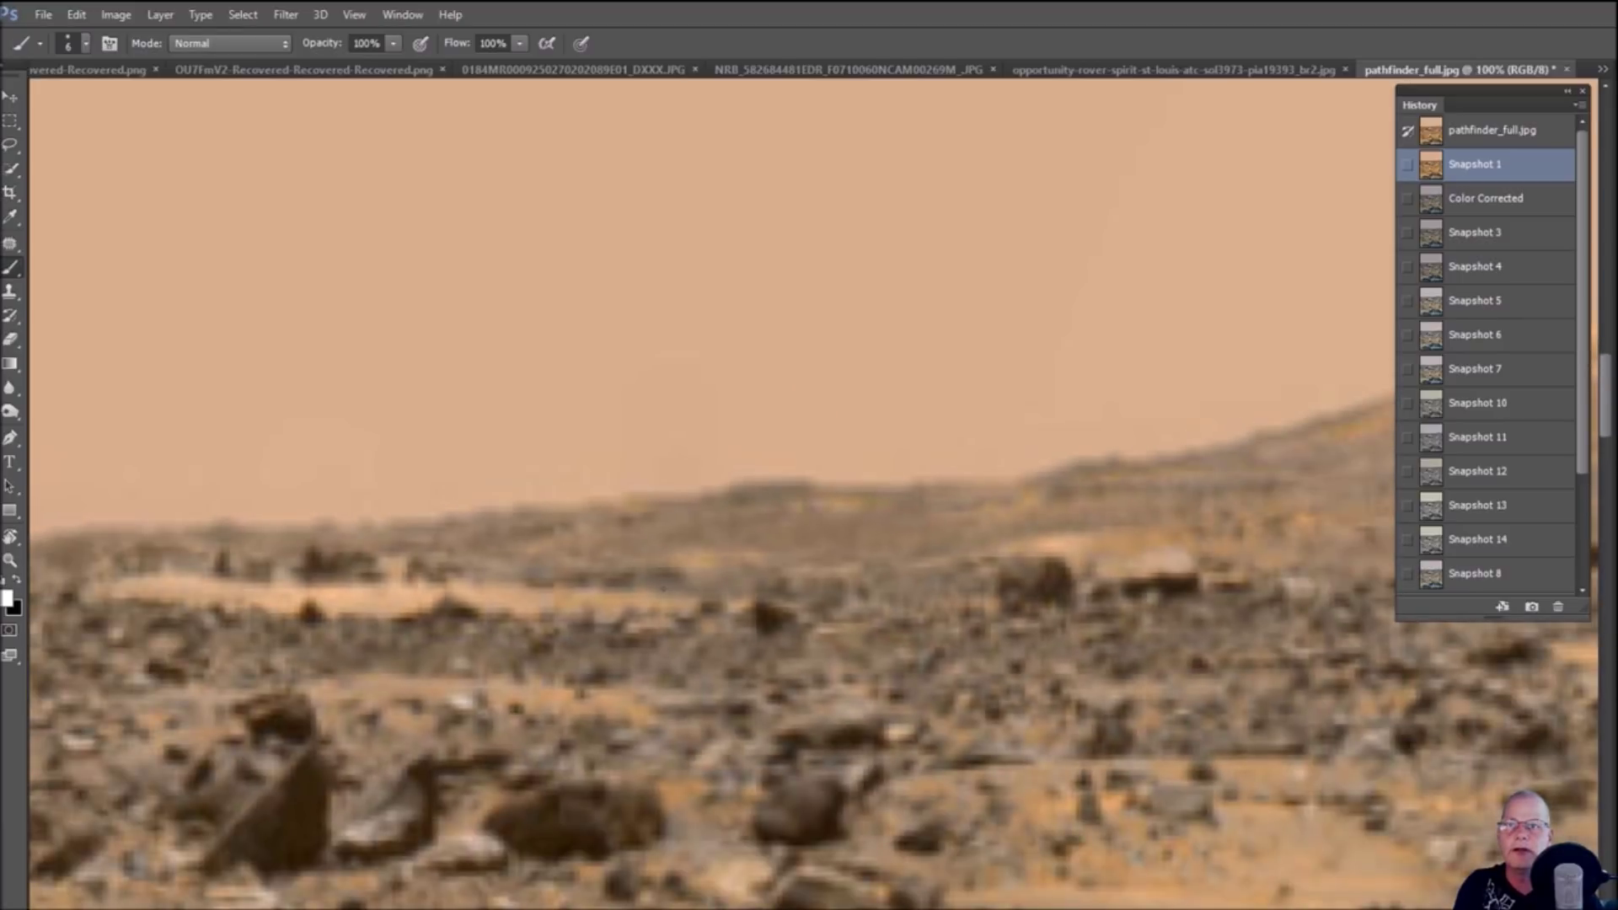
# Mark with white brush dots the small features in a row below the ridge on Snapshot 1
pyautogui.click(662, 576)
pyautogui.click(621, 586)
pyautogui.click(567, 583)
pyautogui.click(539, 583)
pyautogui.click(777, 580)
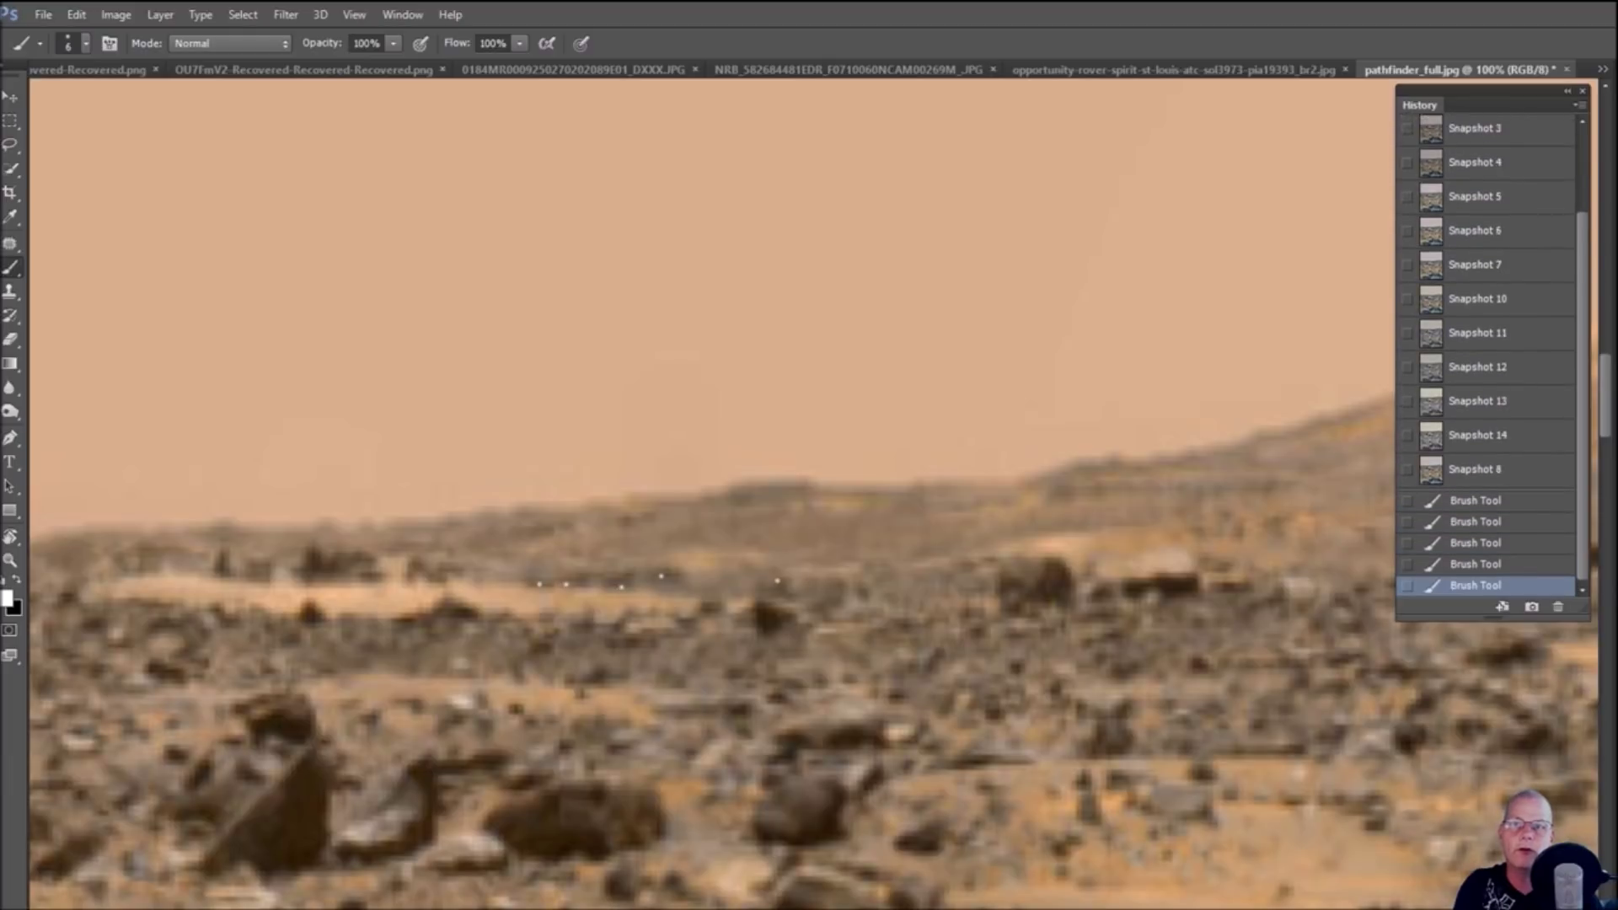
pyautogui.click(802, 588)
pyautogui.click(837, 588)
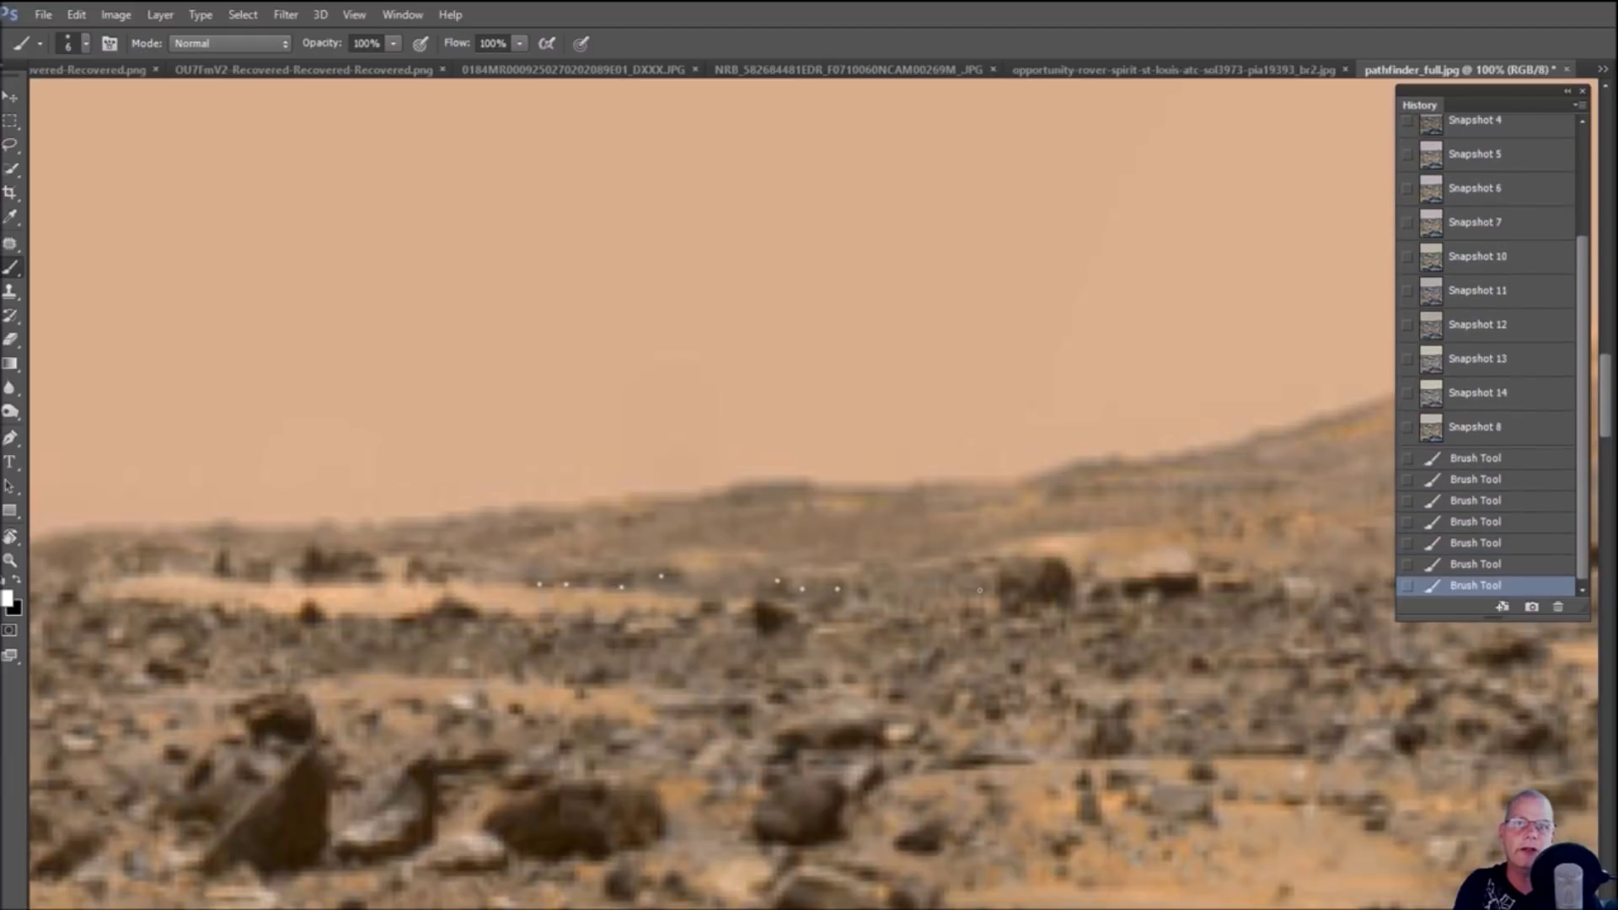
pyautogui.click(923, 585)
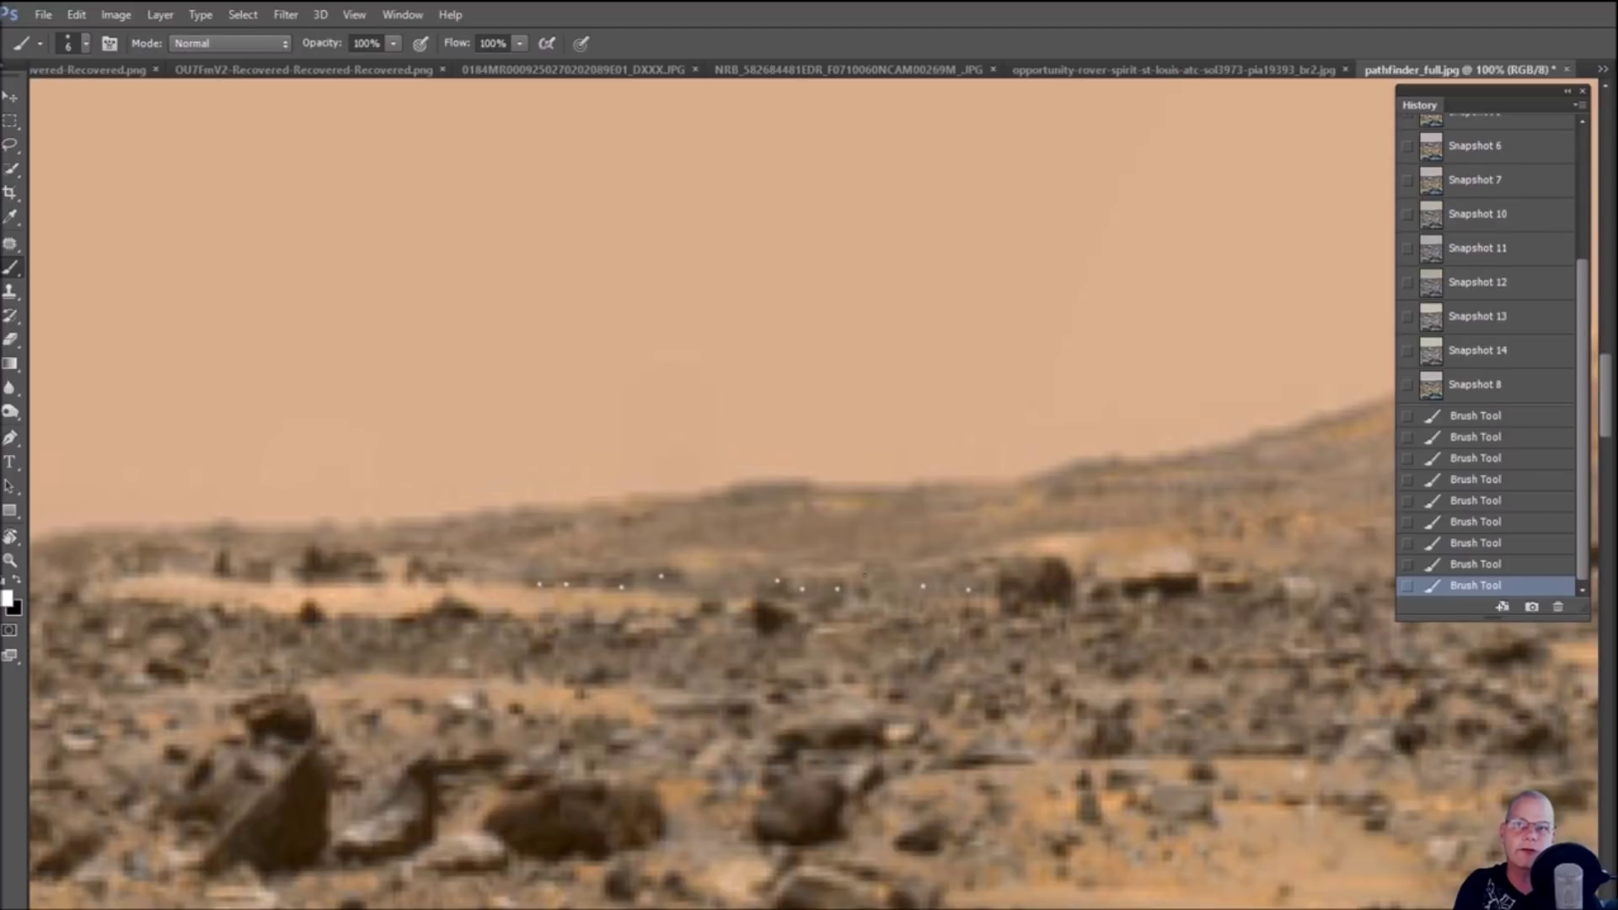
pyautogui.click(1025, 578)
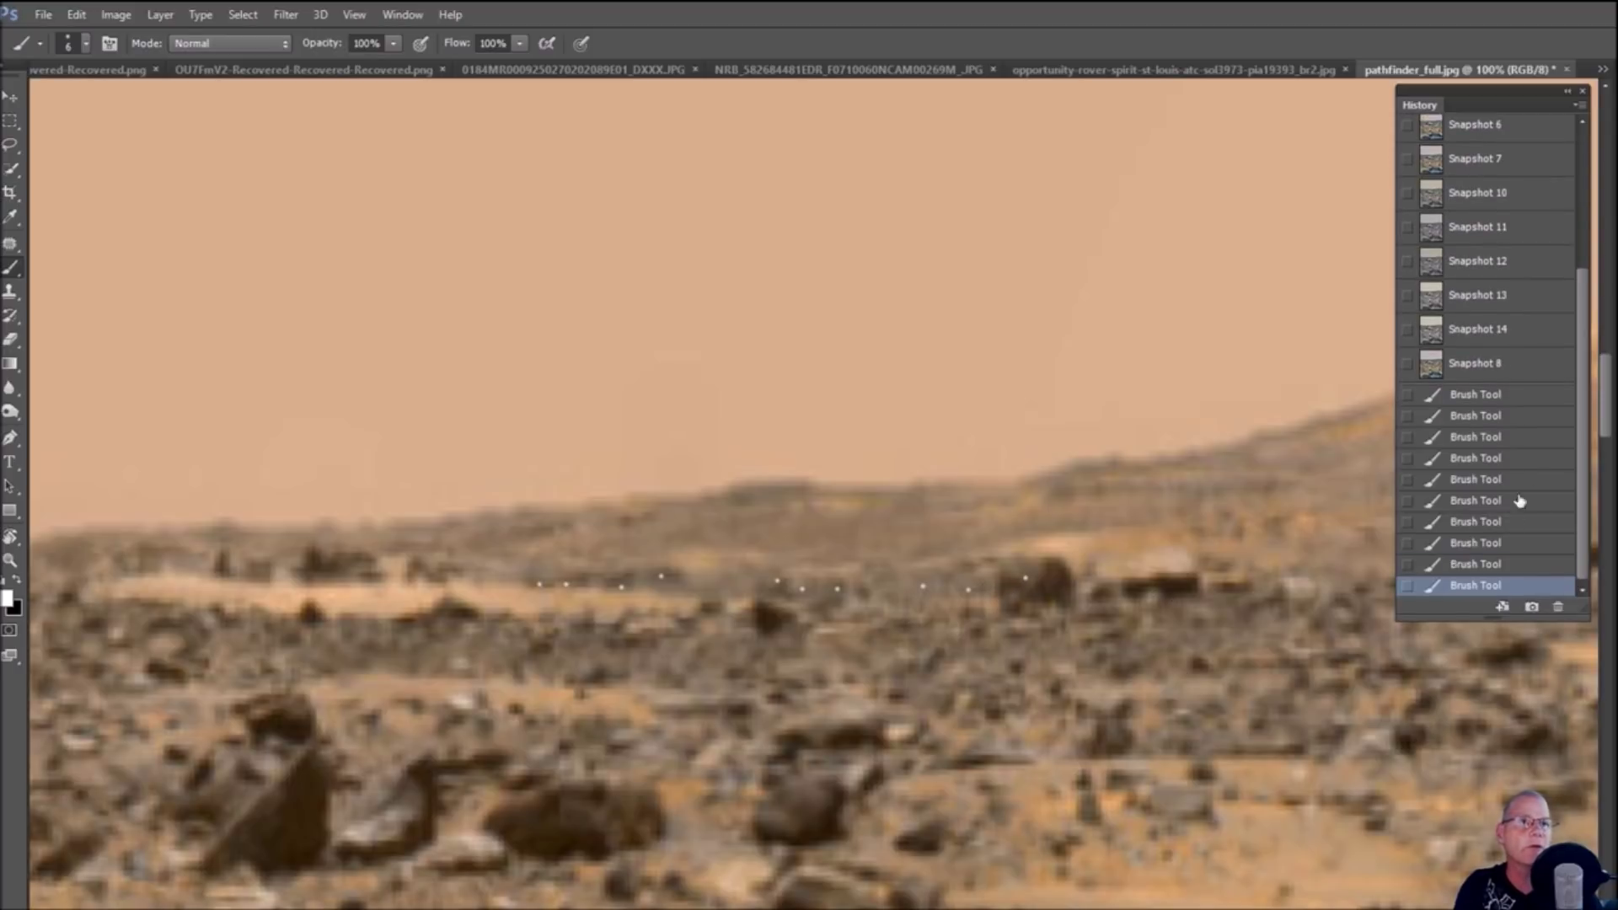
# Compare Snapshot 6 with the Color Corrected snapshot at 100% magnification and return to Snapshot 6
pyautogui.scroll(2, 1527, 172)
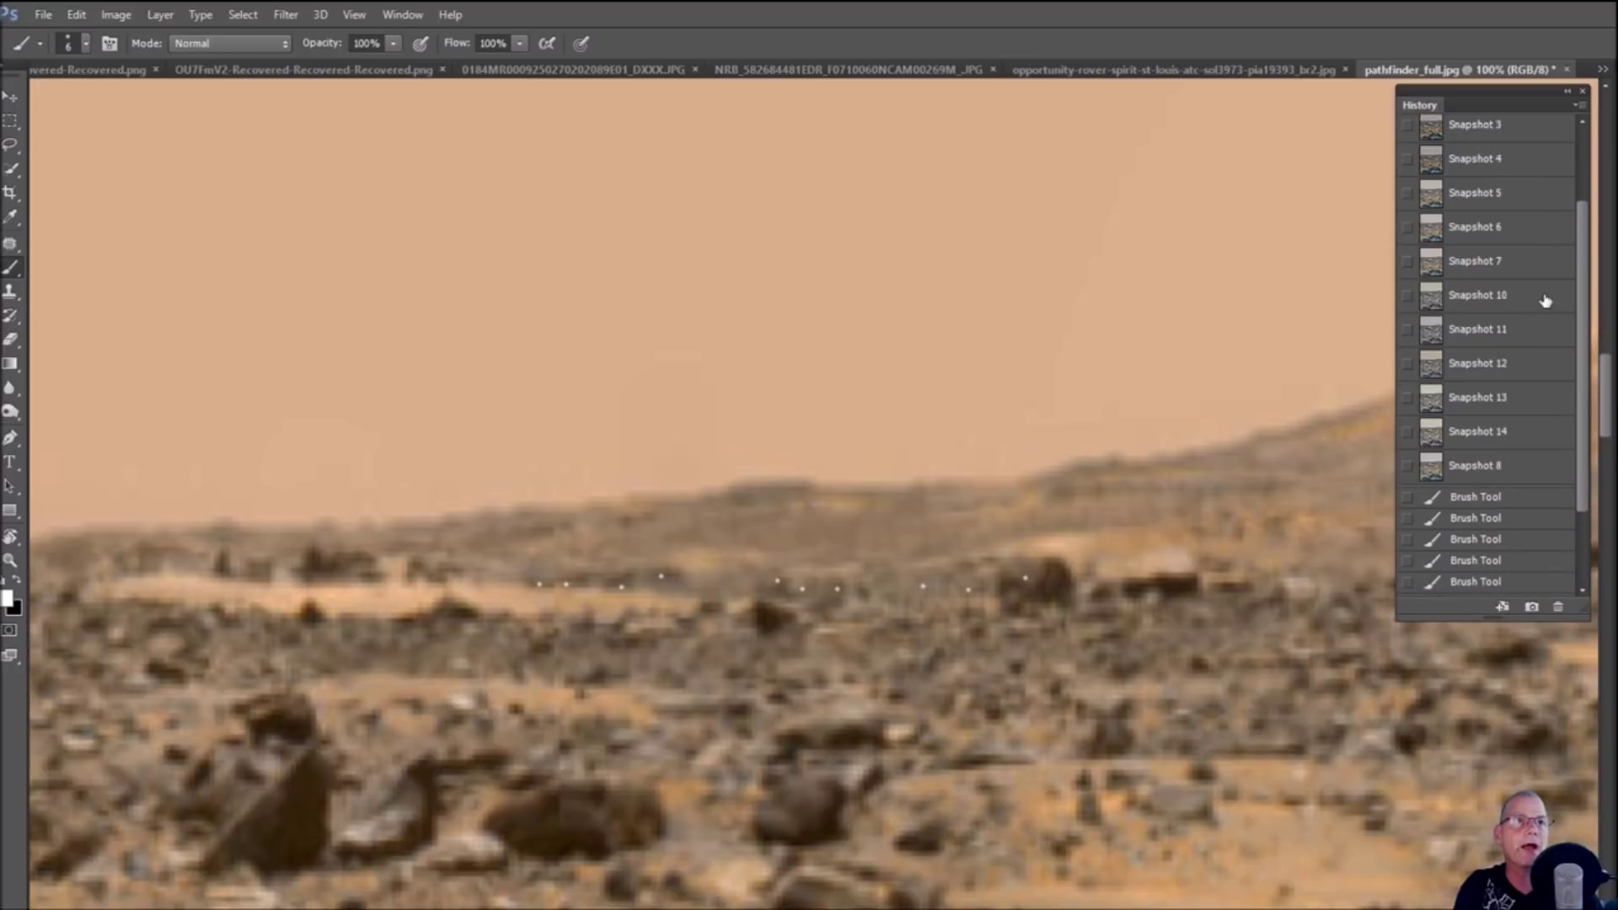
pyautogui.scroll(1, 1549, 303)
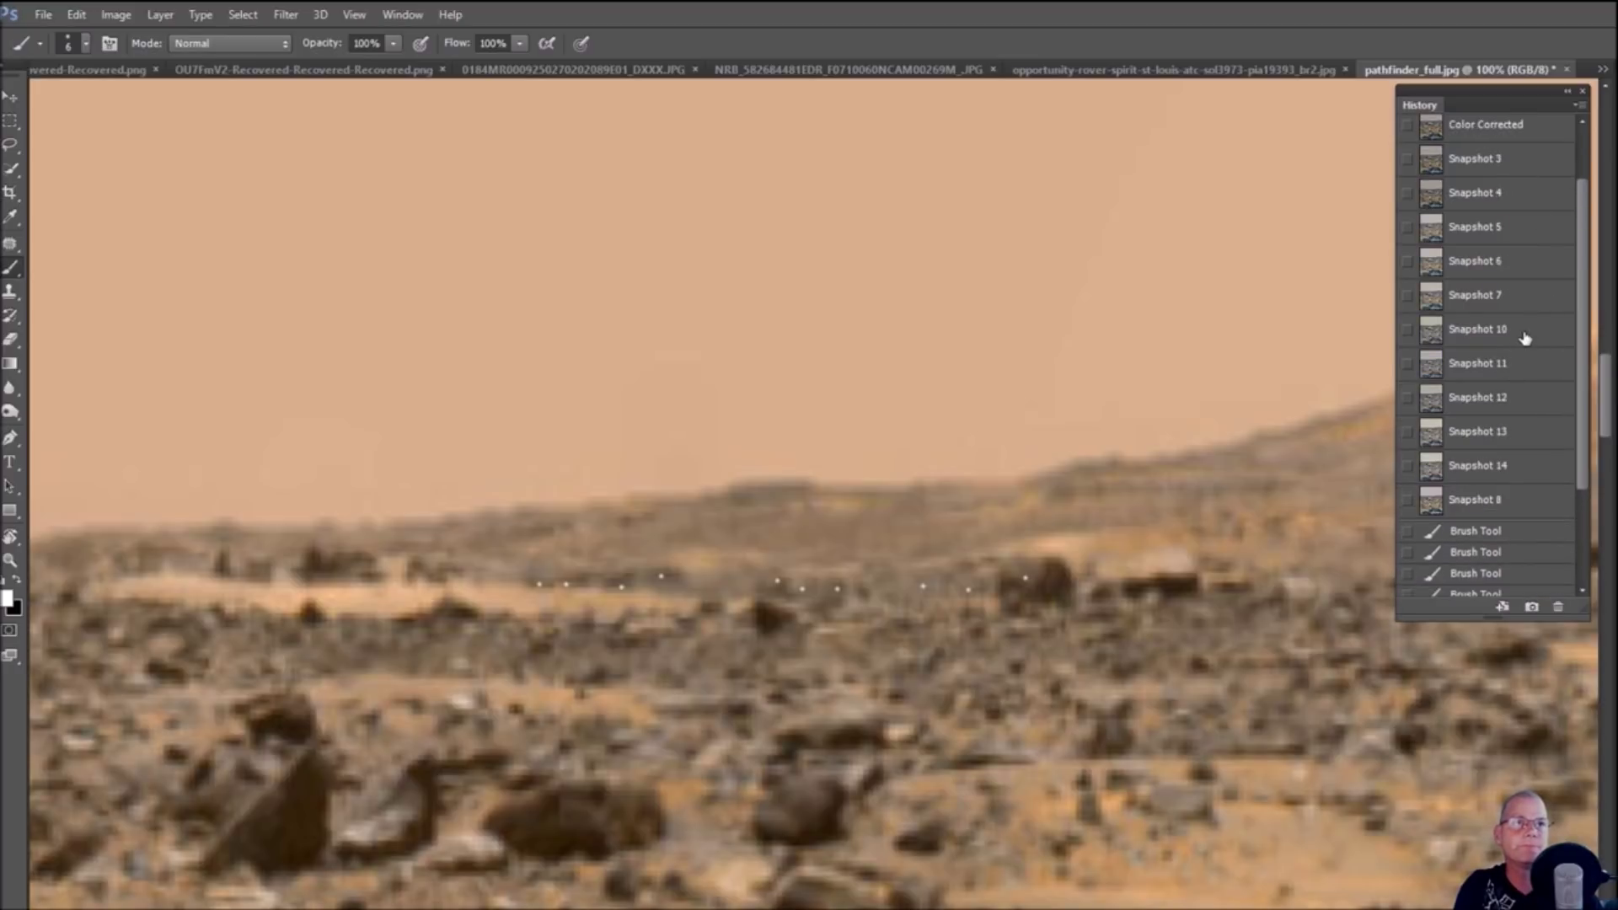
pyautogui.click(1527, 266)
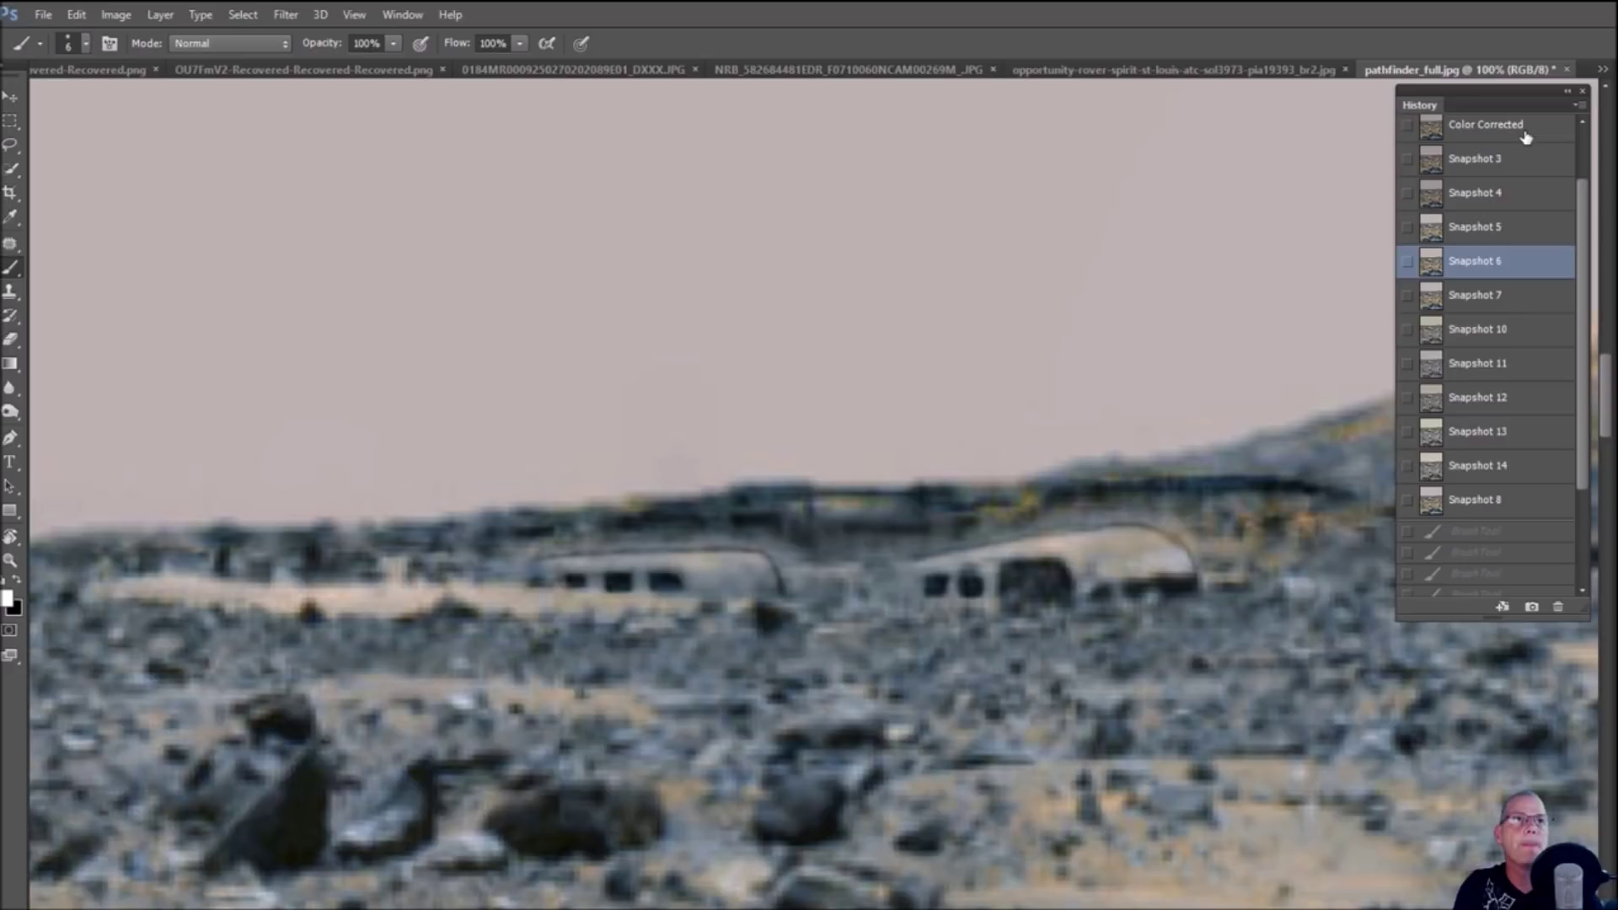
pyautogui.click(1523, 128)
pyautogui.click(1530, 268)
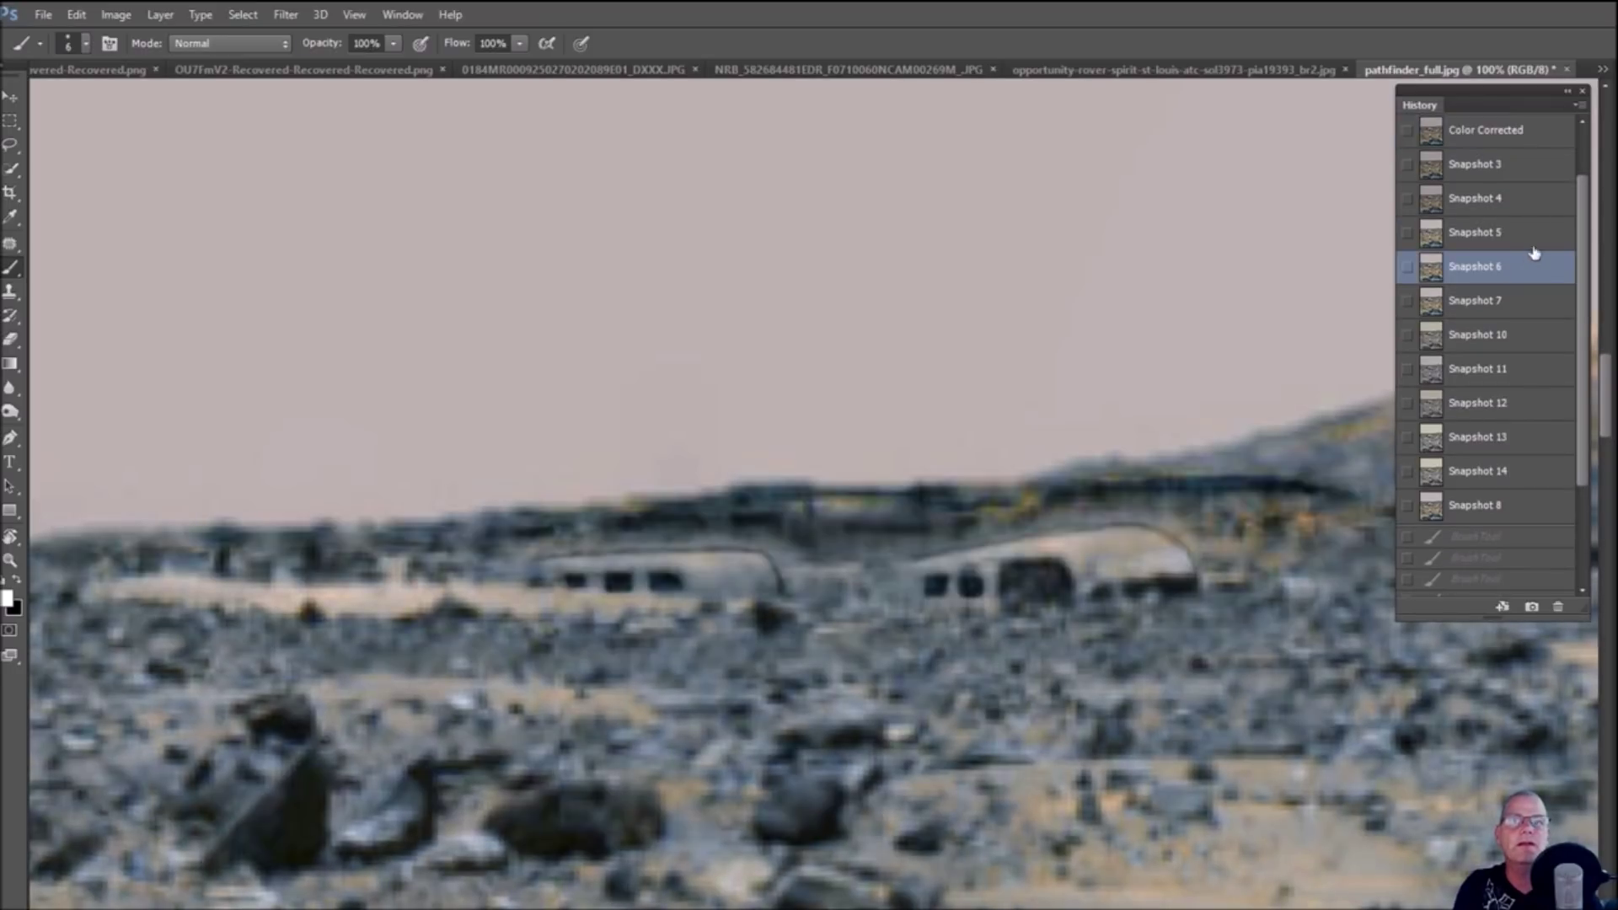
# Compare the Color Corrected snapshot with Snapshot 5 around the dome-like structures at 100% magnification, ending on Snapshot 5
pyautogui.click(1532, 135)
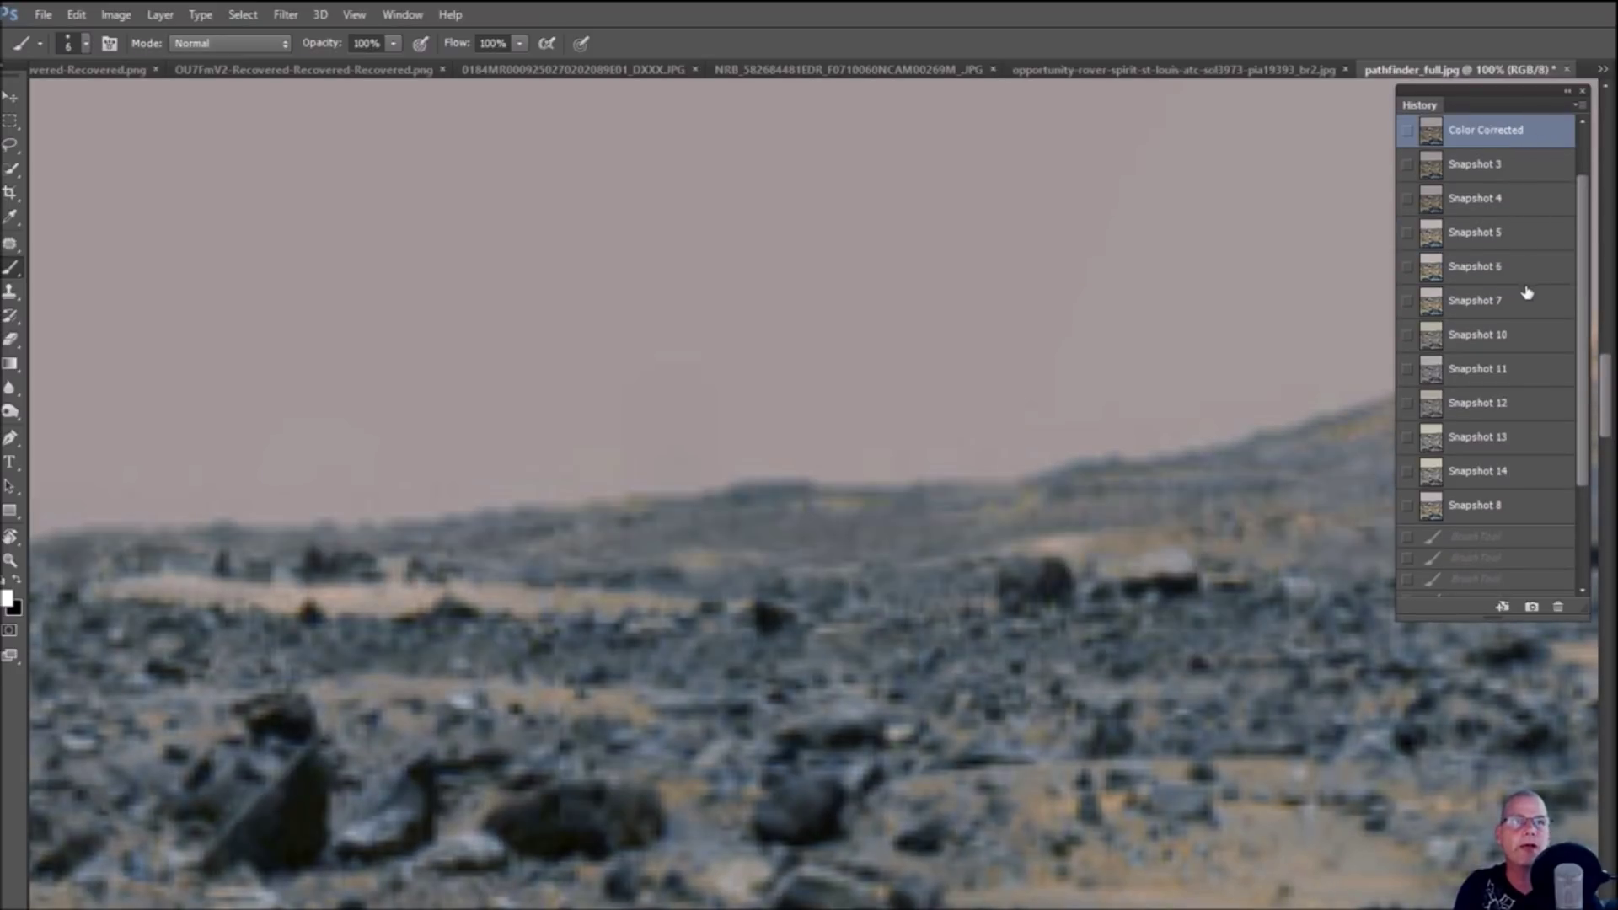
pyautogui.click(1540, 232)
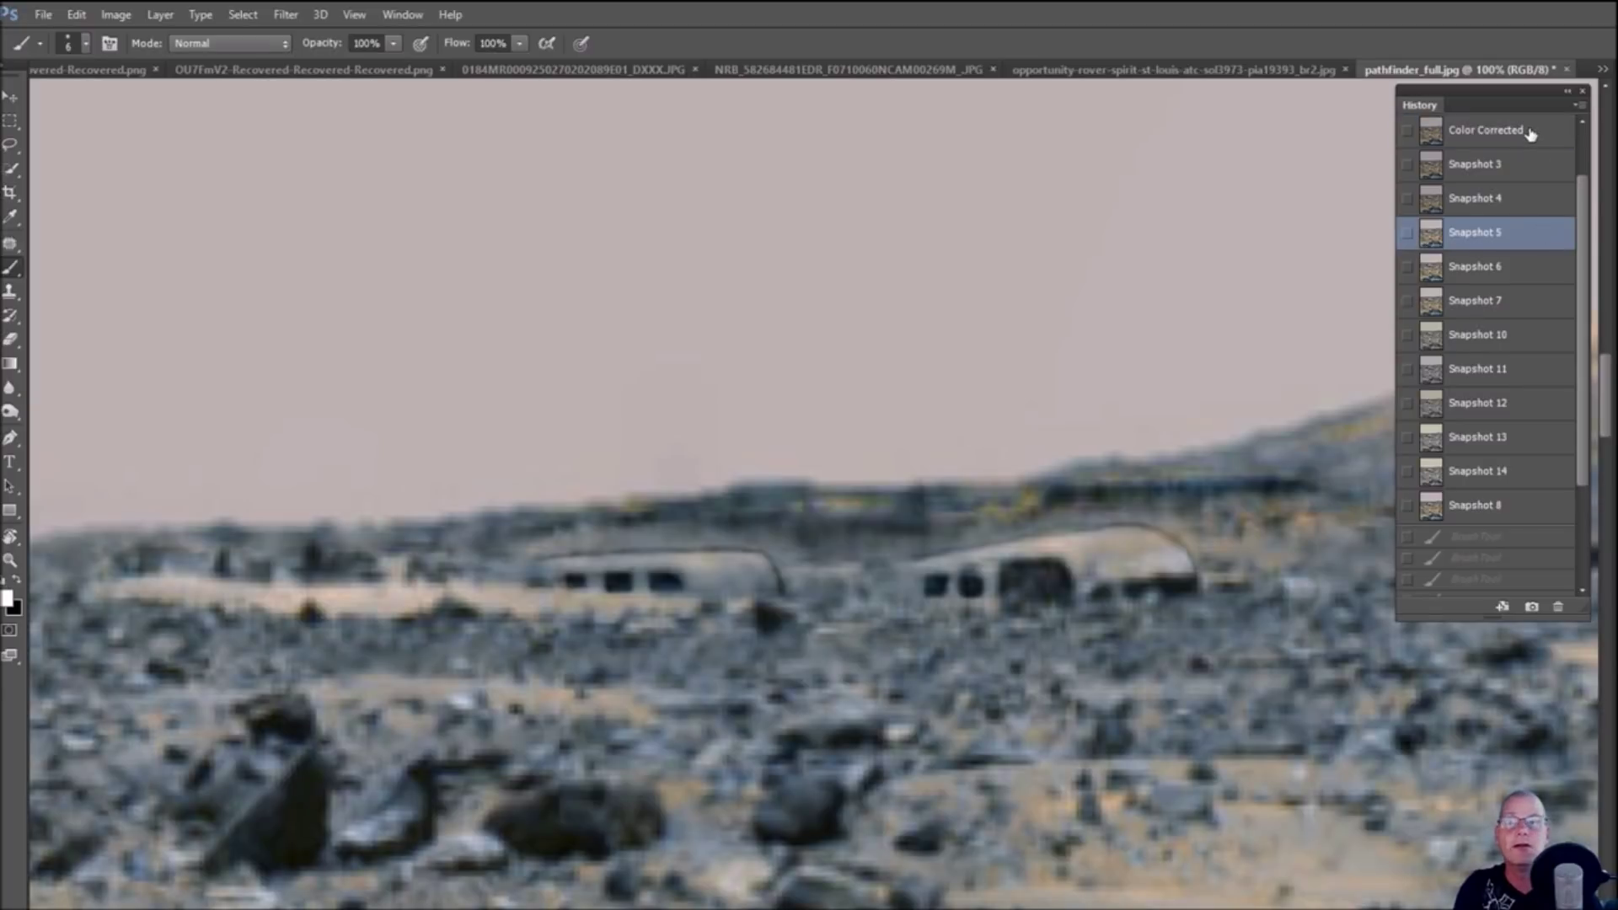
pyautogui.click(1530, 132)
pyautogui.click(1540, 233)
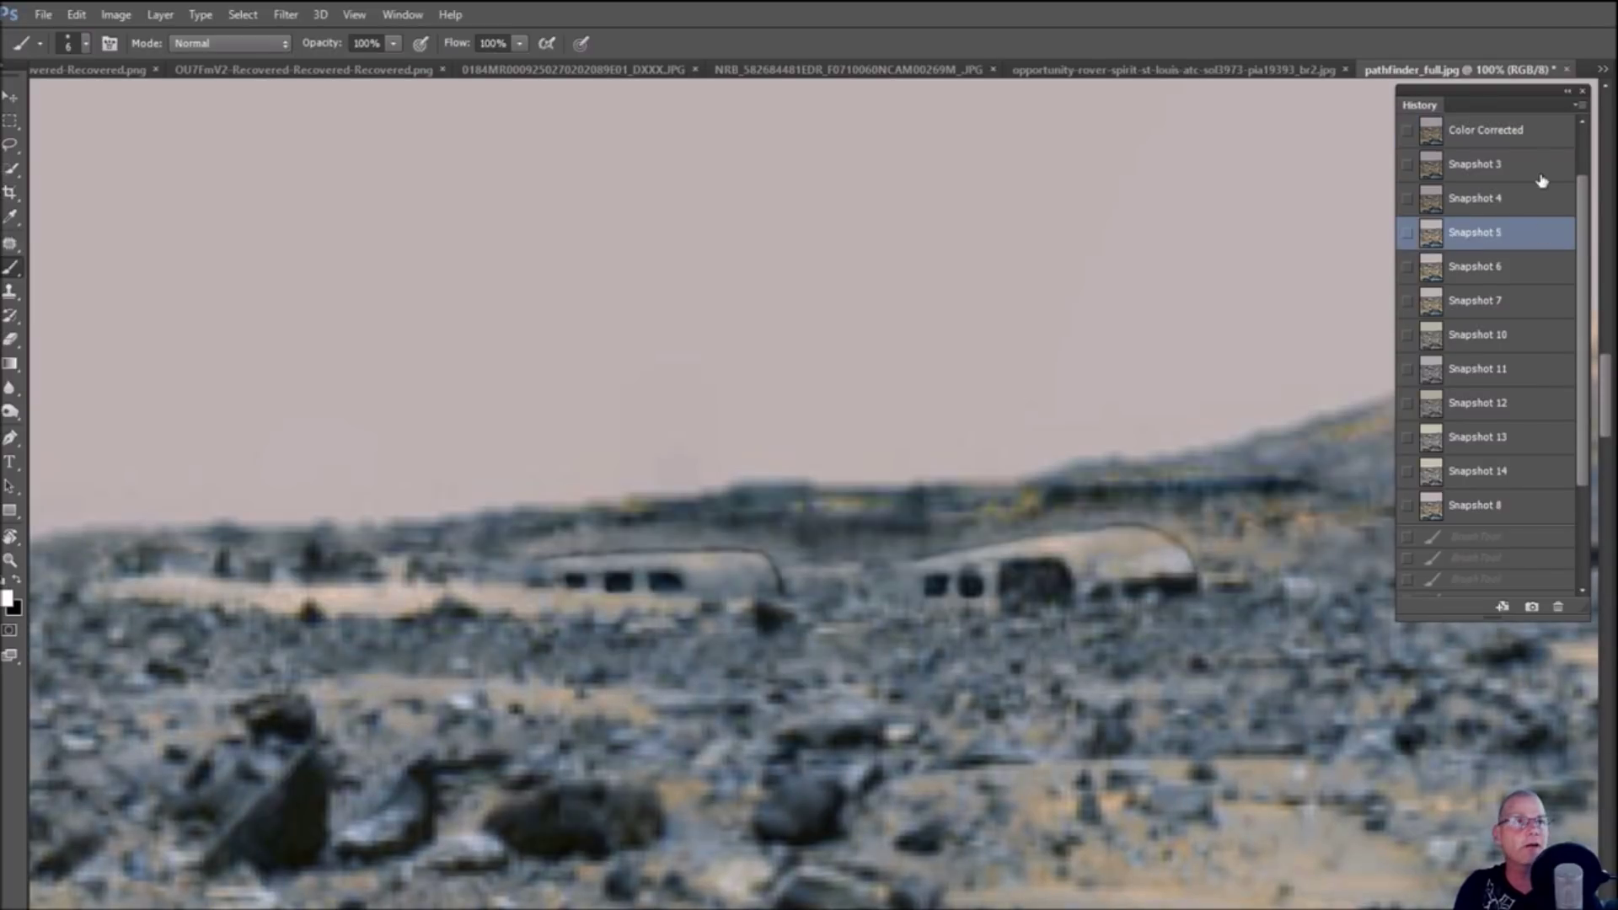
pyautogui.click(1536, 144)
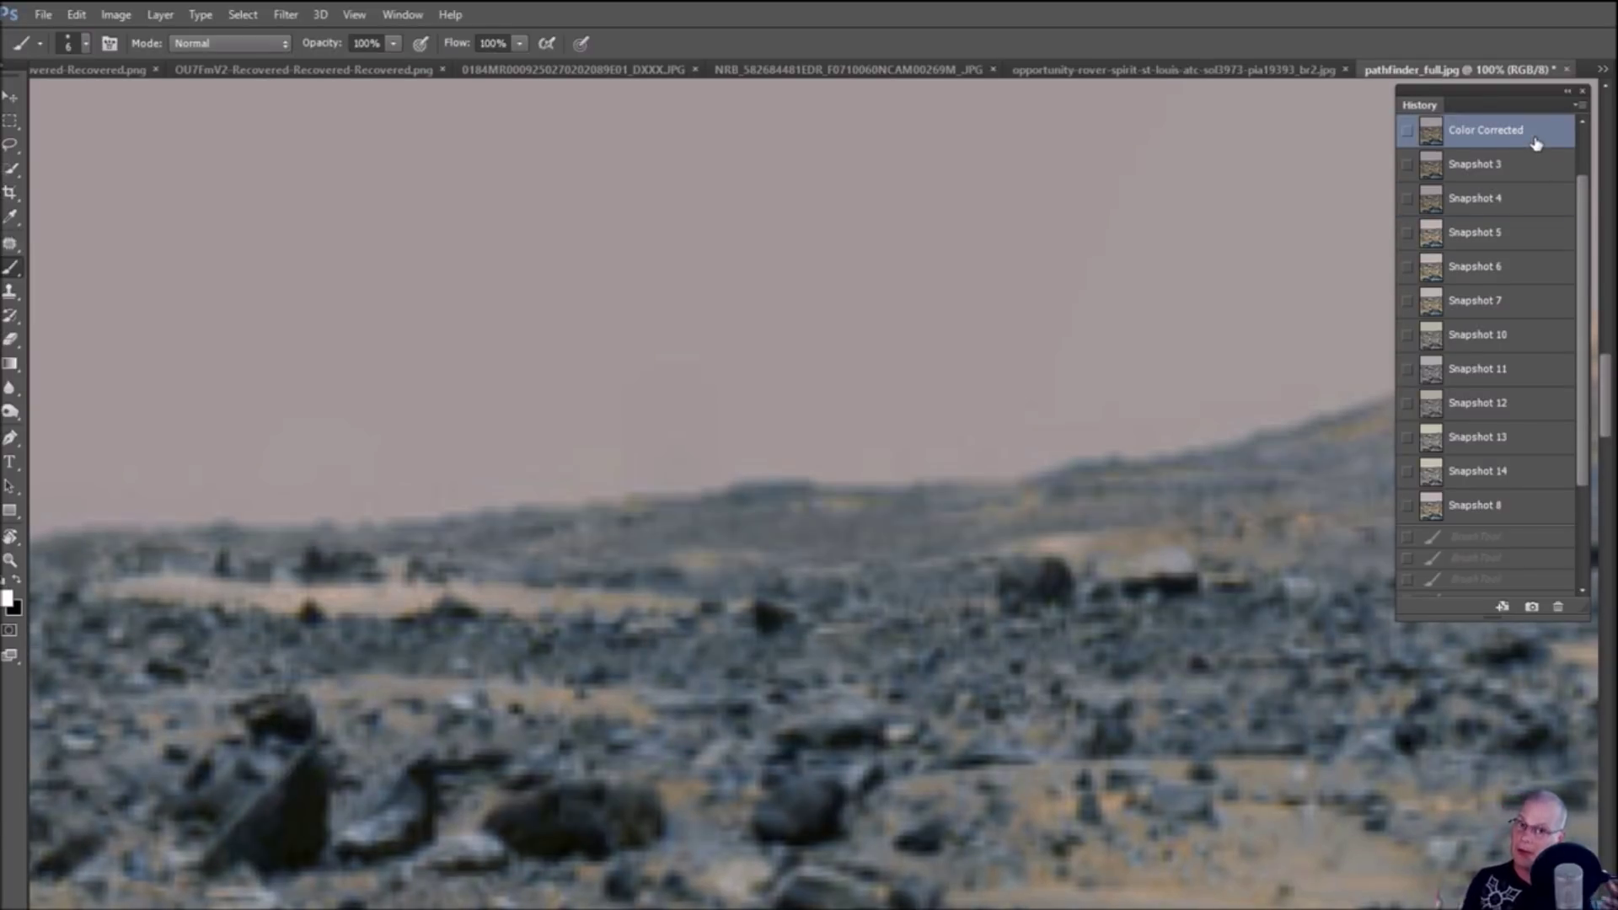
pyautogui.click(1531, 244)
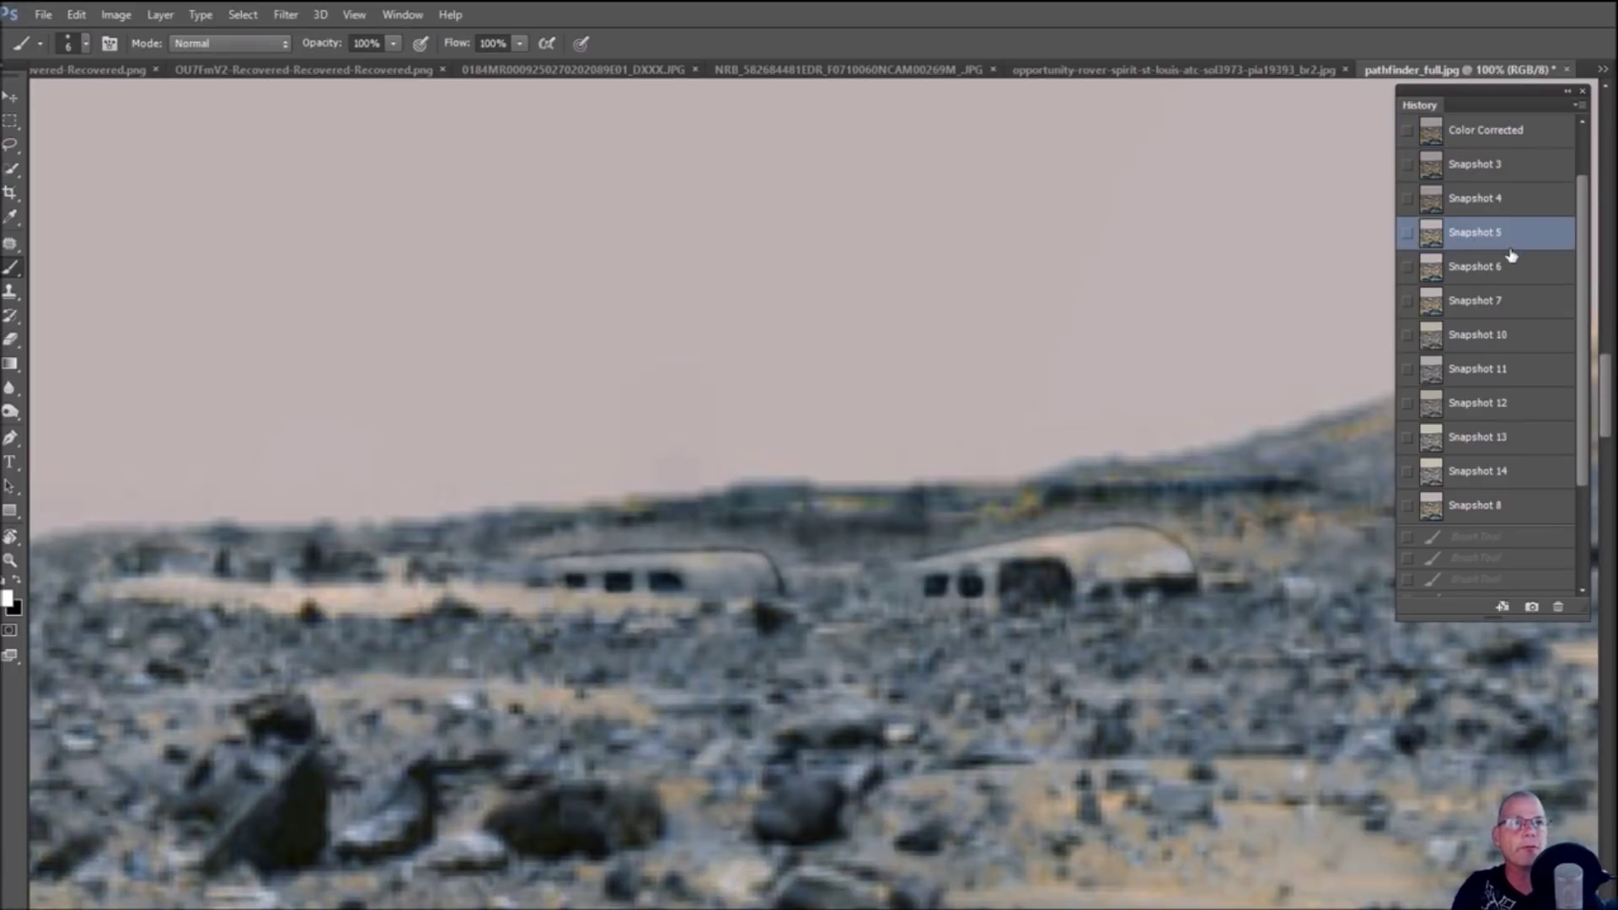
# Compare the Color Corrected snapshot with Snapshot 6 and Snapshot 7 around the dome-like structures below the ridge
pyautogui.click(1509, 280)
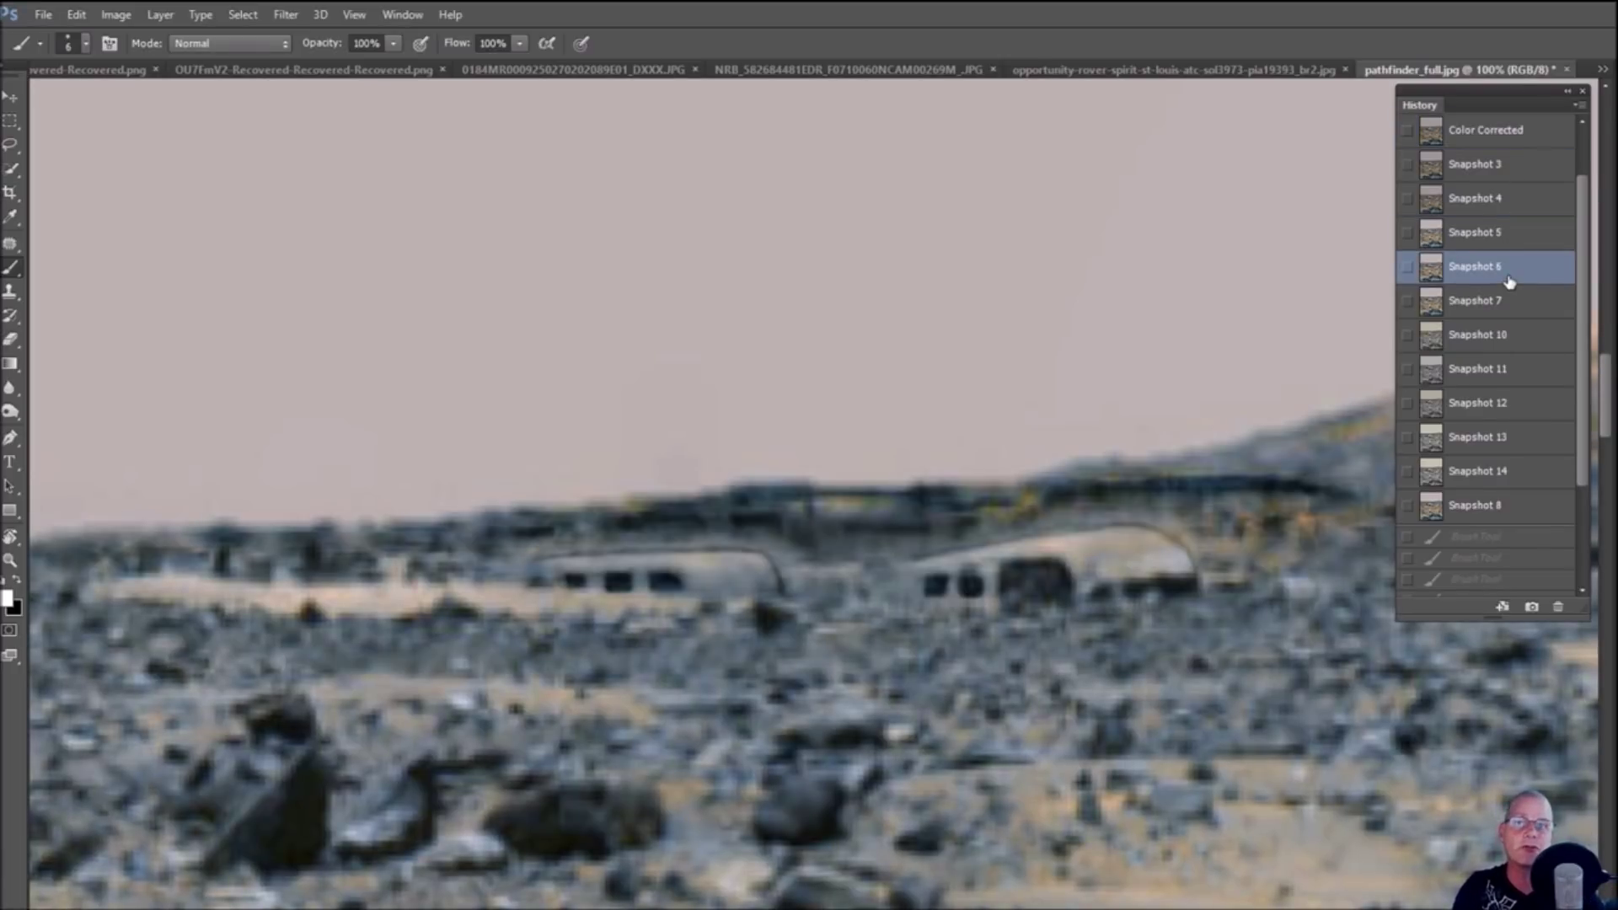
pyautogui.click(1537, 165)
pyautogui.click(1544, 134)
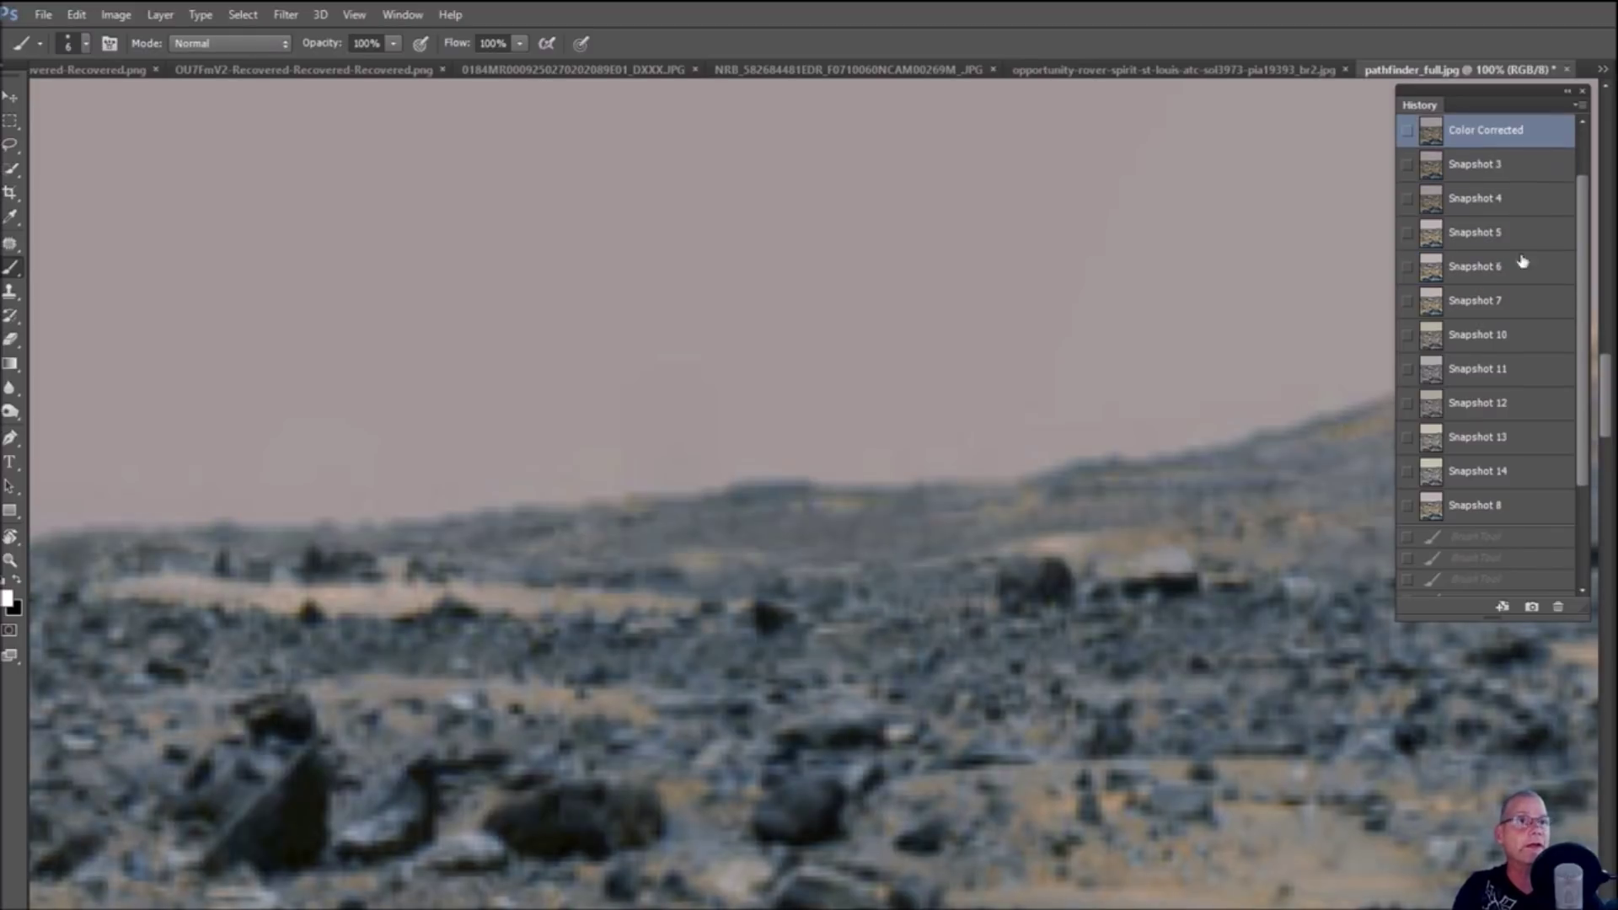
pyautogui.click(1518, 303)
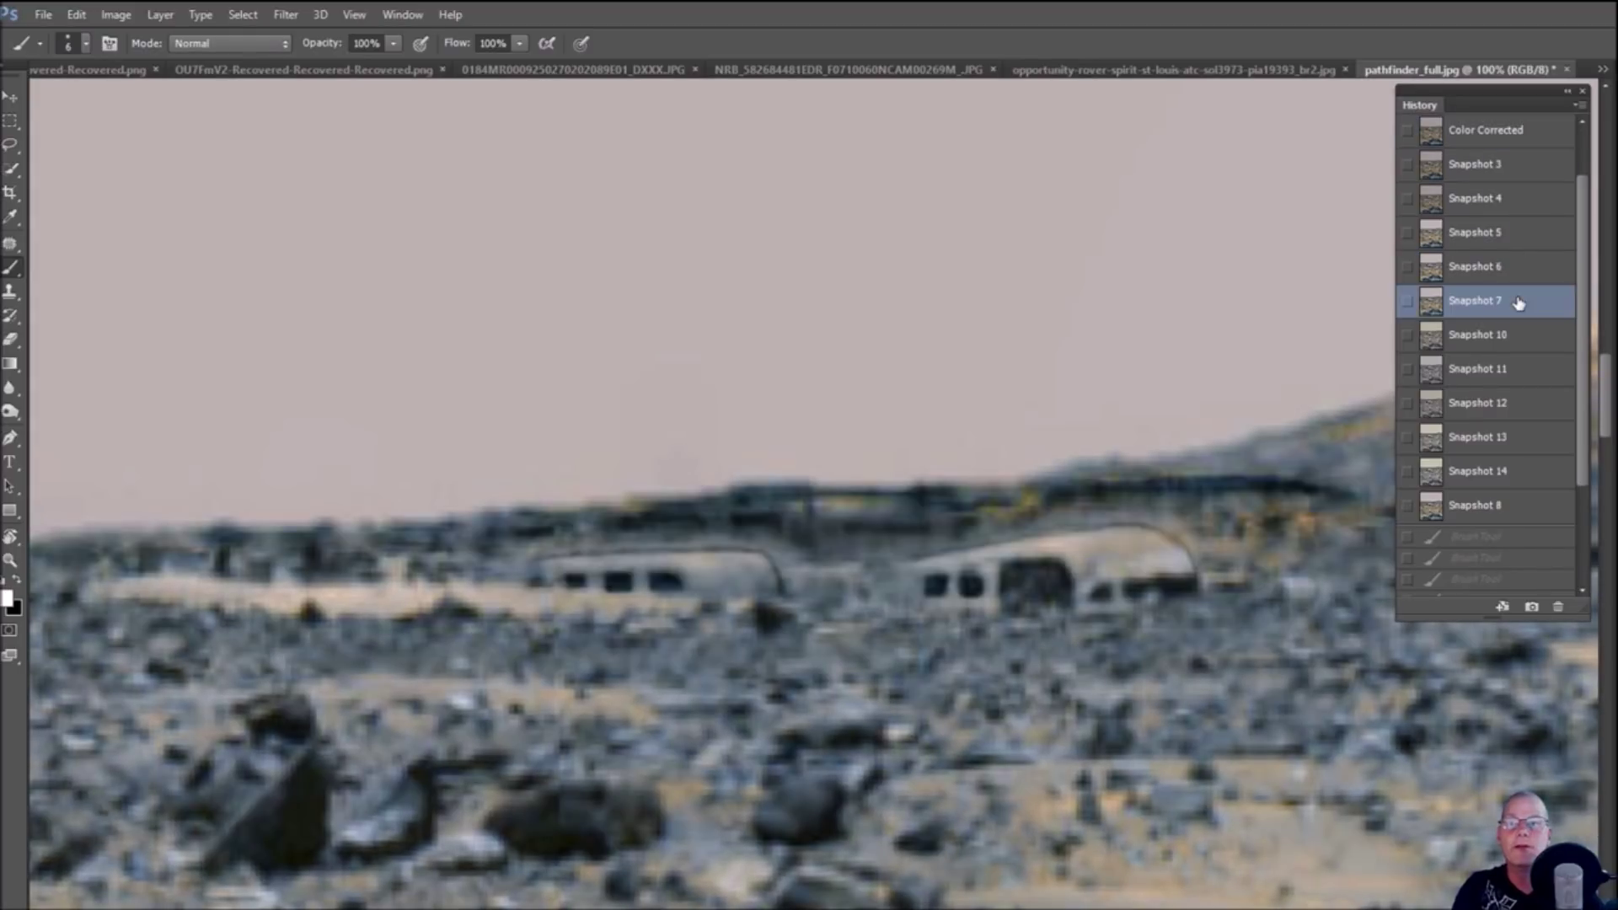
pyautogui.click(1537, 136)
# Switch to Snapshot 11 and circle both dome-like structures with one white brush stroke
pyautogui.click(1514, 367)
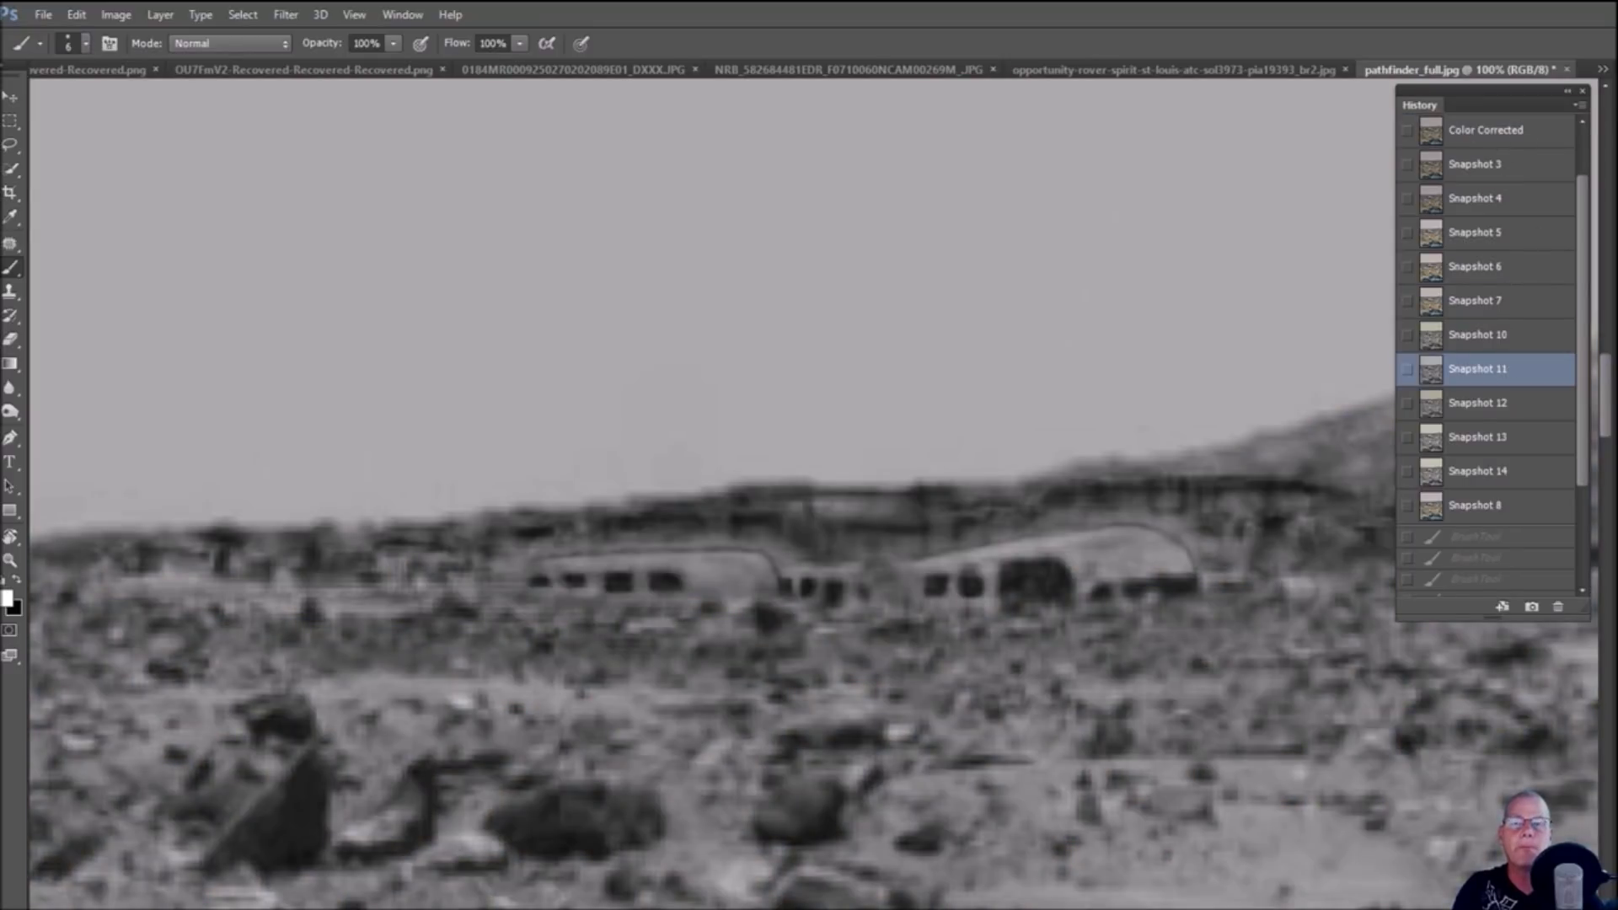
pyautogui.moveTo(544, 498)
pyautogui.mouseDown()
pyautogui.moveTo(482, 611)
pyautogui.moveTo(1092, 644)
pyautogui.moveTo(1163, 512)
pyautogui.moveTo(527, 507)
pyautogui.mouseUp()
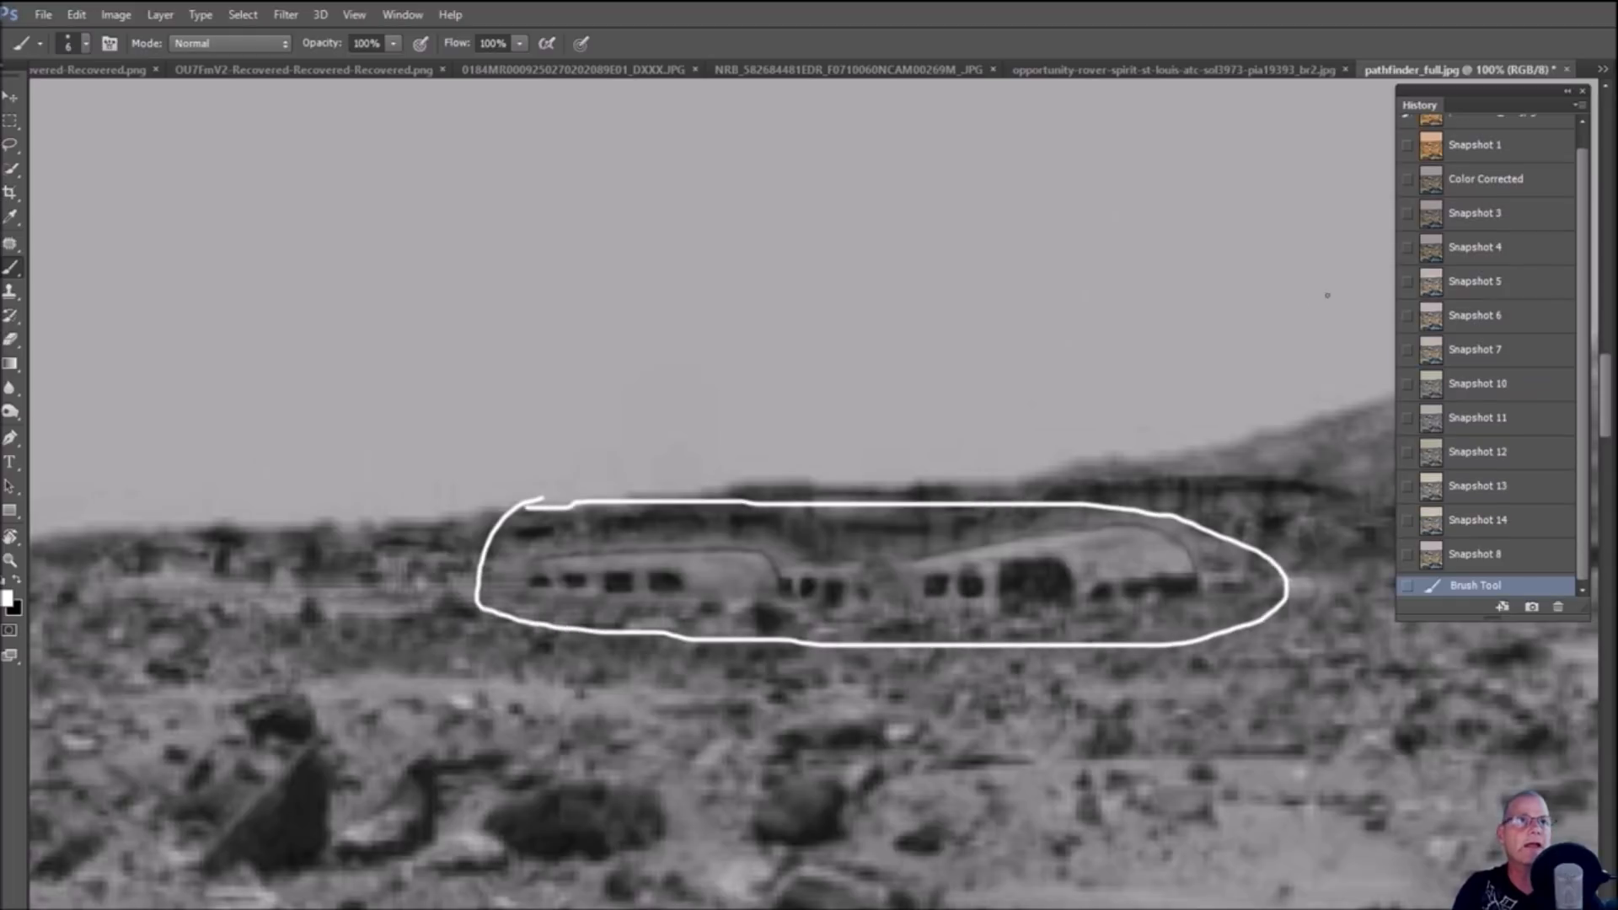
# Compare the unmarked Snapshot 11 with Snapshots 10, 7 and 1 around the dome-like structures
pyautogui.click(1529, 384)
pyautogui.click(1531, 350)
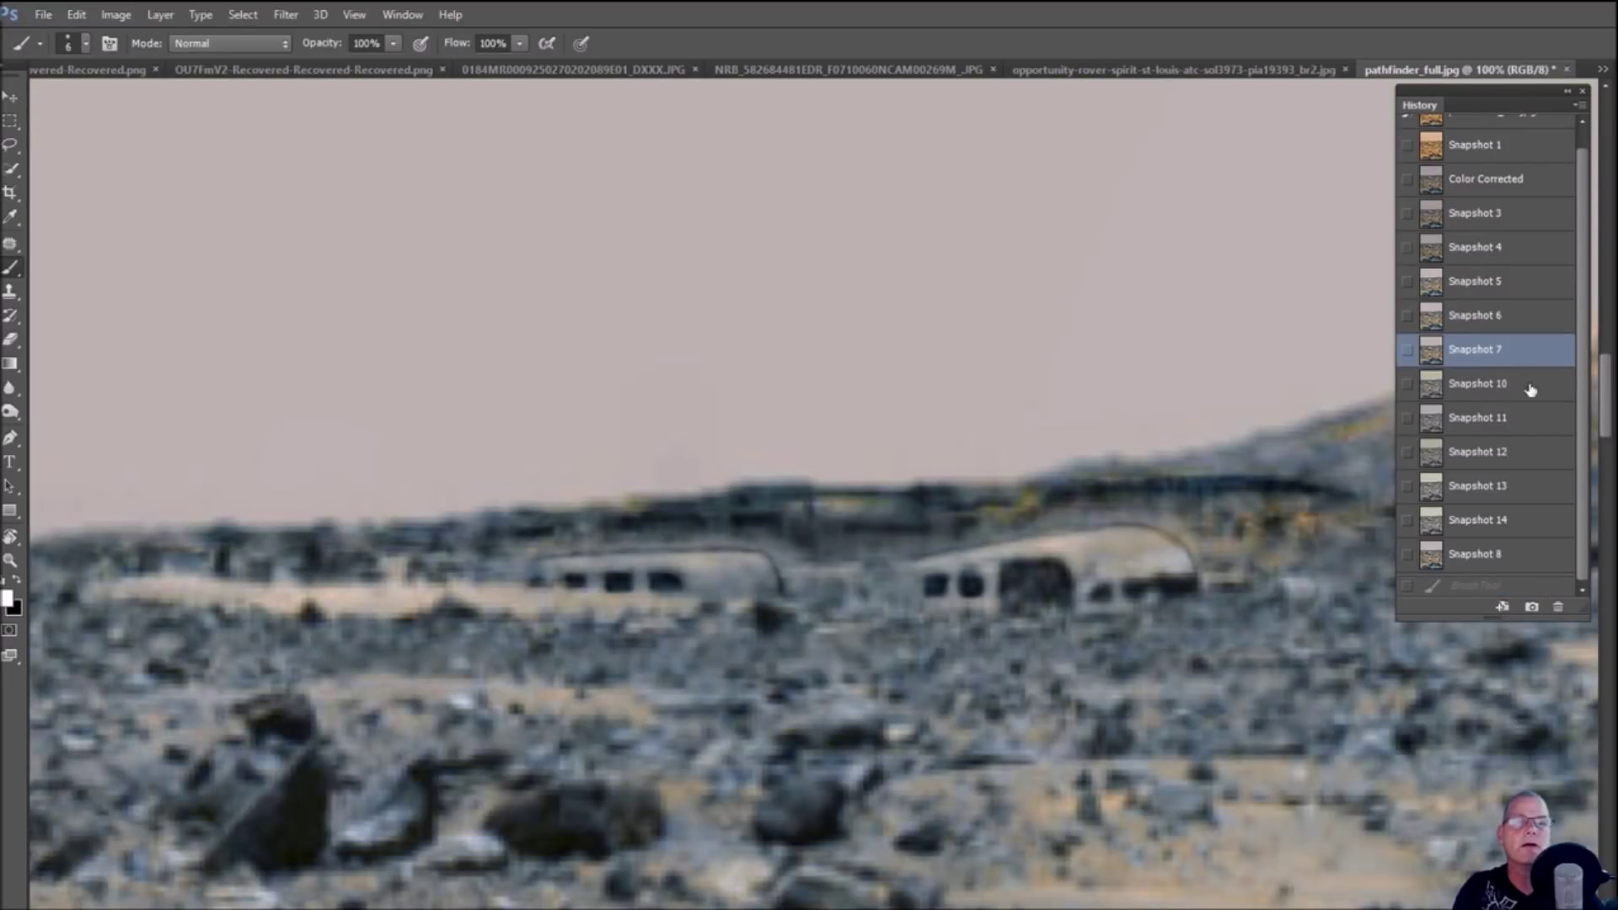
pyautogui.click(1528, 429)
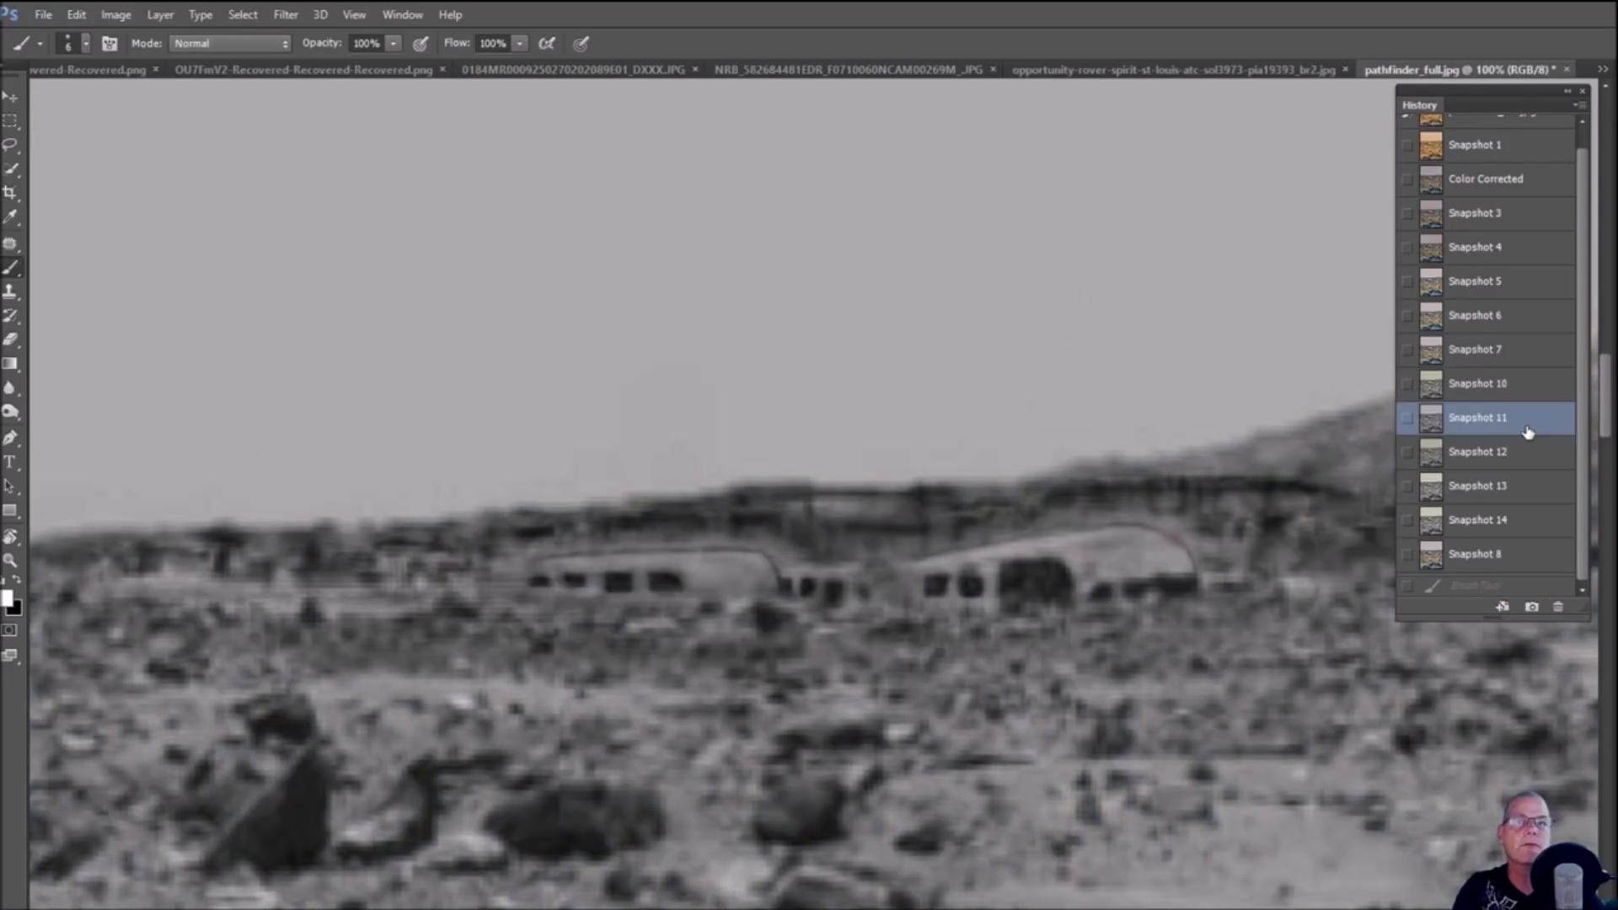
pyautogui.click(1526, 147)
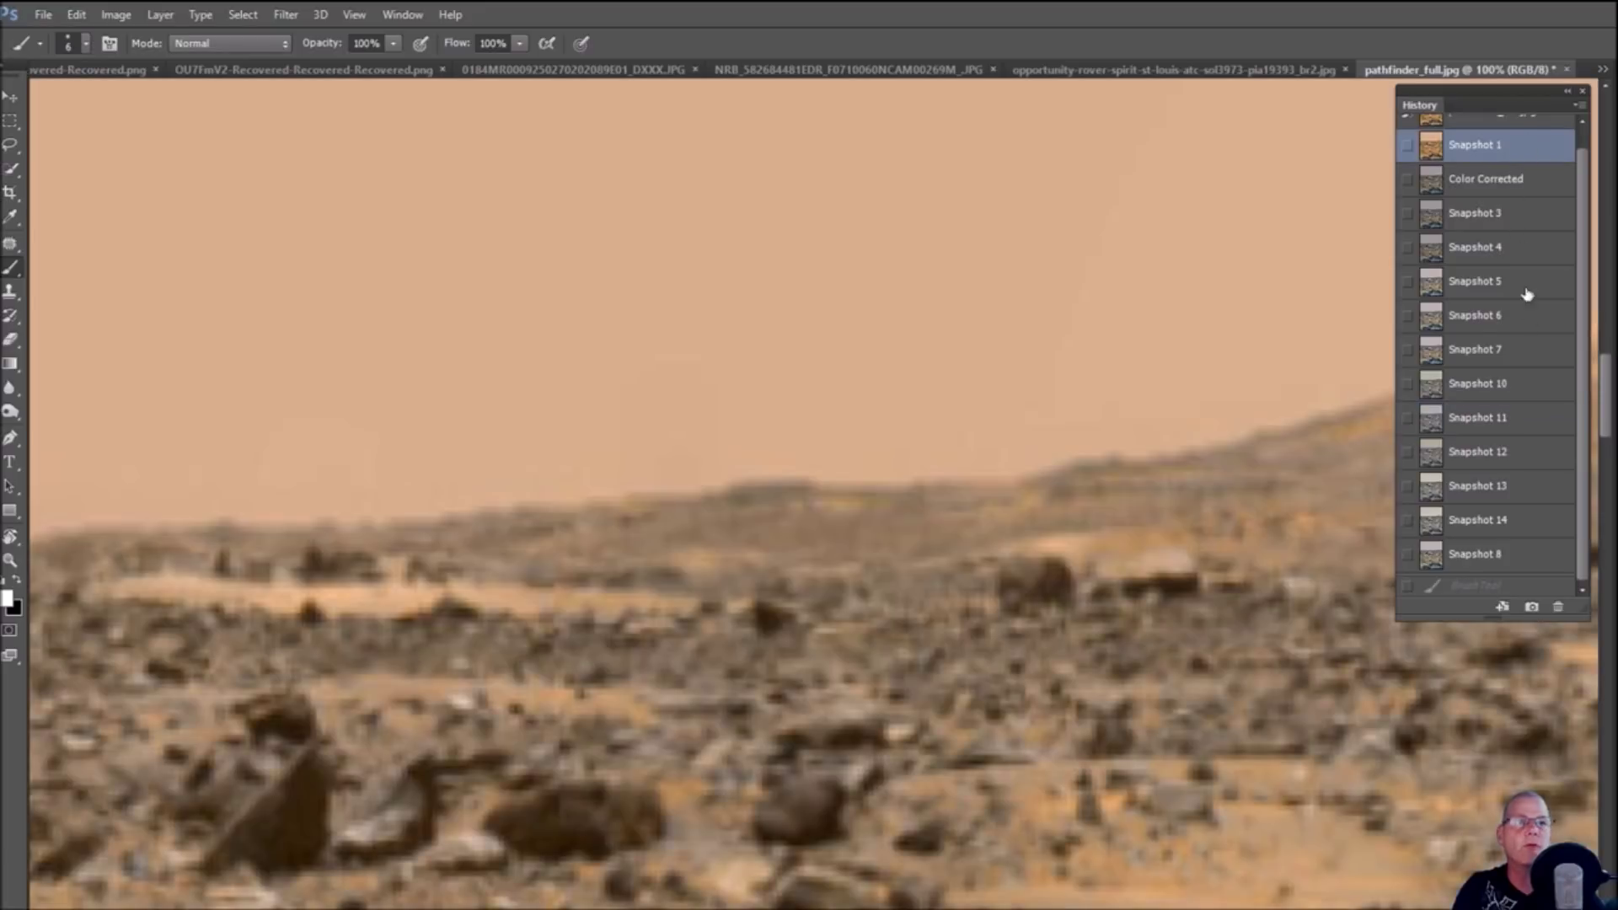
pyautogui.click(1528, 420)
# Mark the ridge's raised section on Snapshot 1 with a white bracket and a vertical brush stroke, comparing each against Snapshot 11
pyautogui.click(1525, 143)
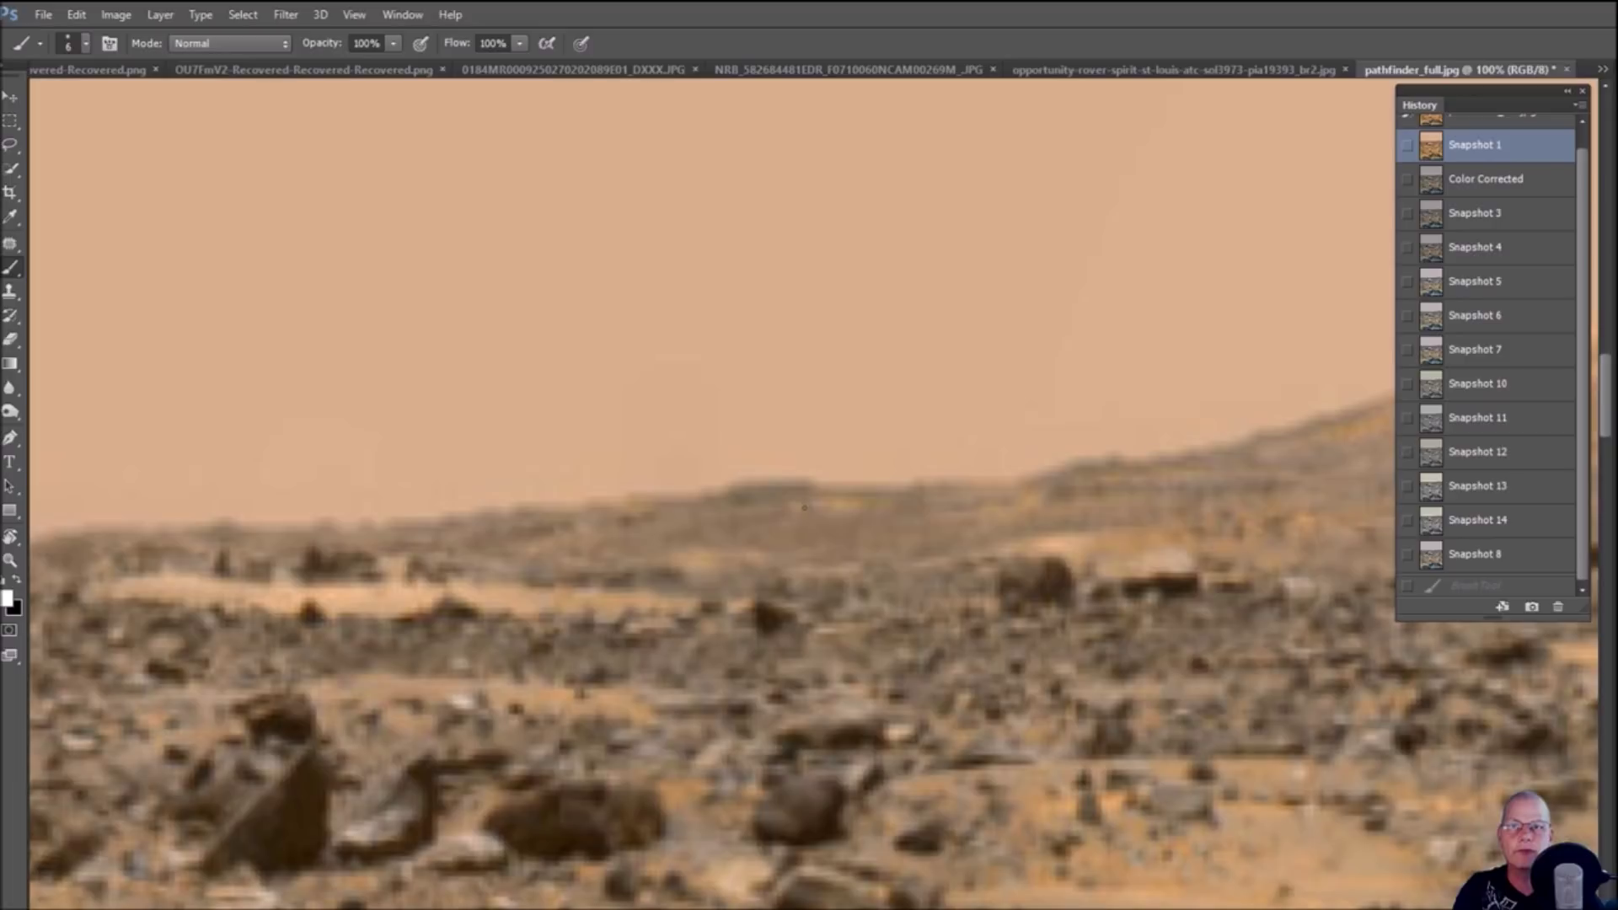
pyautogui.moveTo(737, 486)
pyautogui.mouseDown()
pyautogui.moveTo(735, 512)
pyautogui.moveTo(737, 489)
pyautogui.moveTo(814, 481)
pyautogui.moveTo(809, 515)
pyautogui.mouseUp()
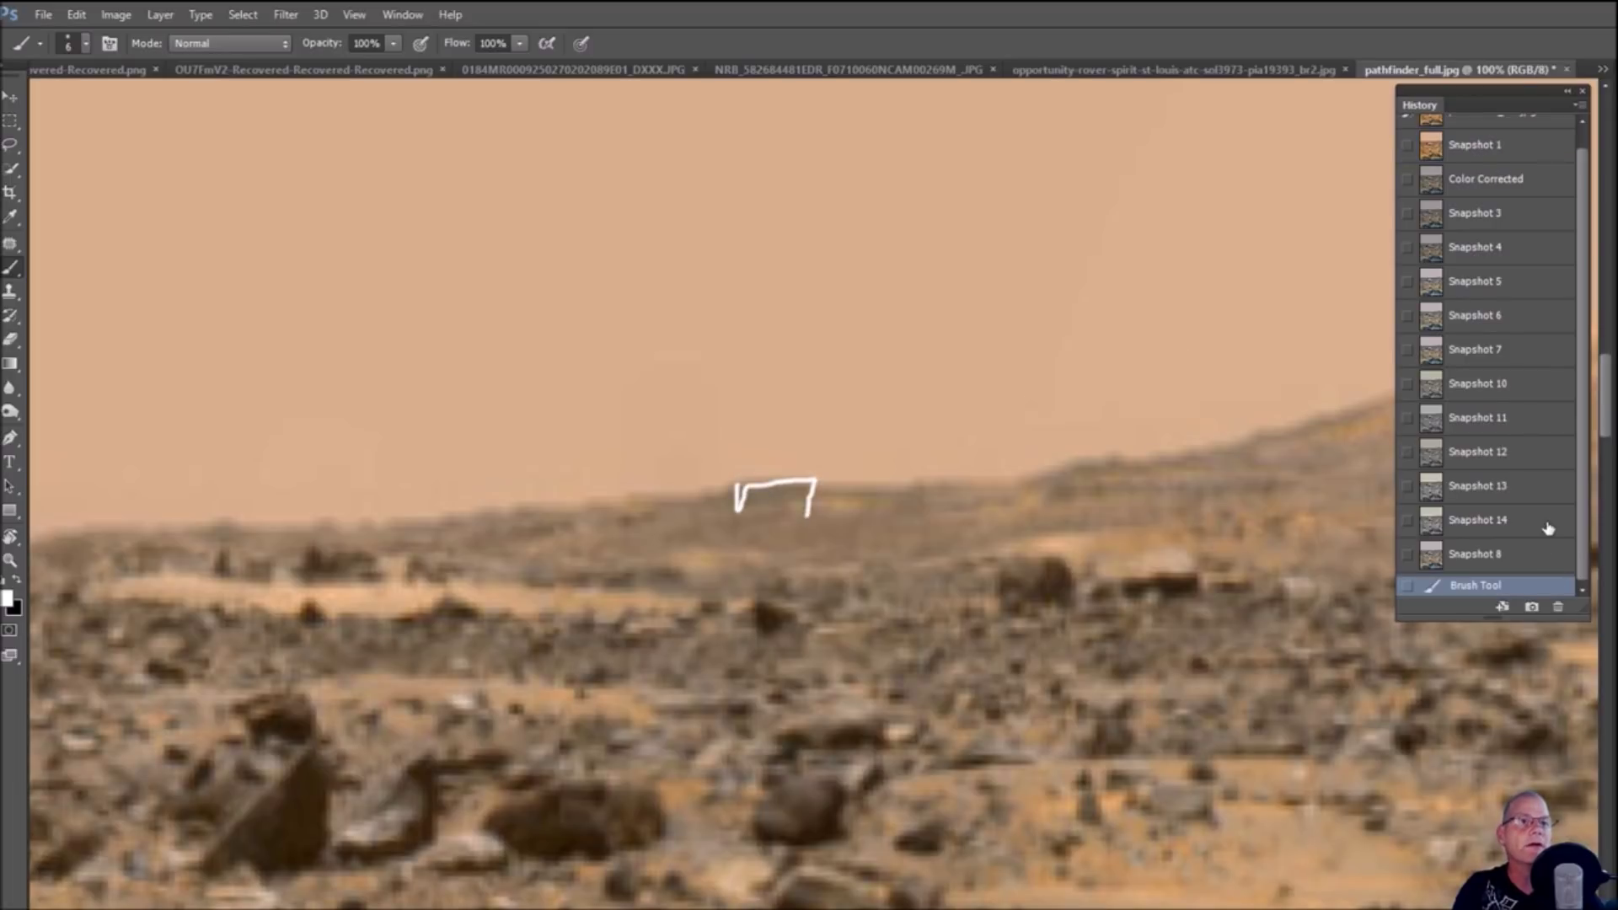
pyautogui.click(1540, 416)
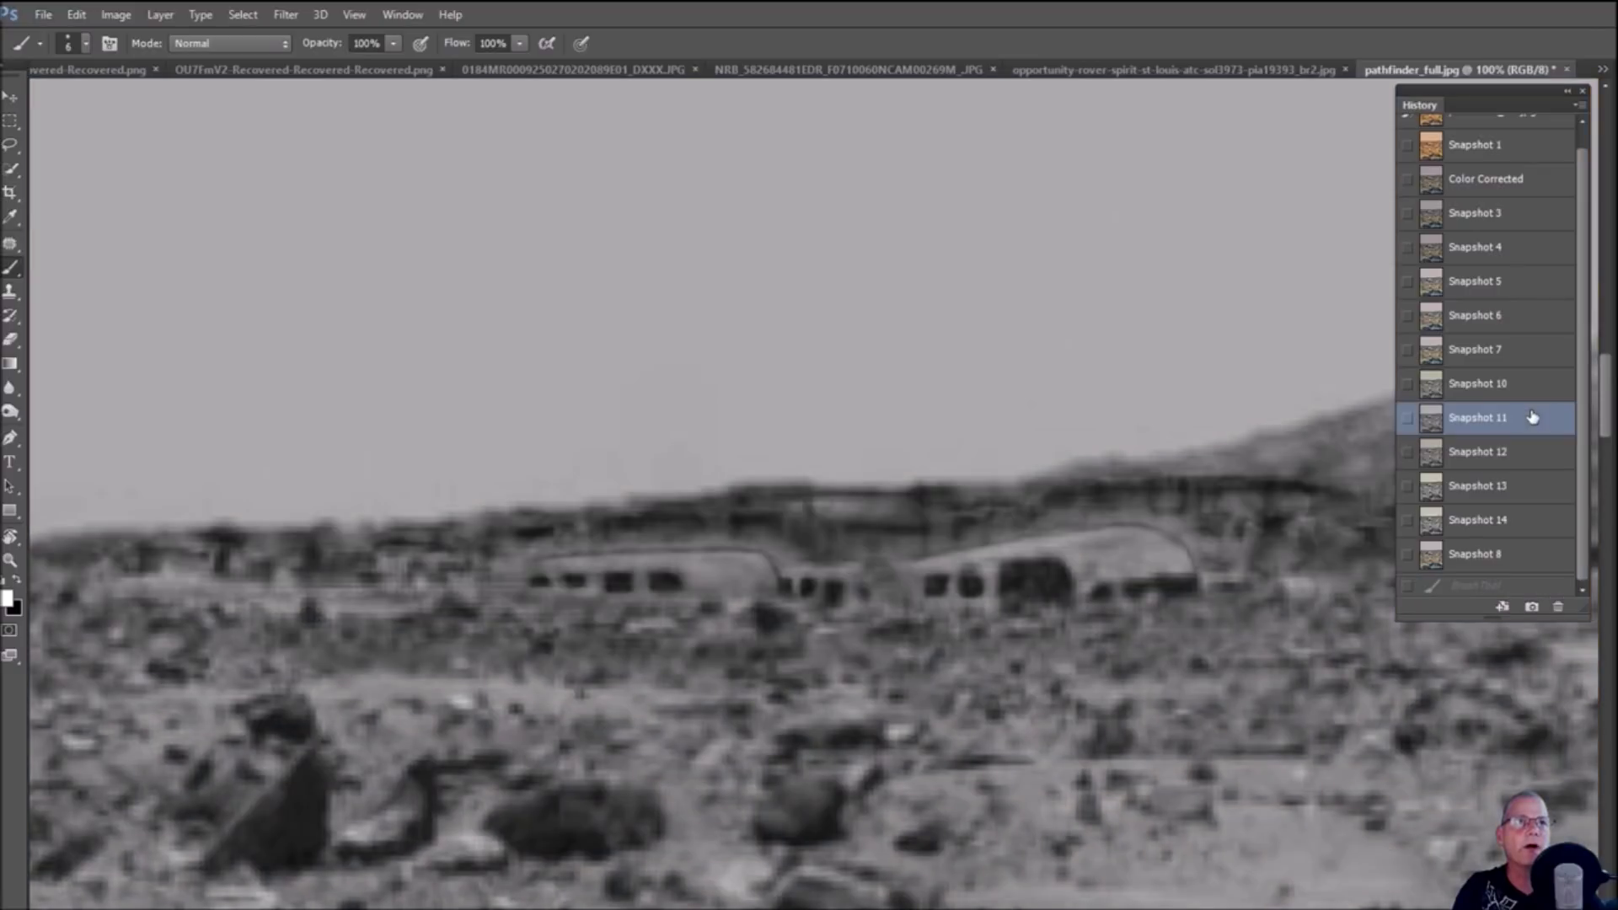
pyautogui.click(1517, 148)
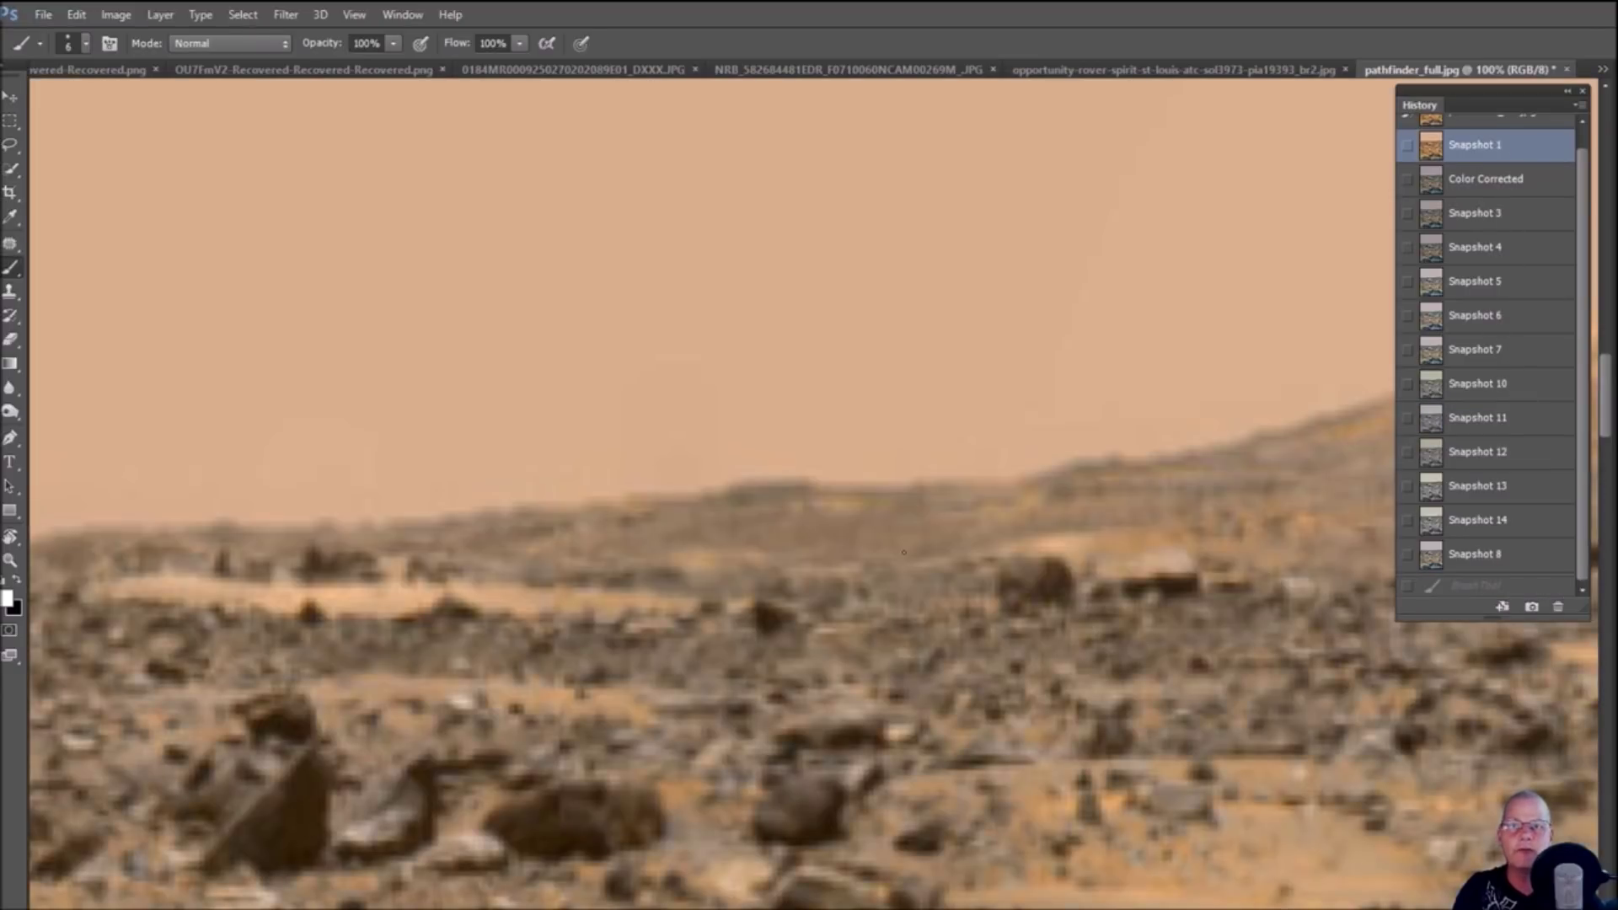
pyautogui.moveTo(802, 486); pyautogui.dragTo(804, 545)
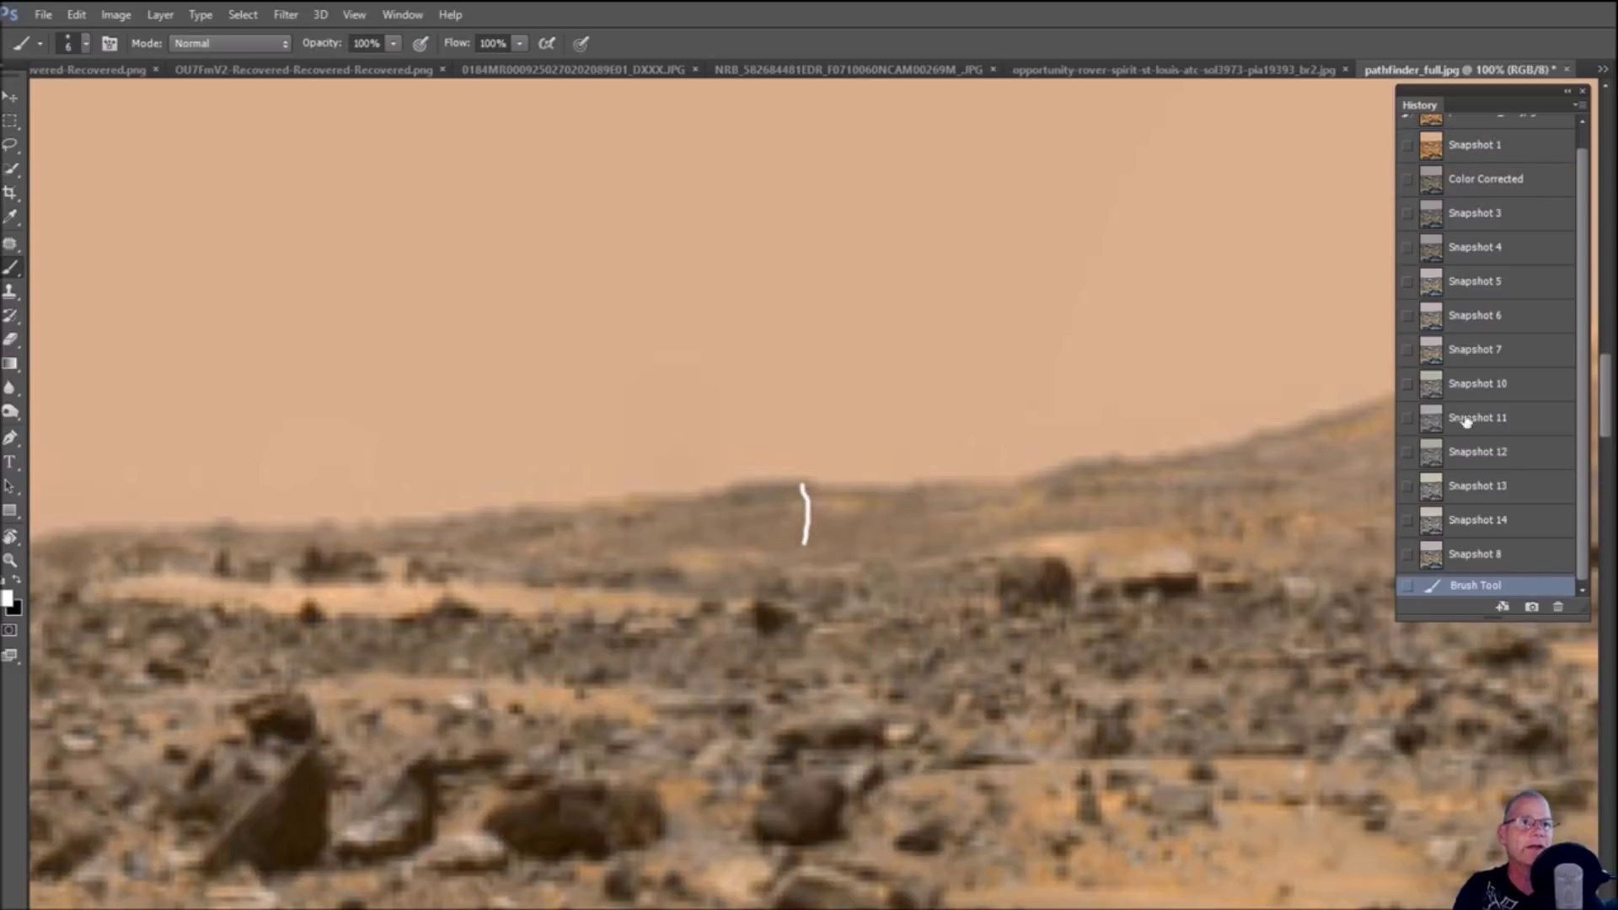
pyautogui.click(1495, 420)
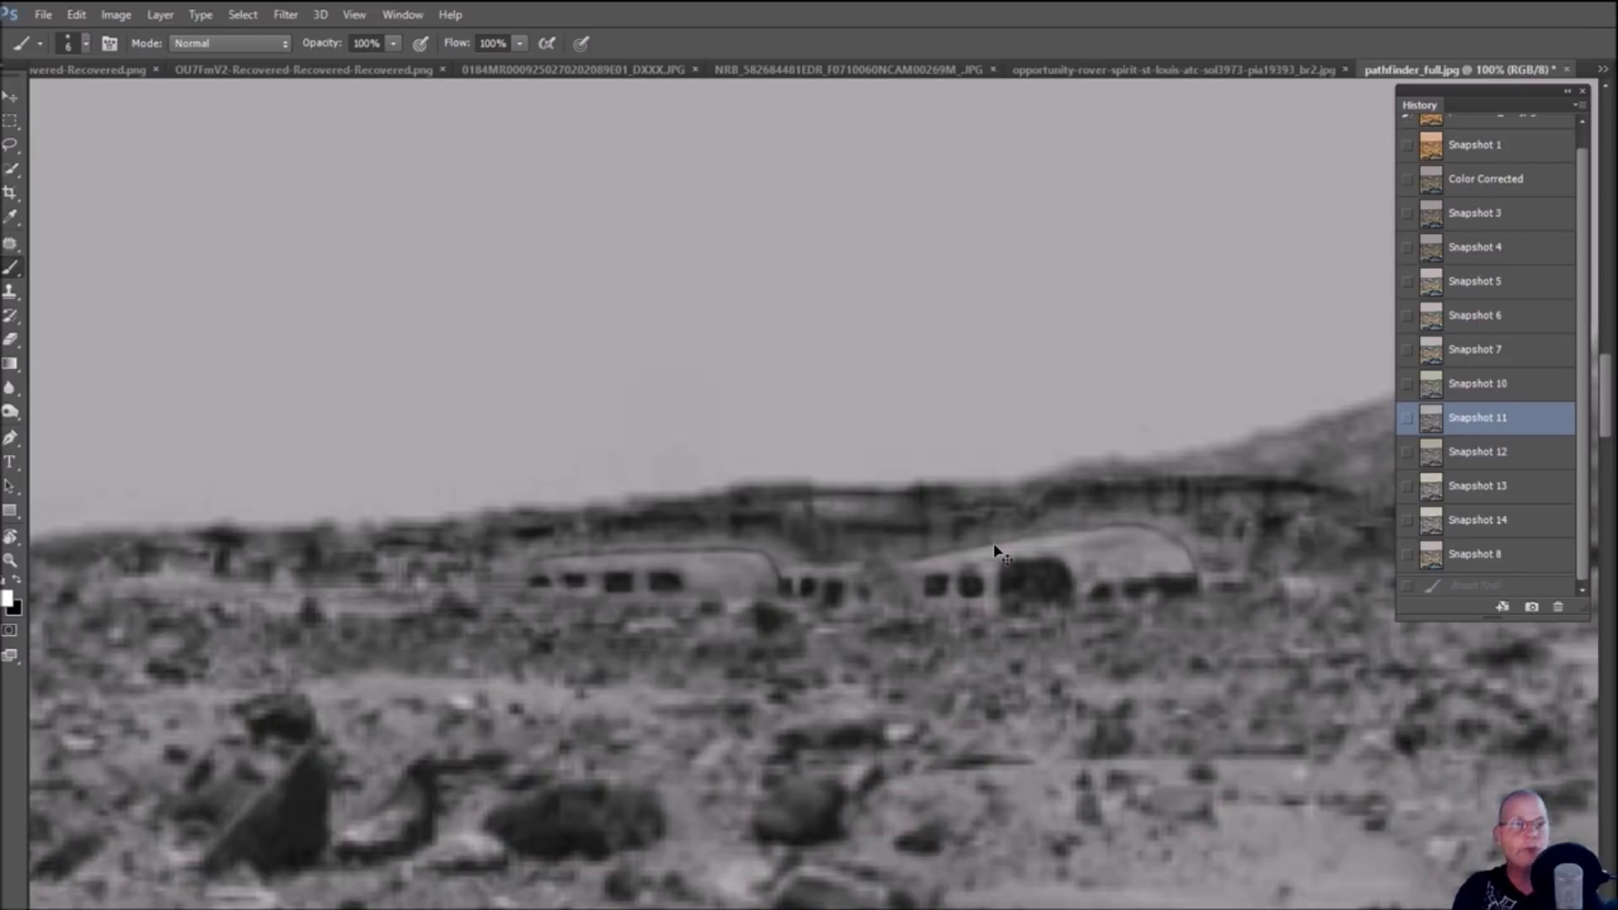
# Compare Snapshots 12, 8 and 7 around the dome-like structures at 66.7% and 100% magnification, ending on Snapshot 8
pyautogui.scroll(-1, 994, 548)
pyautogui.scroll(-1, 994, 549)
pyautogui.click(1534, 460)
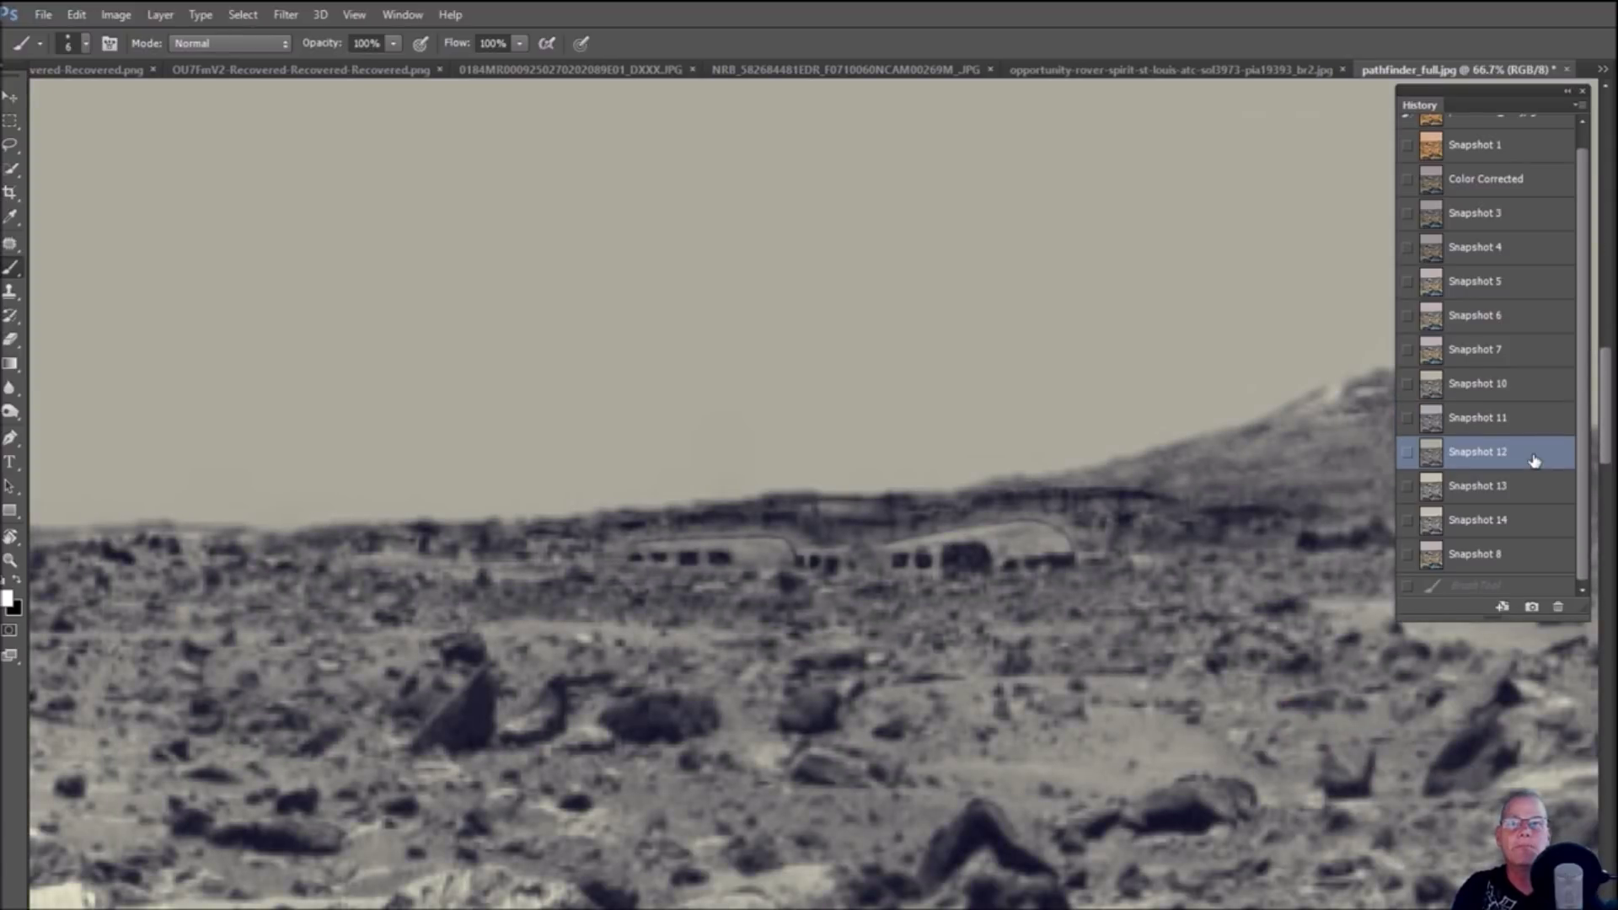
pyautogui.click(1504, 558)
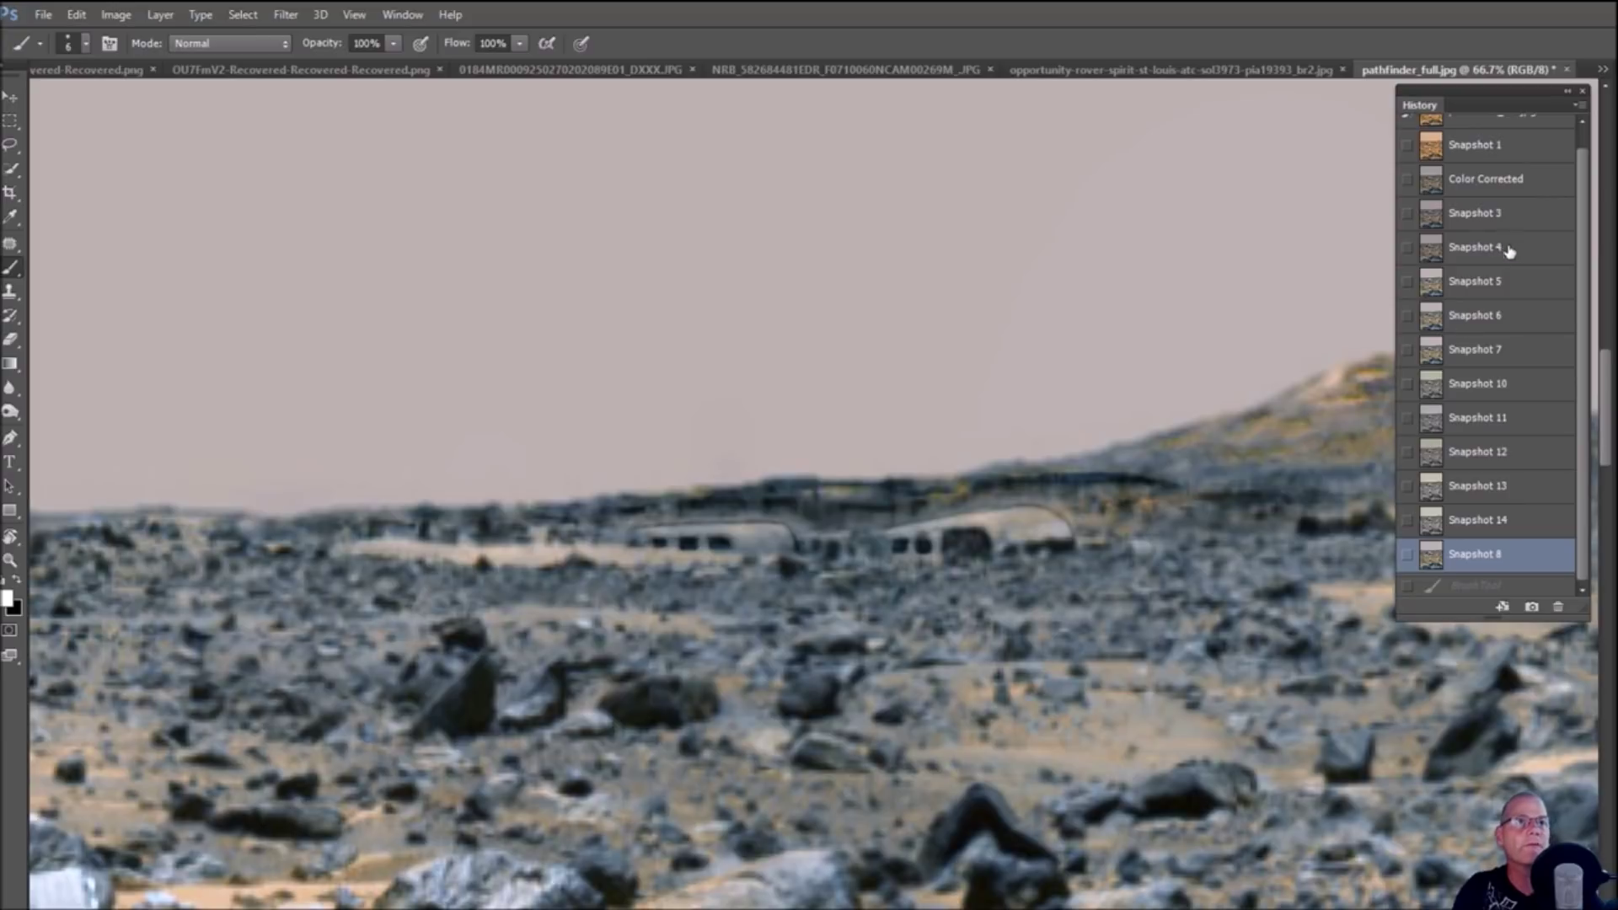
pyautogui.click(1526, 346)
pyautogui.scroll(1, 917, 409)
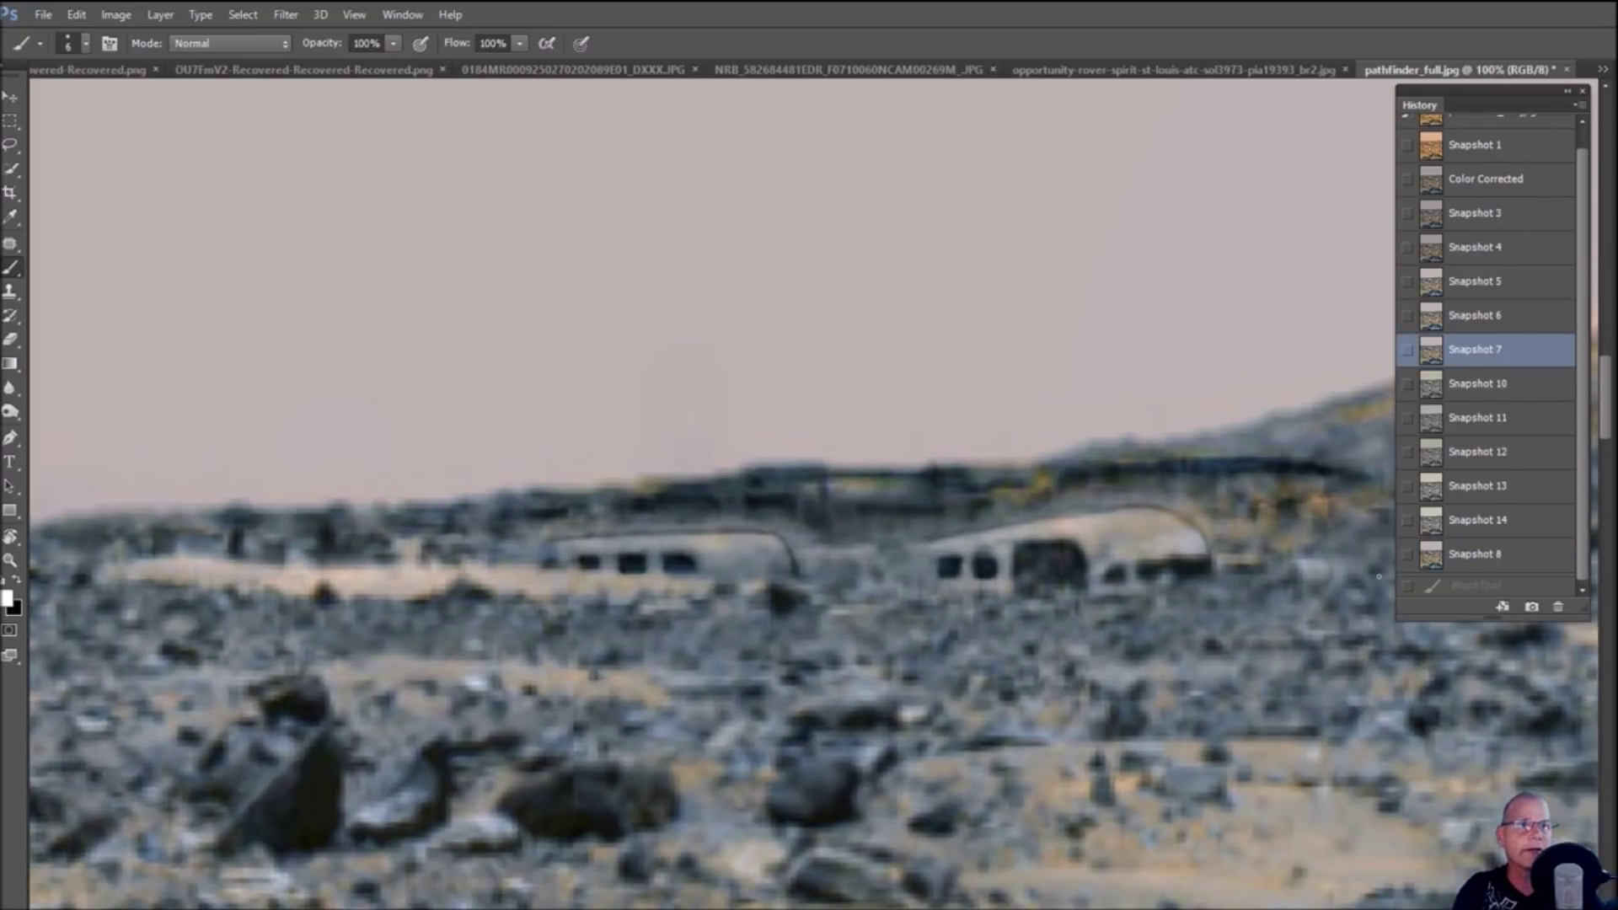
pyautogui.click(1490, 563)
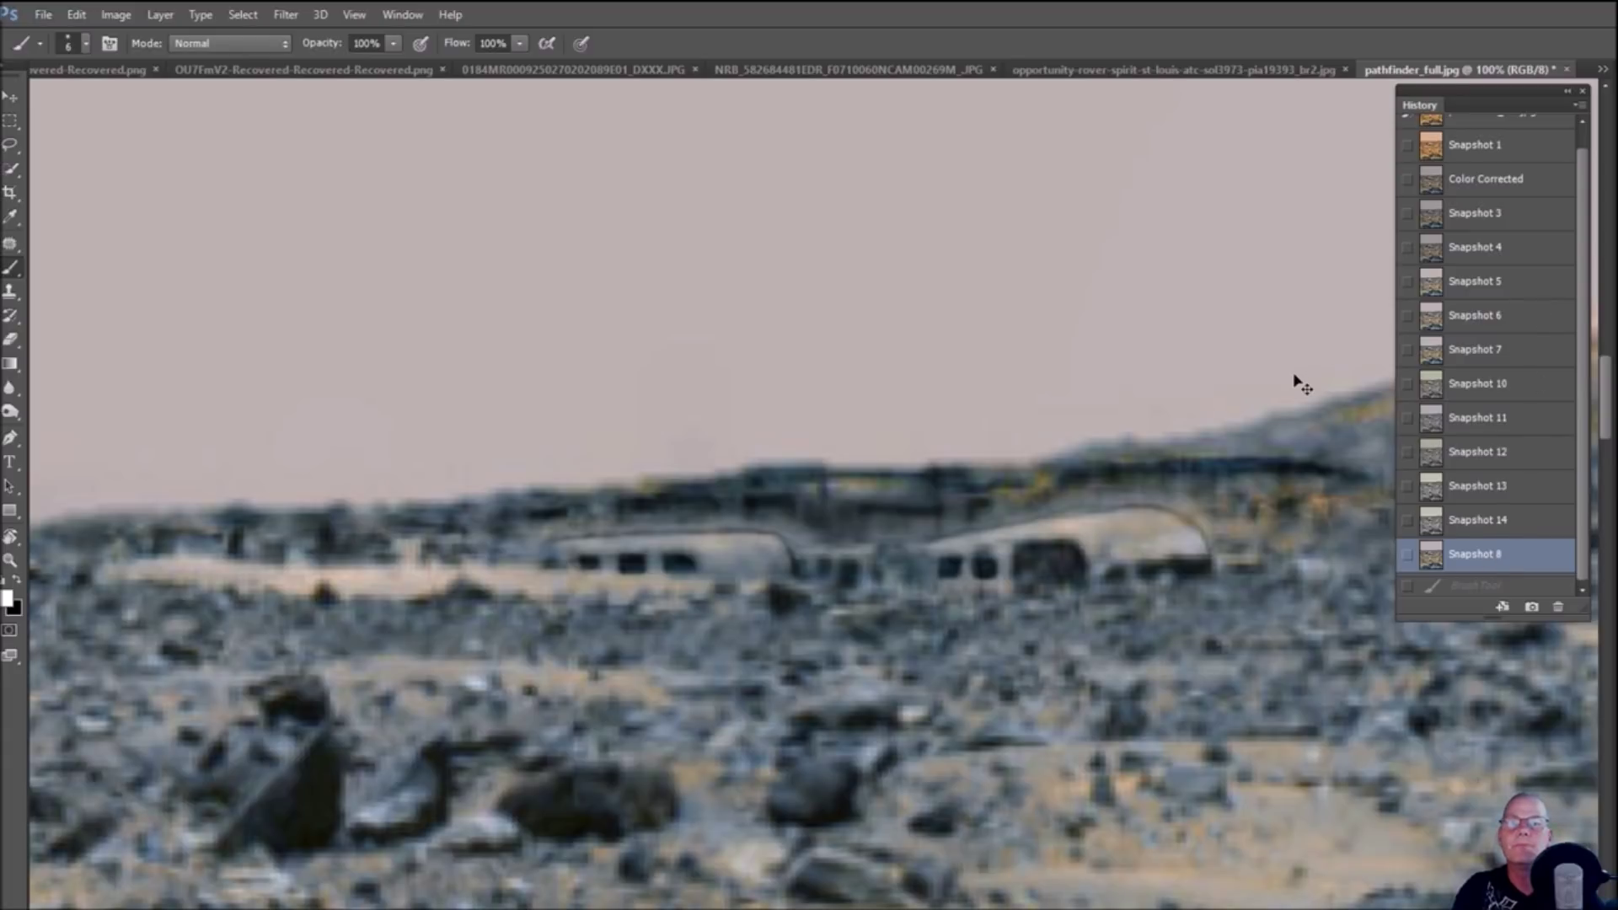
# Circle in white brush on Snapshot 8 the pale elongated feature among the rocks near the rover's antenna, at 66.7% magnification
pyautogui.hotkey('ctrl', '-')
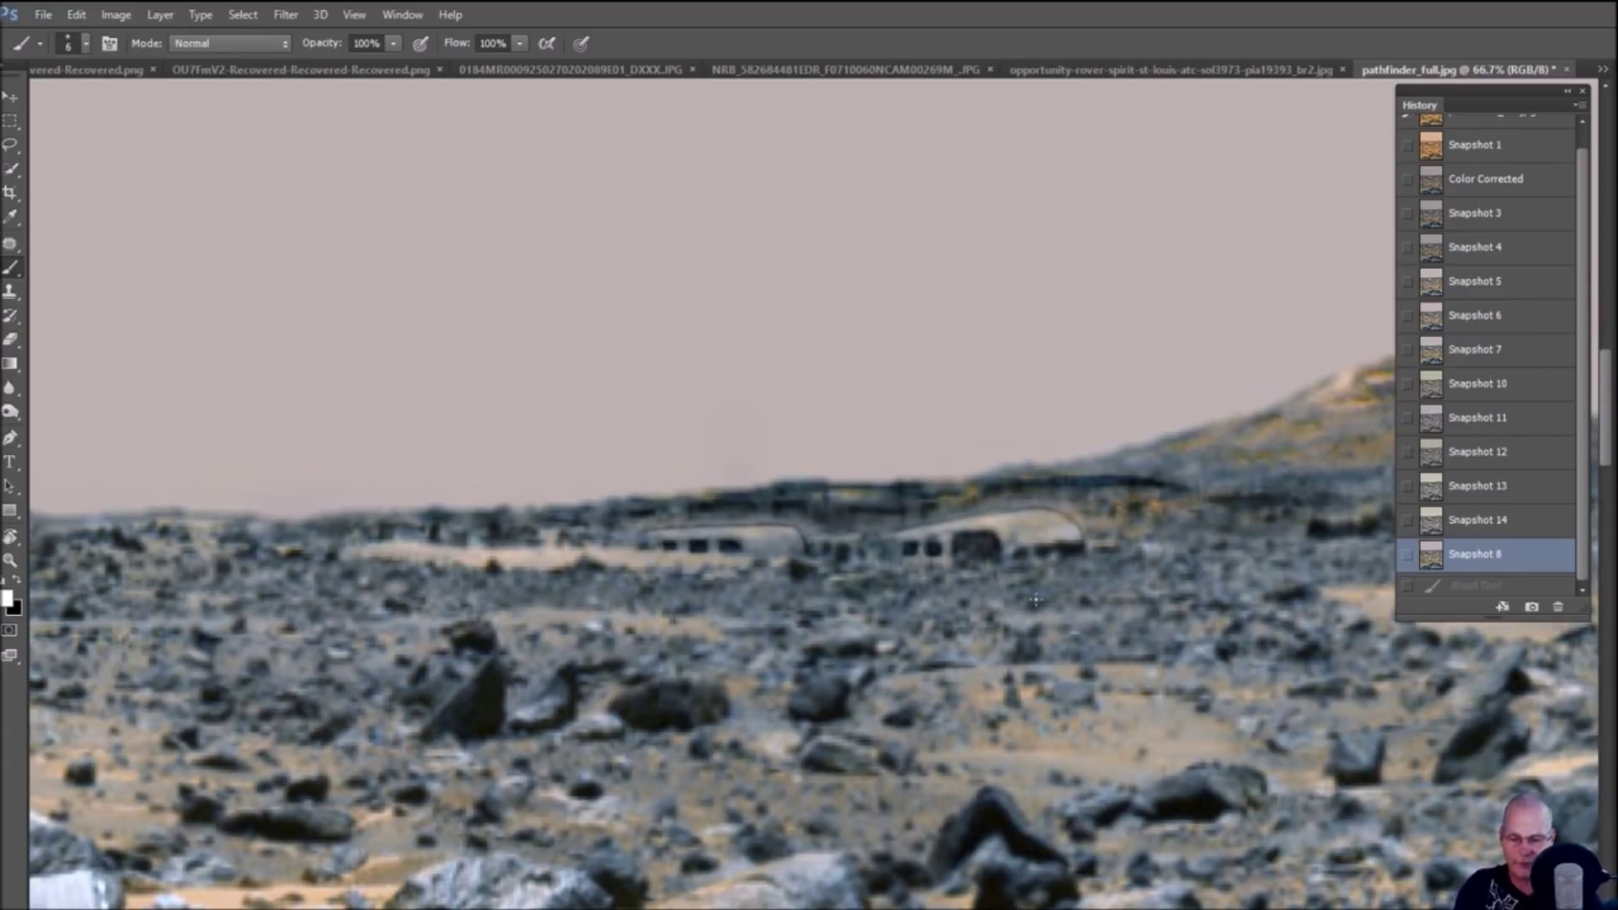
pyautogui.hscroll(3, 814, 632)
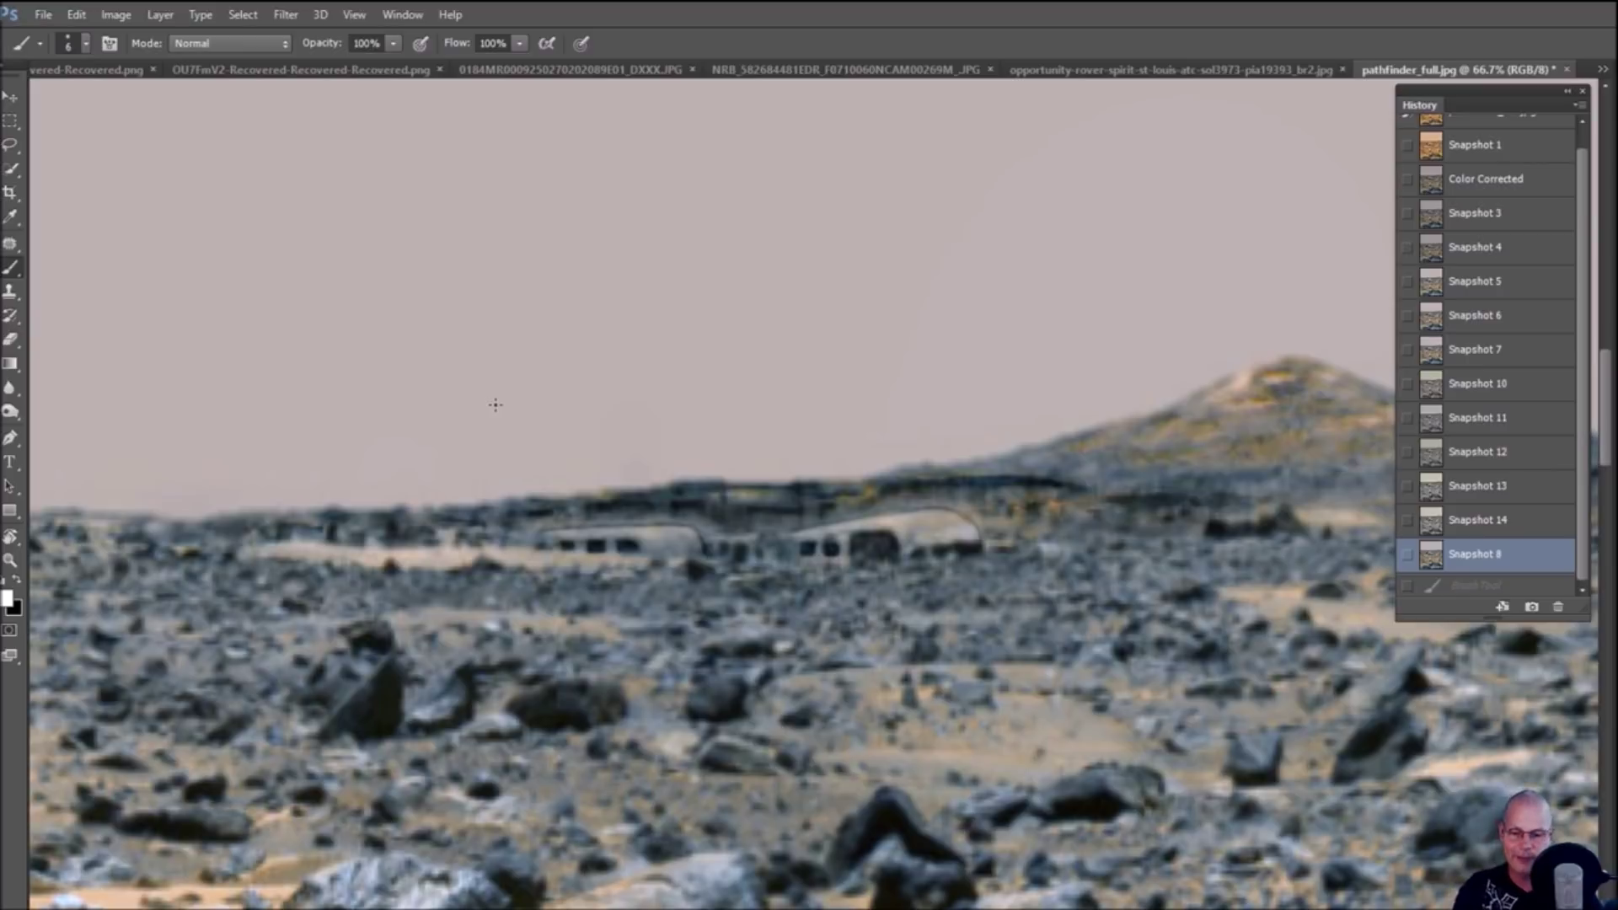
pyautogui.hotkey('ctrl', '-')
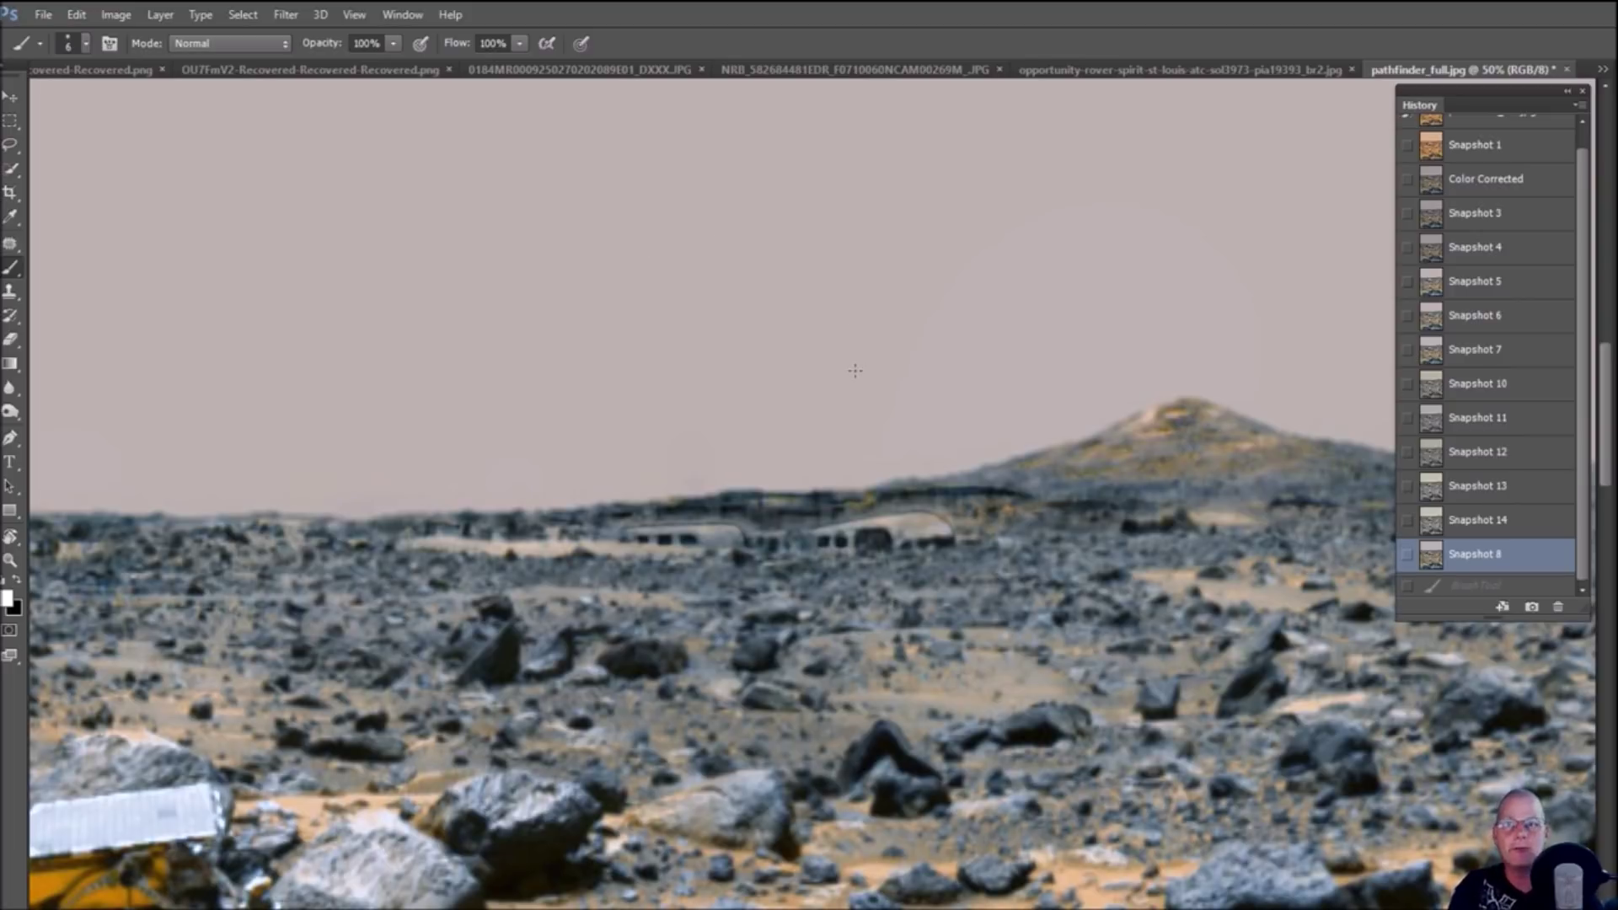
pyautogui.hotkey('ctrl', '-')
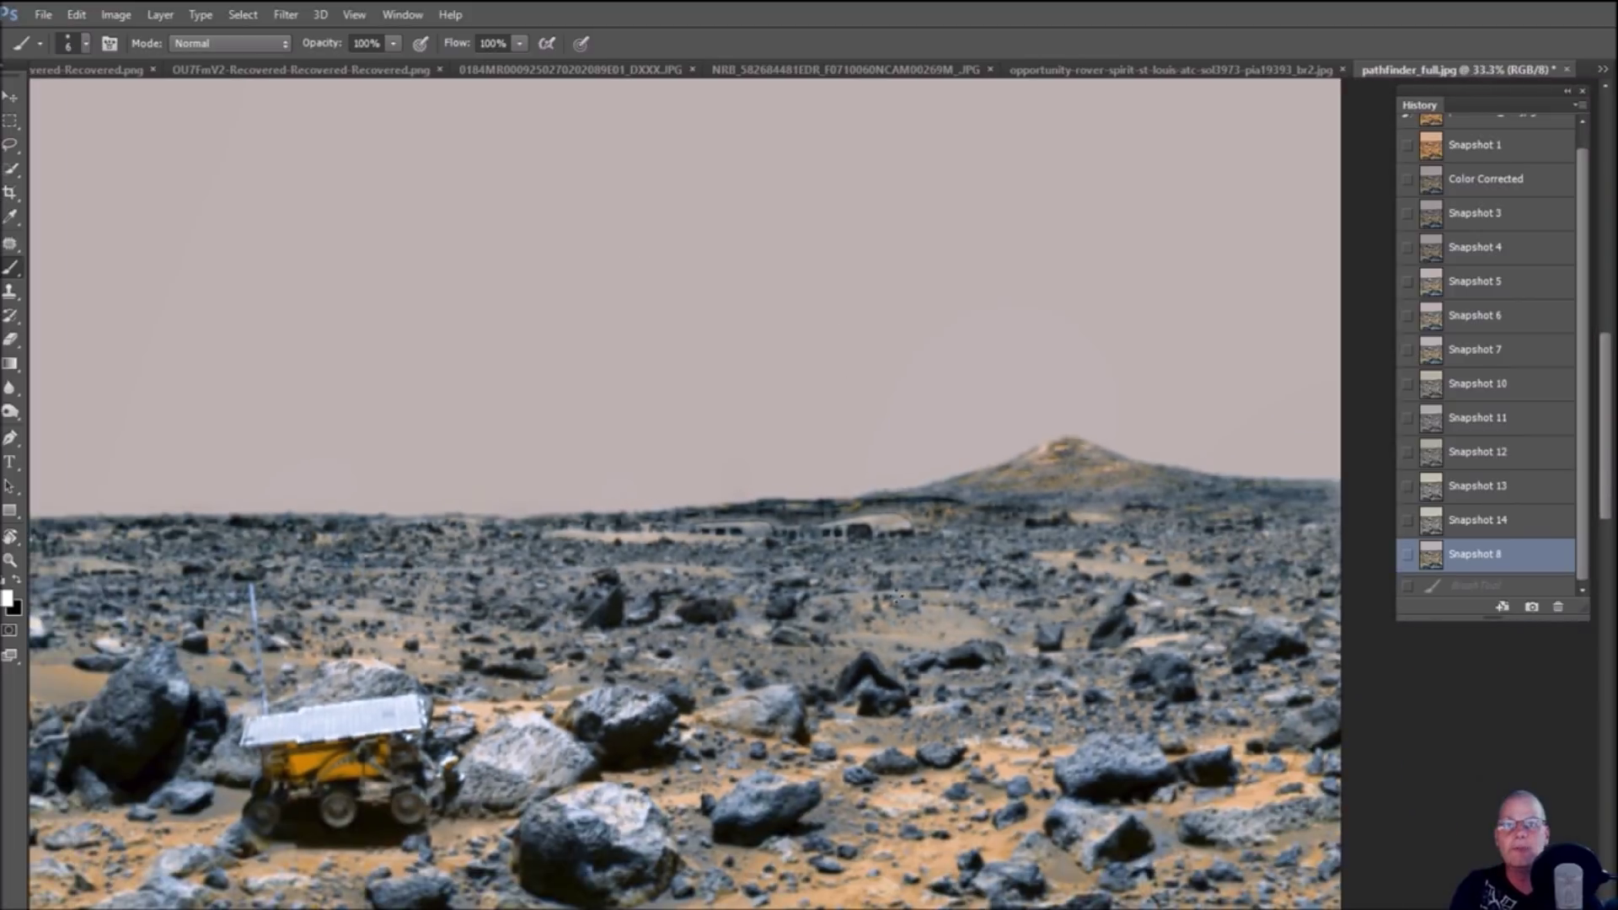
pyautogui.moveTo(139, 537); pyautogui.dragTo(792, 583)
pyautogui.hotkey('ctrl', '+')
pyautogui.hotkey('ctrl', '+')
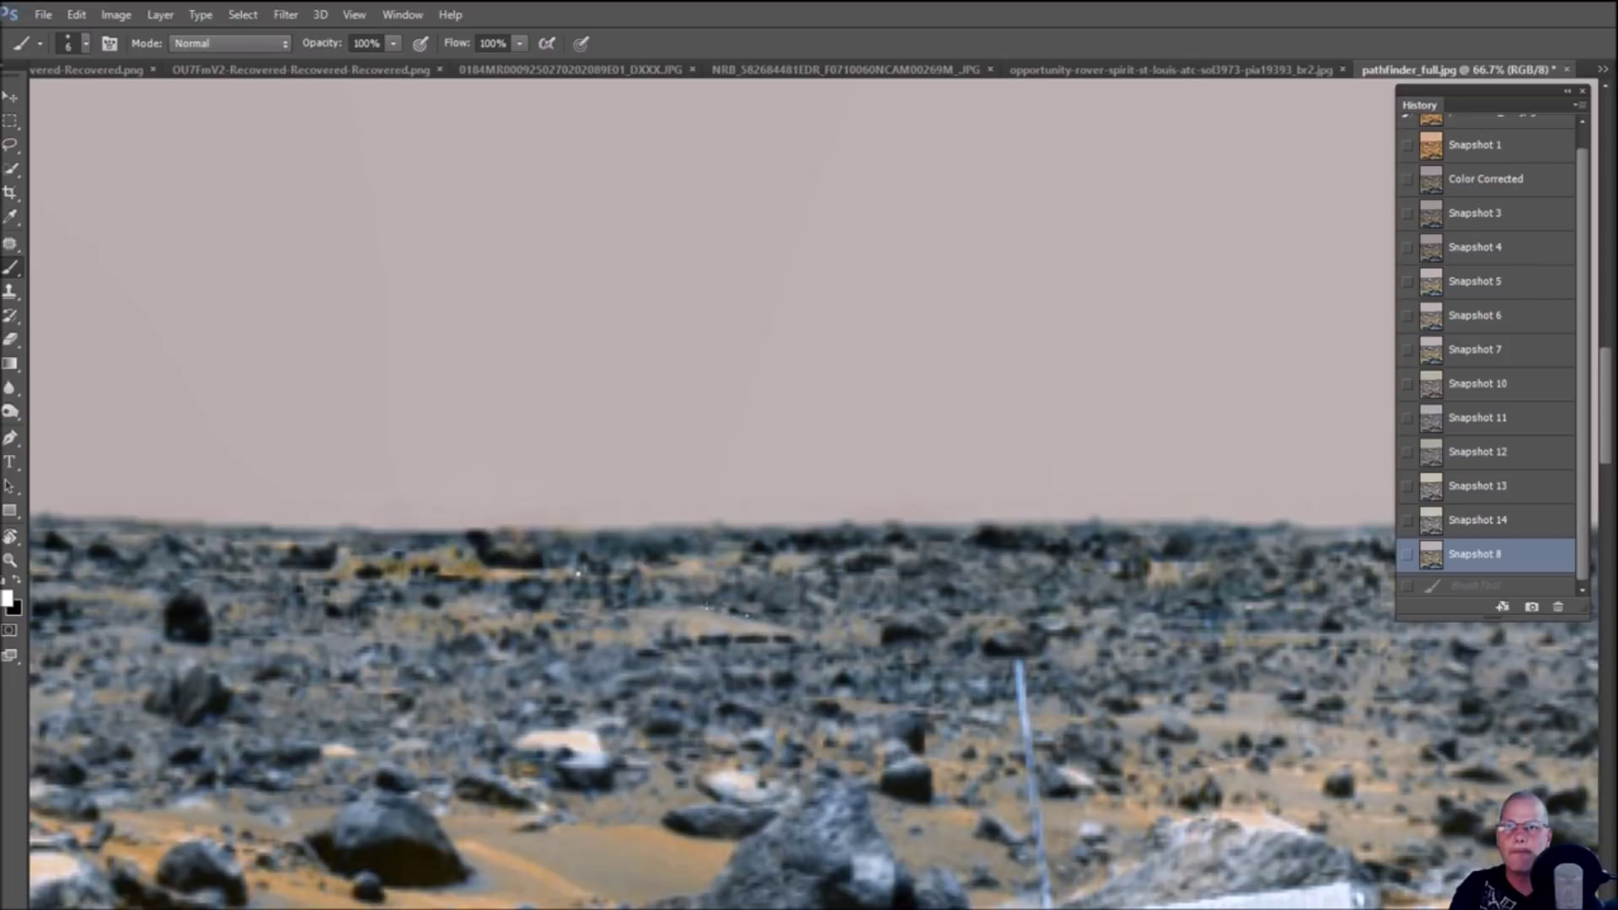
pyautogui.moveTo(748, 616)
pyautogui.mouseDown()
pyautogui.moveTo(606, 684)
pyautogui.moveTo(792, 576)
pyautogui.mouseUp()
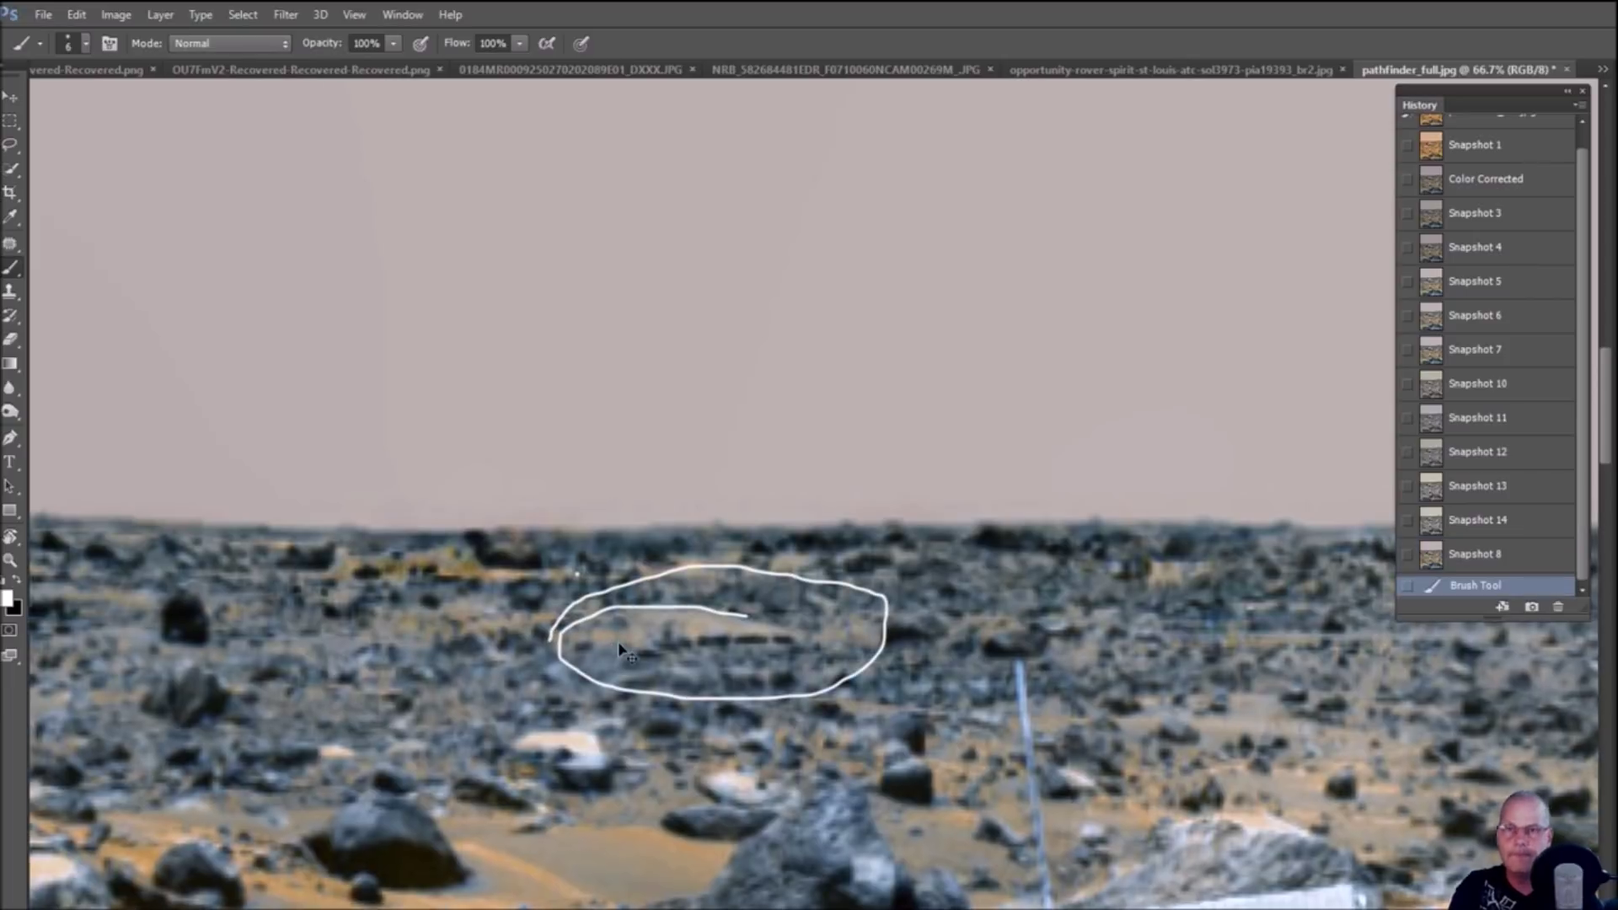
# Switch to Snapshot 14 and examine the elongated feature near the rover's antenna and the dome-like structures
pyautogui.hotkey('ctrl', '+')
pyautogui.click(1507, 529)
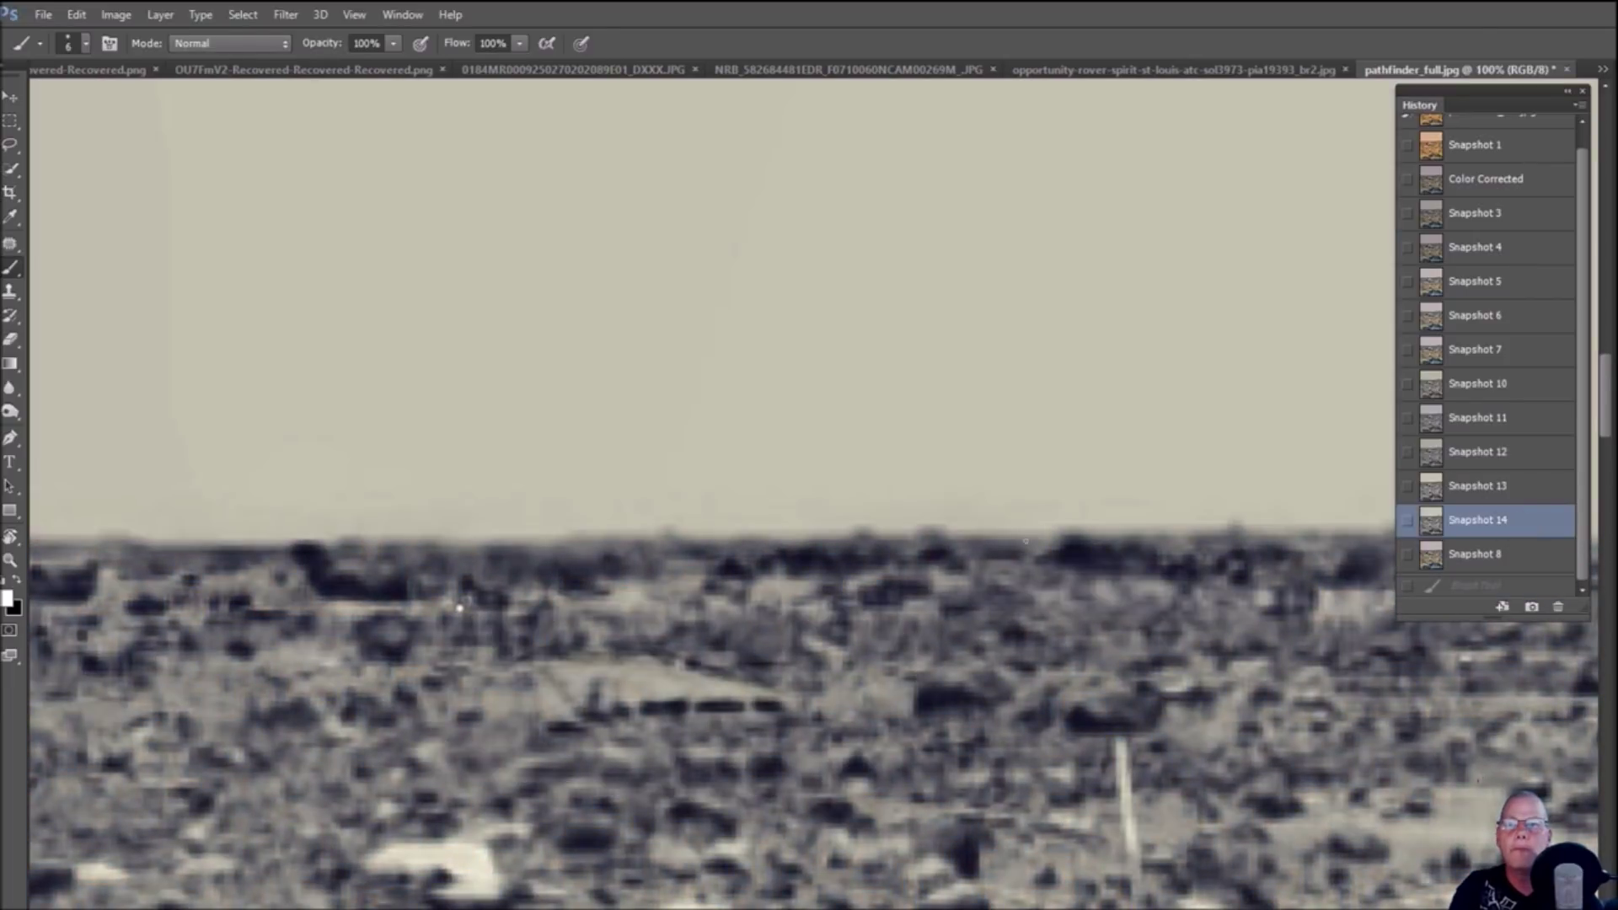
pyautogui.hotkey('ctrl', '-')
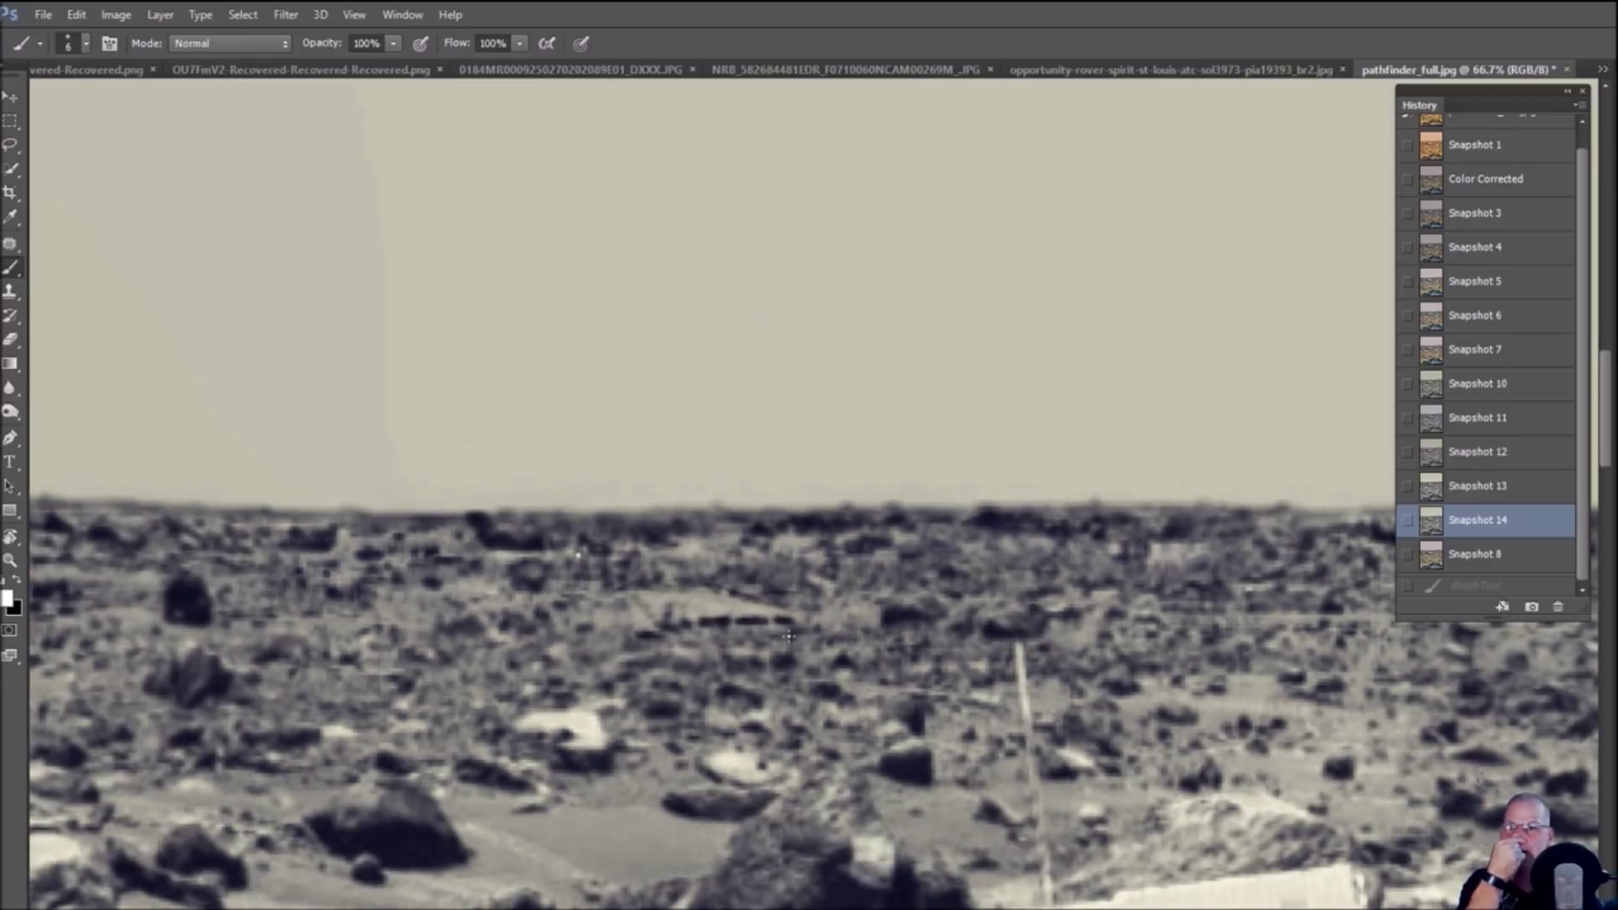
pyautogui.moveTo(578, 554); pyautogui.dragTo(821, 472)
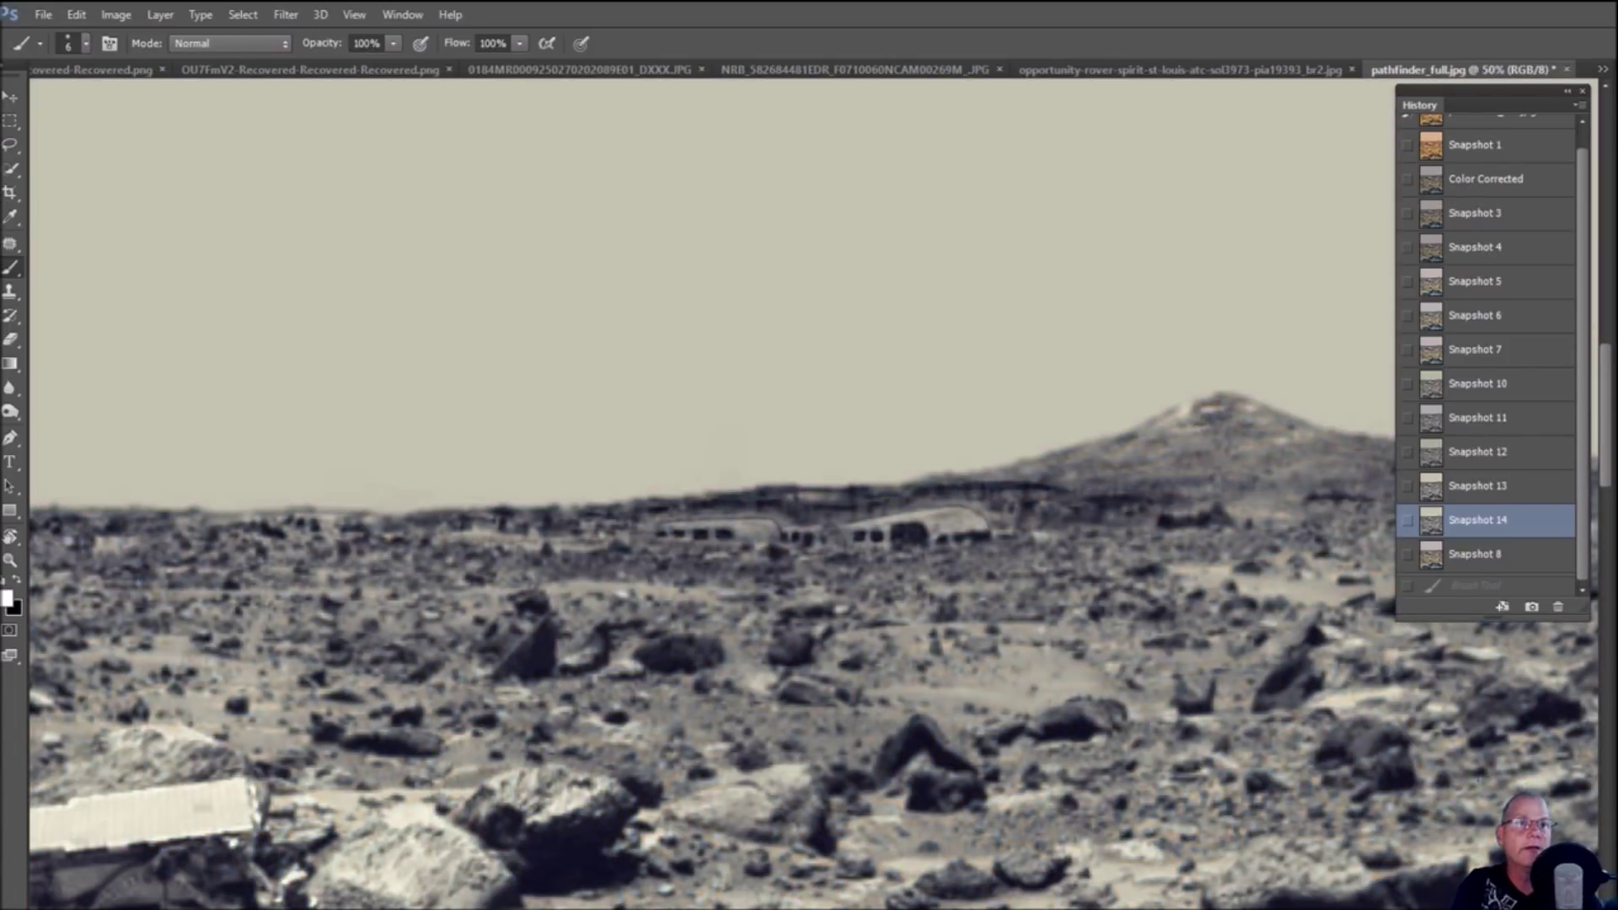
# Return to Snapshot 8 and view the rover, hill and dome-like structures at 25% and 50% magnification
pyautogui.click(1508, 555)
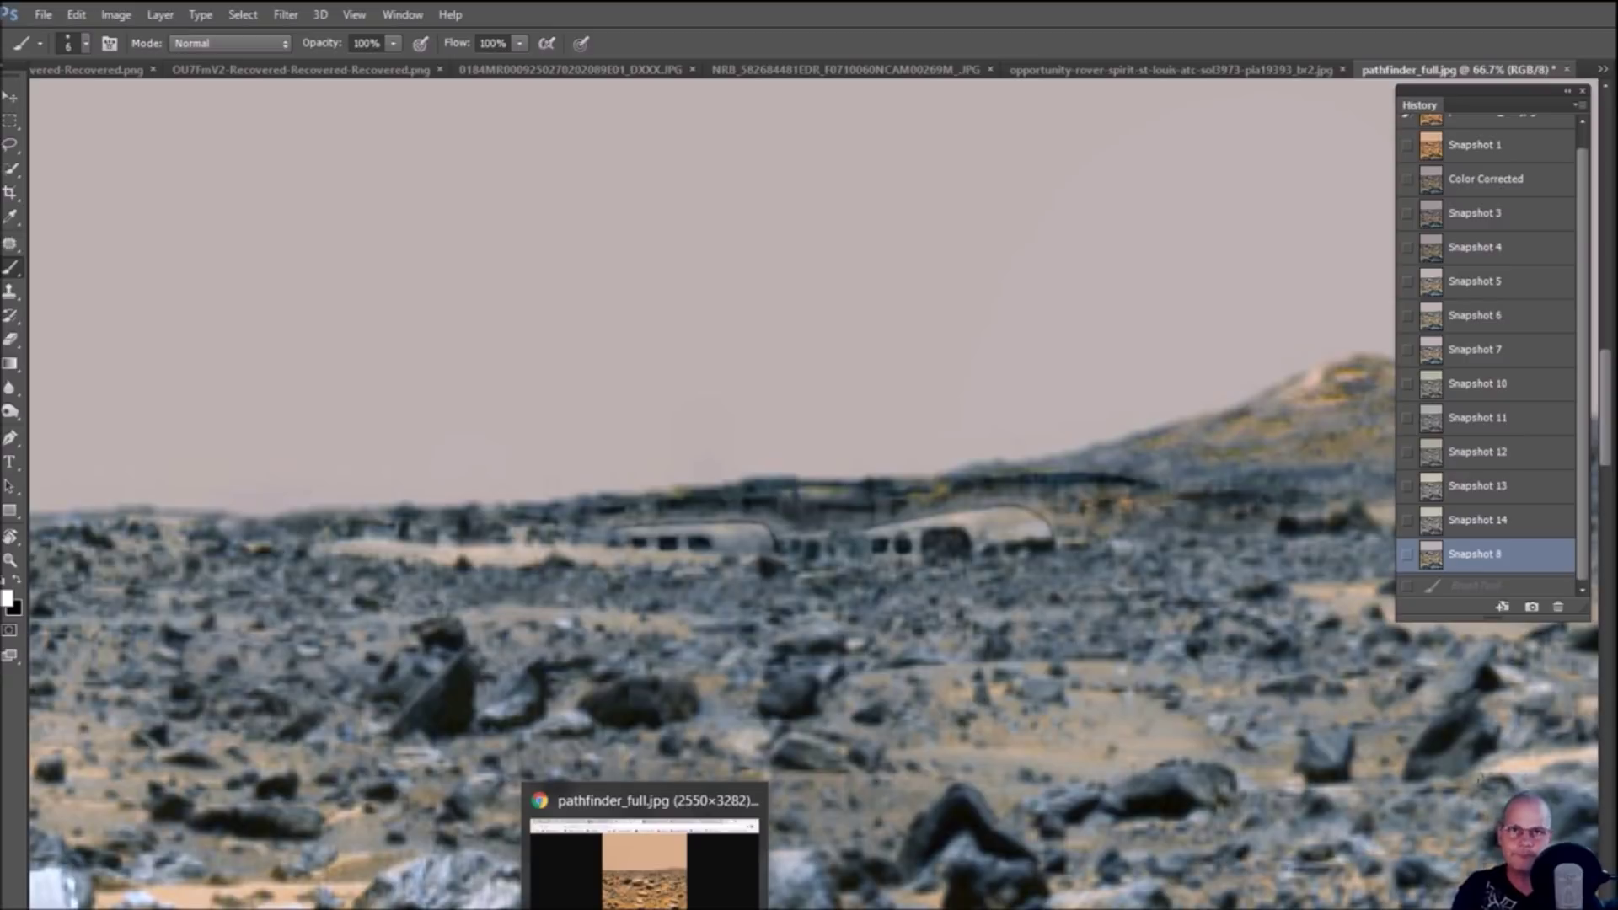
pyautogui.scroll(-3, 834, 666)
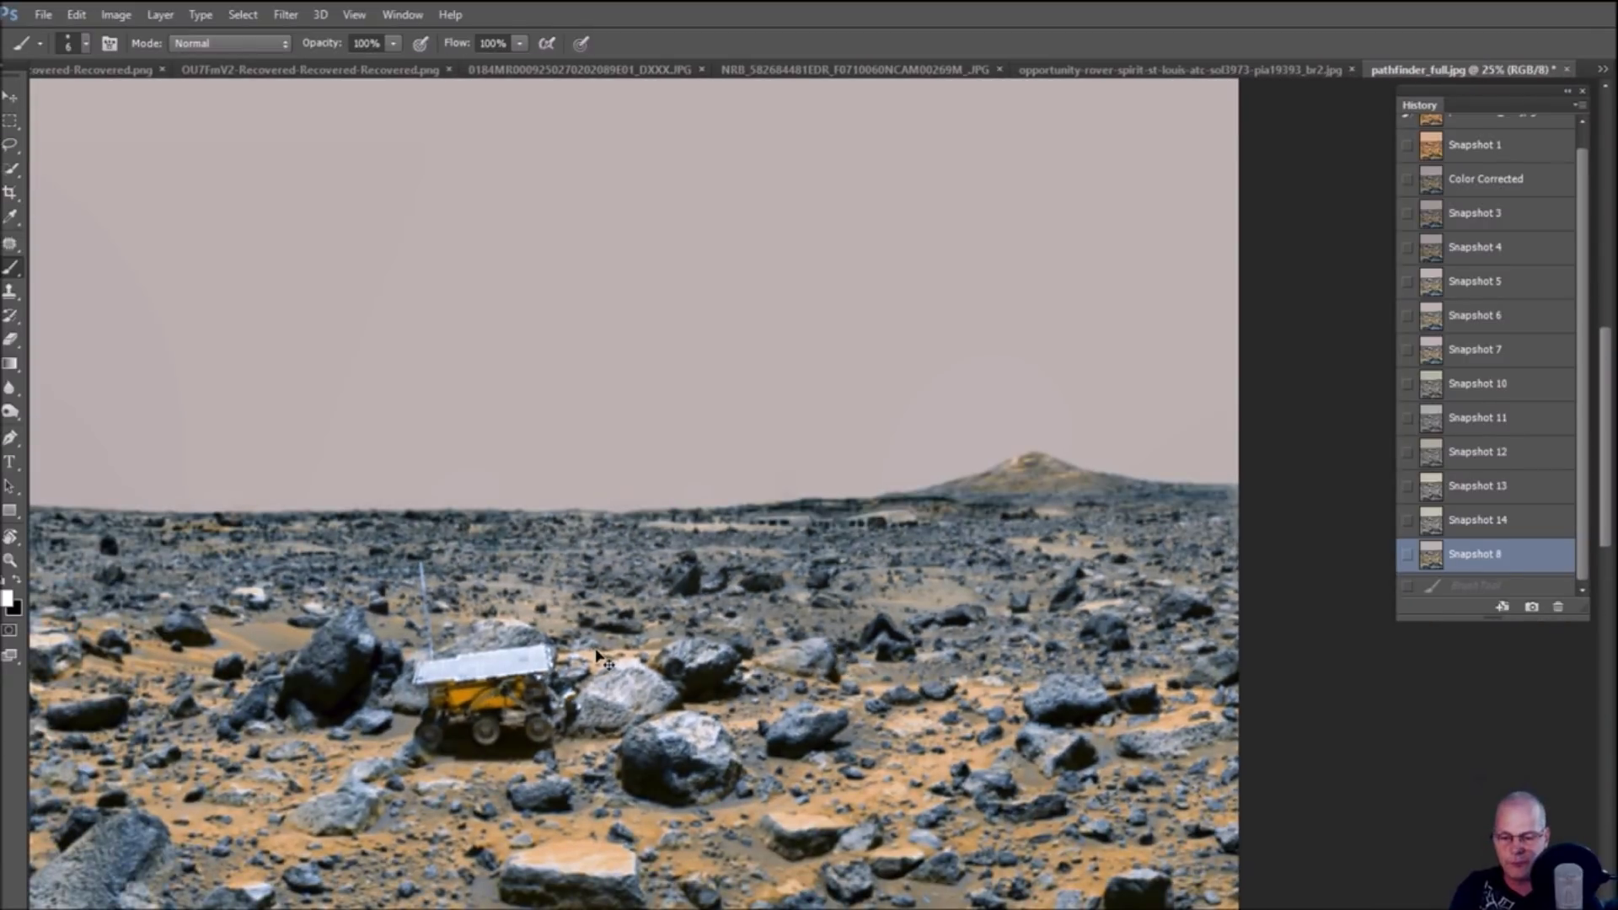
pyautogui.scroll(1, 581, 662)
pyautogui.hotkey('ctrl', '+')
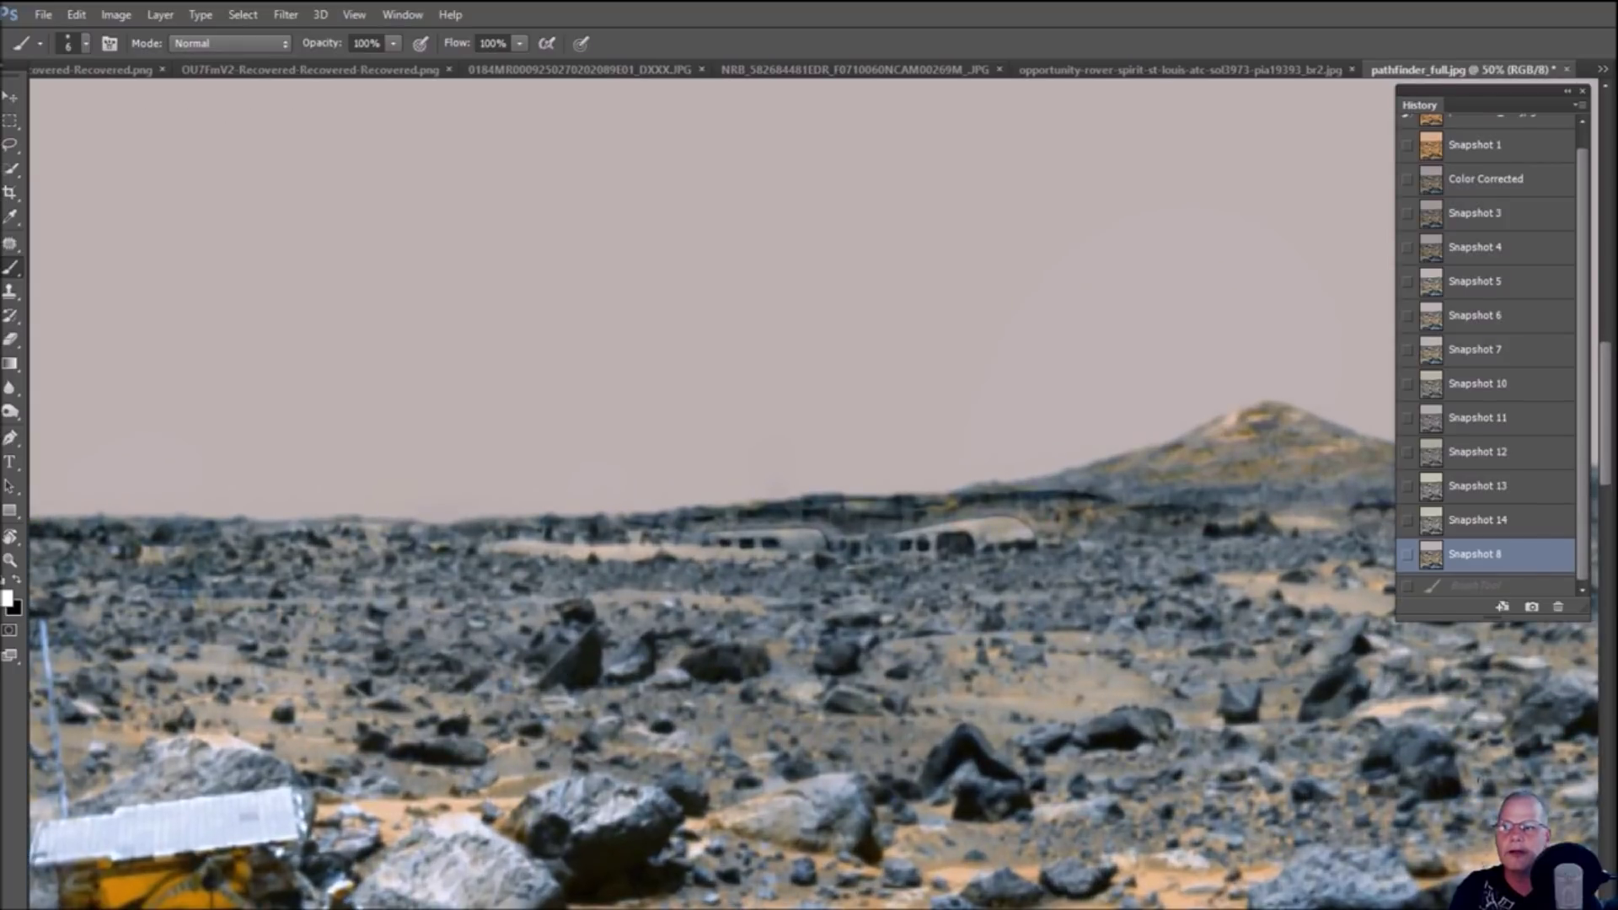
# Draw a white brush line on Snapshot 8 from the rover to the larger dome-like structure near the horizon
pyautogui.moveTo(357, 790); pyautogui.dragTo(969, 572)
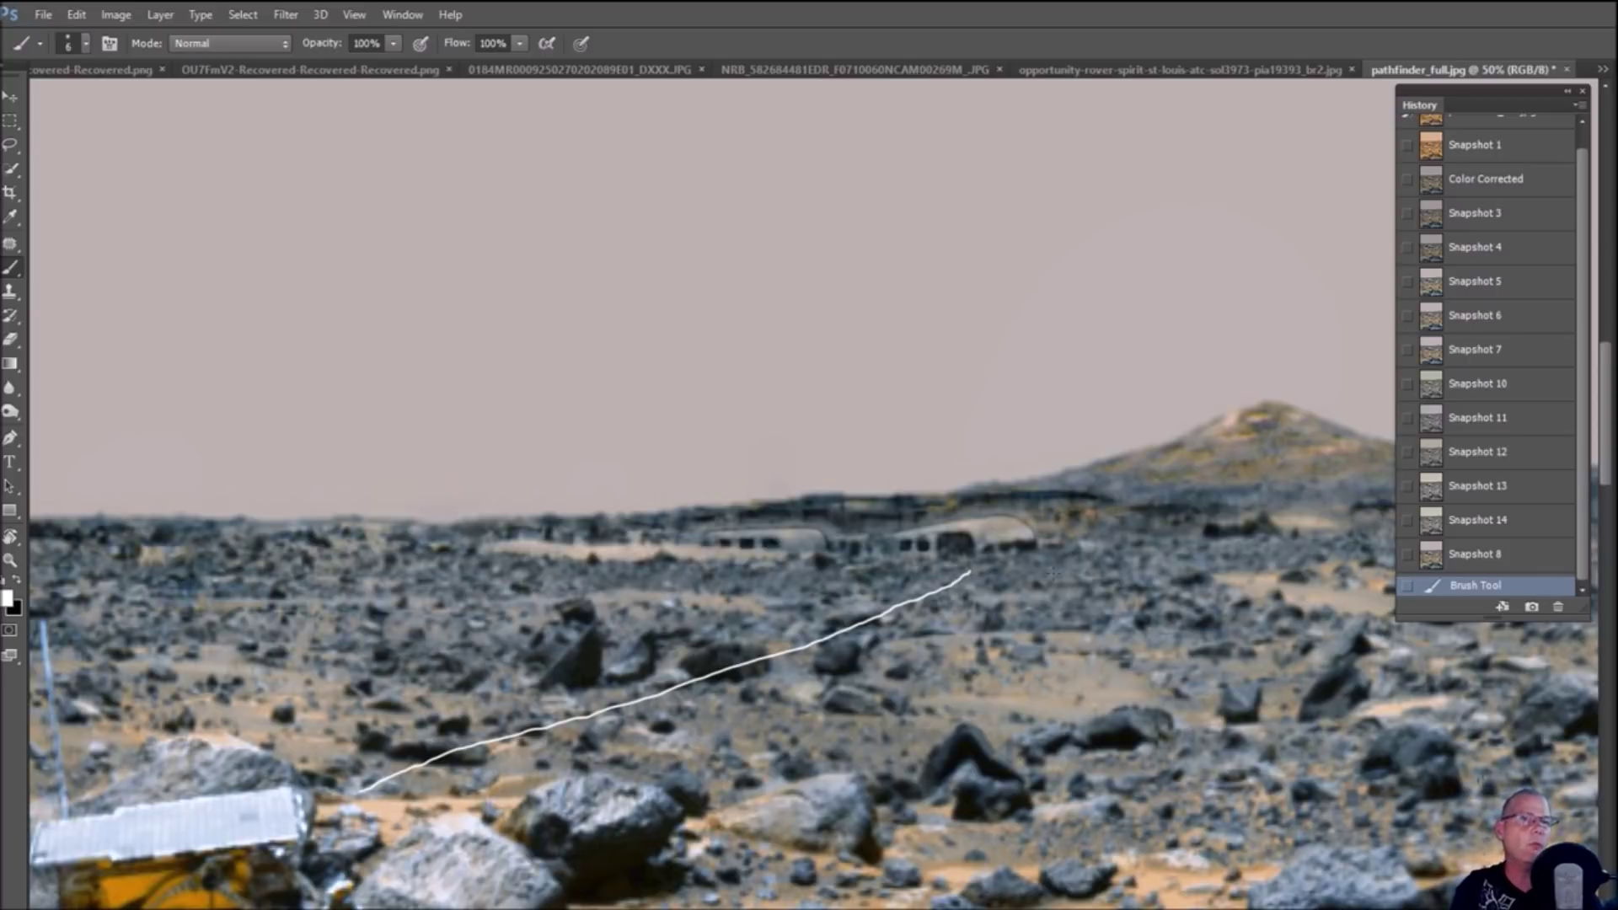
# Switch to the Chrome browser and show the YouTube video "Focal Length Explained 1 - Don't just zoom - MOVE!"
pyautogui.scroll(-1, 827, 513)
pyautogui.moveTo(587, 908)
pyautogui.click(587, 851)
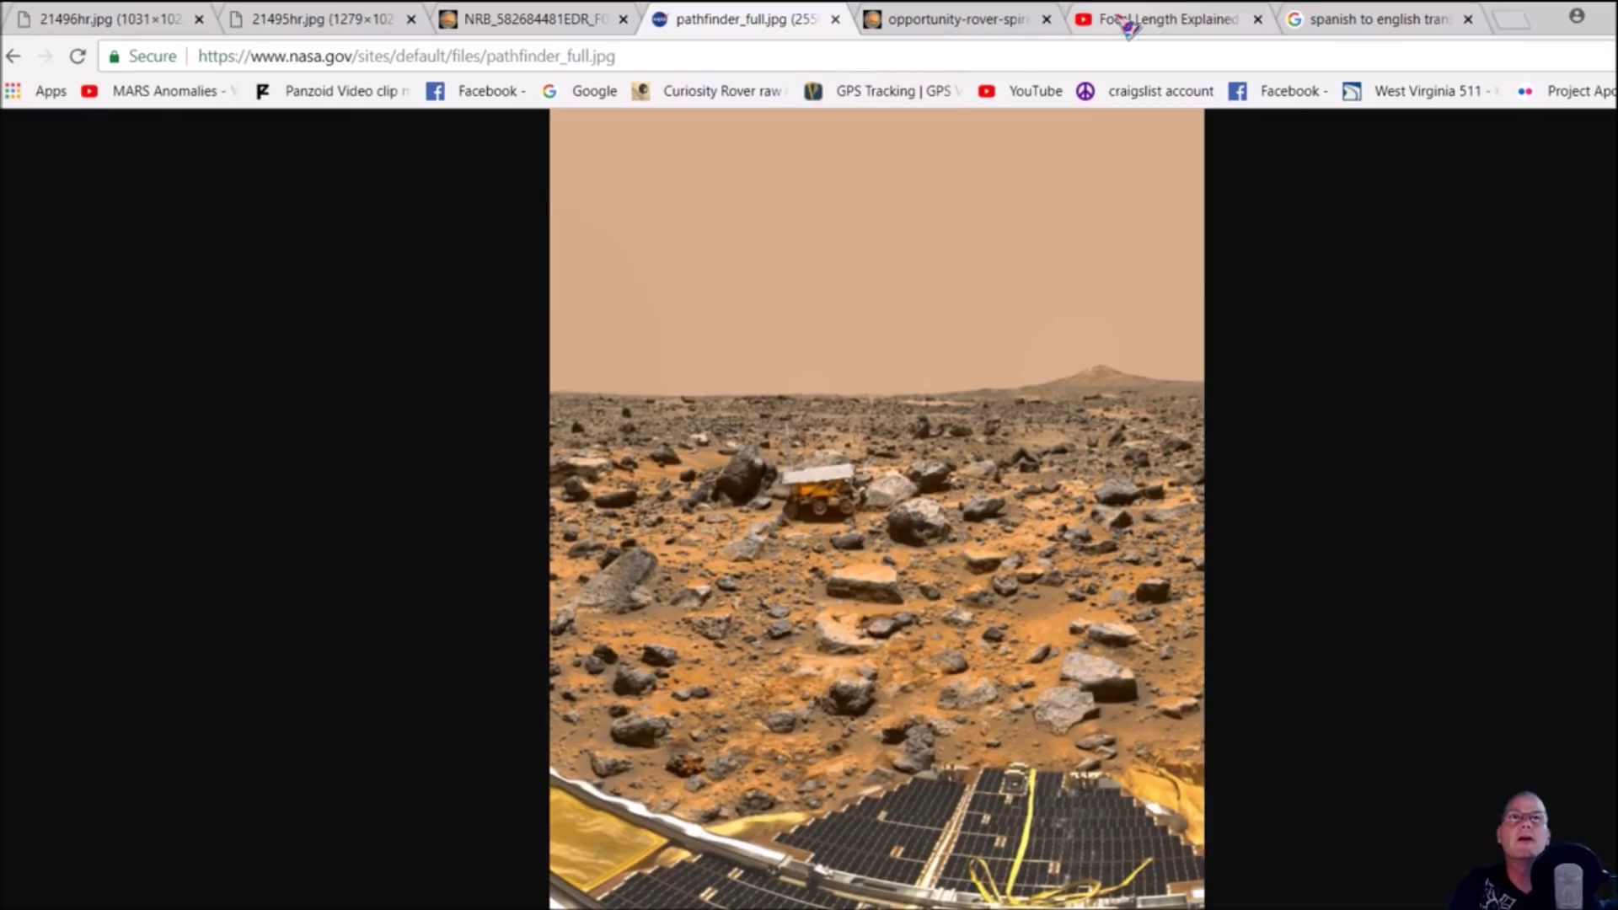
pyautogui.click(1120, 18)
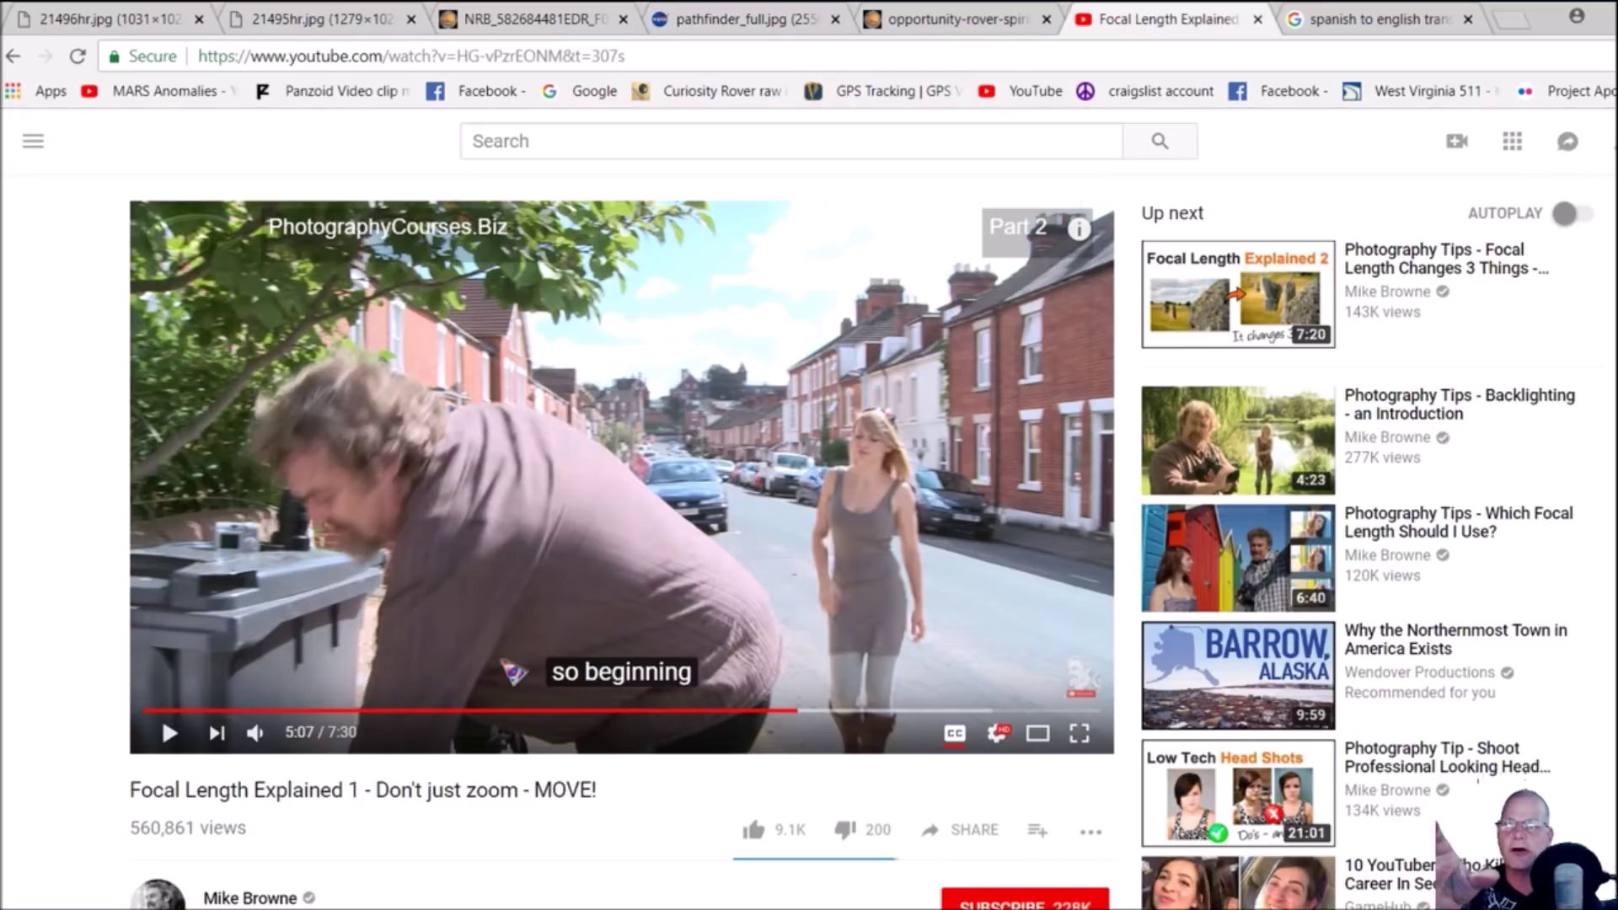
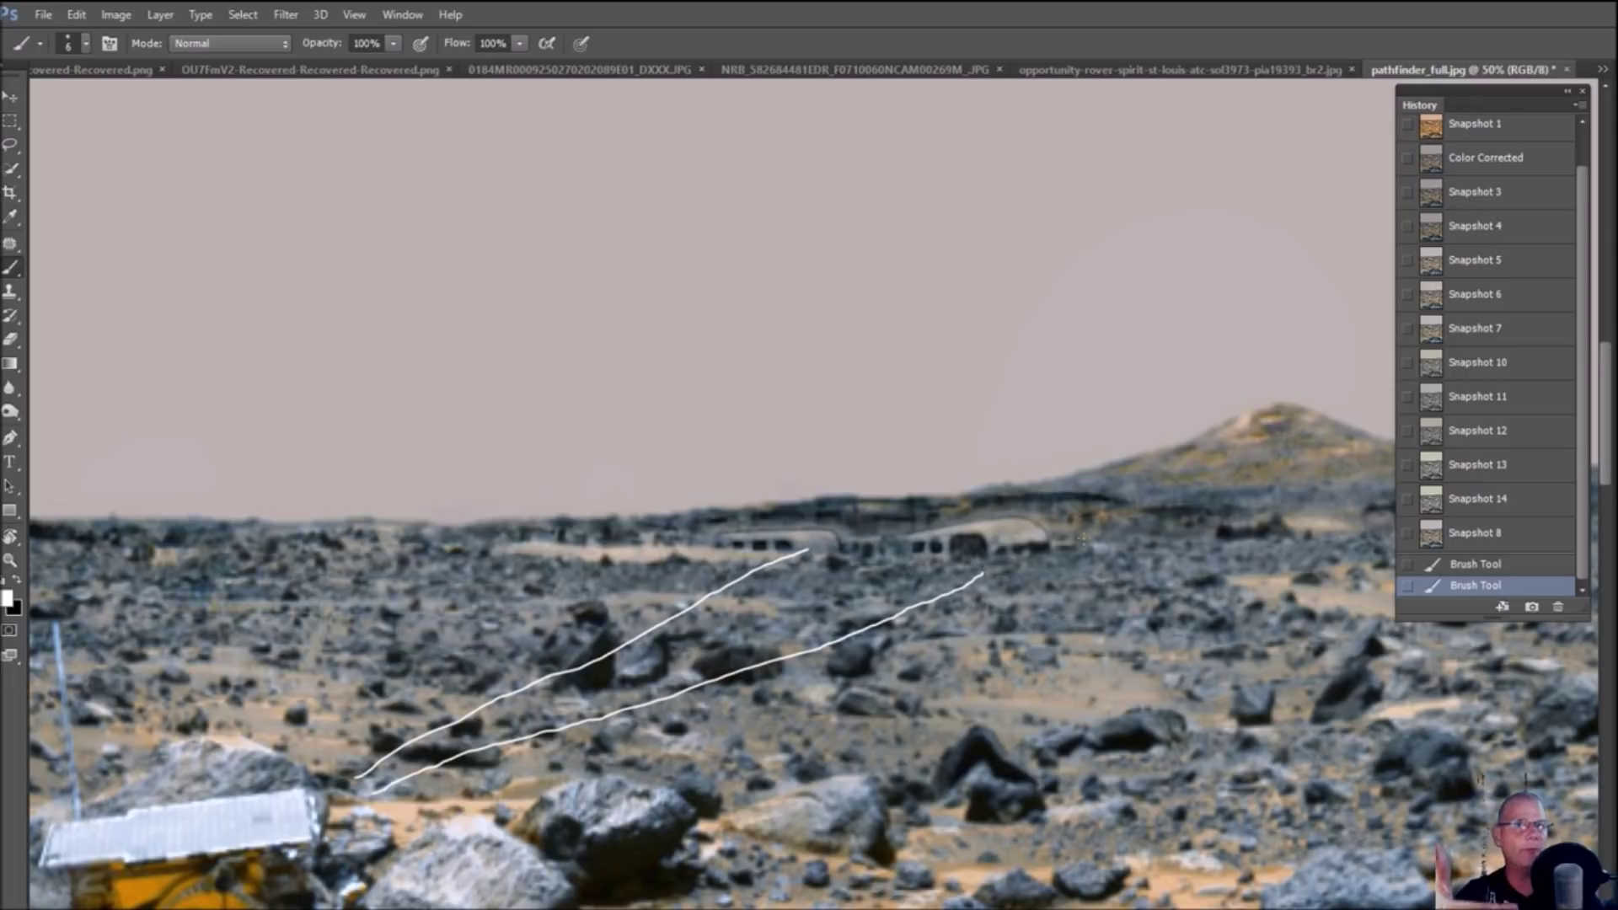
# View the two brush lines between the rover and the dome-like structures at 33.3% and 50%, and restore Snapshot 8
pyautogui.scroll(-2, 968, 514)
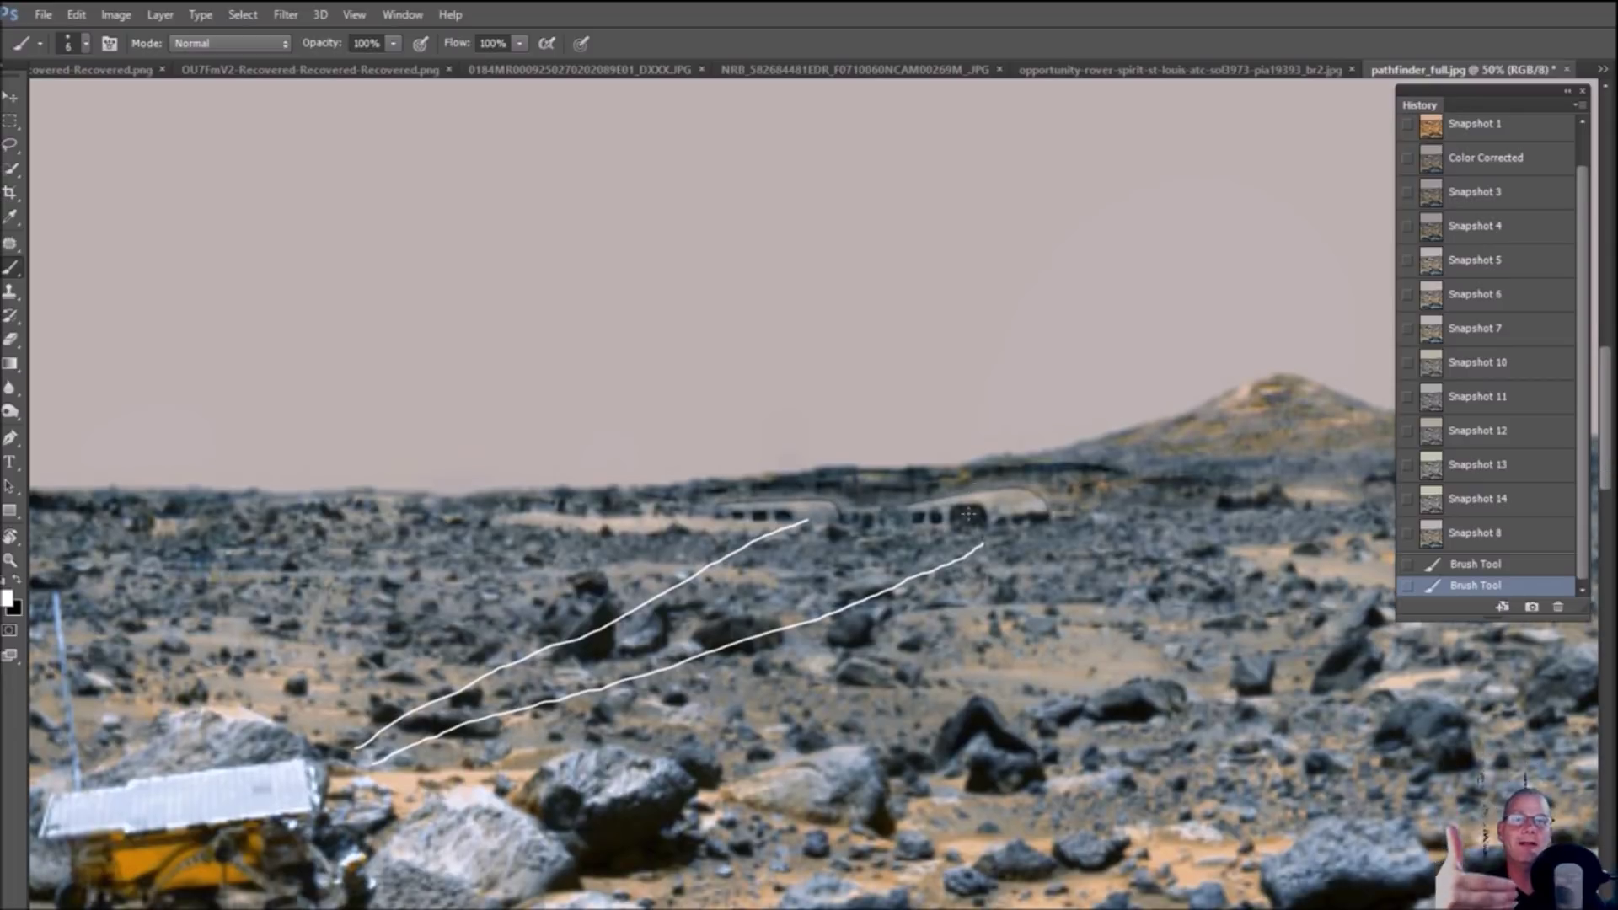
pyautogui.scroll(-1, 968, 512)
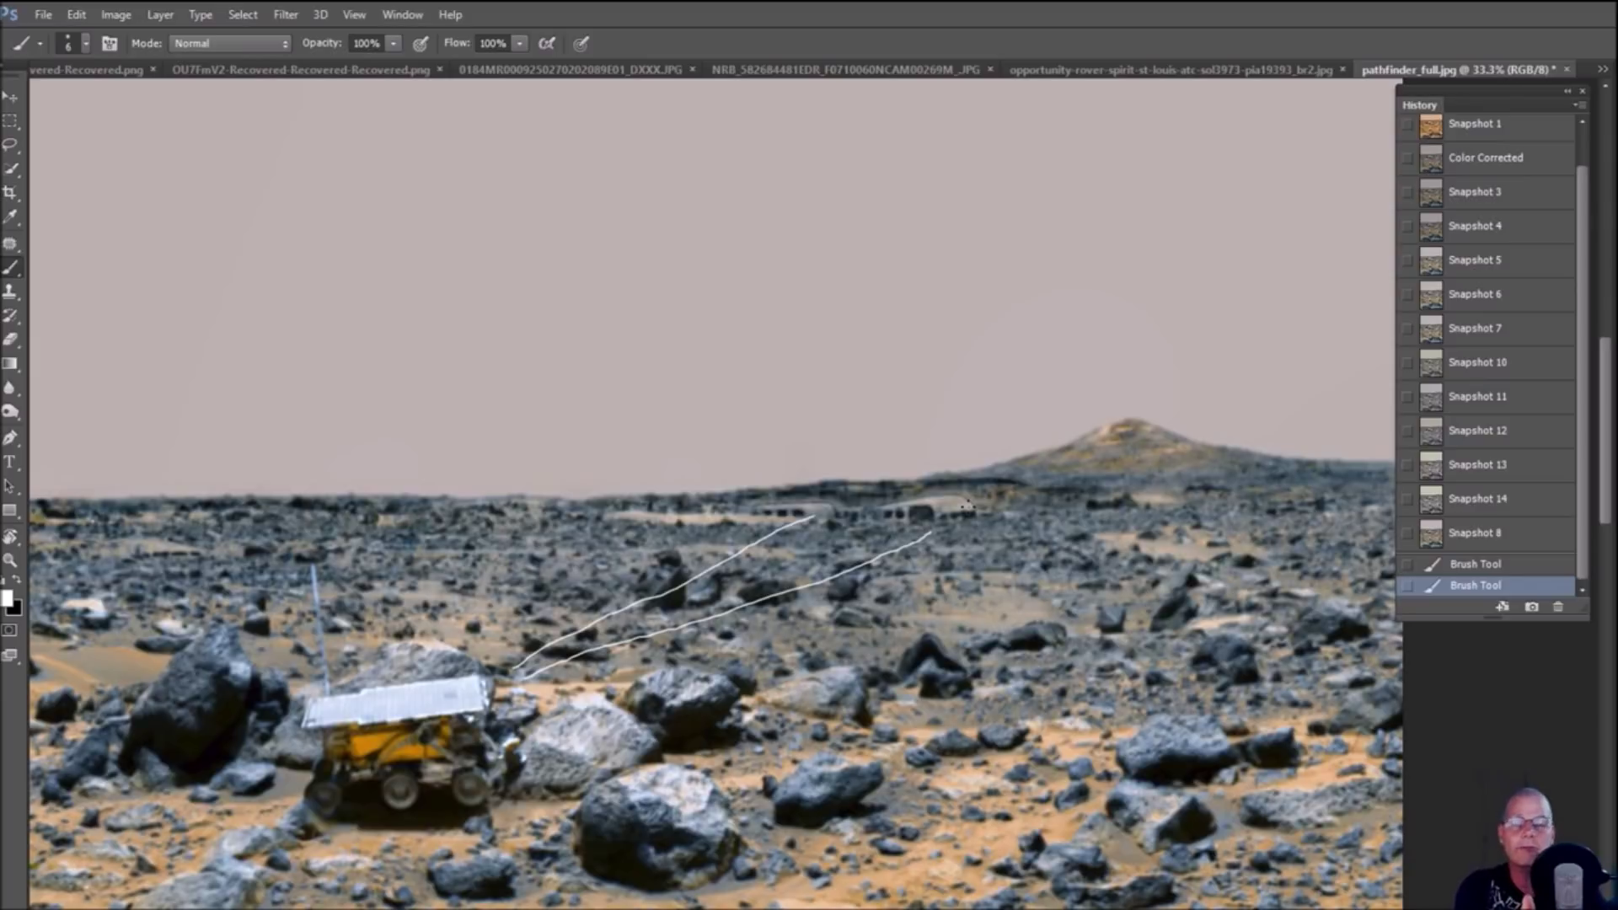
pyautogui.scroll(1, 968, 509)
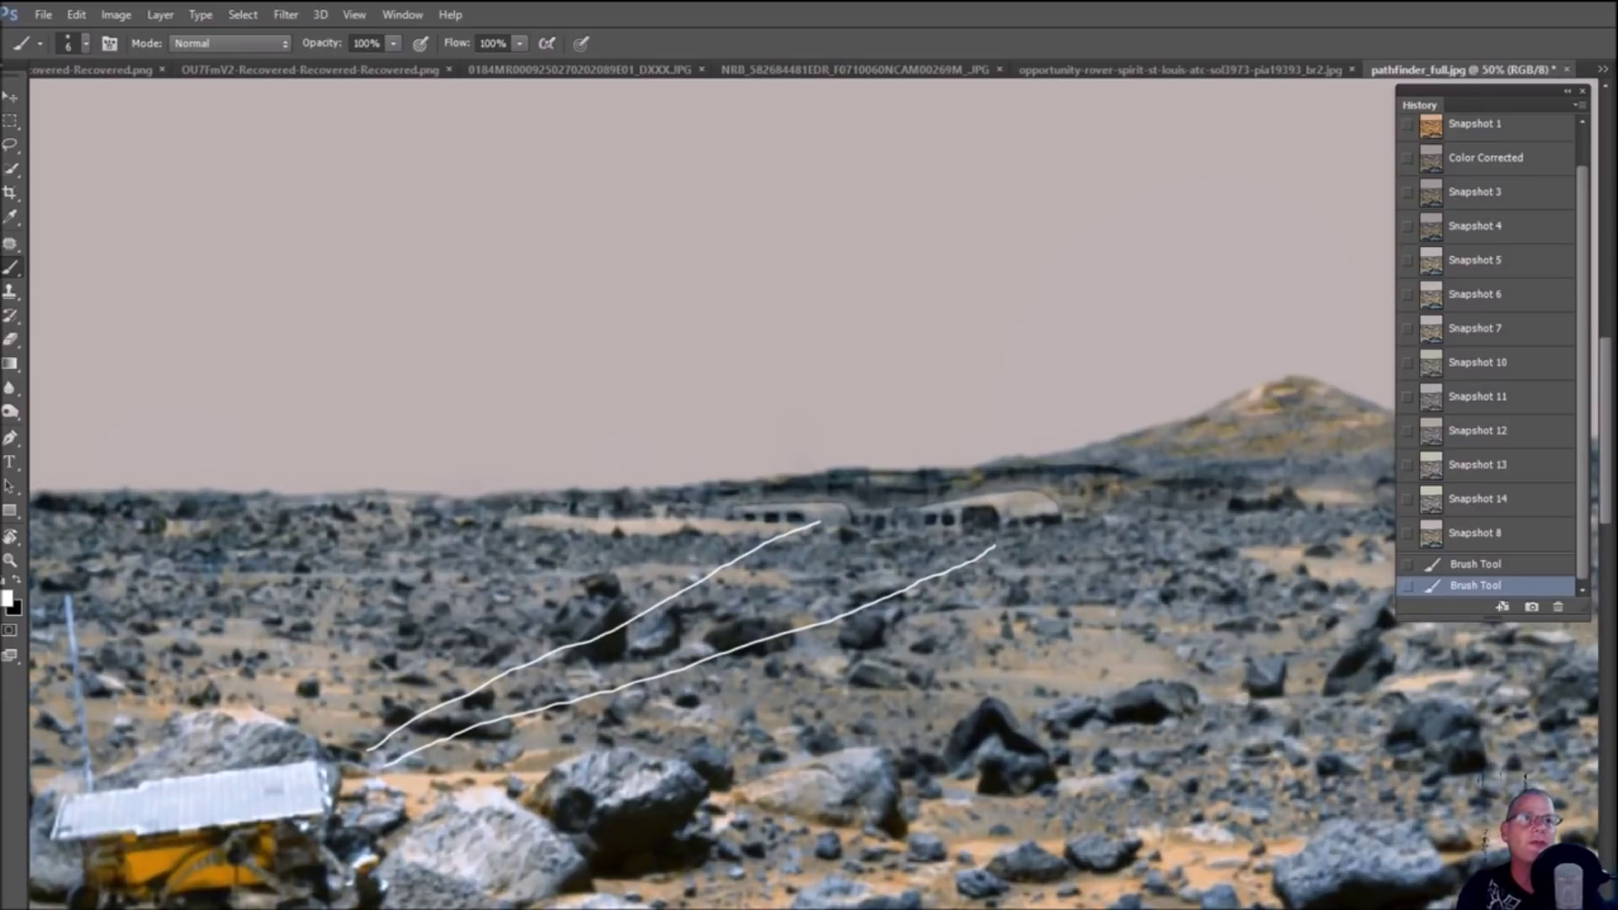
pyautogui.click(1548, 527)
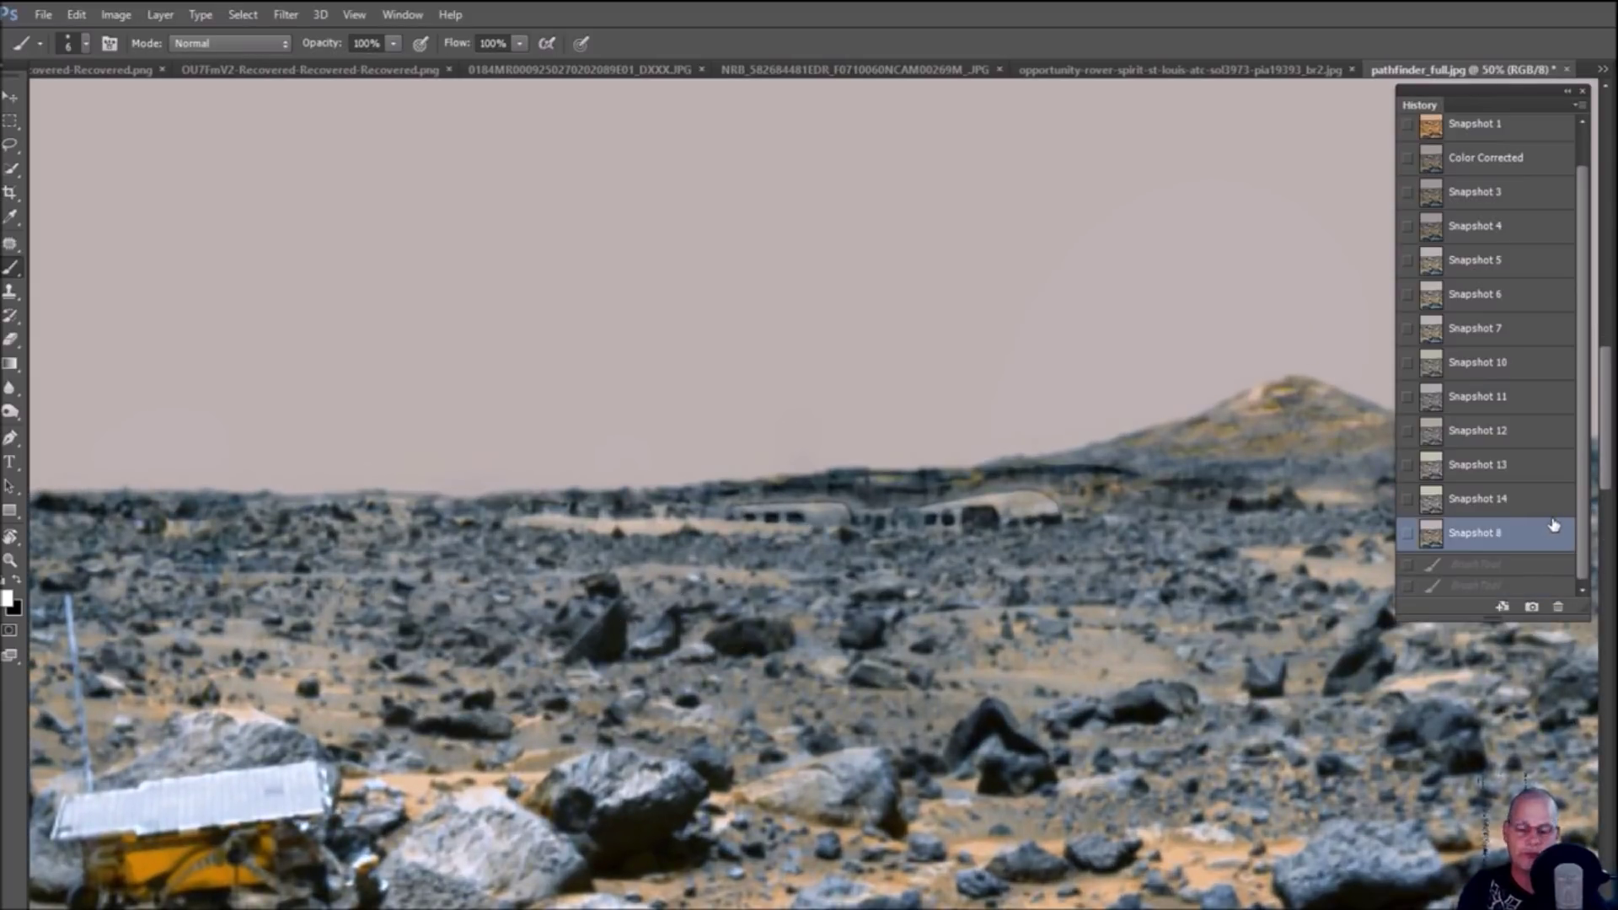
# Compare Snapshots 8 and 14 around the dome-like structures at 100% magnification, ending on Snapshot 14
pyautogui.hotkey('ctrl', '+')
pyautogui.hotkey('ctrl', '+')
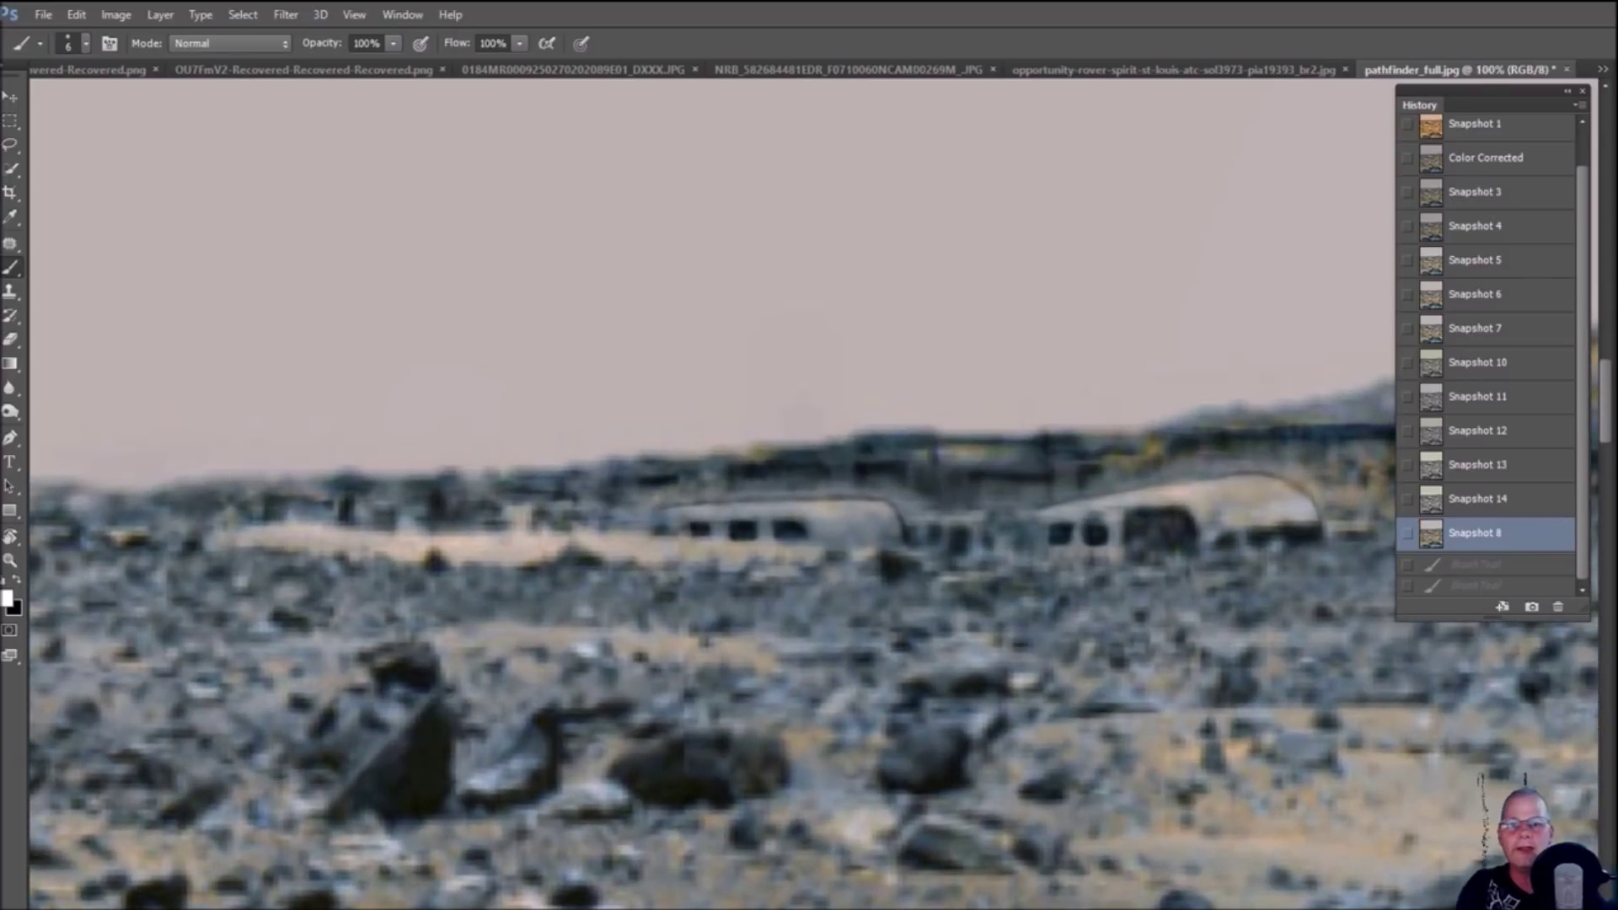
pyautogui.hscroll(5, 814, 576)
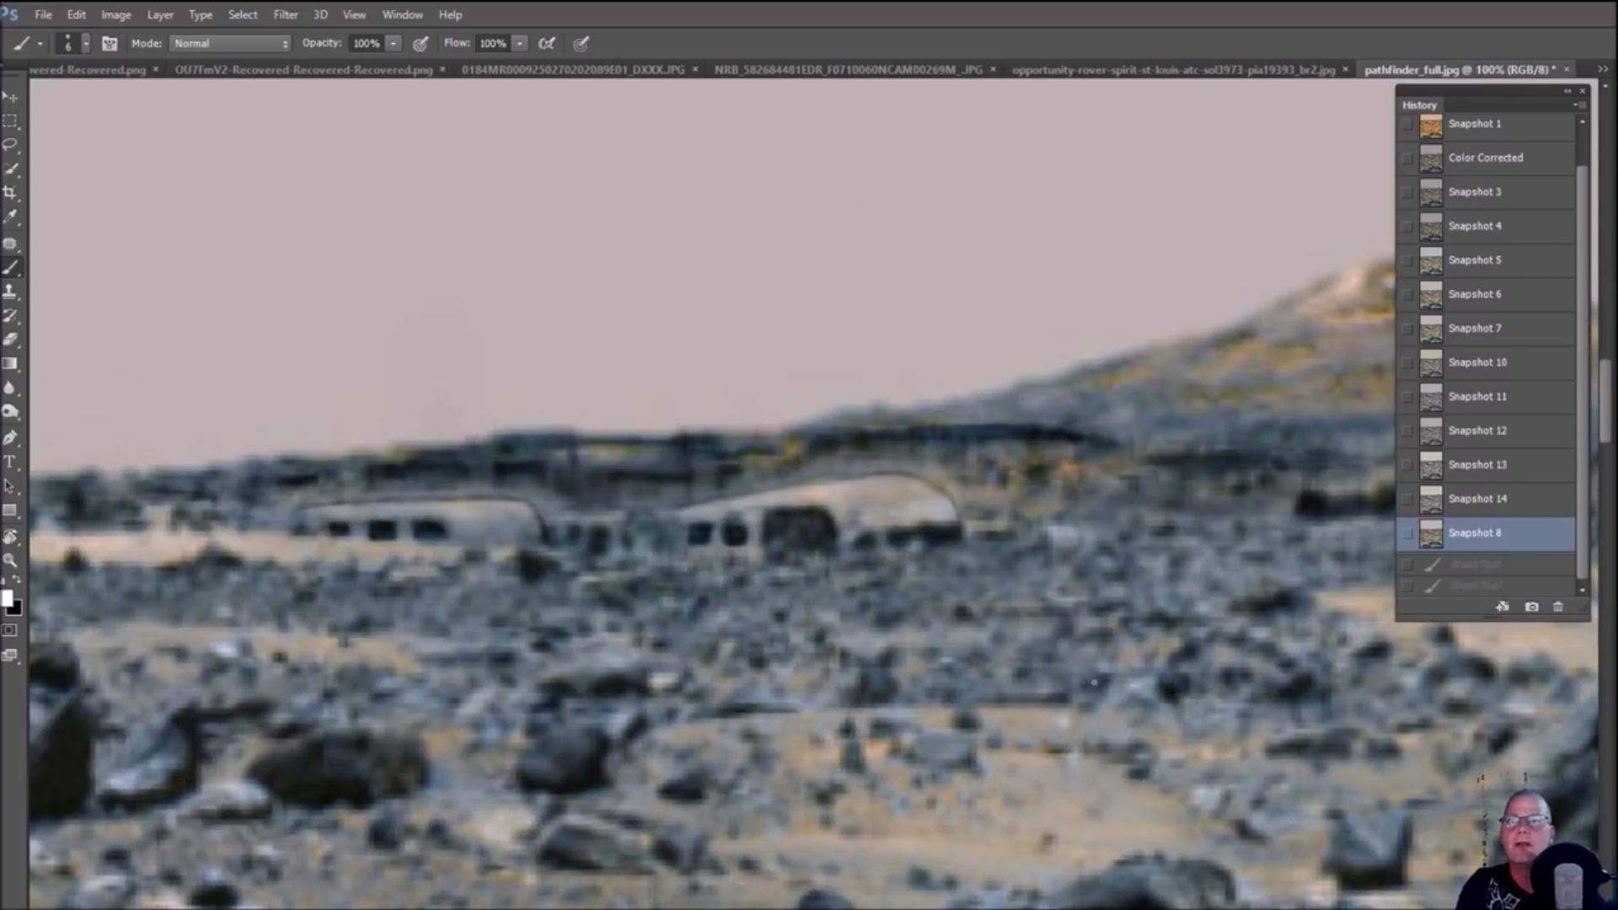
pyautogui.scroll(-1, 1097, 672)
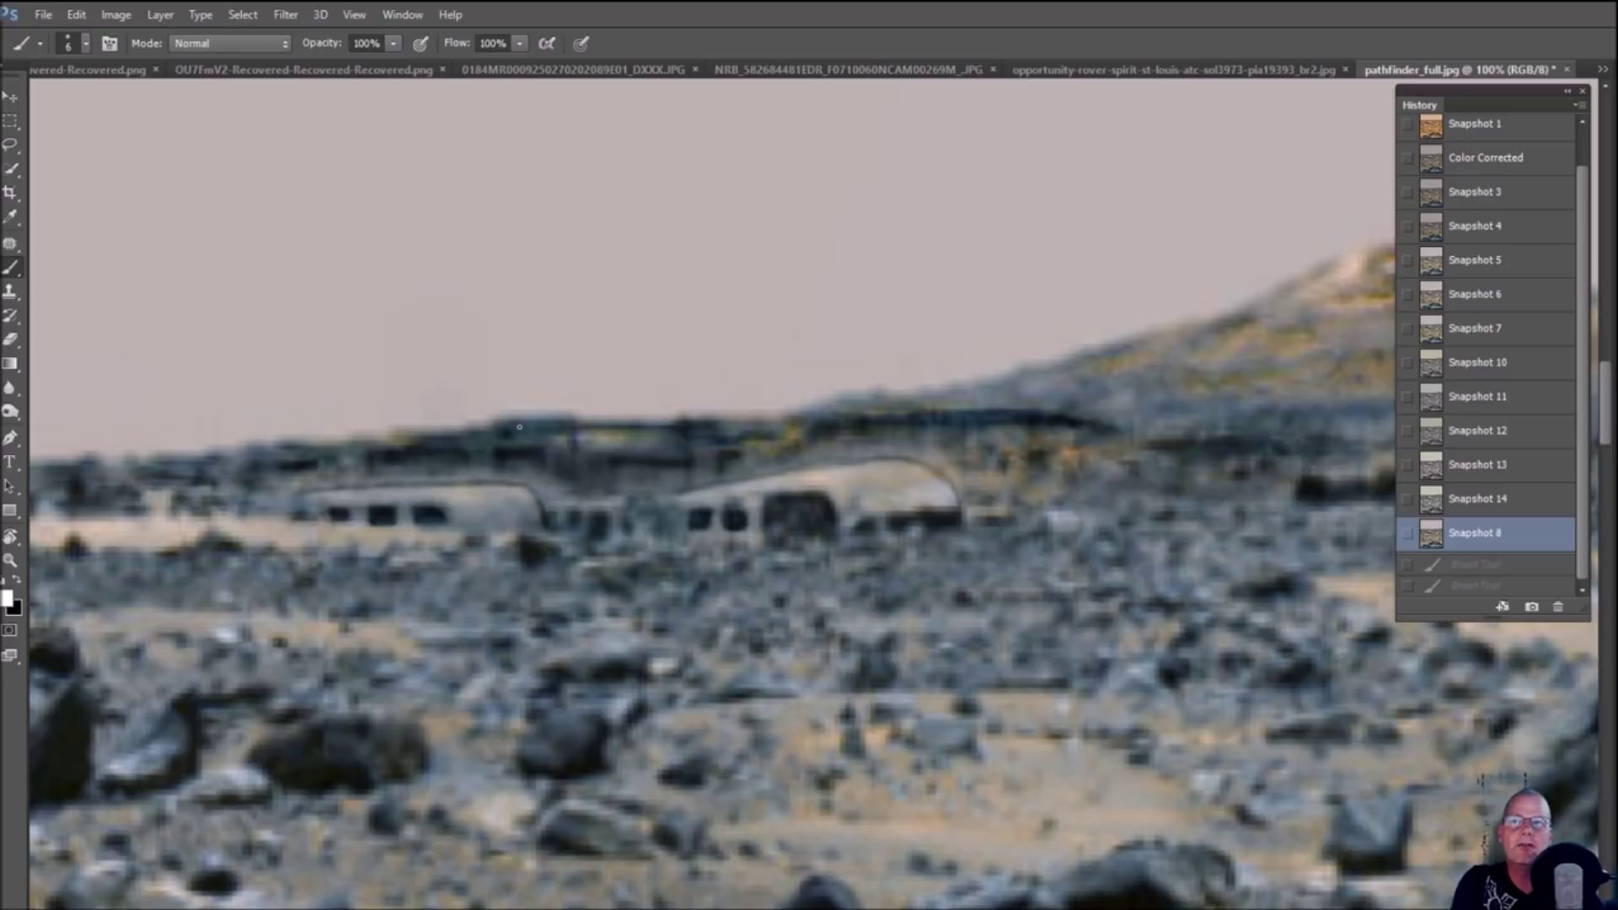
pyautogui.click(1508, 502)
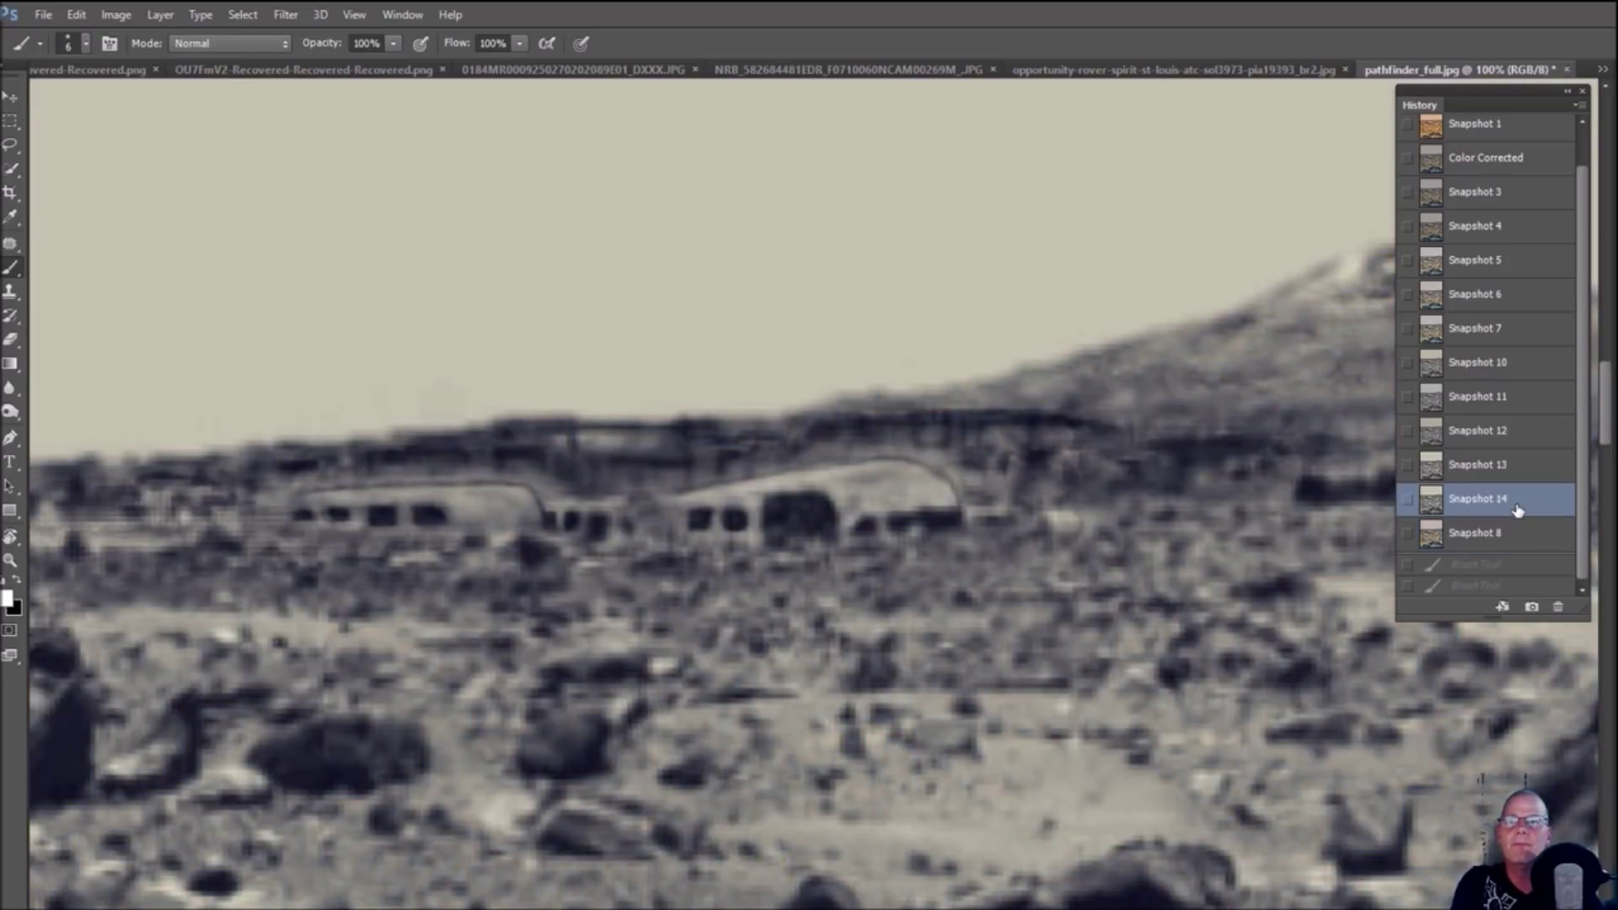
pyautogui.click(1520, 532)
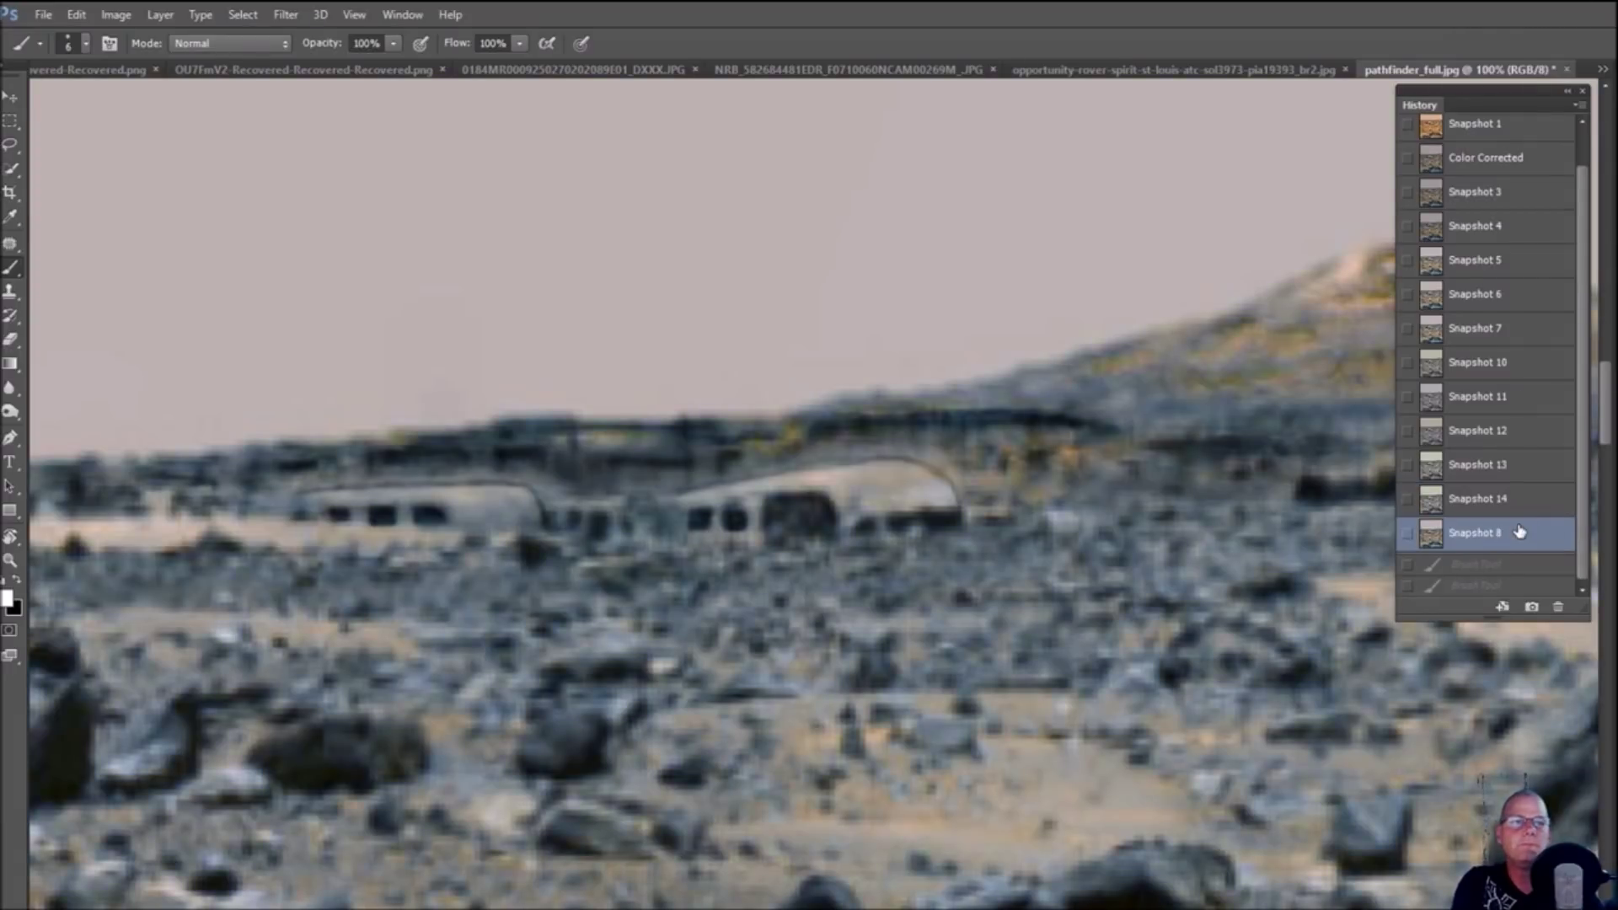
pyautogui.click(1527, 503)
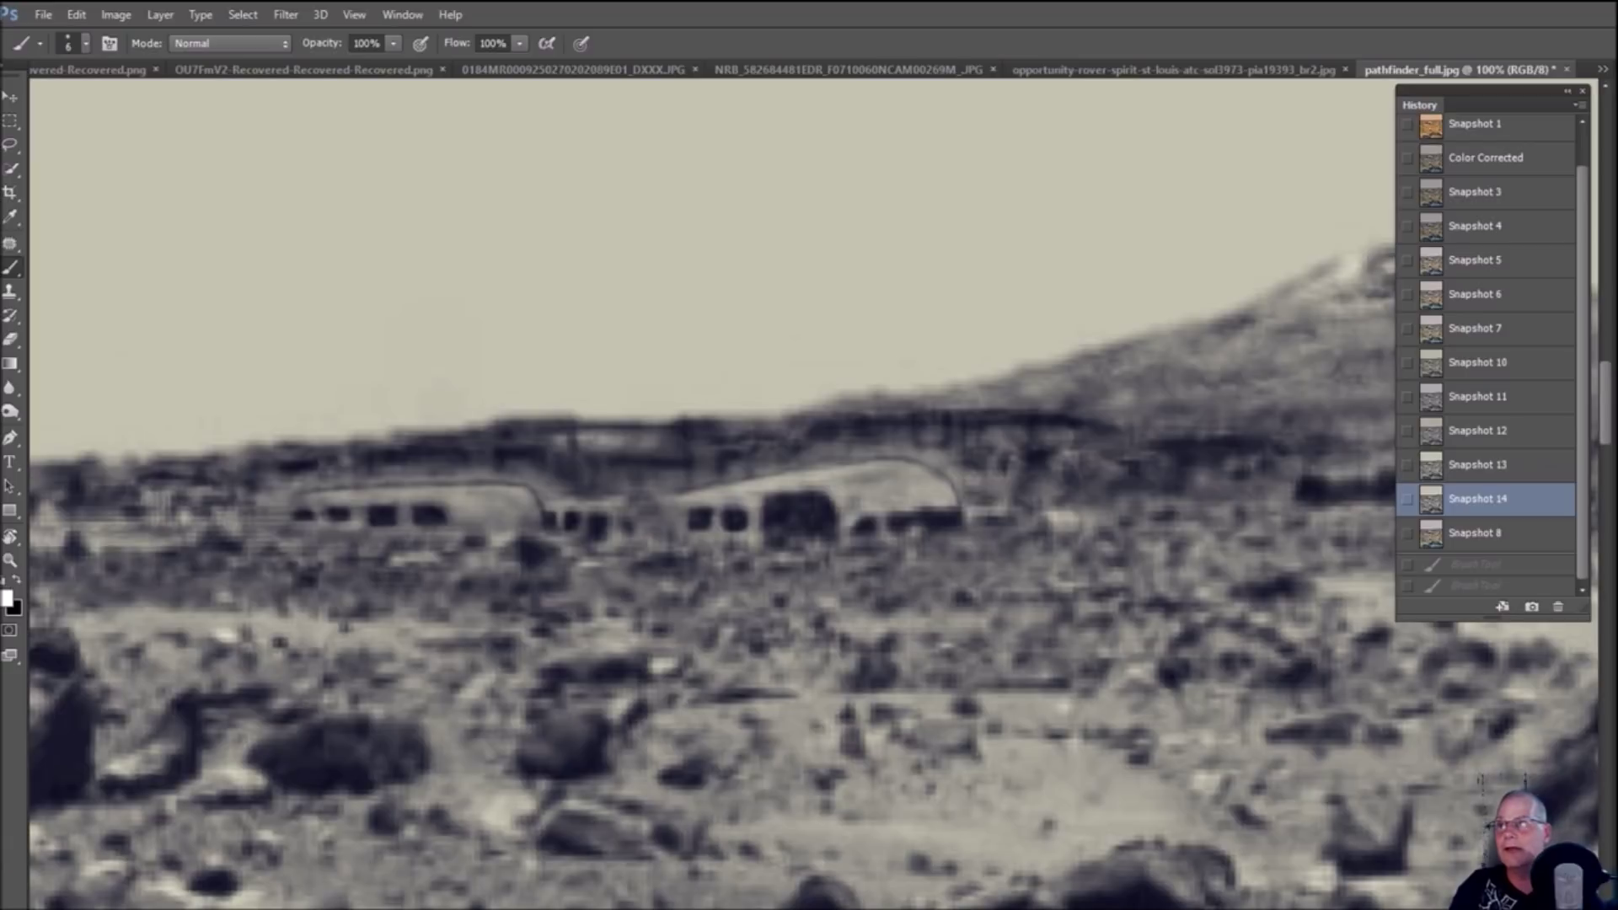
# Select the Zoom tool and recheck the dome-like structures at 100% on Snapshot 8 and on Snapshot 14
pyautogui.click(10, 560)
pyautogui.moveTo(773, 476); pyautogui.dragTo(742, 501)
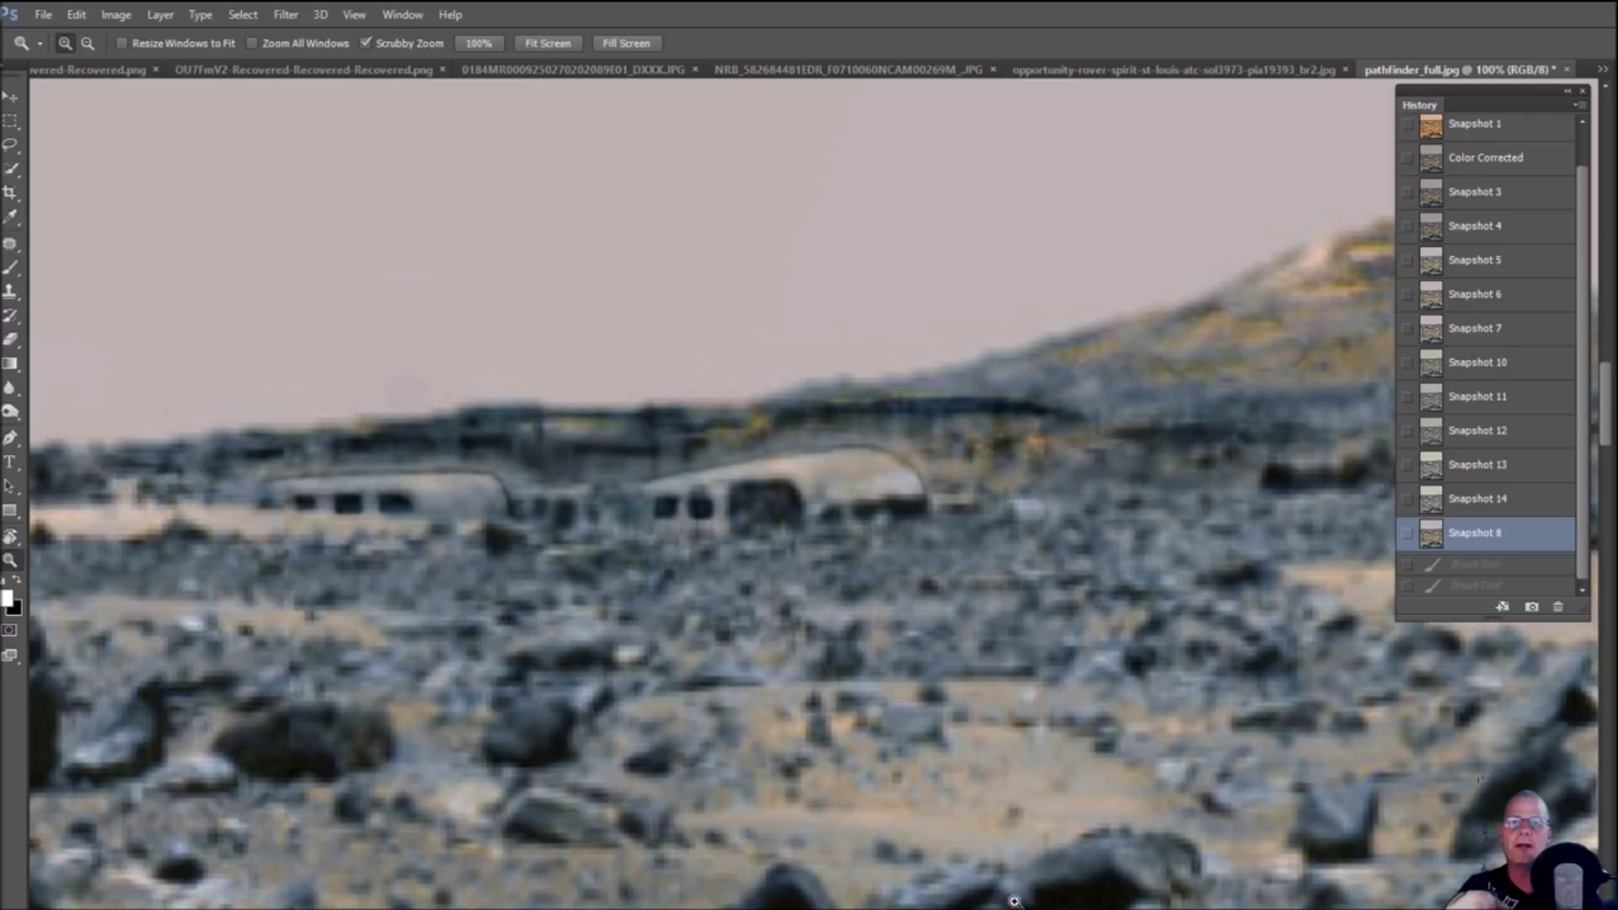
pyautogui.moveTo(994, 647); pyautogui.dragTo(1092, 691)
pyautogui.scroll(2, 1103, 661)
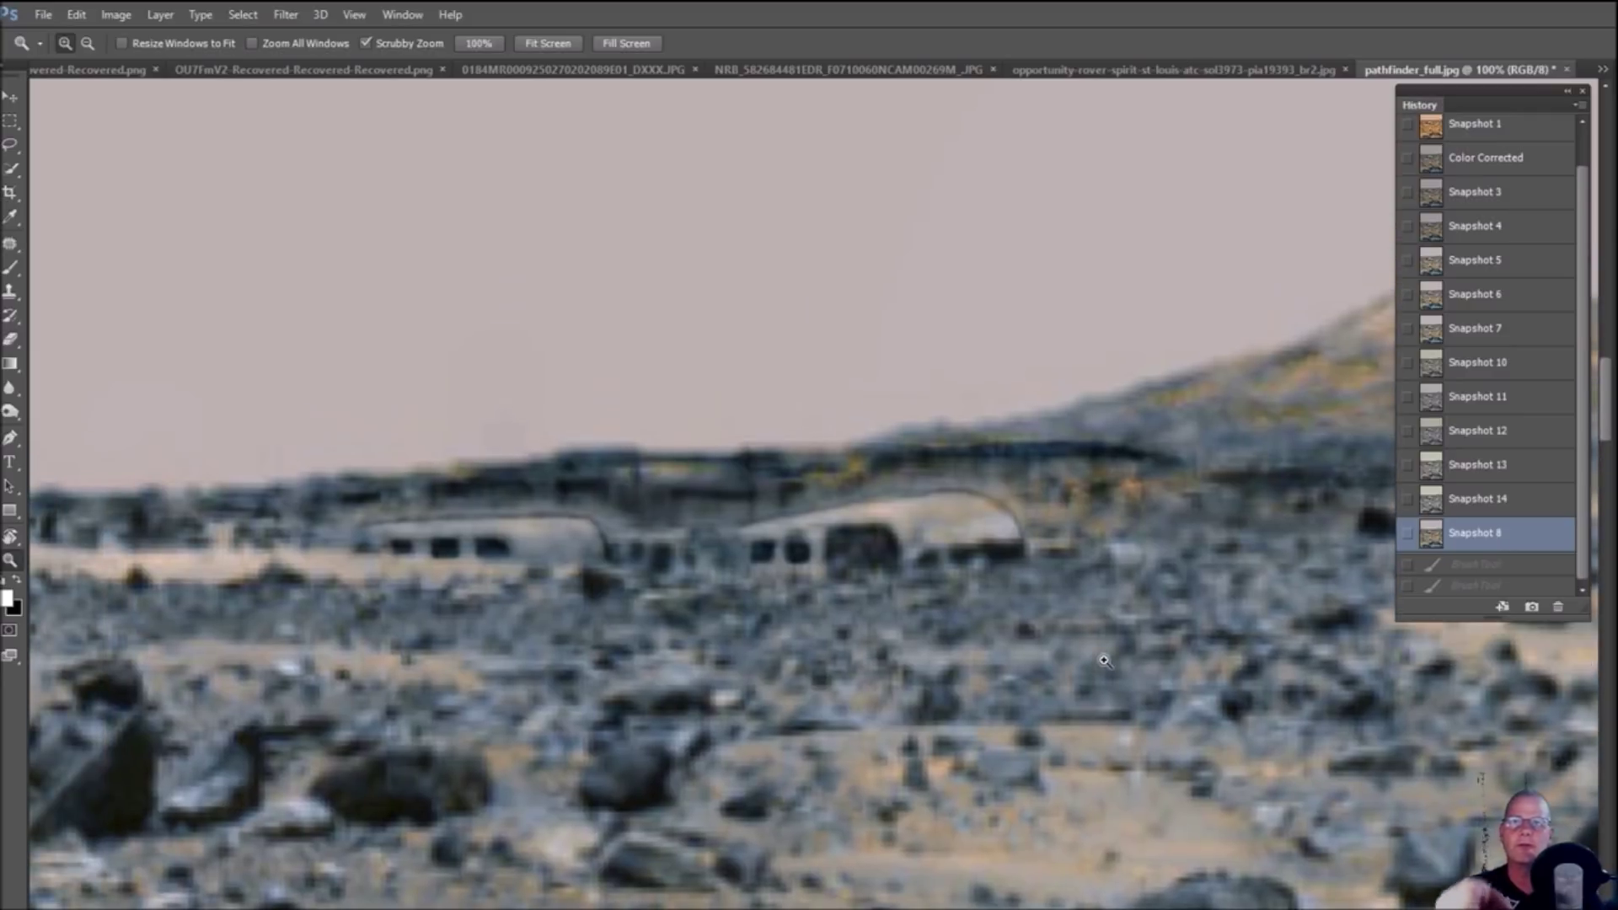
pyautogui.click(1500, 499)
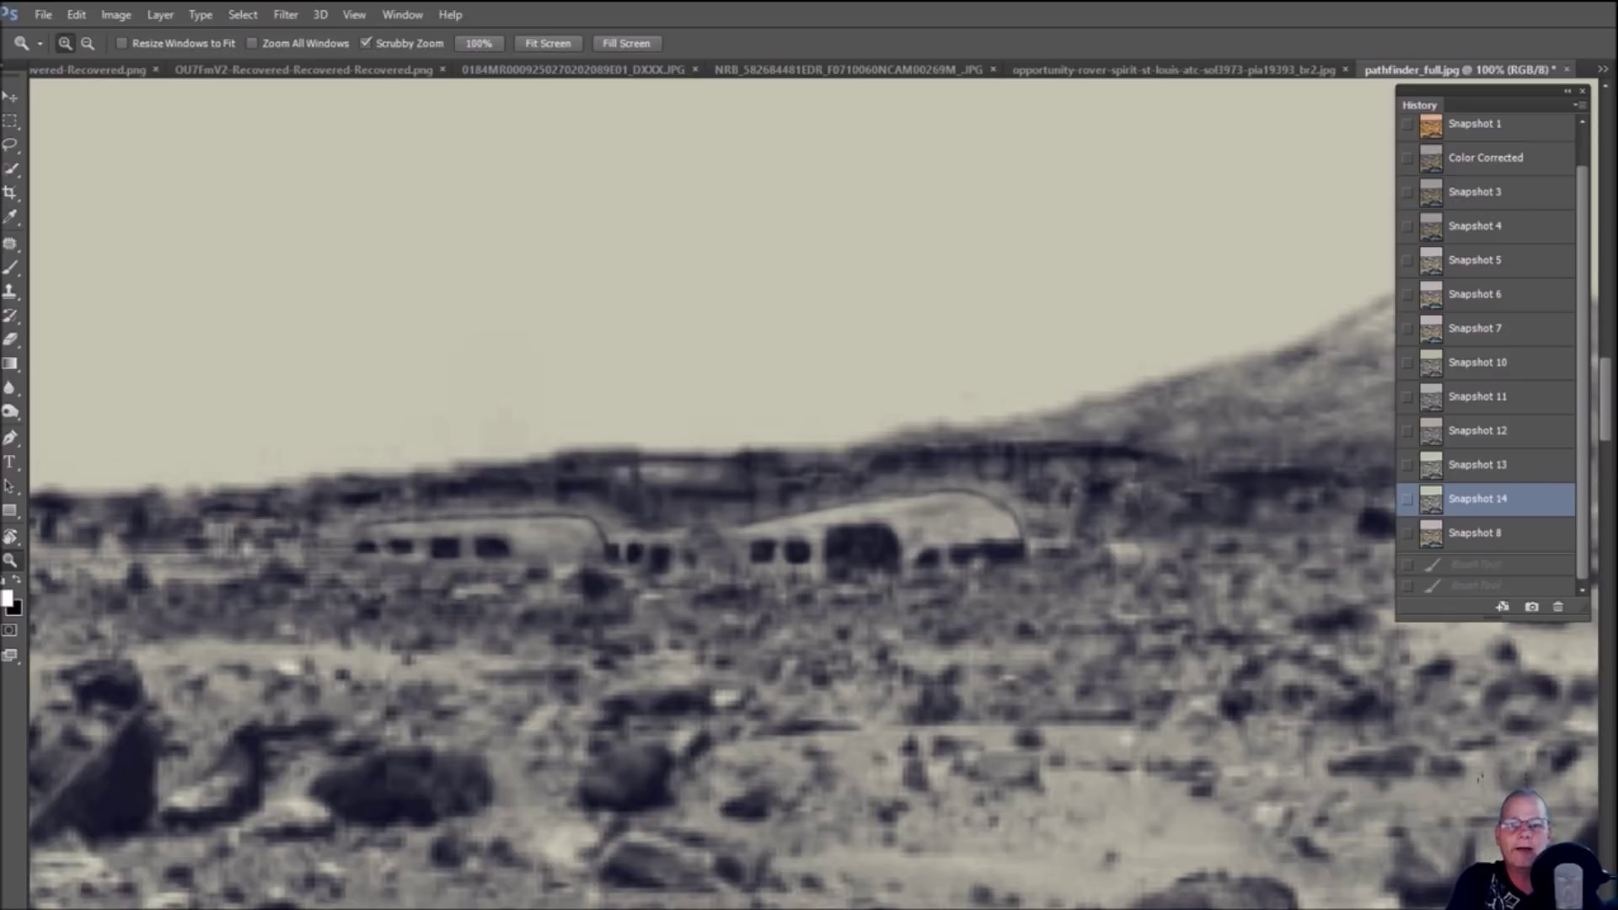
# Examine the horizon and rocks from the dome-like structures to the image's left edge on Snapshot 14 at varying magnifications
pyautogui.hscroll(-5, 808, 505)
pyautogui.moveTo(1100, 579); pyautogui.dragTo(938, 655)
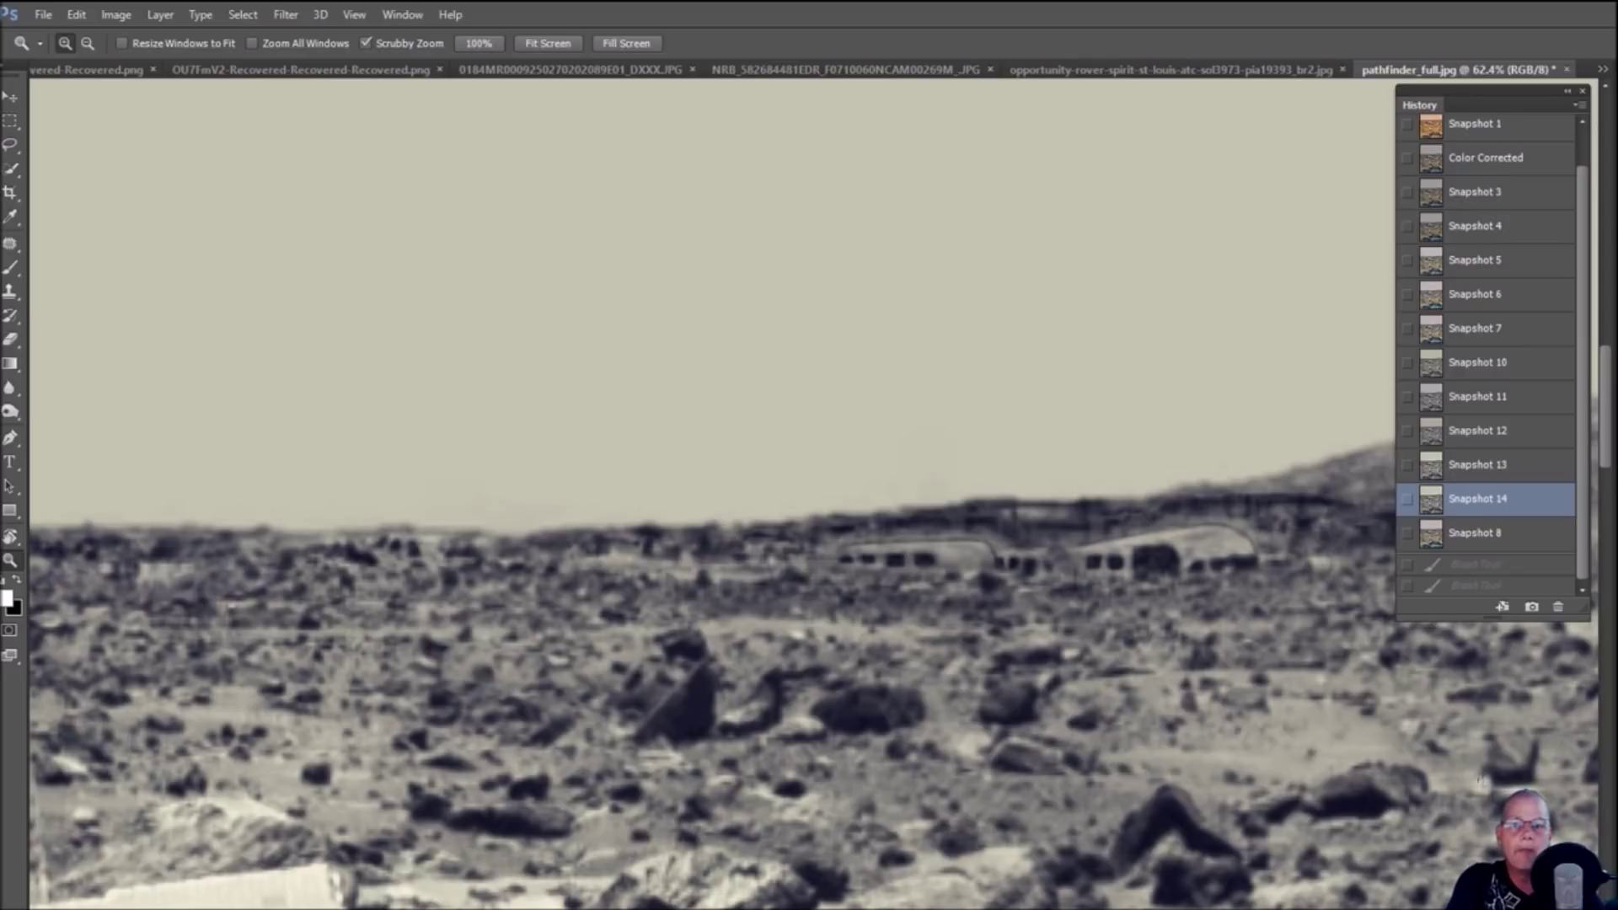
pyautogui.hscroll(-4, 960, 834)
pyautogui.moveTo(824, 549); pyautogui.dragTo(848, 441)
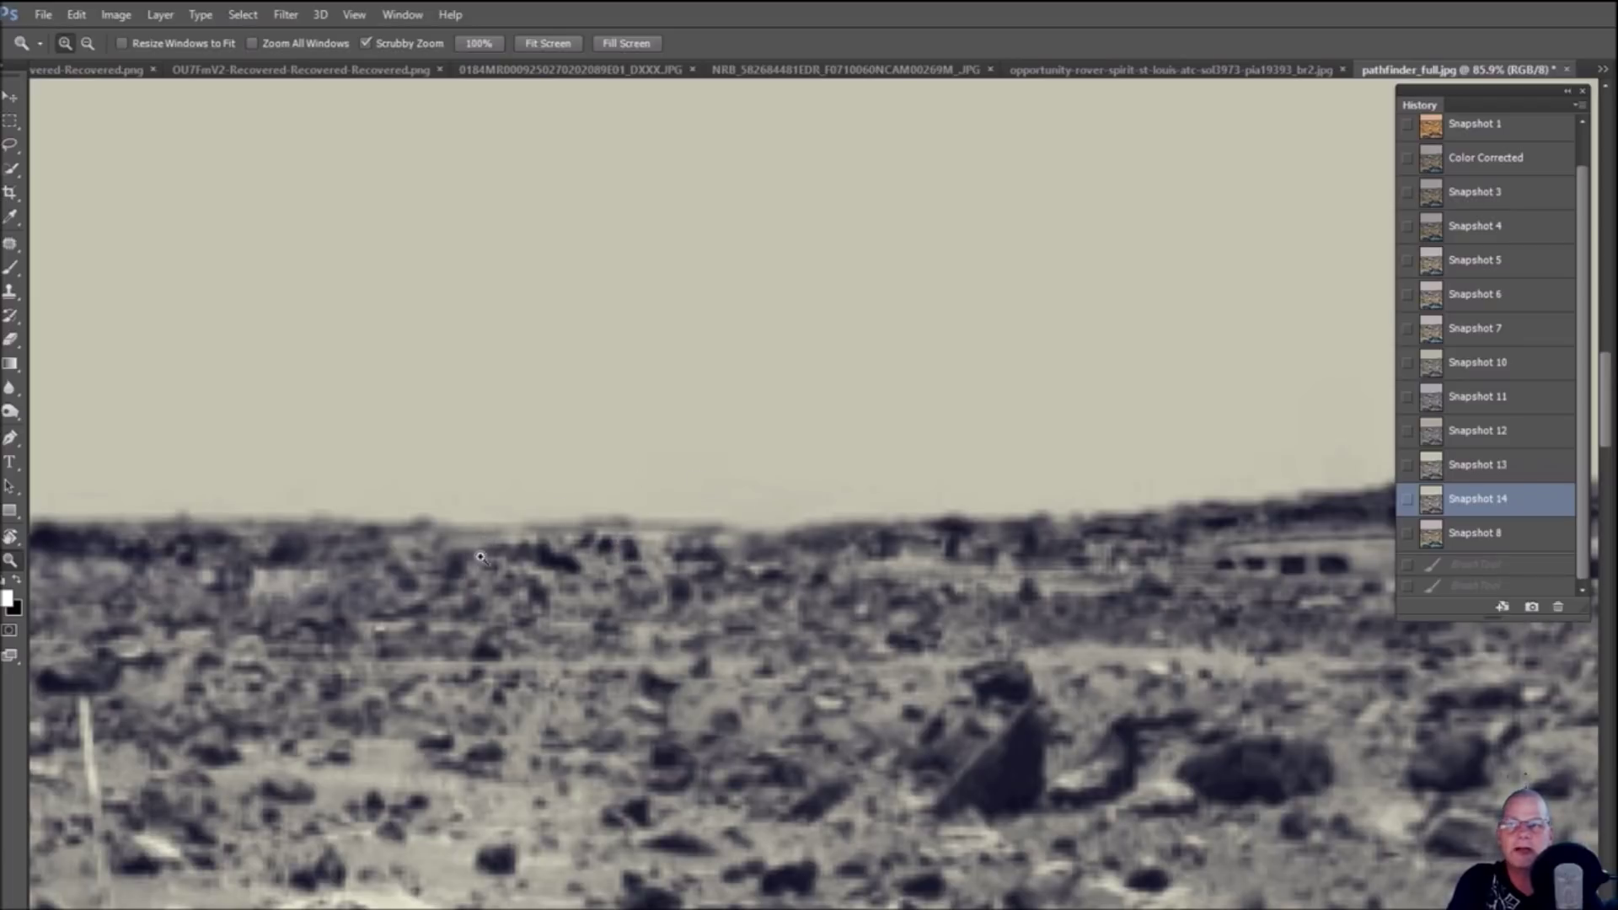
pyautogui.moveTo(487, 532); pyautogui.dragTo(438, 535)
pyautogui.hscroll(-10, 809, 493)
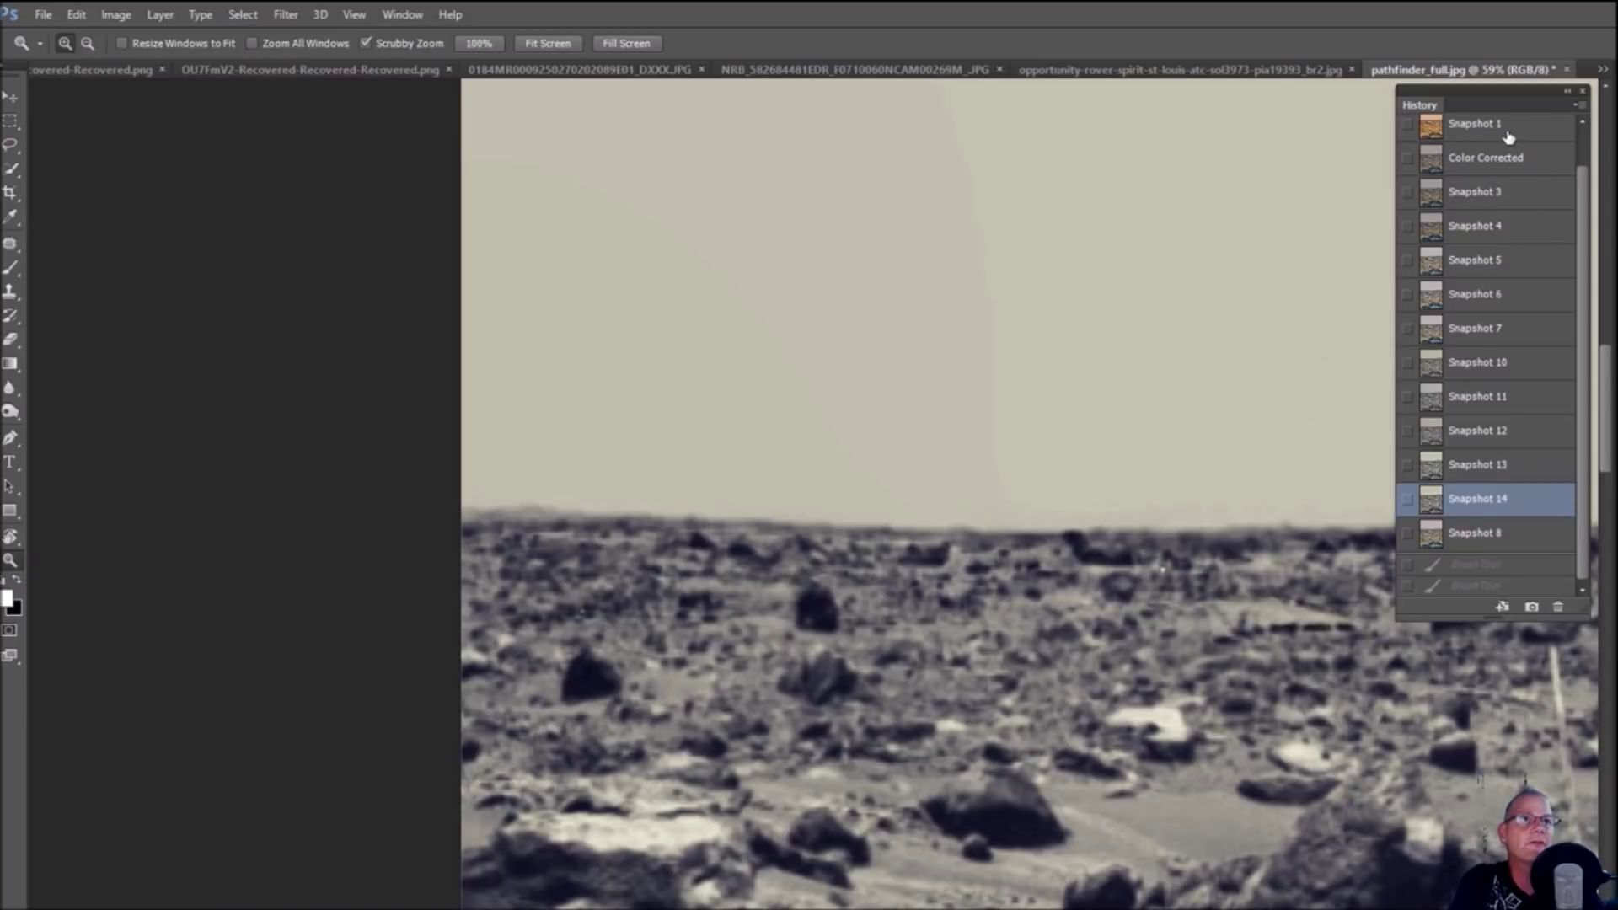
# Switch to Snapshot 1, select the Brush tool and magnify the pale rocks left of the rover's antenna to 100%
pyautogui.click(1508, 135)
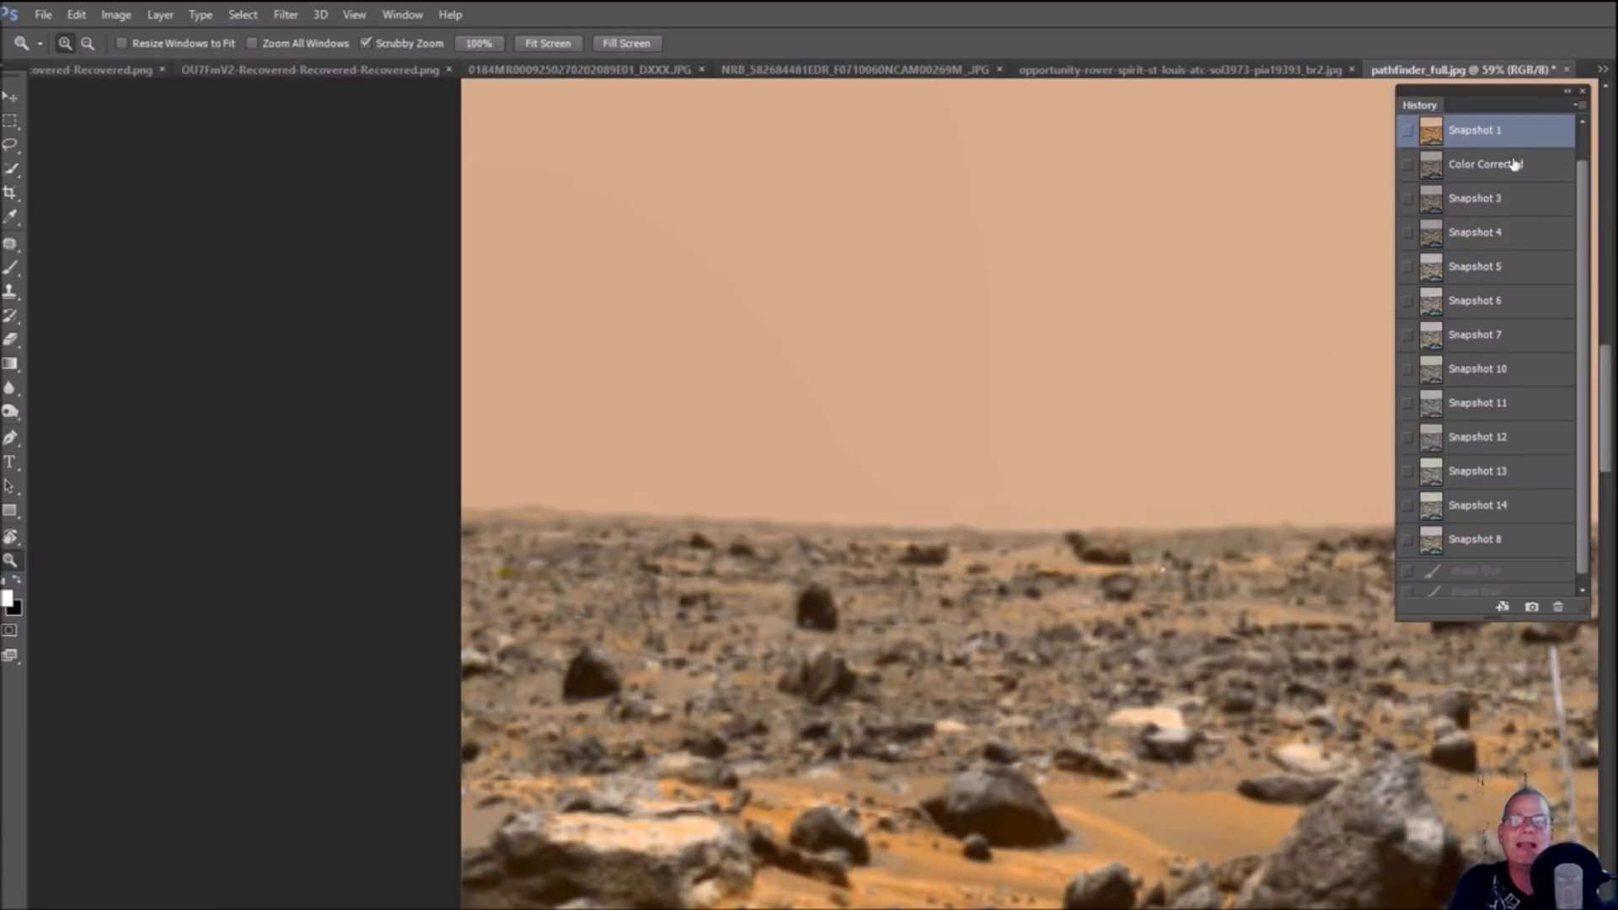
pyautogui.scroll(-3, 1191, 480)
pyautogui.hscroll(3, 981, 597)
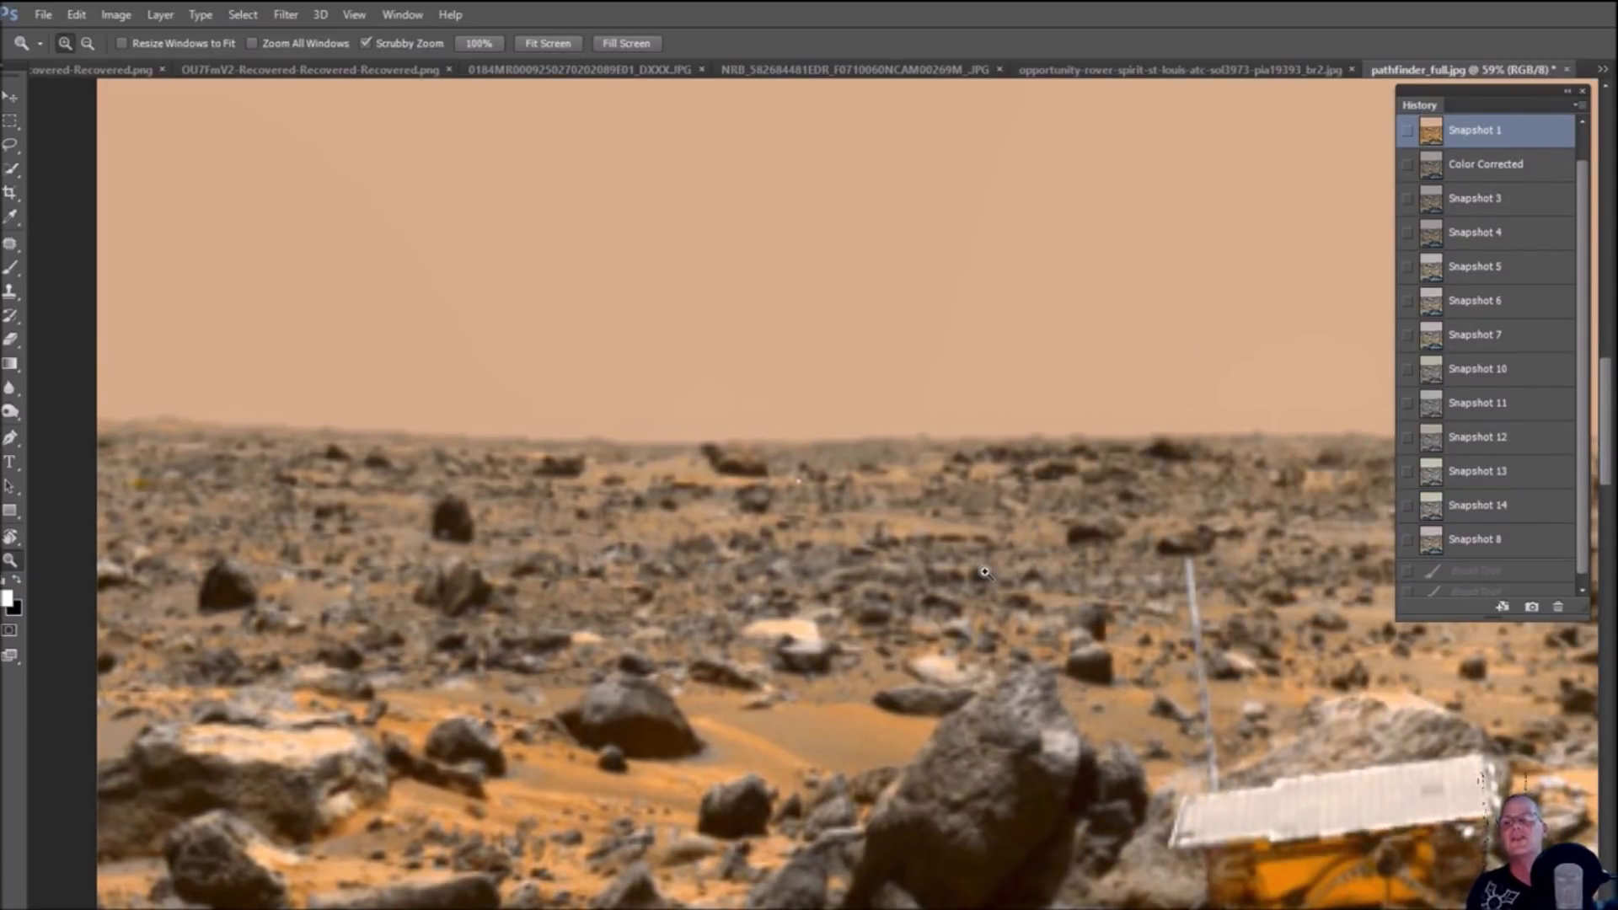
pyautogui.click(12, 268)
pyautogui.hotkey('ctrl', '+')
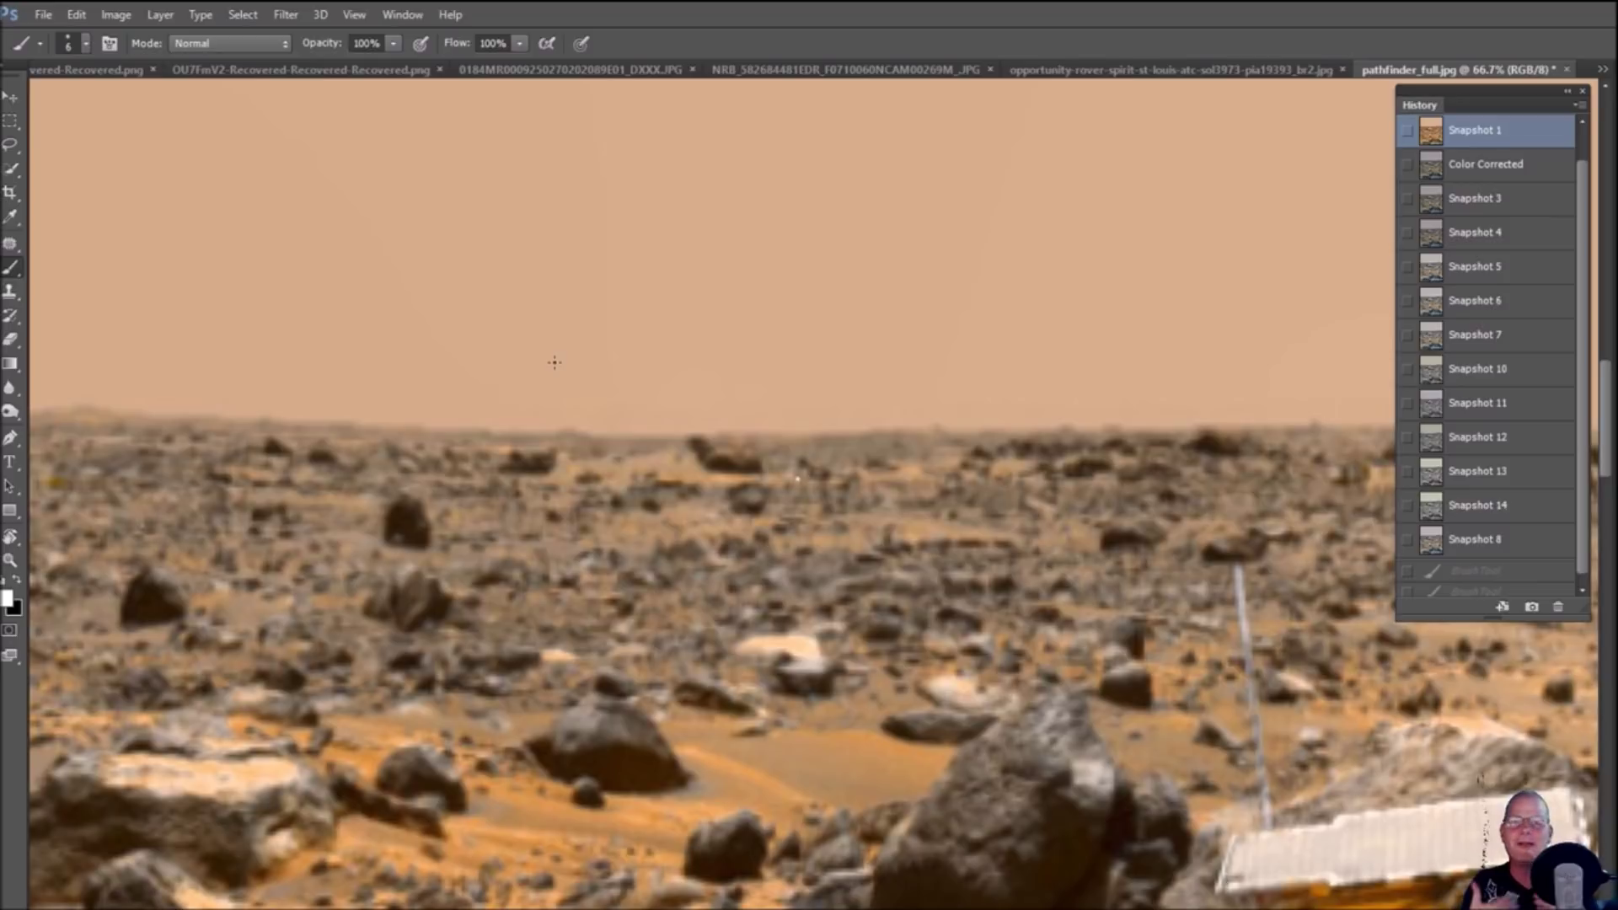
pyautogui.hotkey('ctrl', '+')
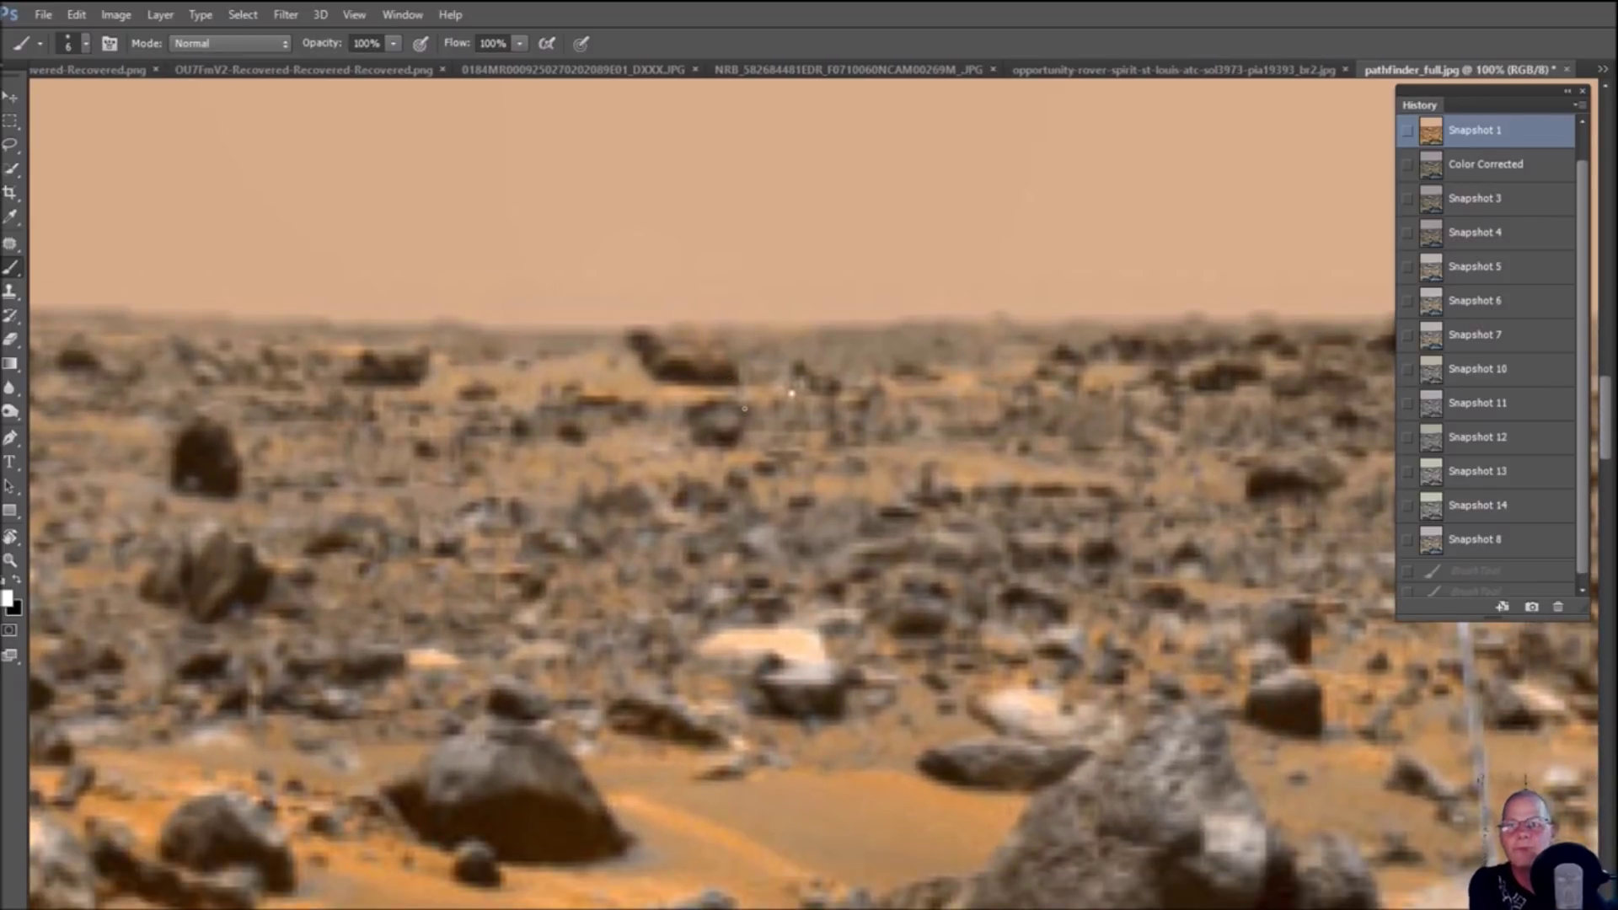
# Outline in white brush the box-like object and the two bars extending from it below the pale rock, and circle the whole feature
pyautogui.moveTo(694, 650); pyautogui.dragTo(780, 657)
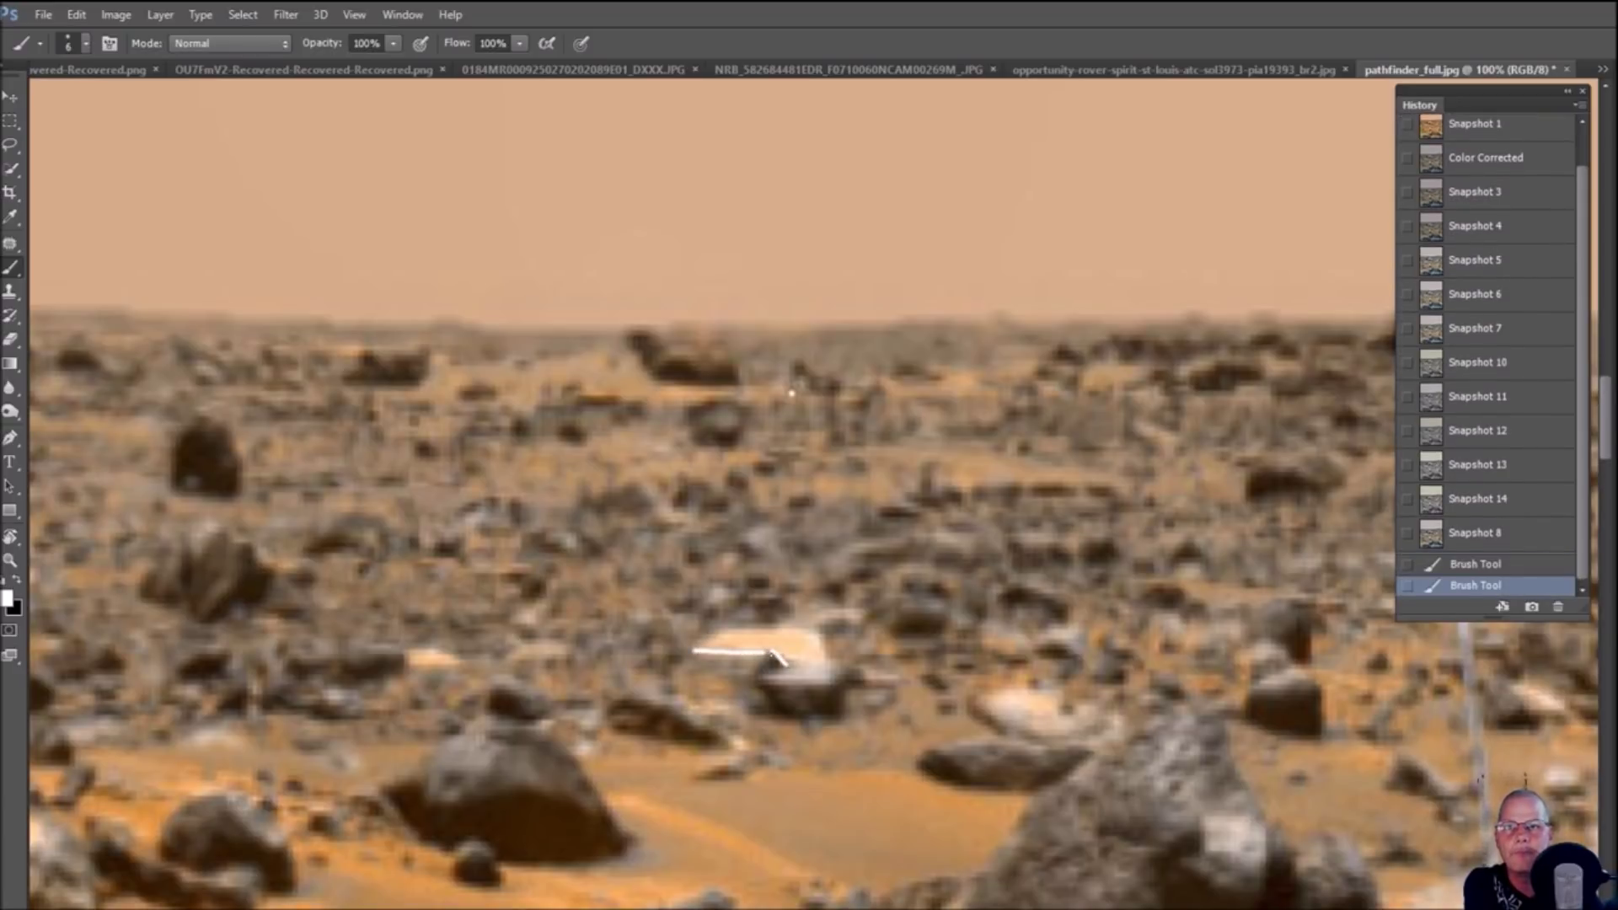
pyautogui.moveTo(754, 674); pyautogui.dragTo(782, 715)
pyautogui.moveTo(682, 676)
pyautogui.mouseDown()
pyautogui.moveTo(829, 689)
pyautogui.moveTo(844, 712)
pyautogui.mouseUp()
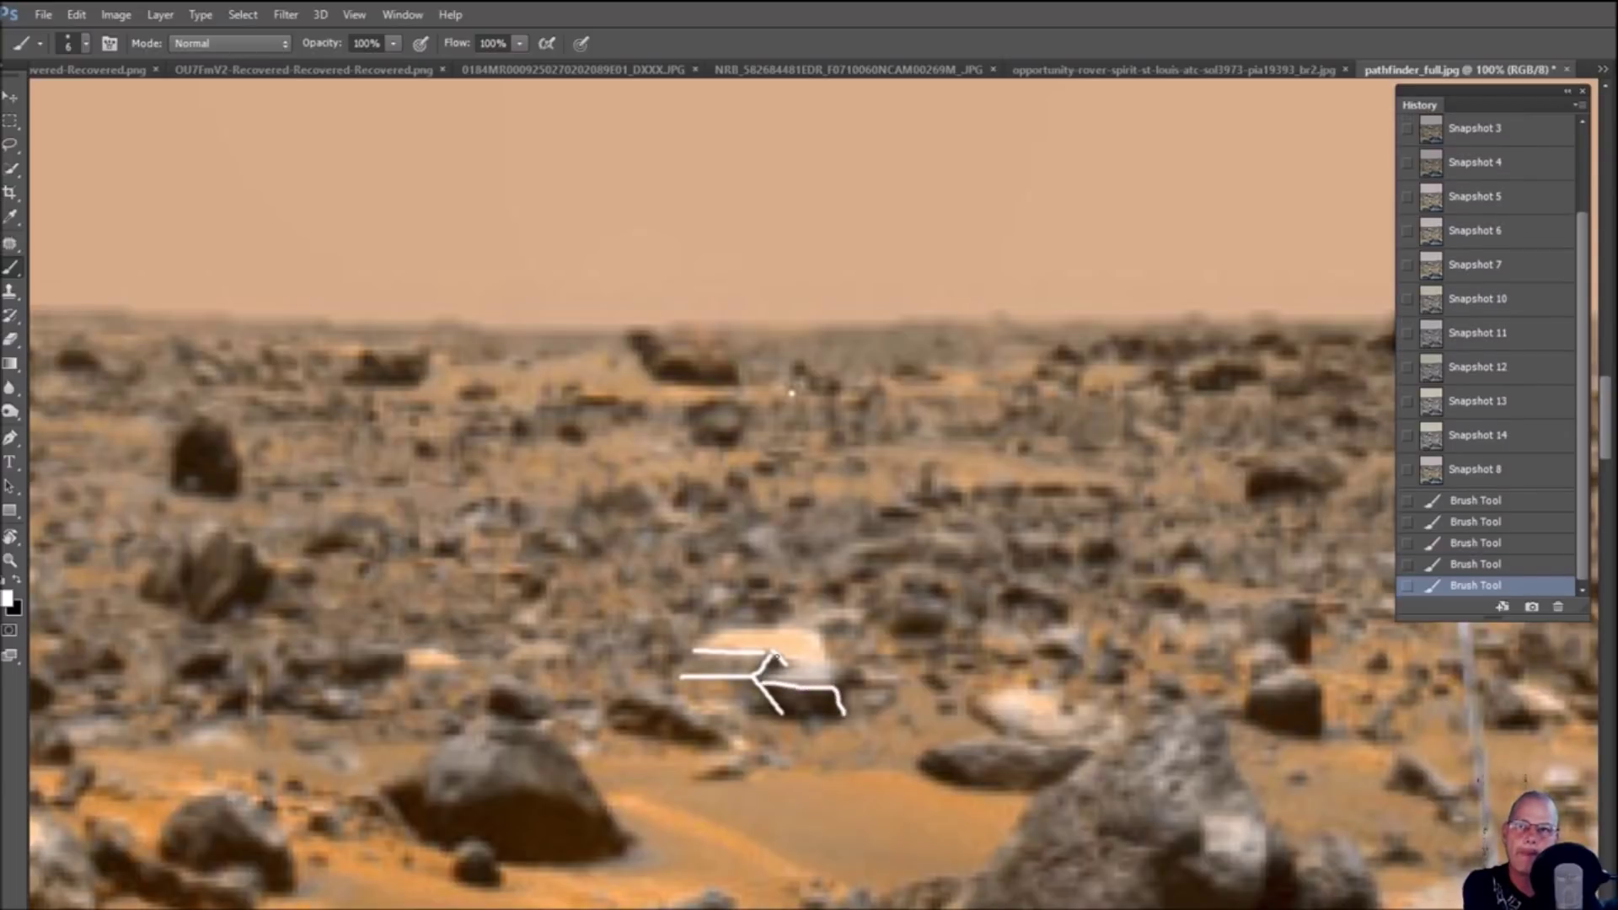
pyautogui.moveTo(773, 663); pyautogui.dragTo(814, 664)
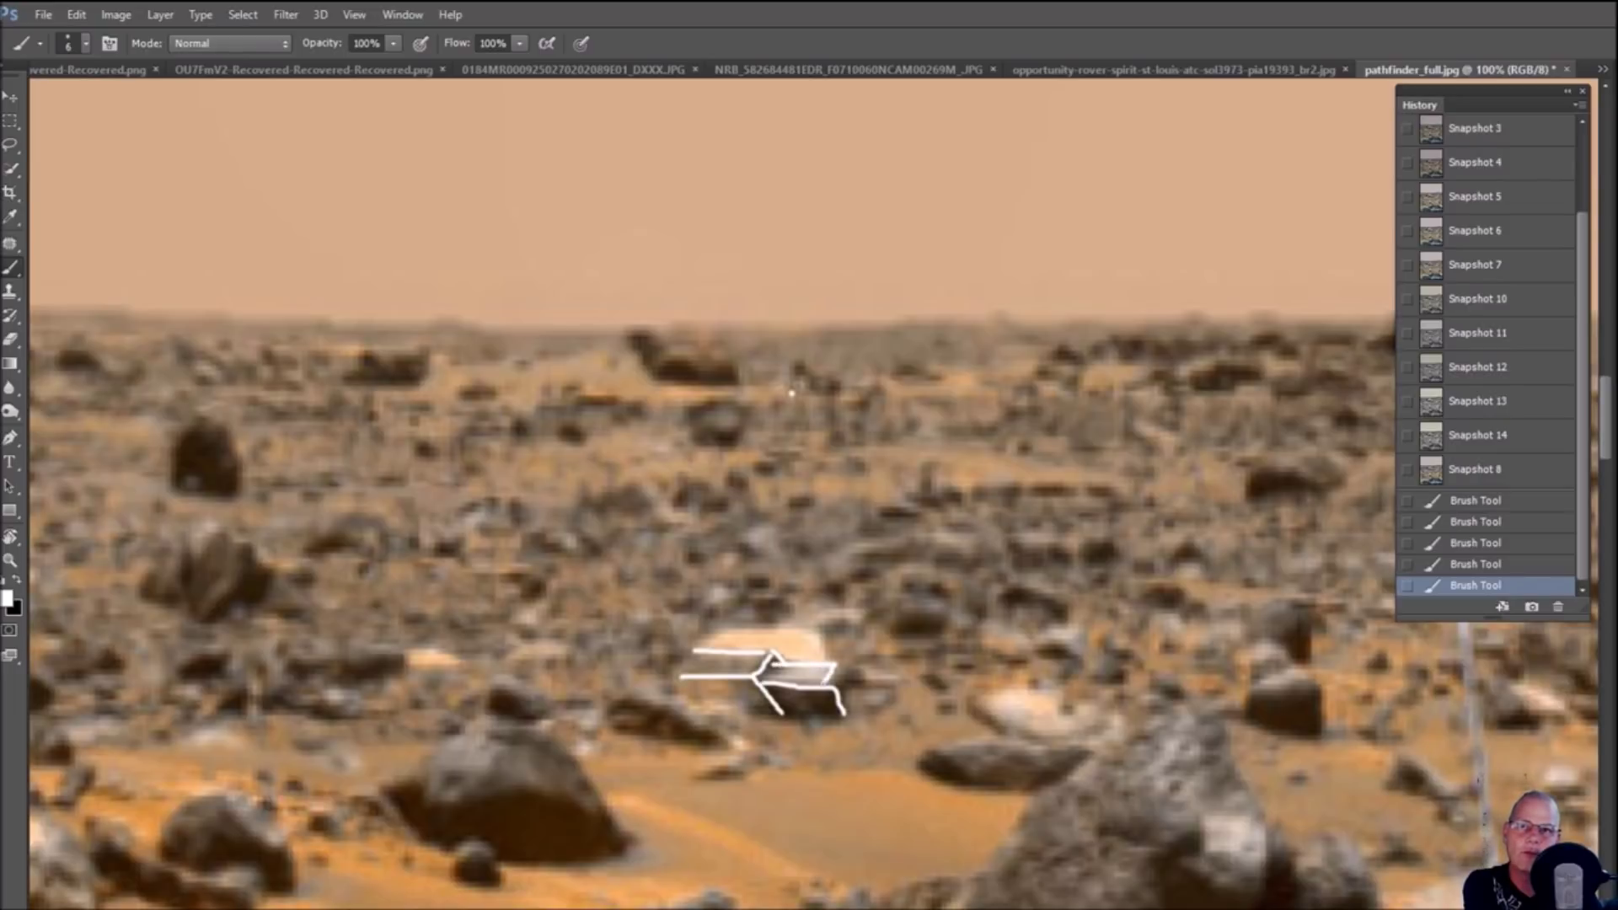
pyautogui.moveTo(833, 667)
pyautogui.mouseDown()
pyautogui.moveTo(855, 685)
pyautogui.moveTo(844, 712)
pyautogui.mouseUp()
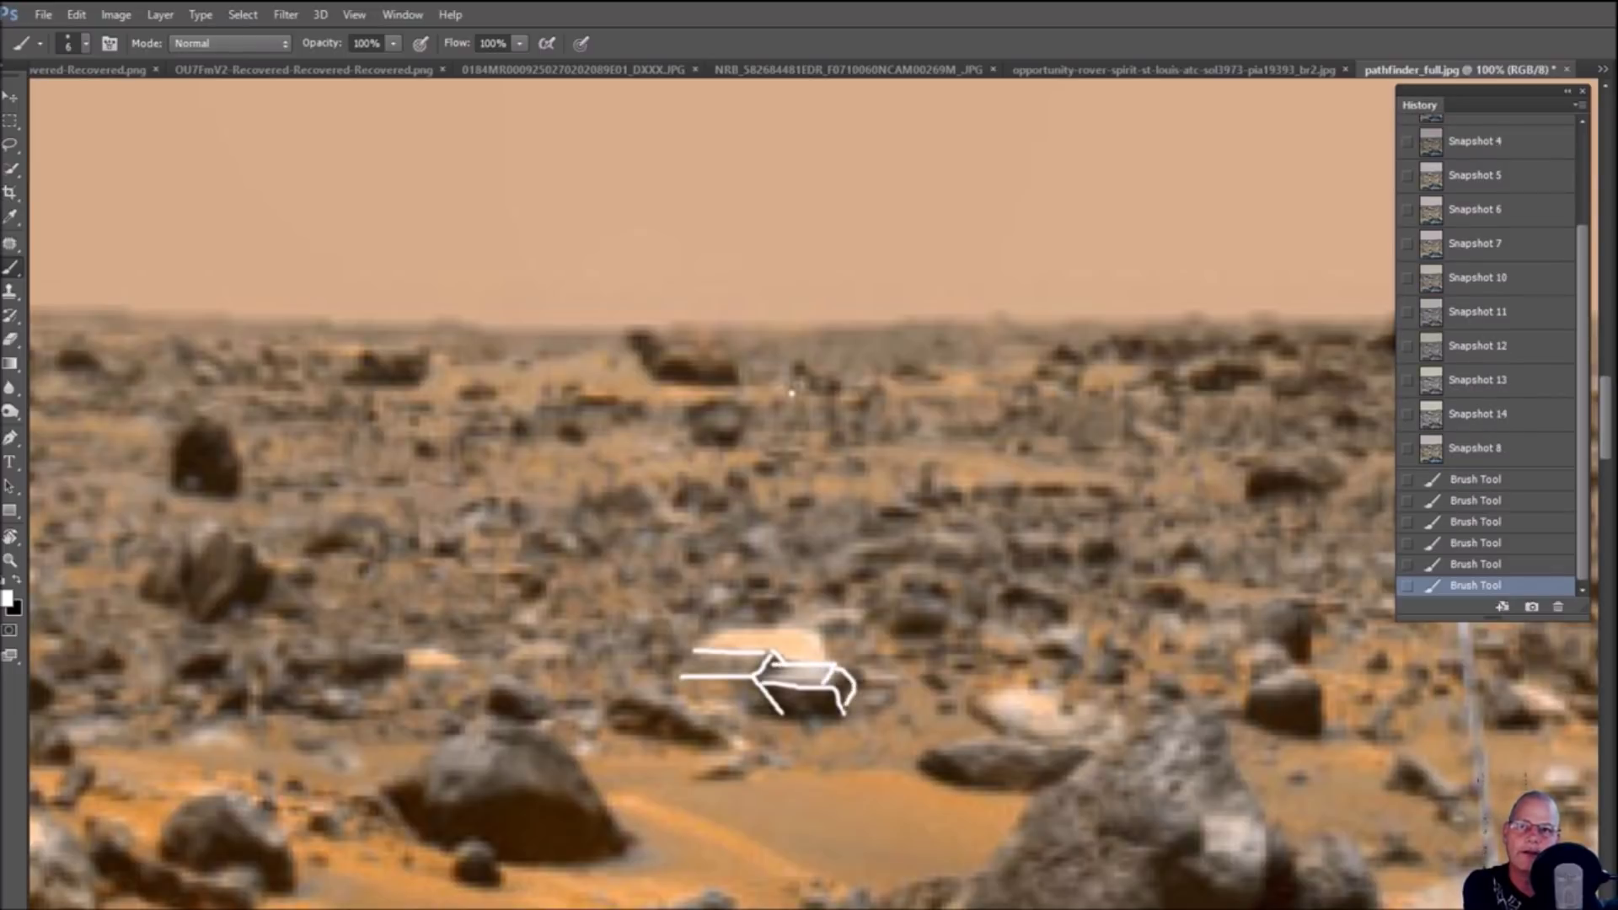
pyautogui.moveTo(780, 712); pyautogui.dragTo(842, 710)
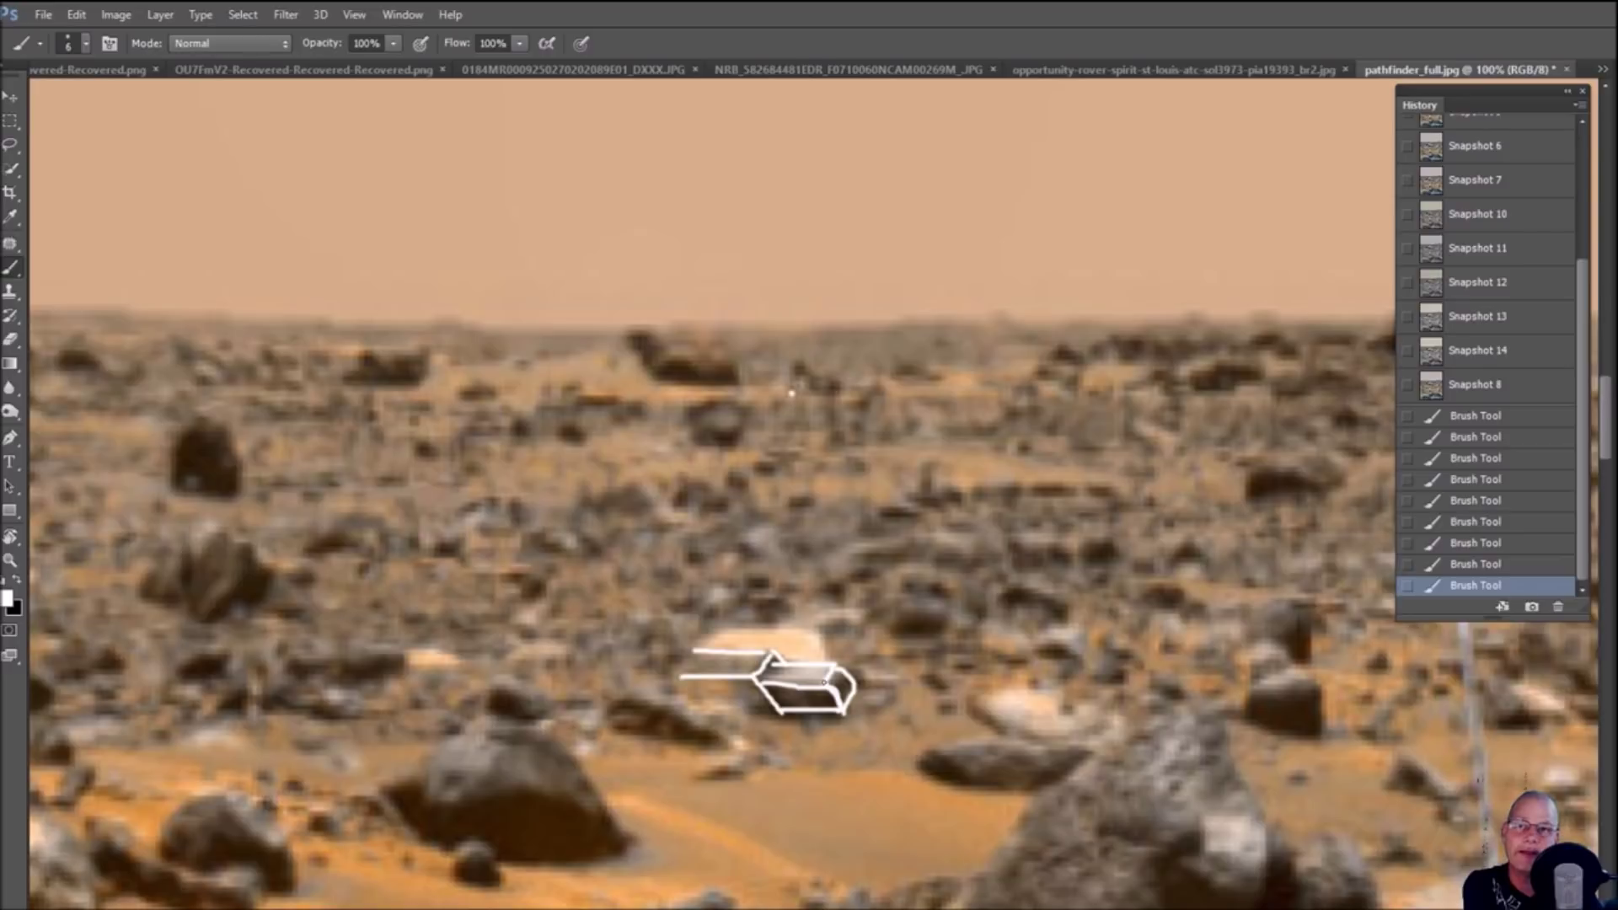
pyautogui.moveTo(826, 679); pyautogui.dragTo(835, 668)
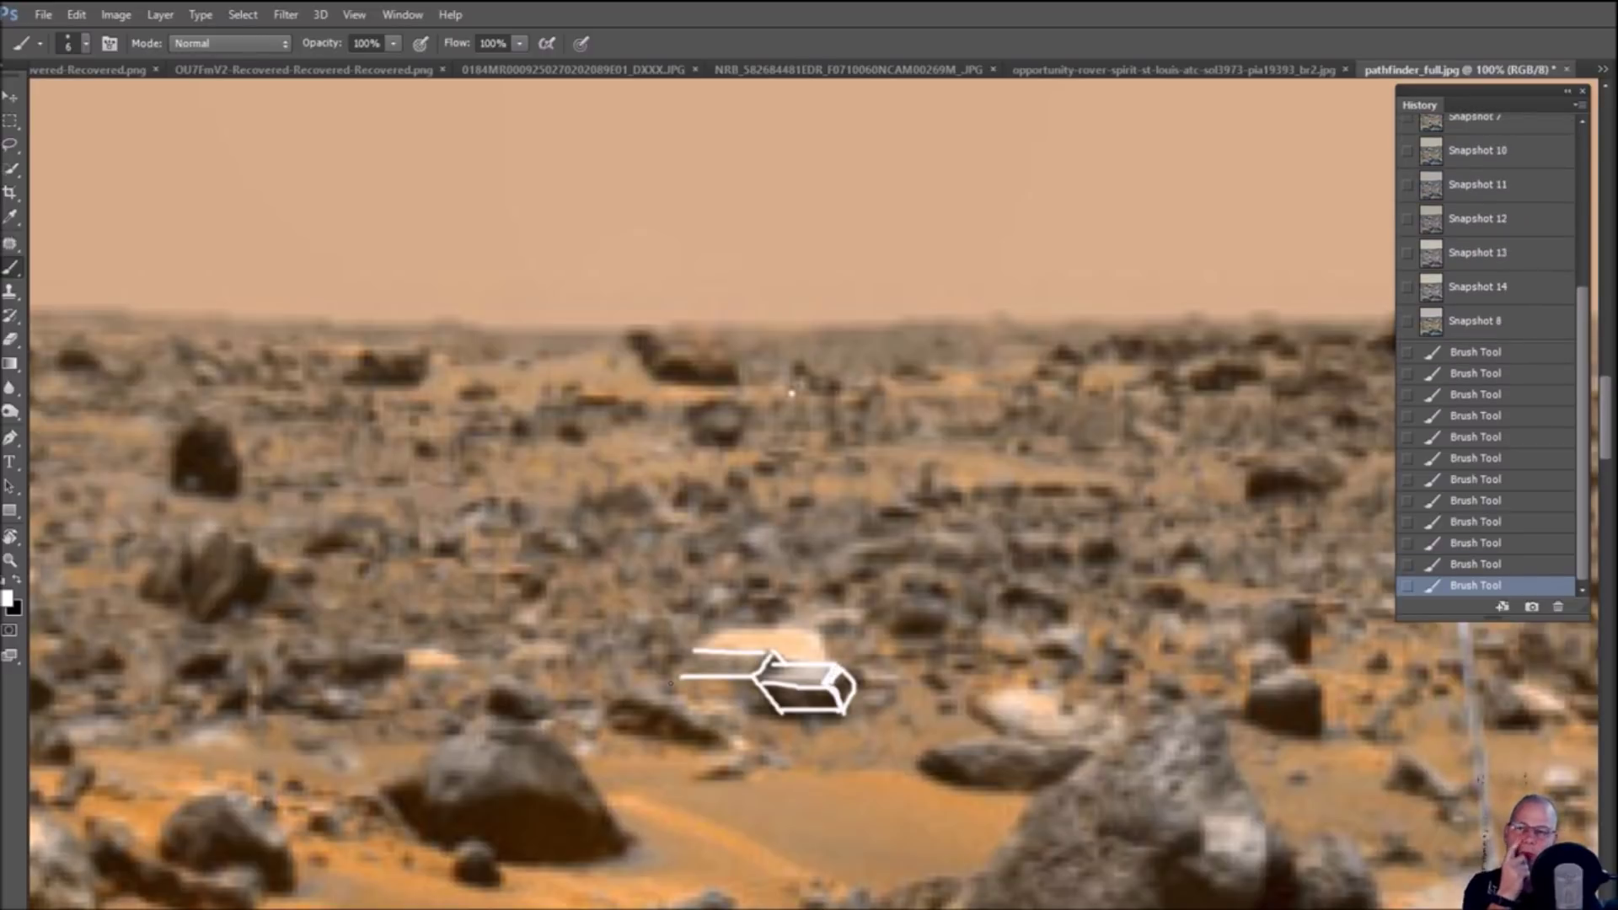
pyautogui.moveTo(752, 600)
pyautogui.mouseDown()
pyautogui.moveTo(574, 699)
pyautogui.moveTo(786, 811)
pyautogui.moveTo(845, 633)
pyautogui.moveTo(707, 593)
pyautogui.mouseUp()
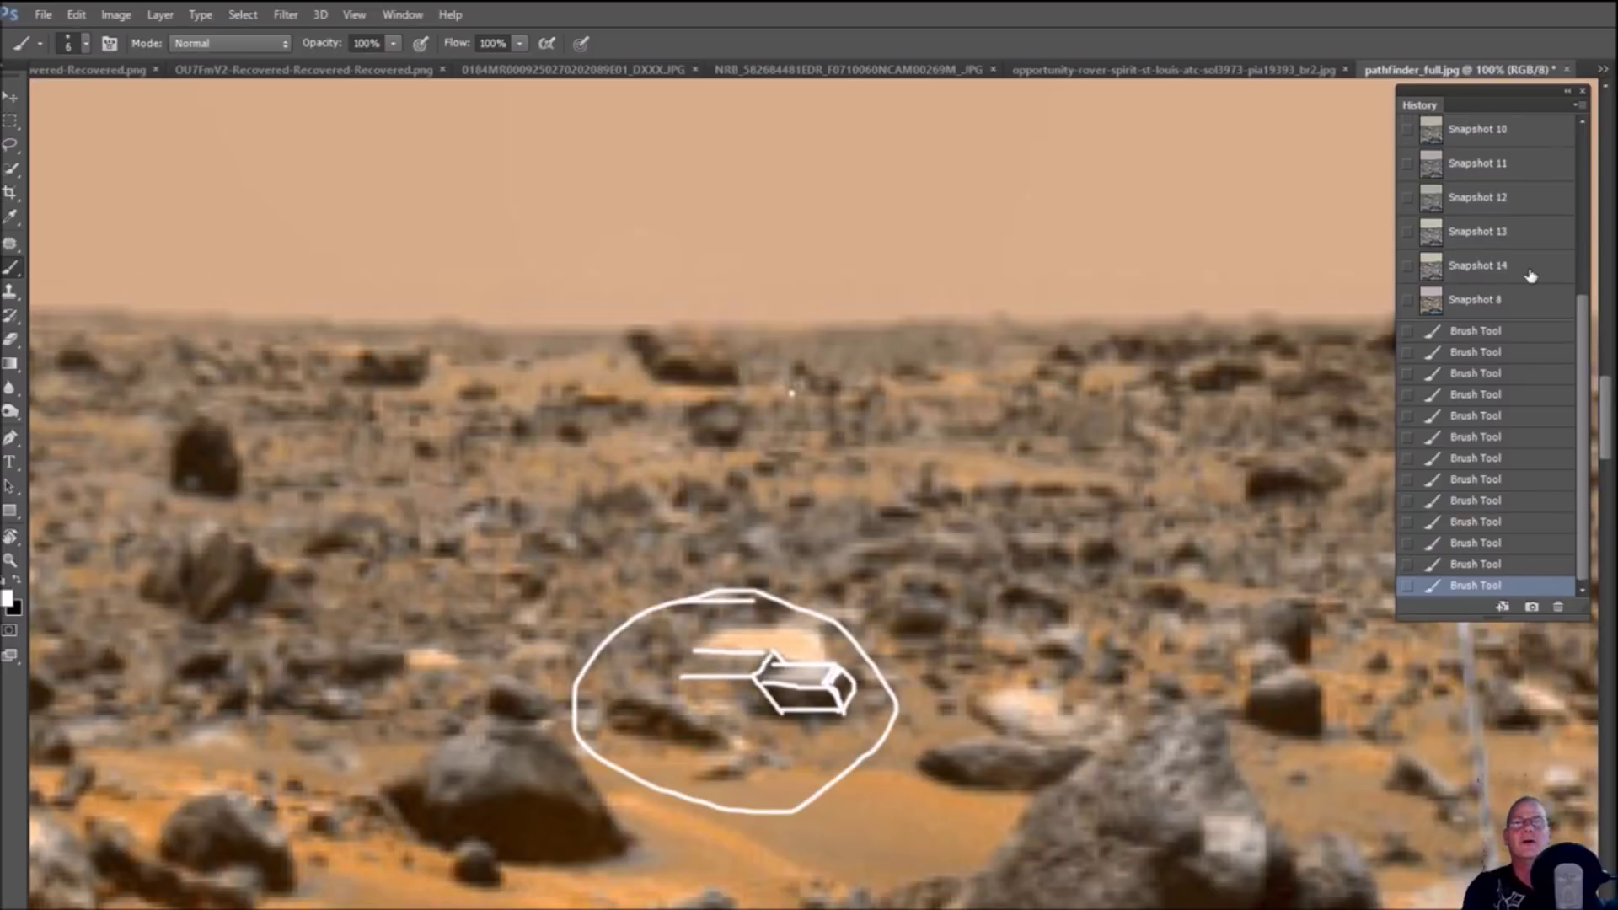
# Compare the outlined box-like object with the same area on Snapshot 14 and Snapshot 8, returning to the marked version each time
pyautogui.click(1530, 276)
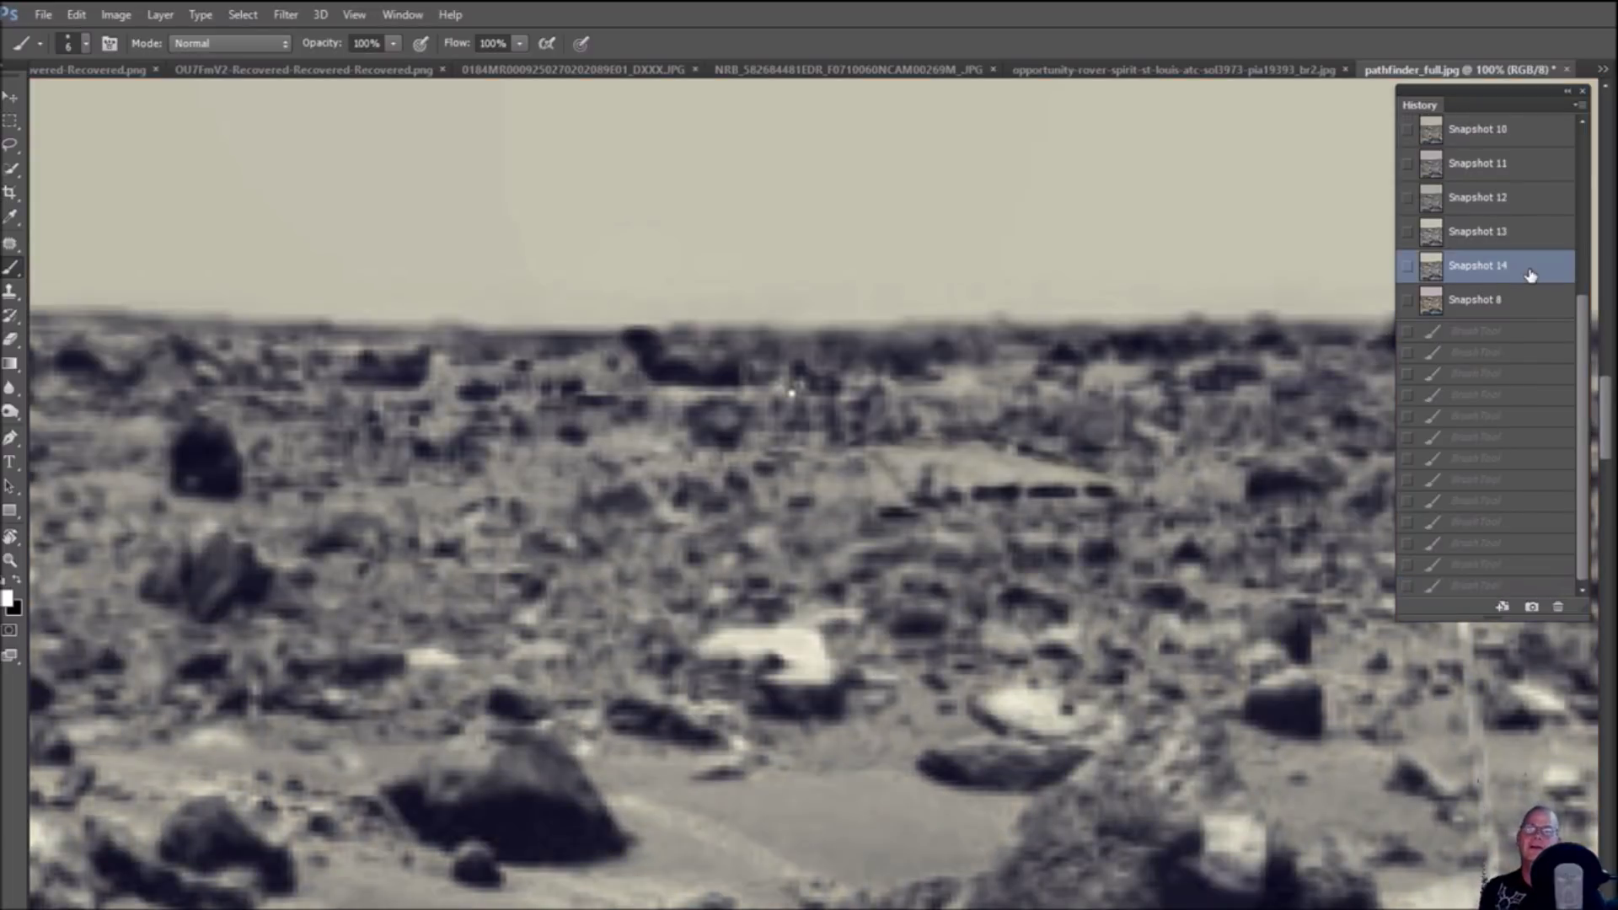
pyautogui.click(1535, 584)
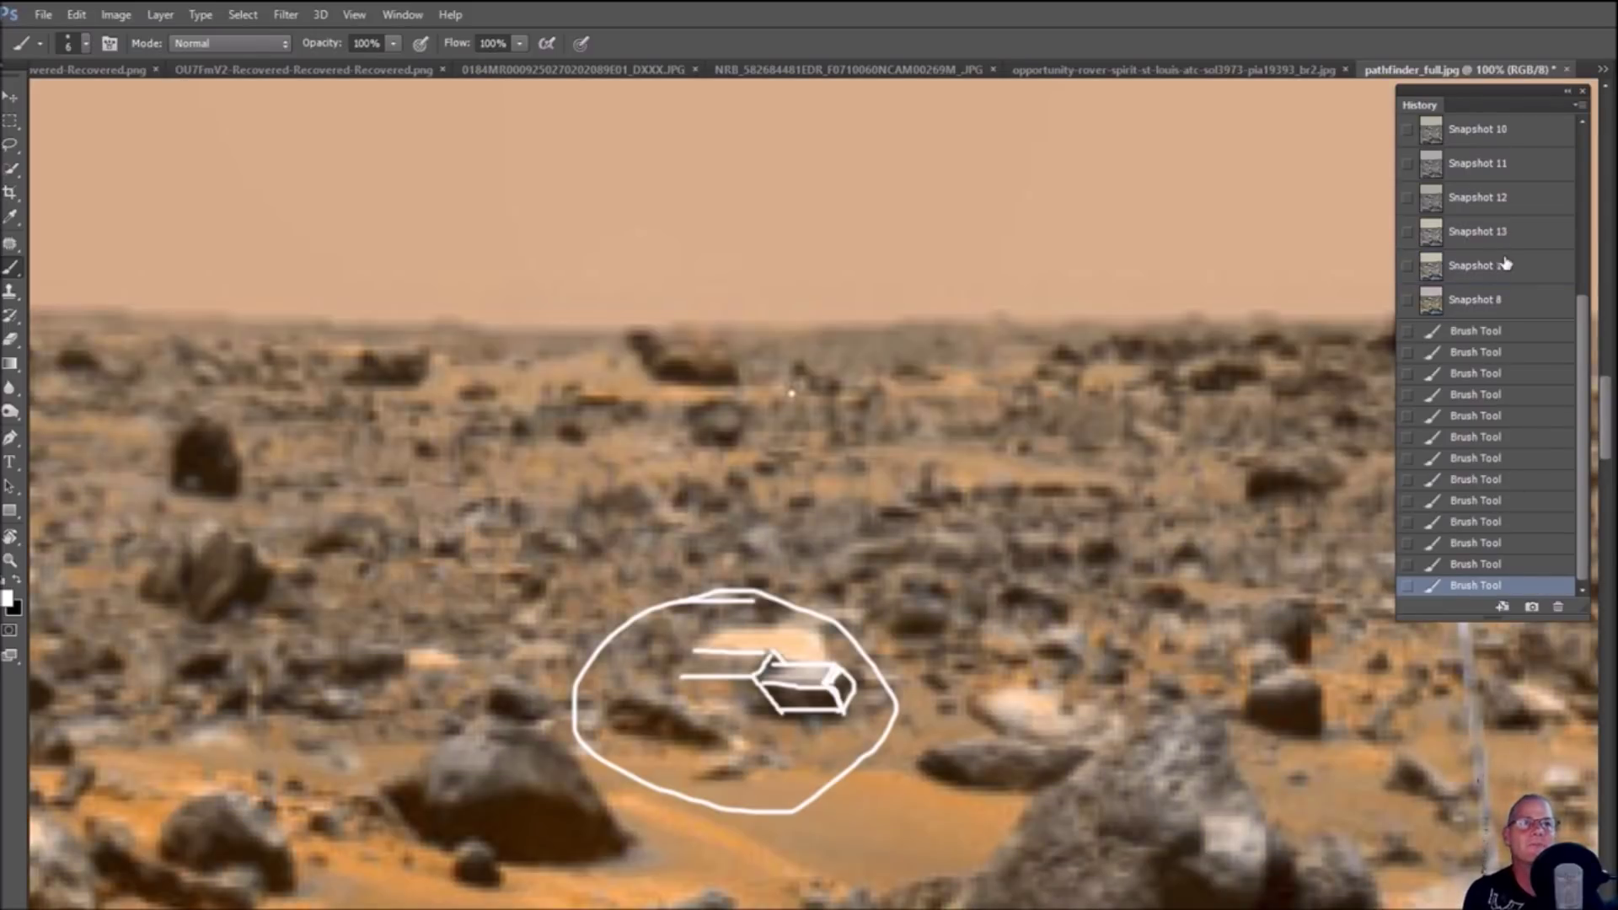
pyautogui.click(1500, 299)
pyautogui.click(1508, 584)
pyautogui.scroll(3, 1496, 417)
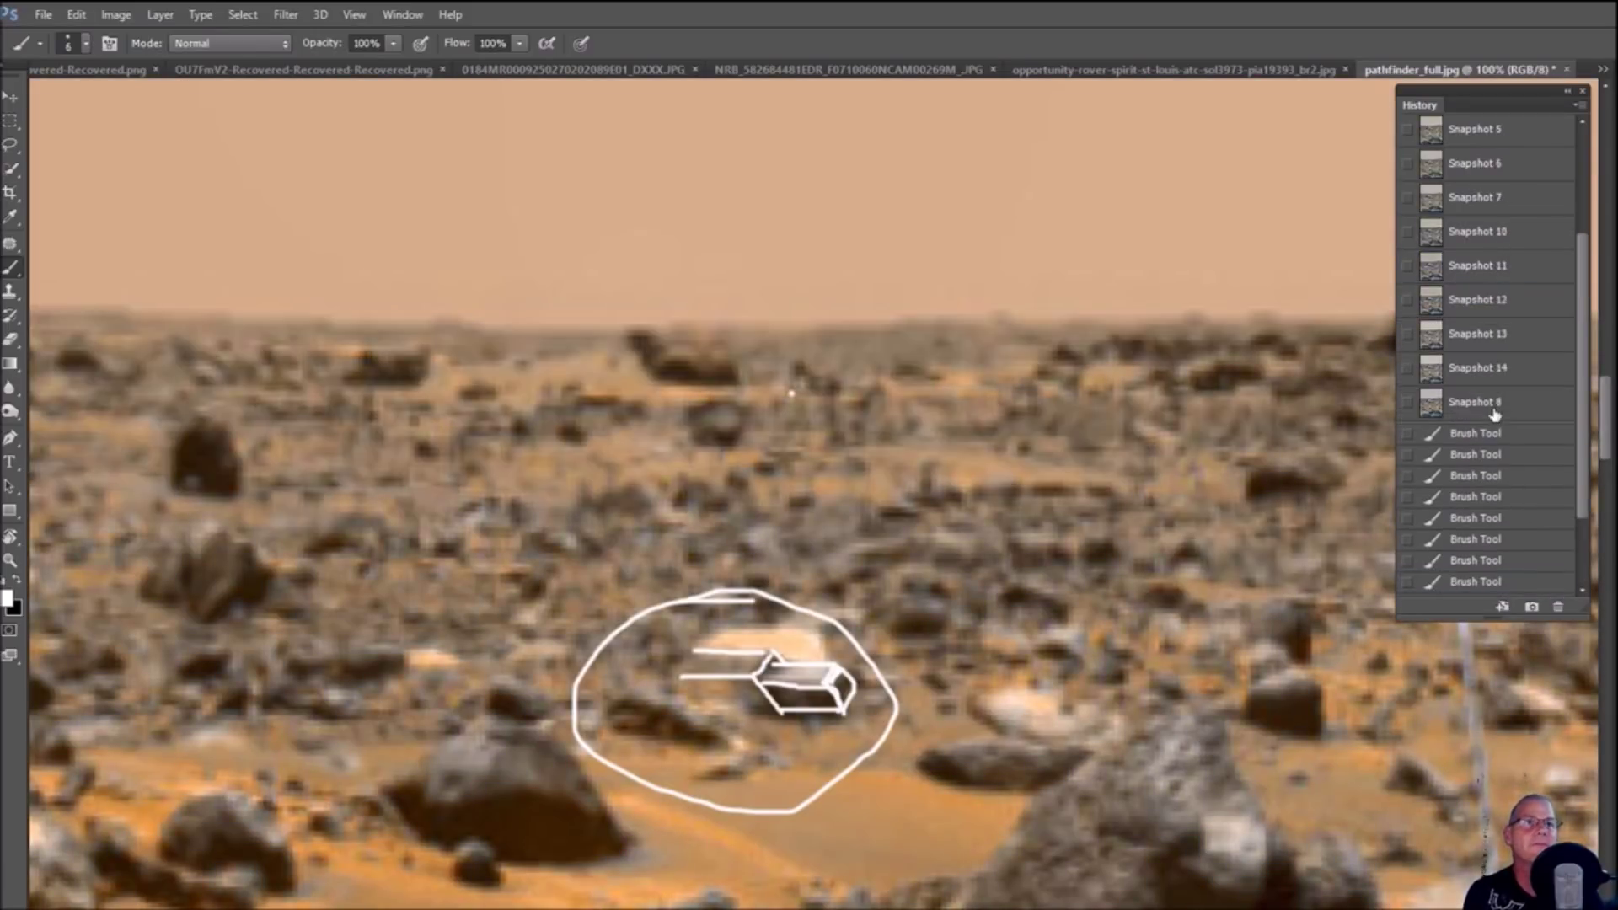
pyautogui.scroll(3, 1531, 150)
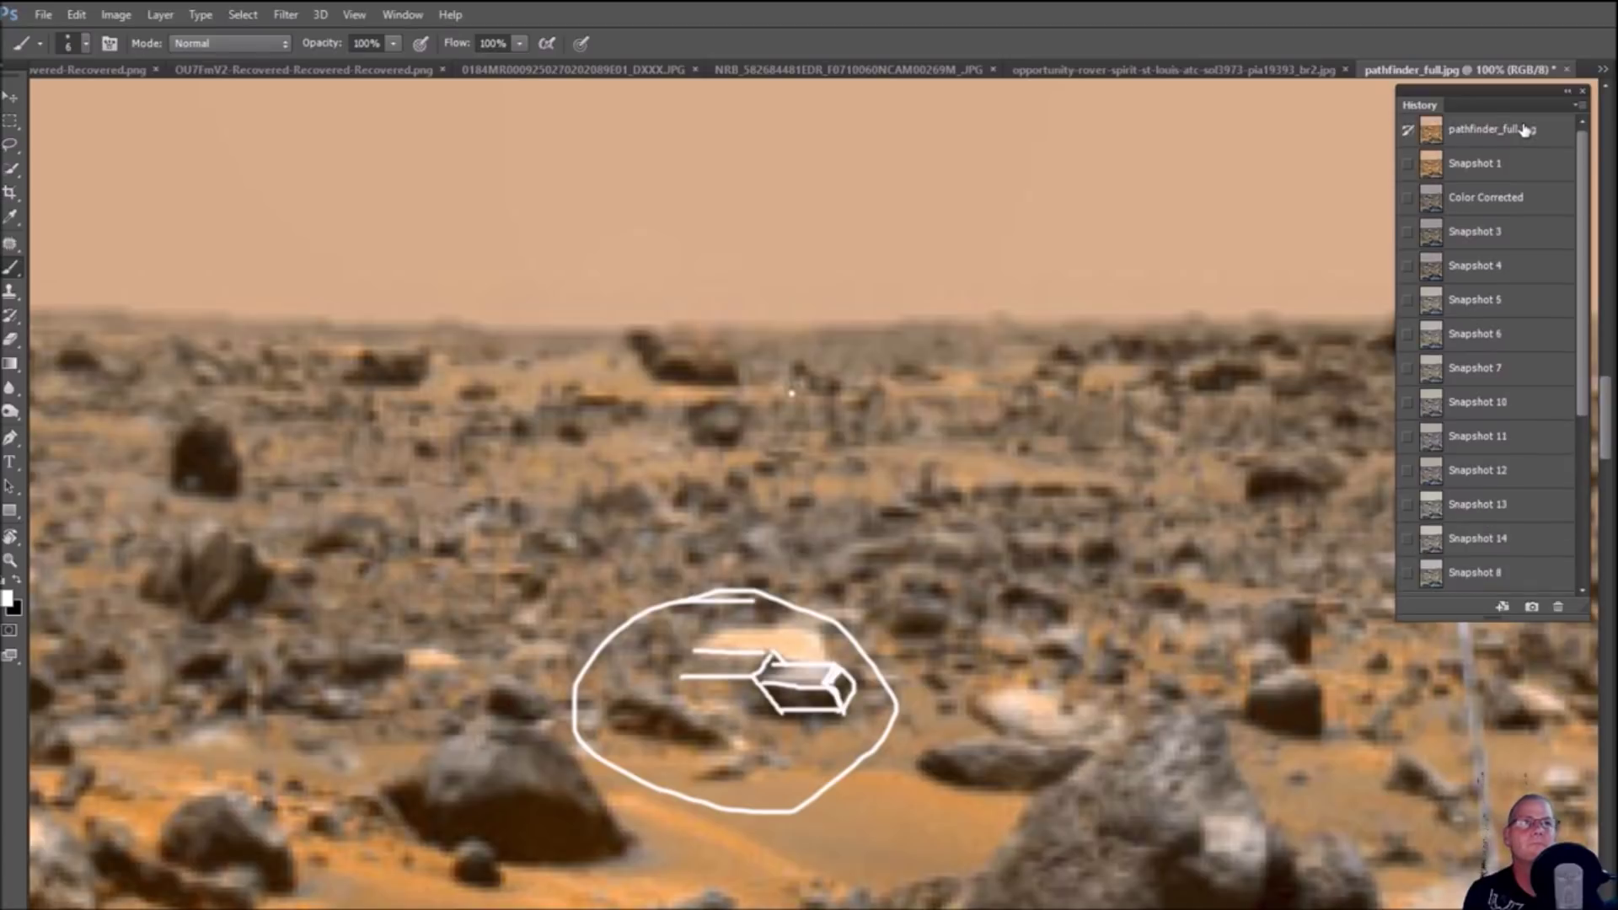
# Switch to Snapshot 1 and circle the pale rock with the box-like object in white brush at 66.7%
pyautogui.click(1512, 169)
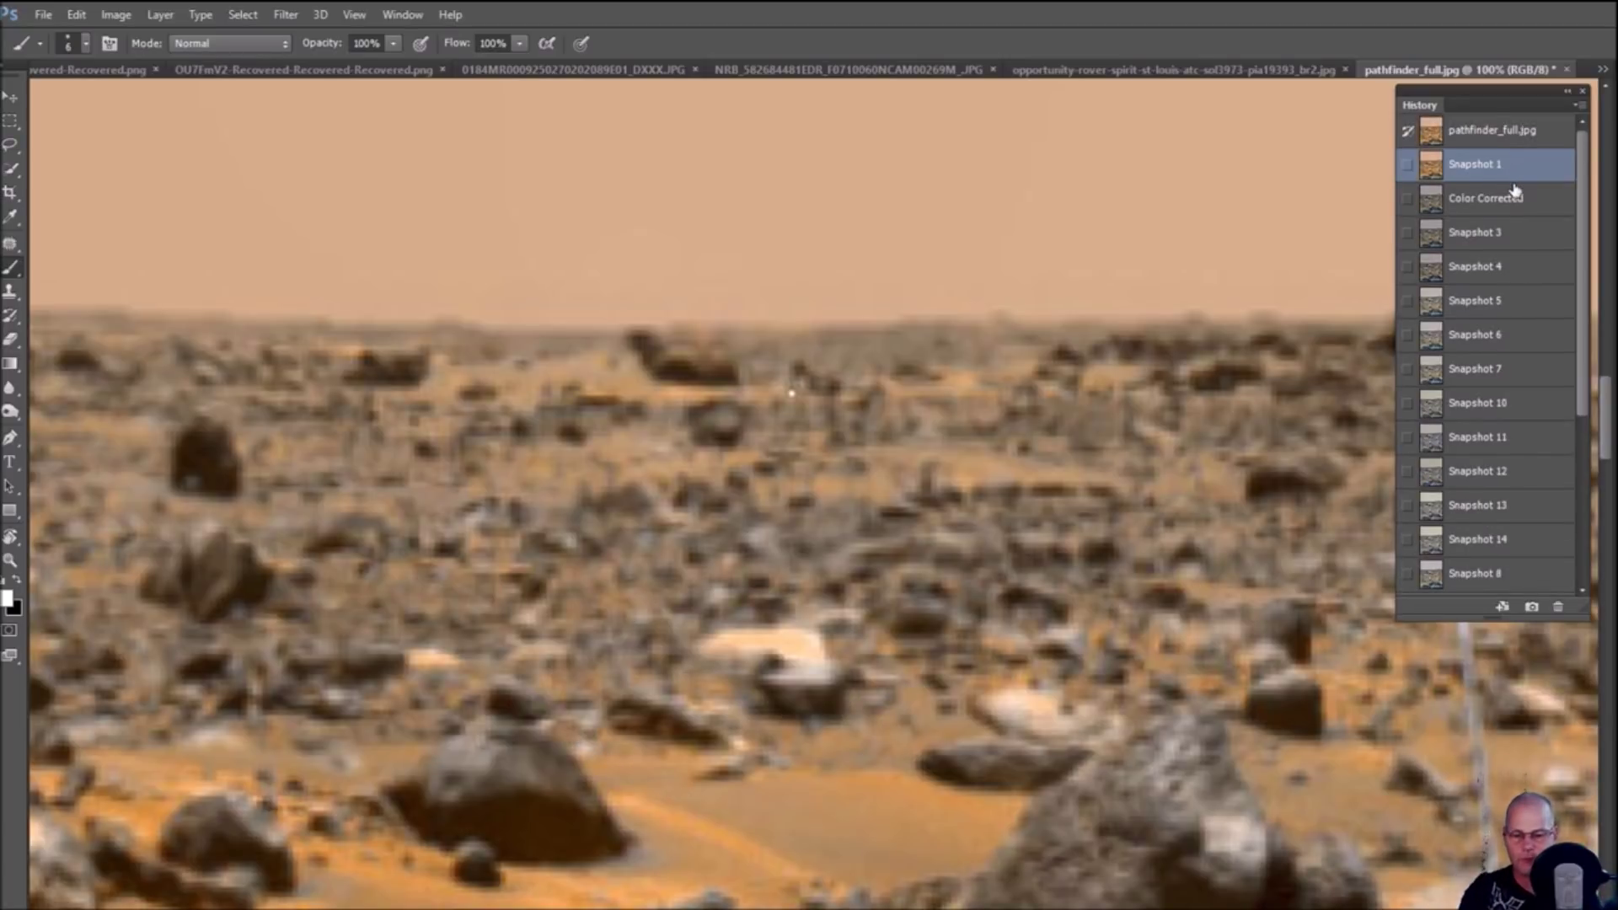
pyautogui.hotkey('ctrl', '-')
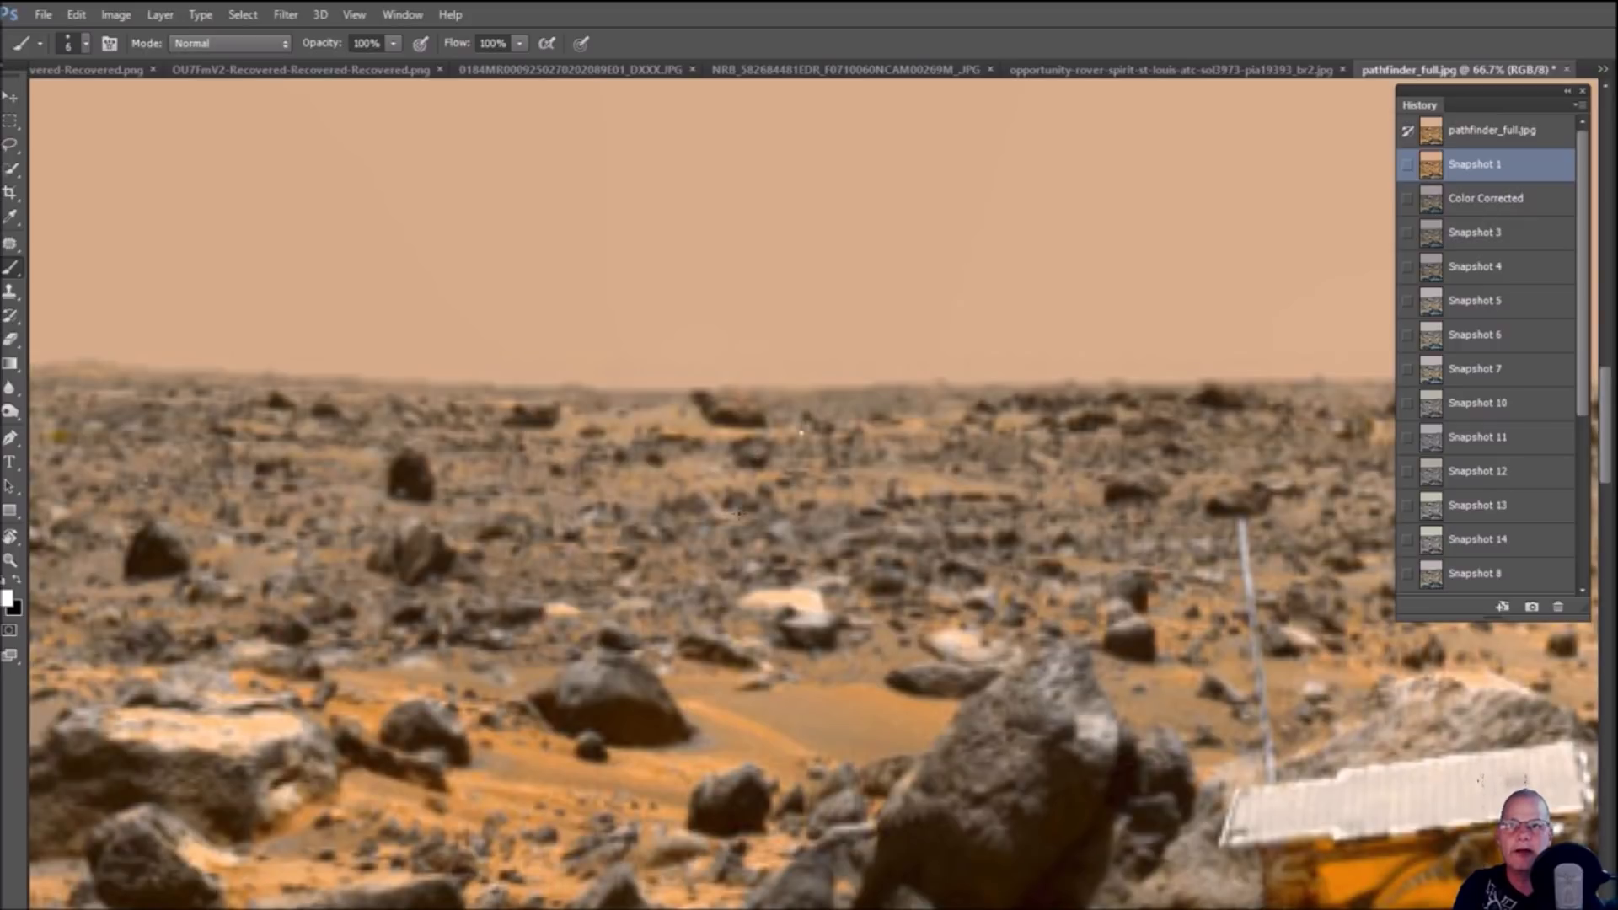
pyautogui.moveTo(732, 568)
pyautogui.mouseDown()
pyautogui.moveTo(688, 629)
pyautogui.moveTo(803, 709)
pyautogui.moveTo(872, 648)
pyautogui.moveTo(755, 567)
pyautogui.mouseUp()
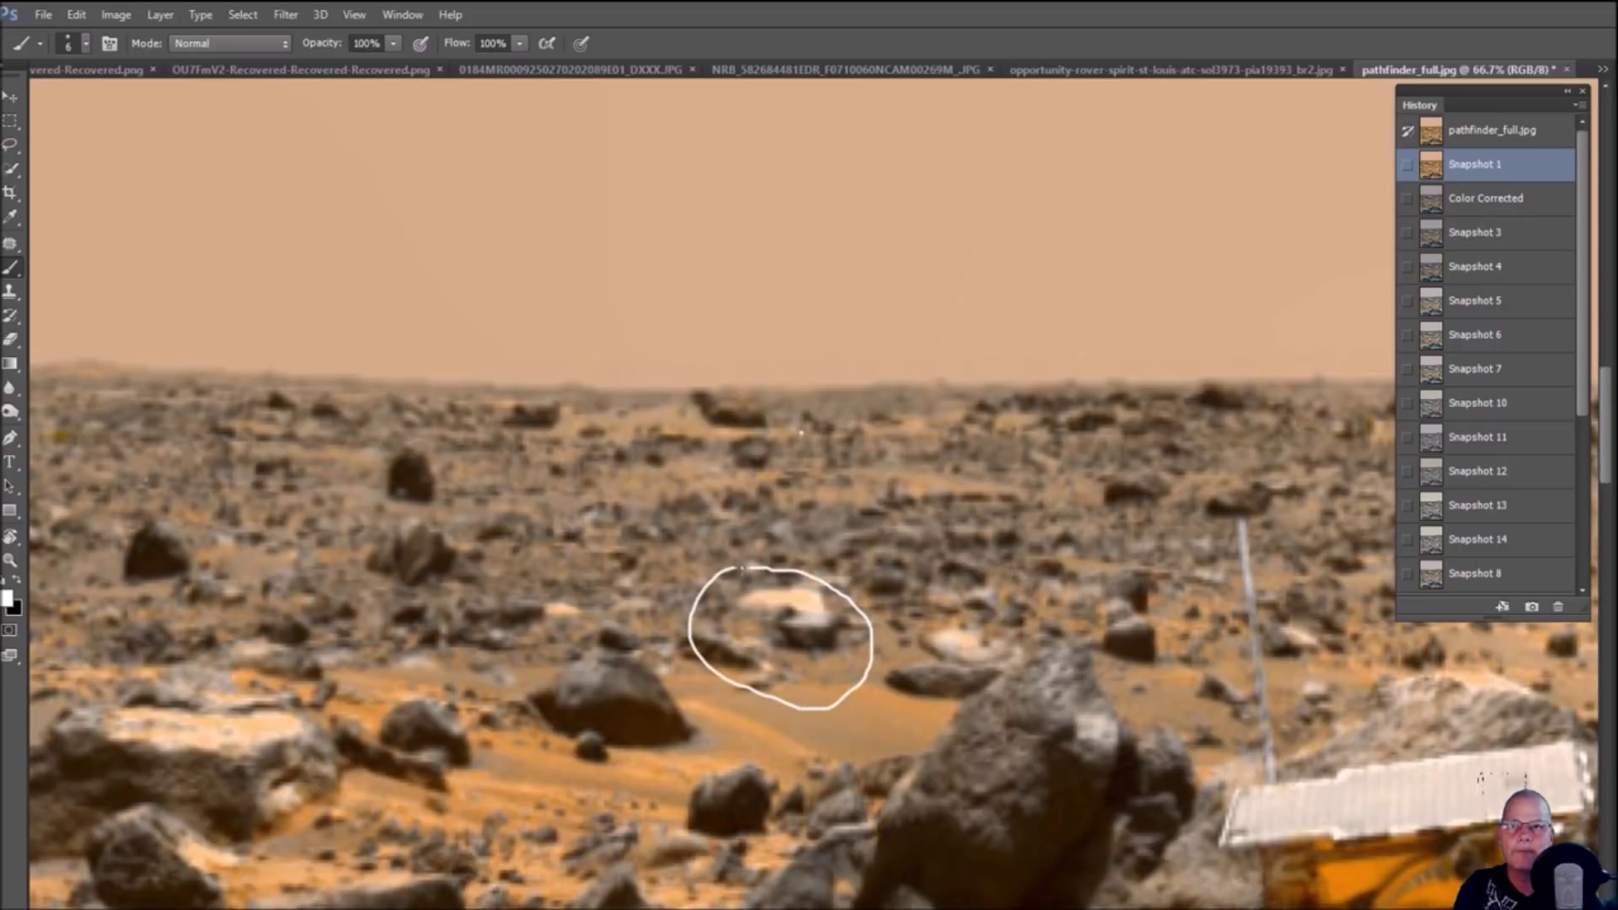
# Brush a white line from the edge of the rover's solar panel to the circled pale rock at 50%
pyautogui.scroll(5, 822, 576)
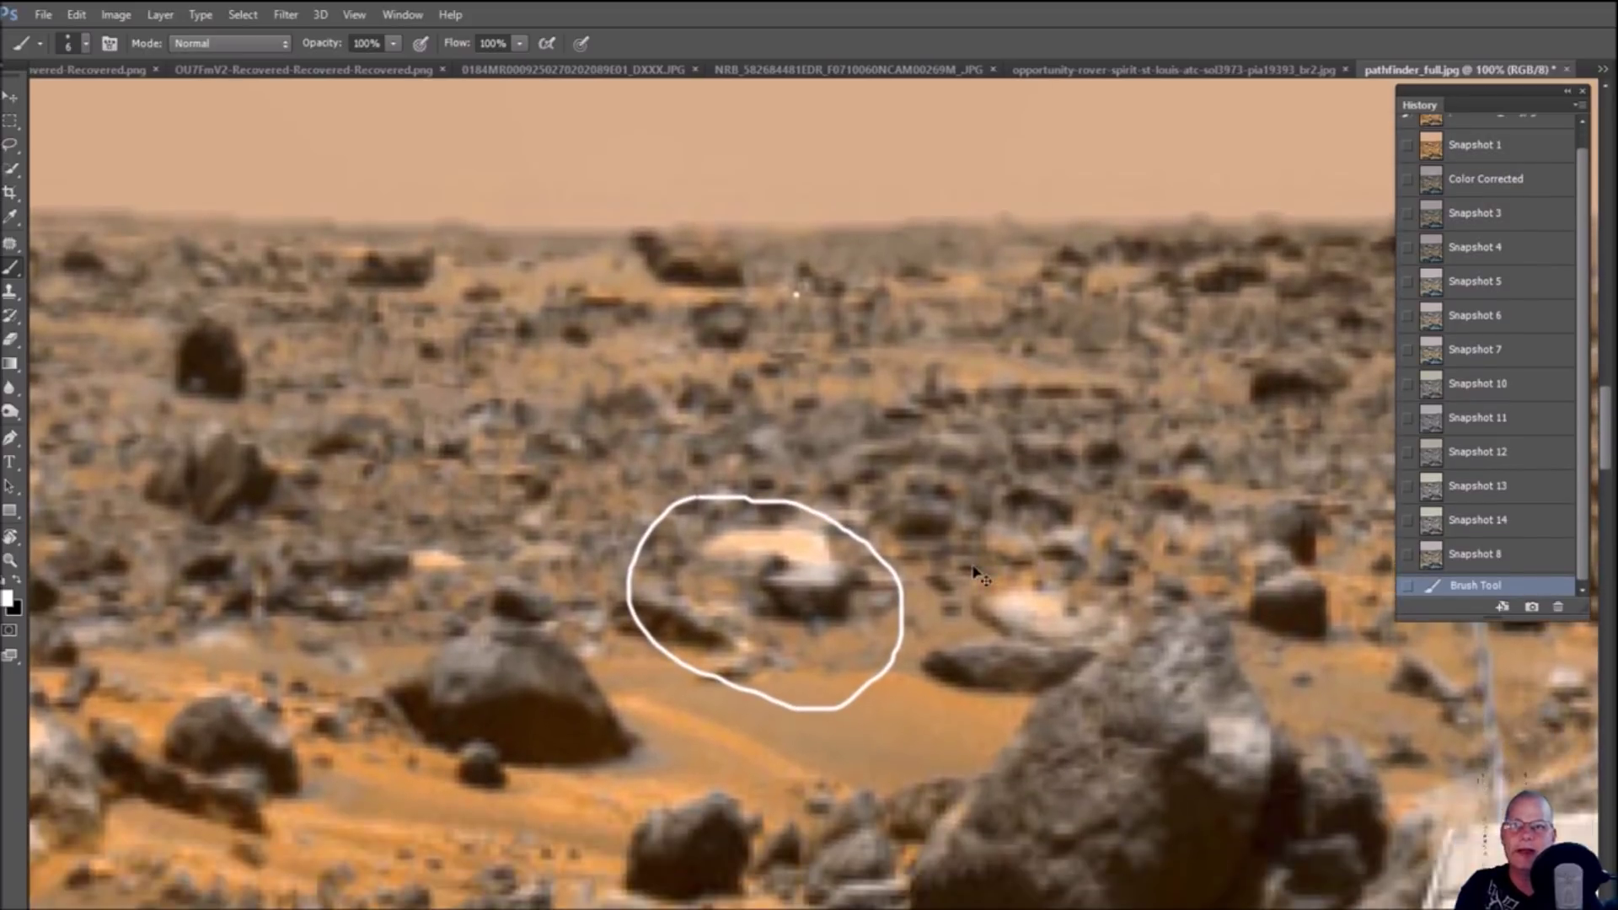
pyautogui.scroll(-1, 974, 568)
pyautogui.scroll(-3, 974, 568)
pyautogui.scroll(-2, 974, 567)
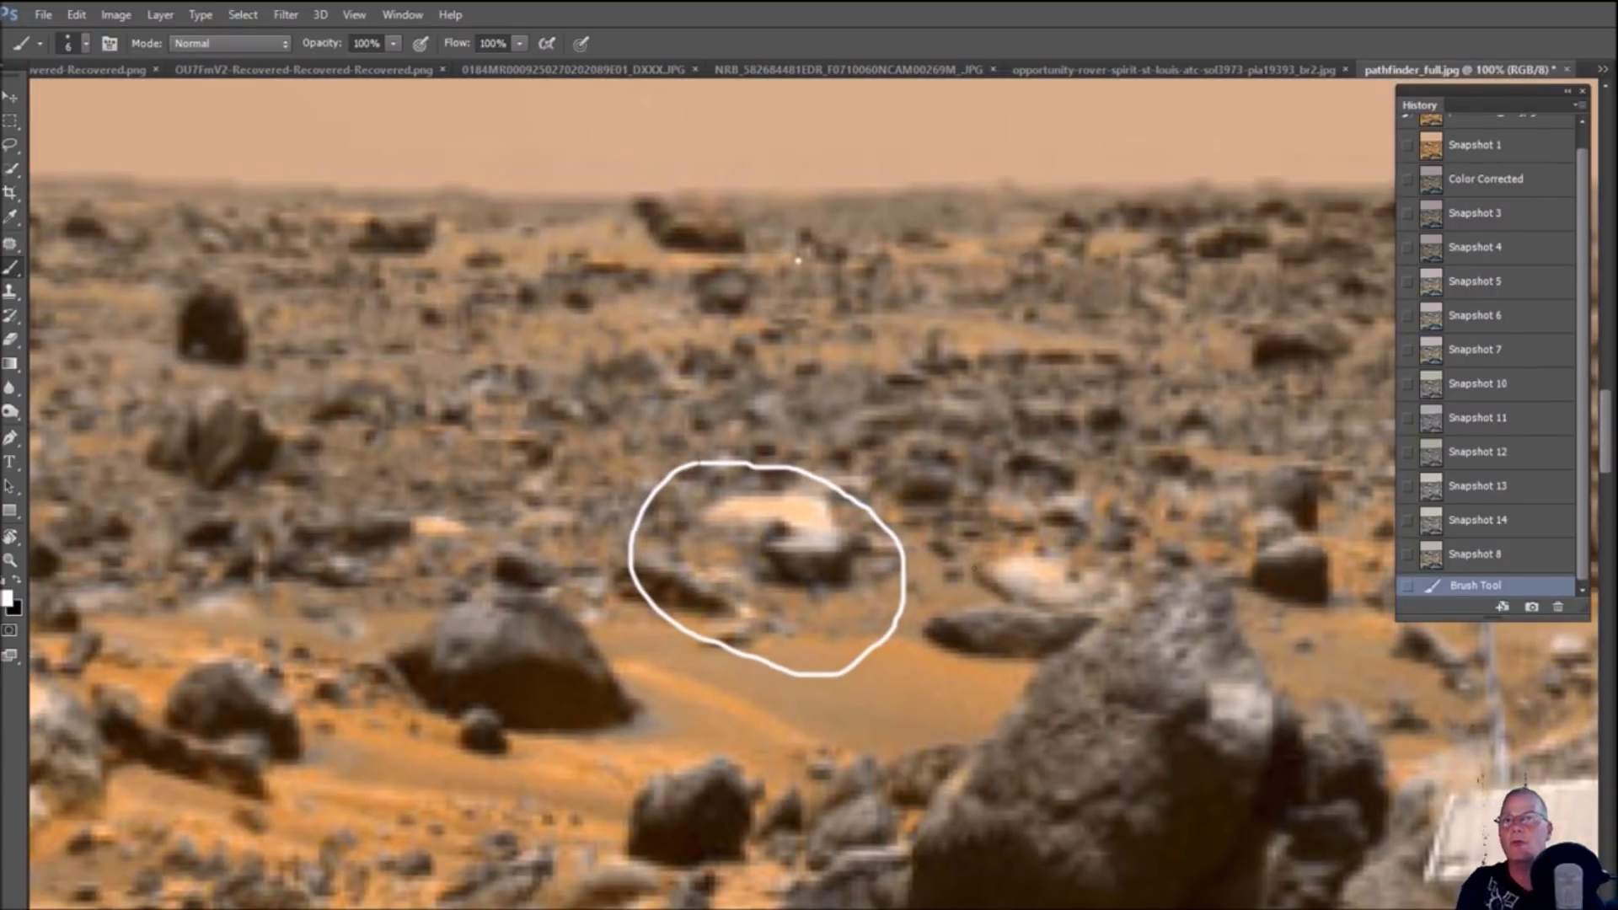
pyautogui.scroll(-3, 979, 575)
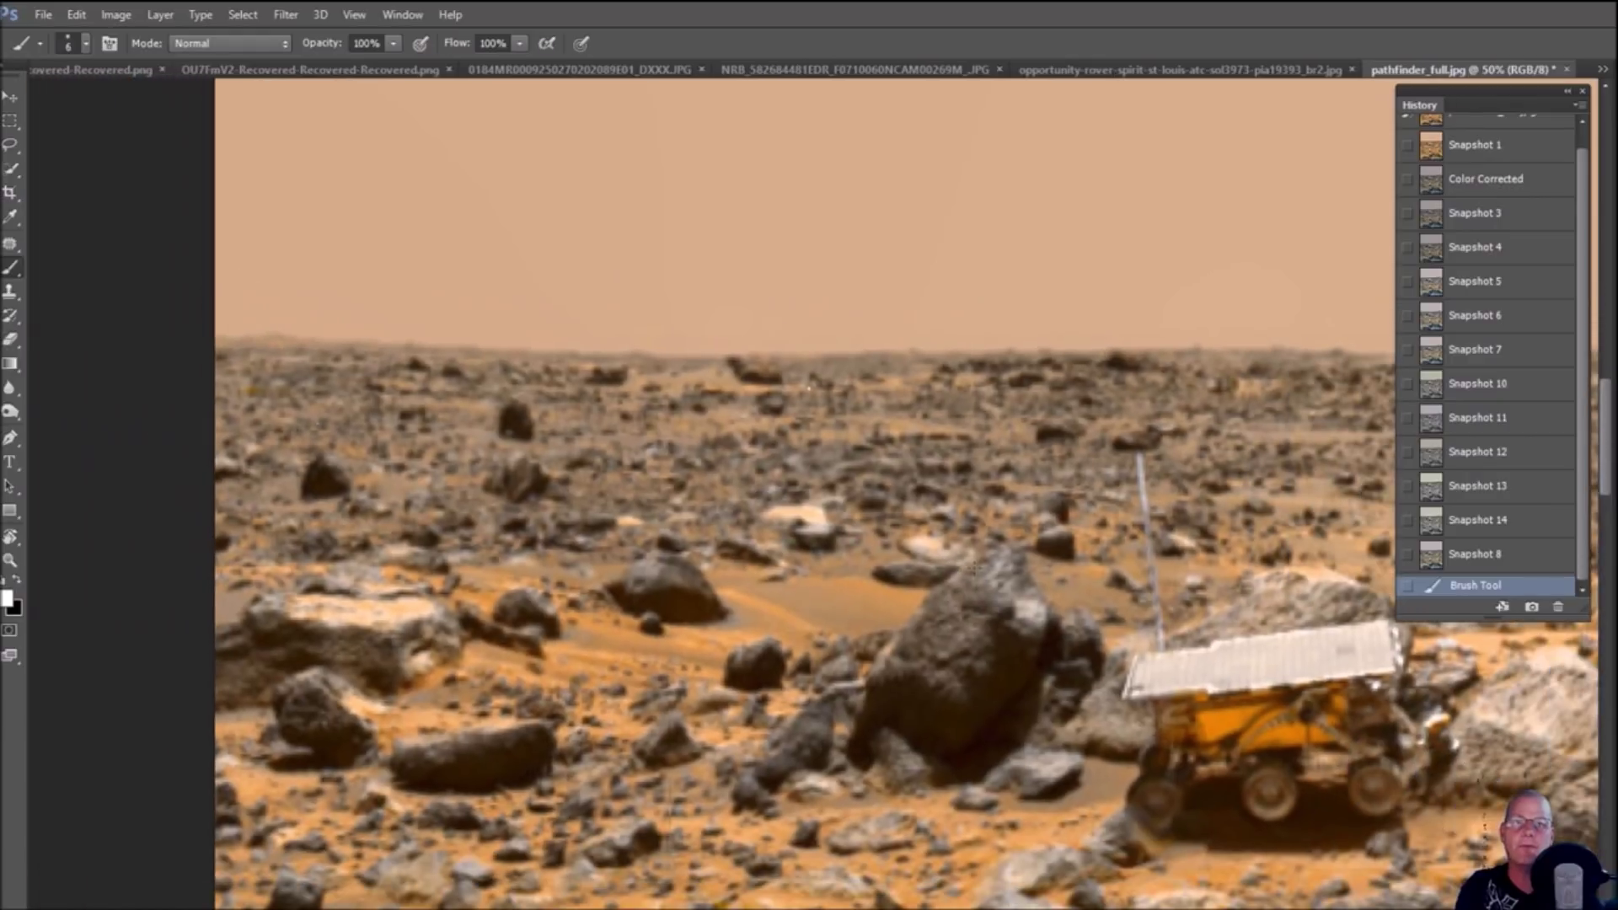
pyautogui.moveTo(1141, 665)
pyautogui.mouseDown()
pyautogui.moveTo(984, 568)
pyautogui.moveTo(790, 511)
pyautogui.mouseUp()
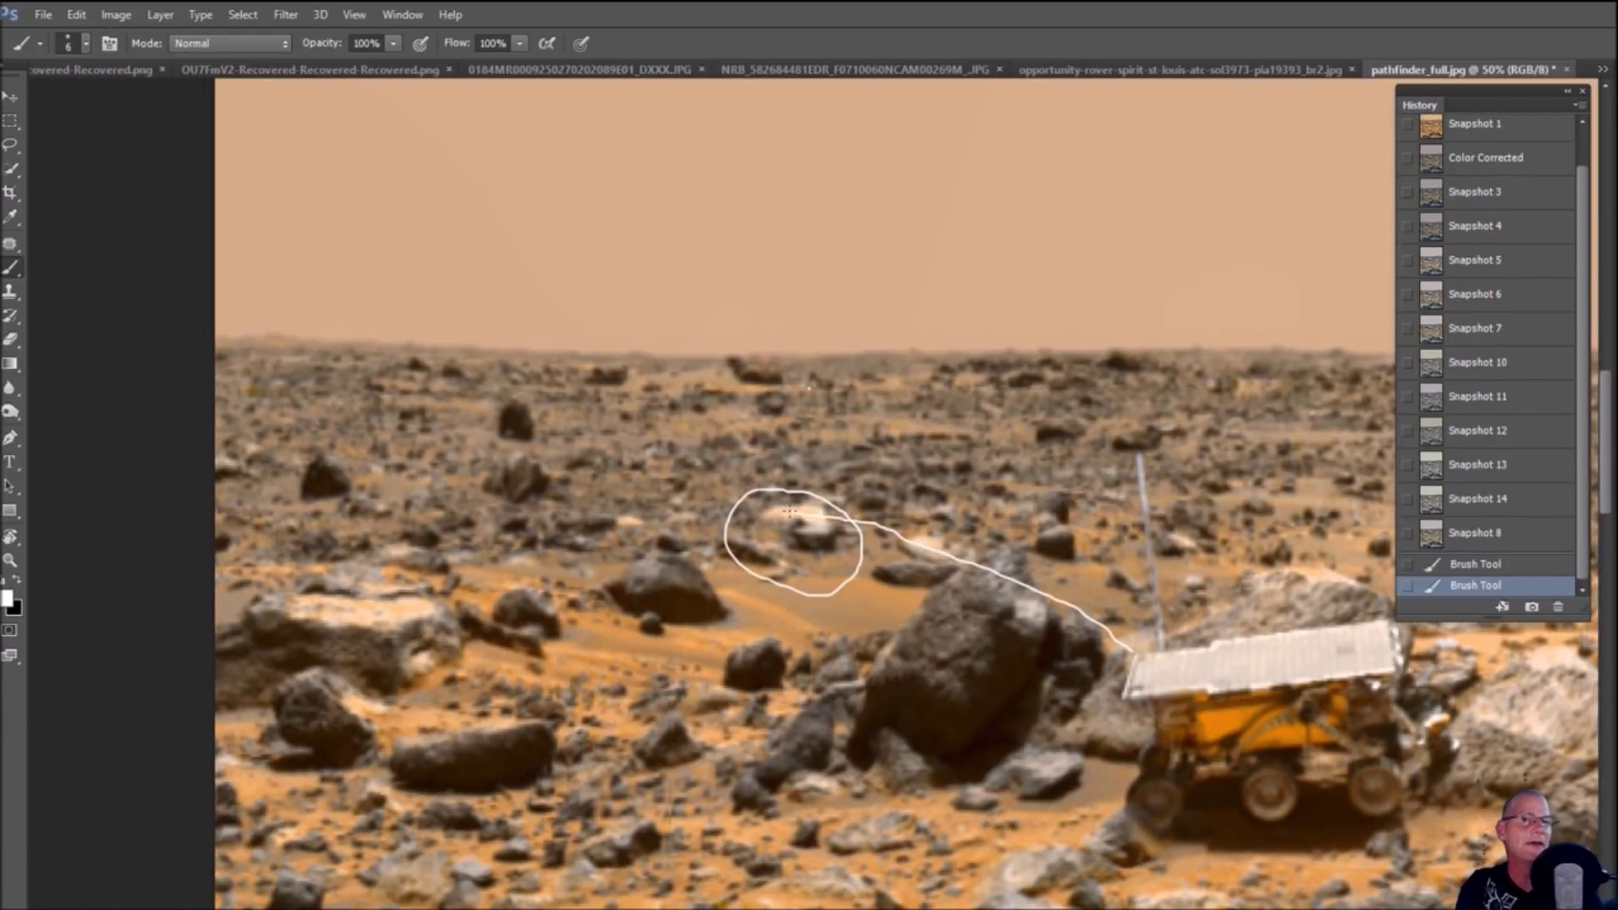
pyautogui.scroll(-2, 789, 512)
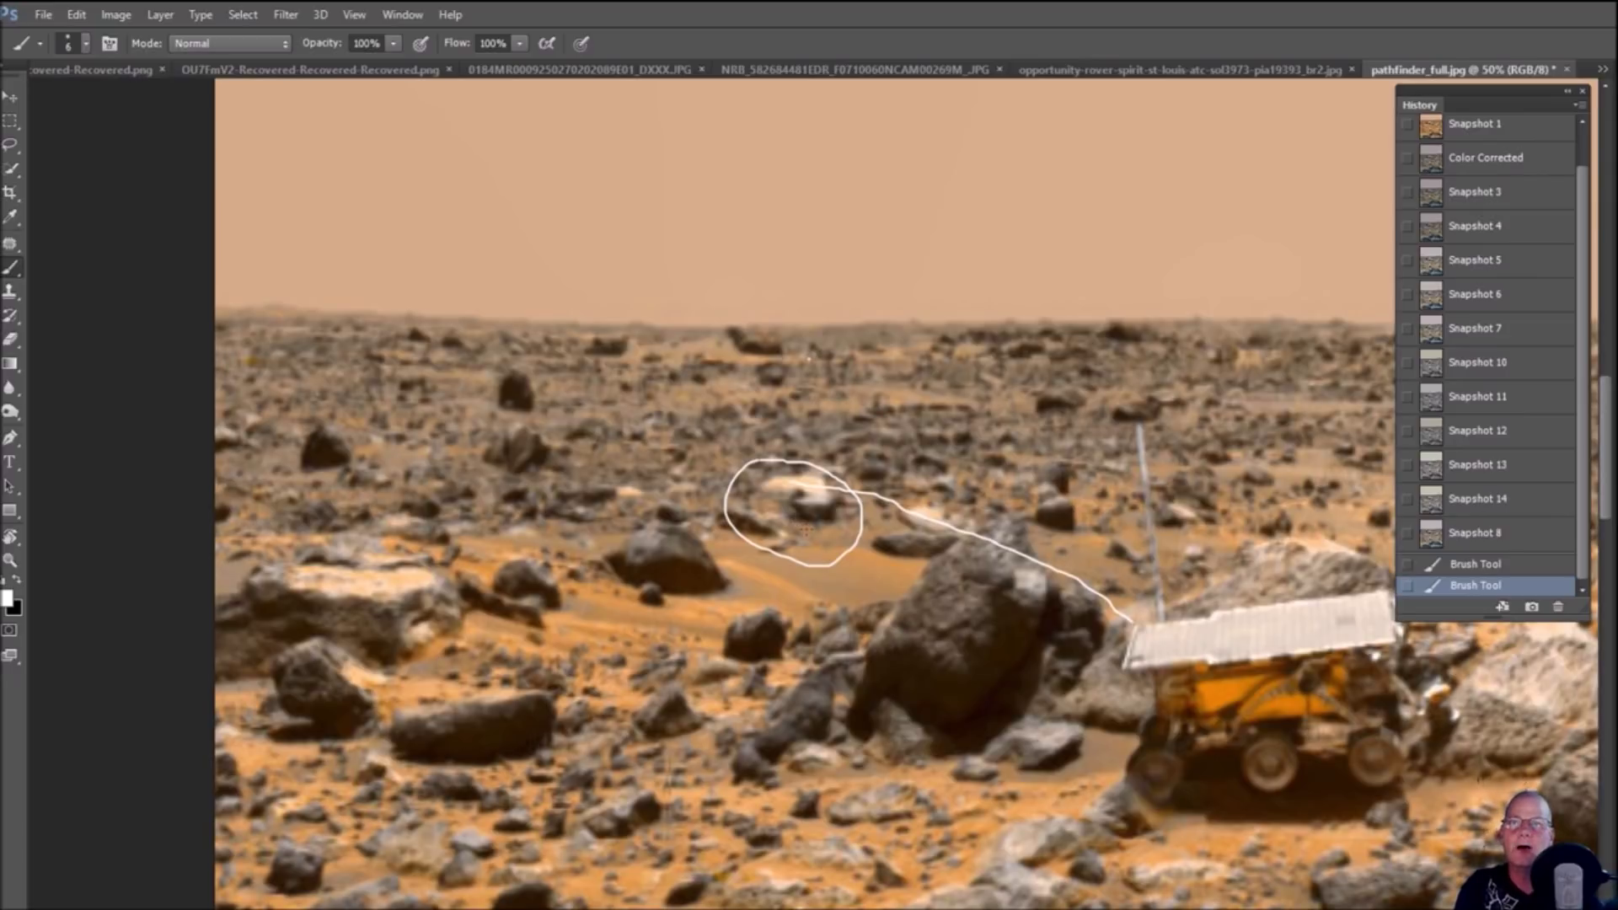
# Circle the rocky stretch below the horizon's left part, then circle the dark rock at its right end and mark its details
pyautogui.moveTo(462, 297)
pyautogui.mouseDown()
pyautogui.moveTo(336, 316)
pyautogui.moveTo(437, 390)
pyautogui.moveTo(618, 392)
pyautogui.moveTo(662, 337)
pyautogui.moveTo(616, 306)
pyautogui.moveTo(370, 295)
pyautogui.mouseUp()
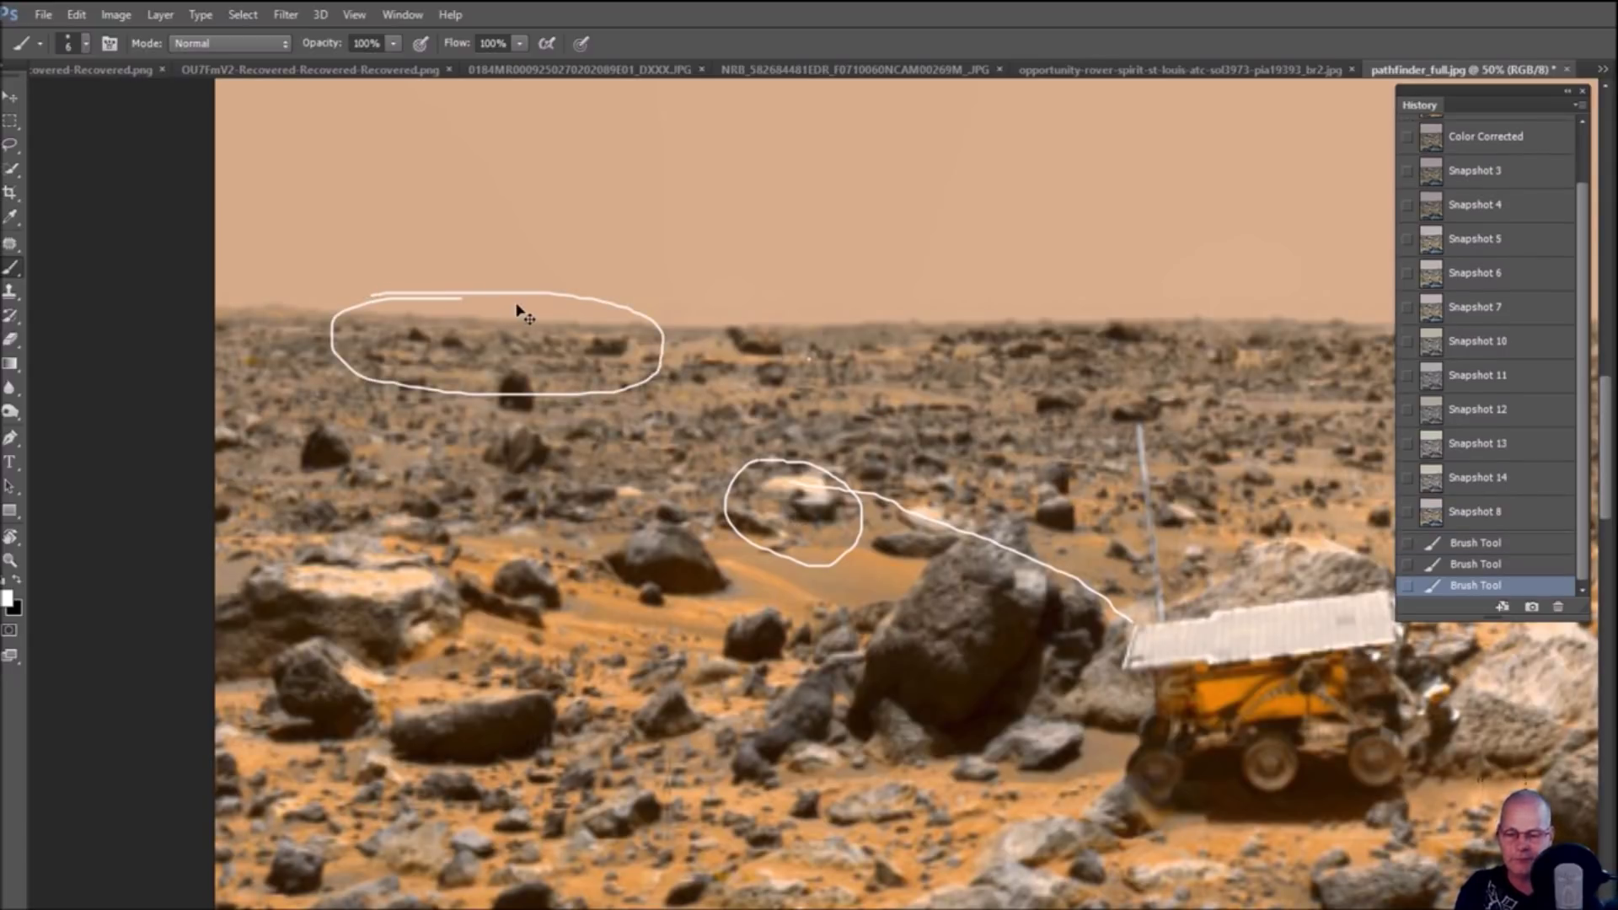
pyautogui.hotkey('ctrl', '+')
pyautogui.moveTo(532, 258)
pyautogui.mouseDown()
pyautogui.moveTo(500, 297)
pyautogui.moveTo(527, 323)
pyautogui.moveTo(566, 302)
pyautogui.moveTo(524, 251)
pyautogui.mouseUp()
pyautogui.hotkey('ctrl', '+')
pyautogui.scroll(3, 443, 323)
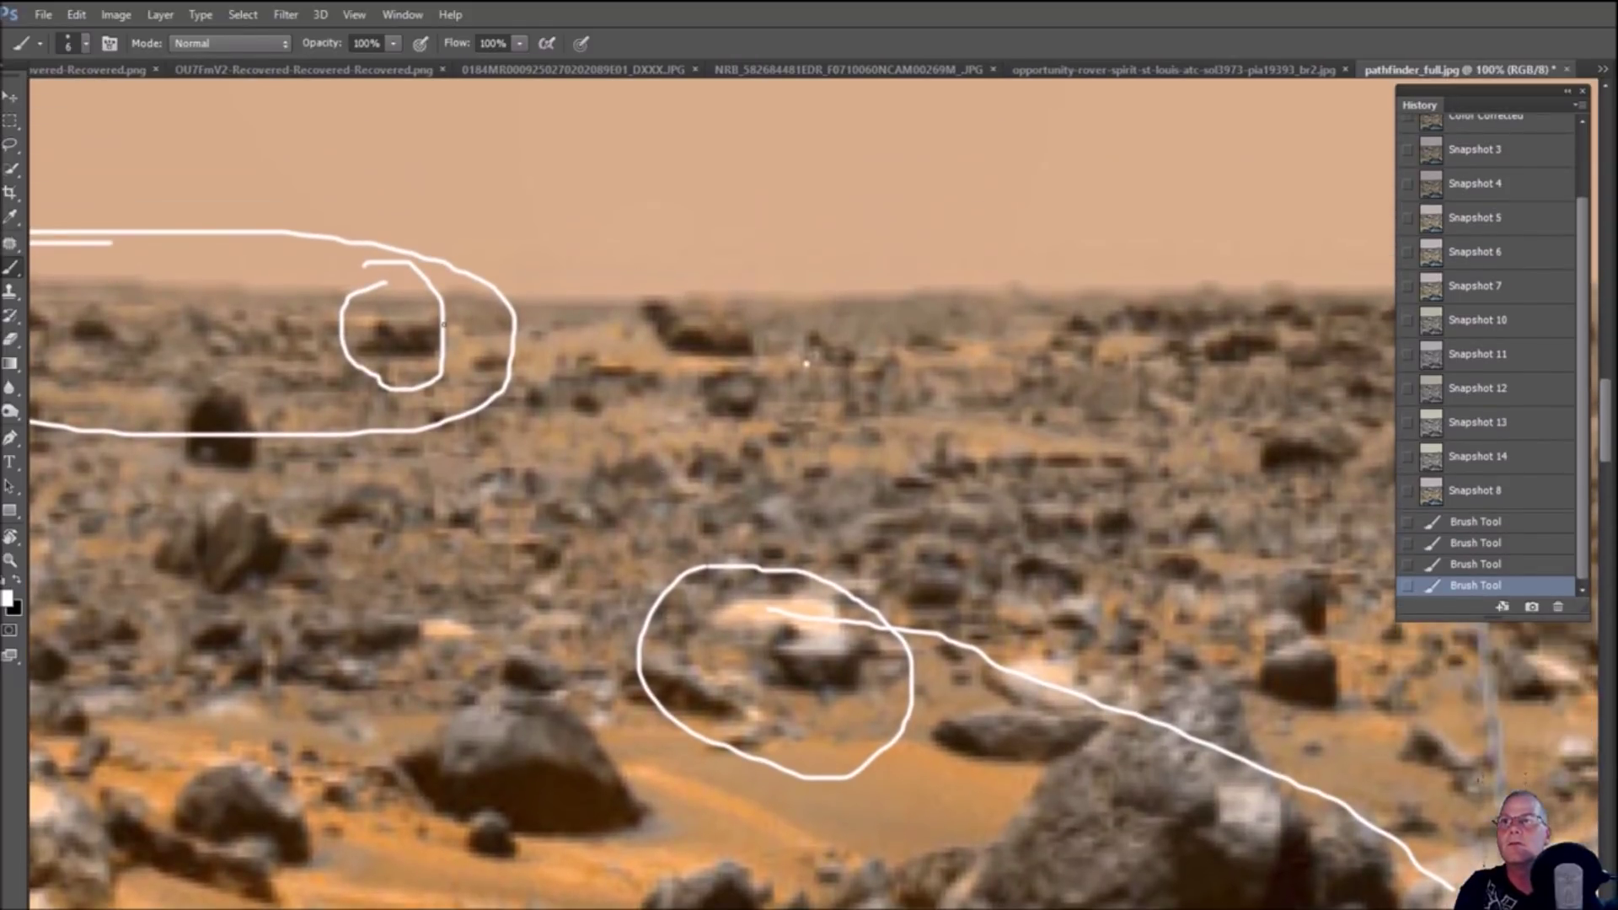
pyautogui.moveTo(420, 324); pyautogui.dragTo(385, 336)
pyautogui.click(381, 333)
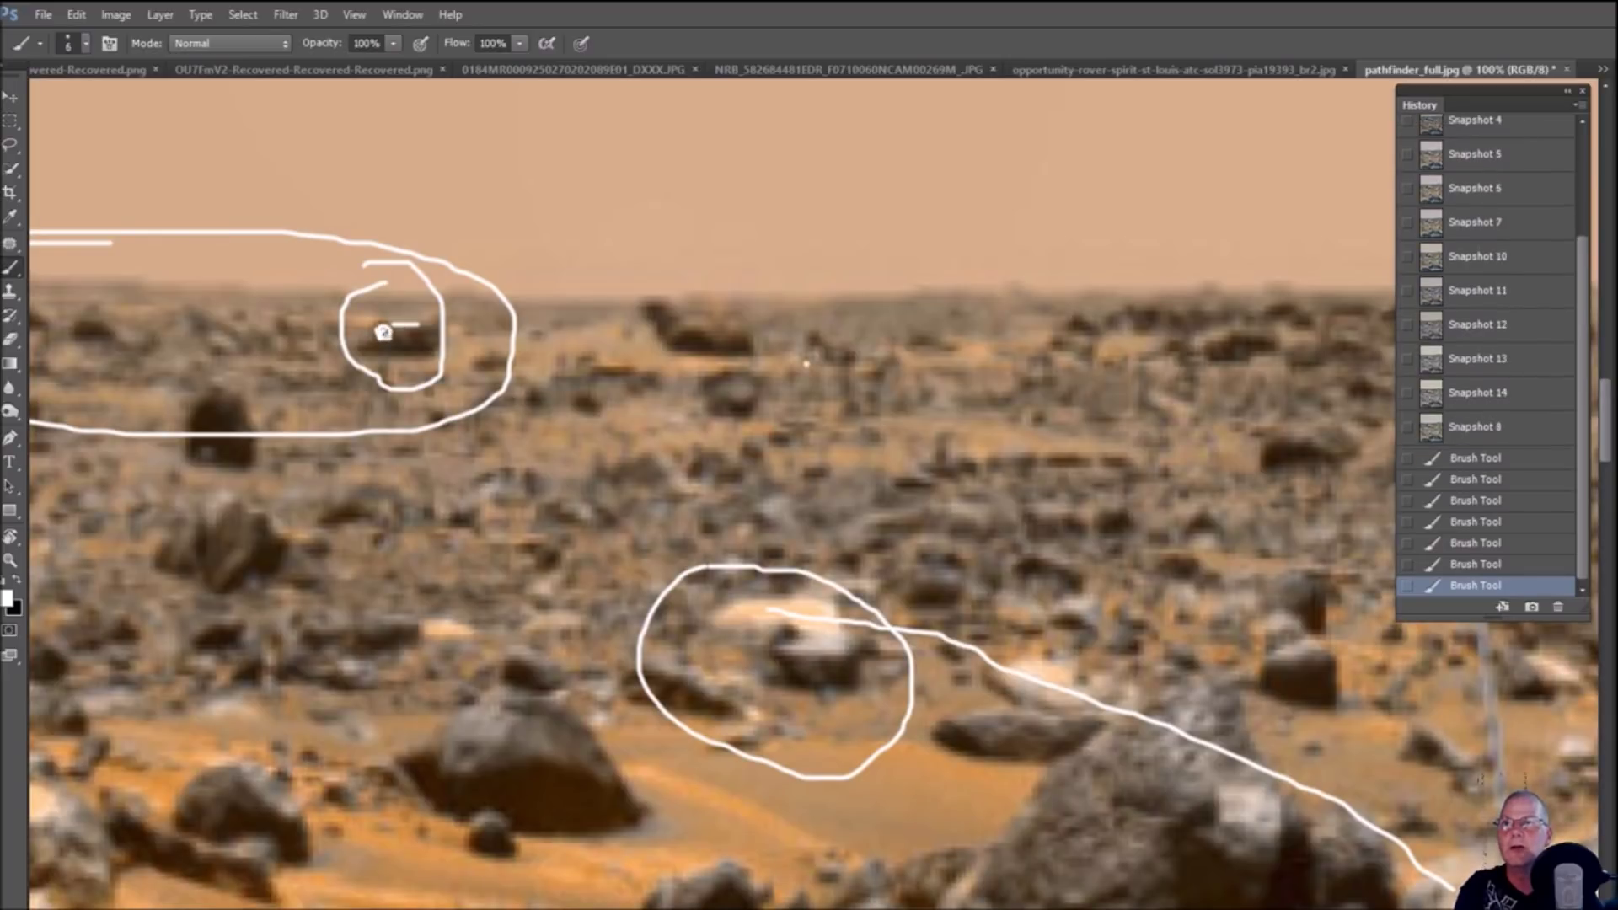
# Circle the pointed triangular rock in the middle distance right of the rover in white brush
pyautogui.hotkey('ctrl', '-')
pyautogui.hotkey('ctrl', '-')
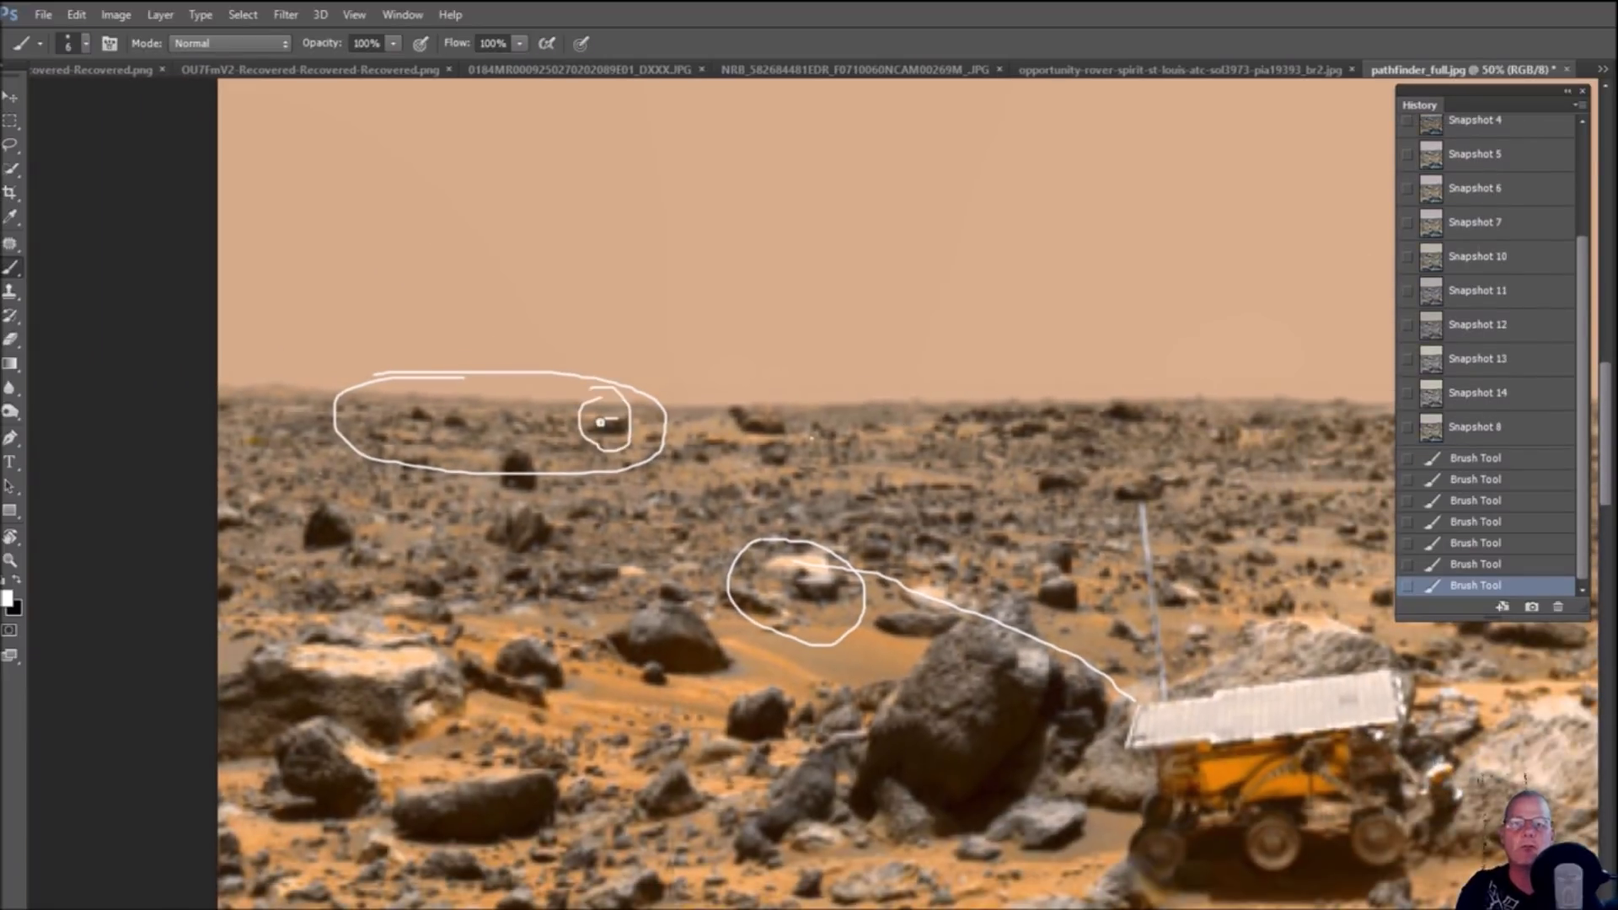
pyautogui.hscroll(10, 601, 421)
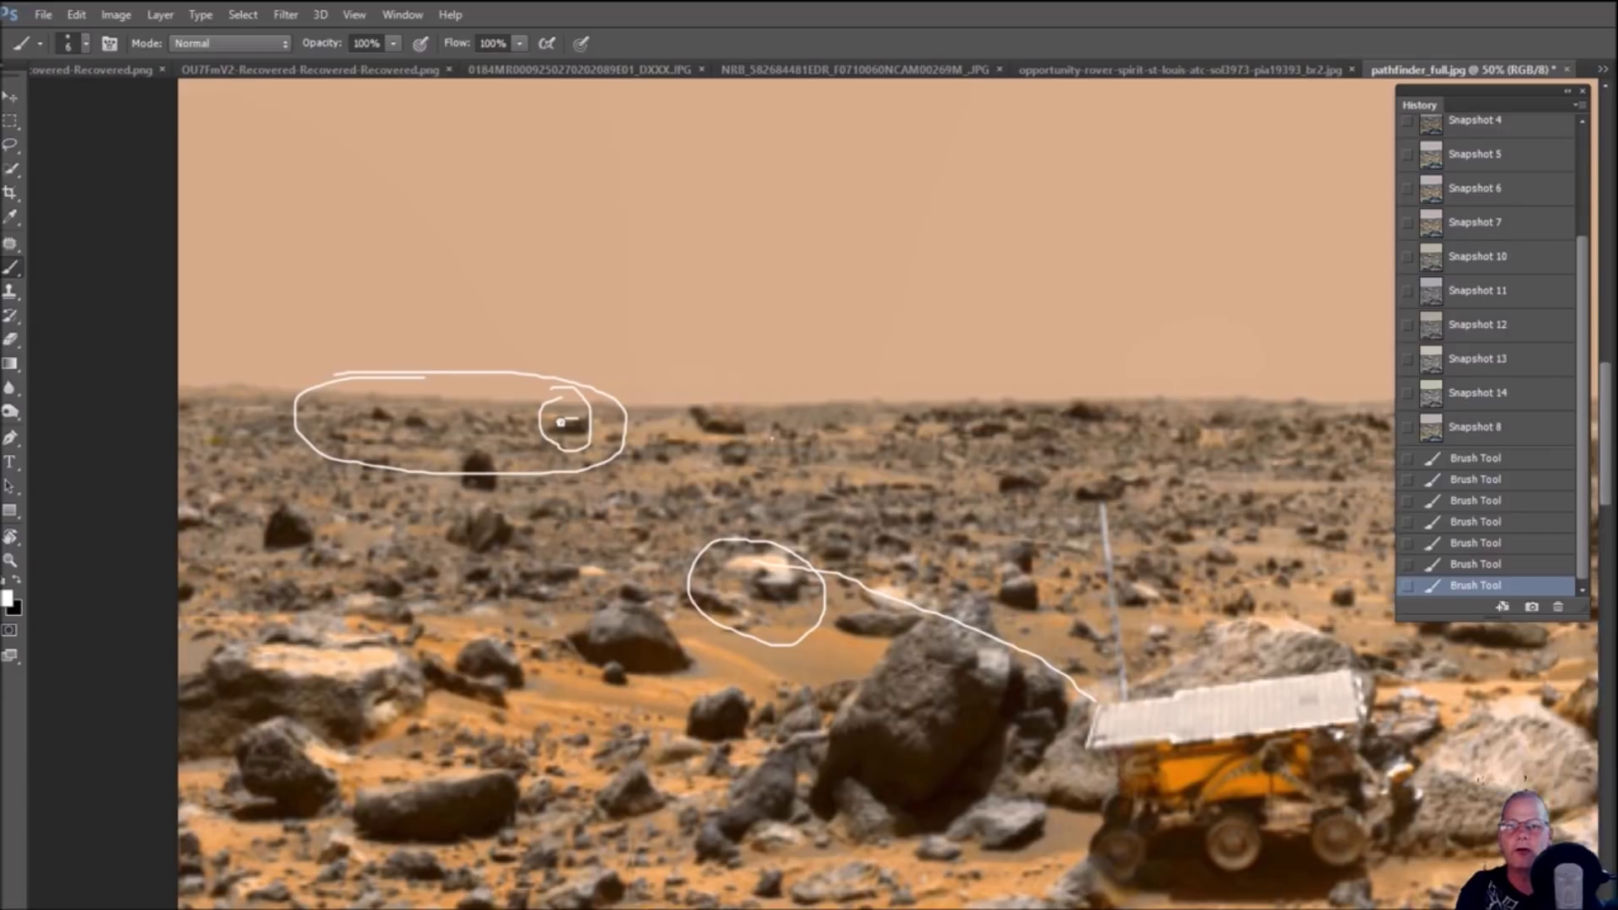
pyautogui.hotkey('ctrl', '+')
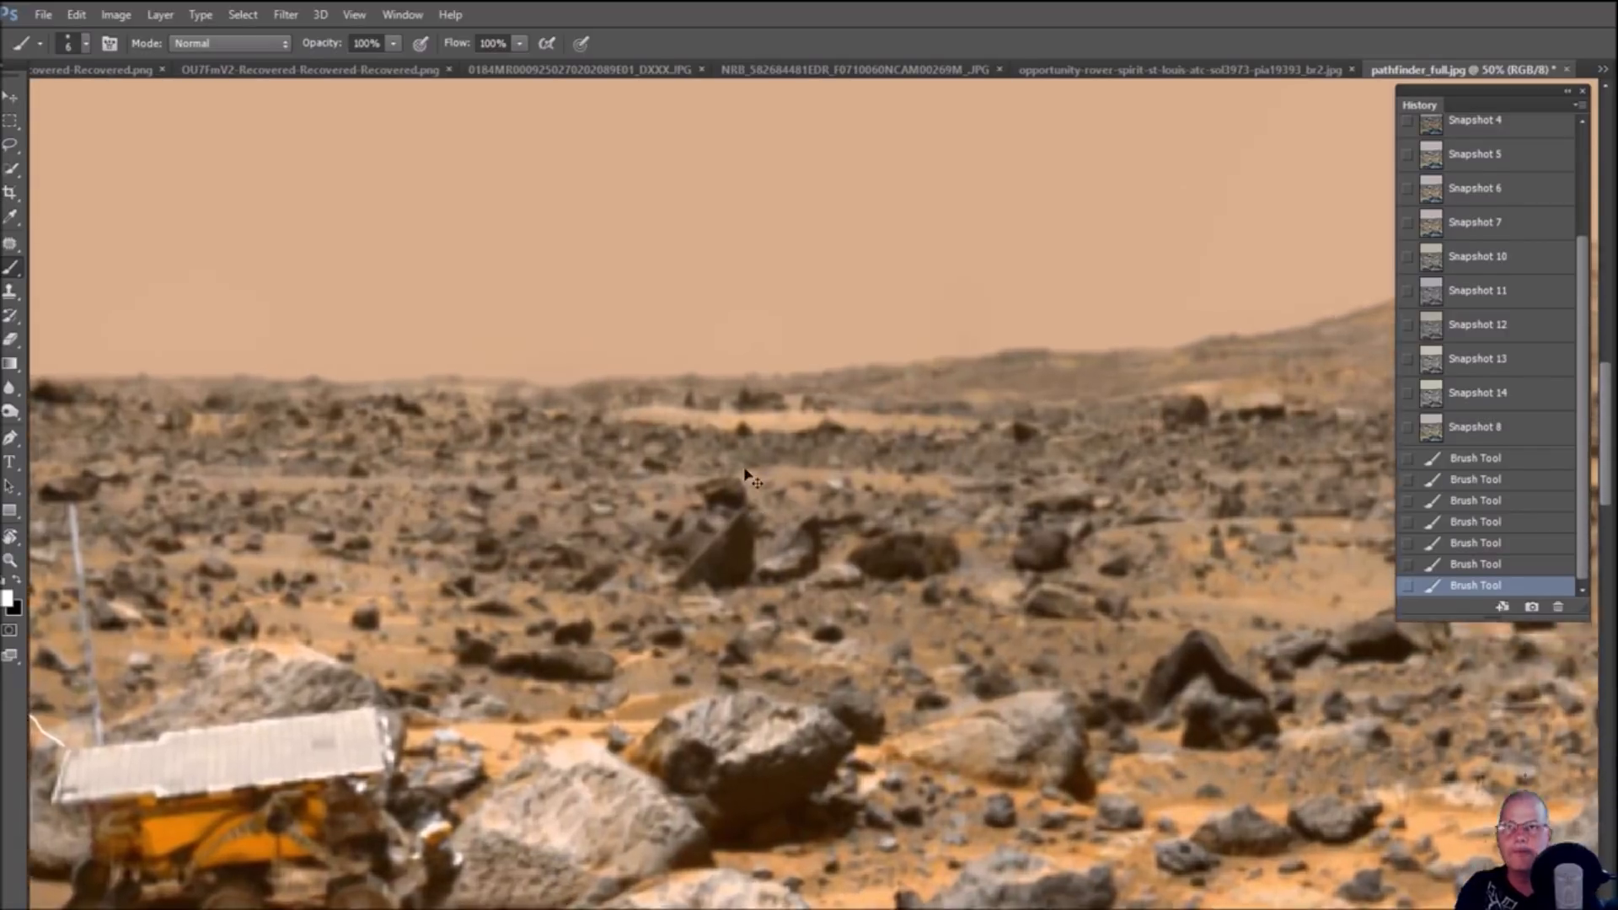
pyautogui.moveTo(678, 405)
pyautogui.mouseDown()
pyautogui.moveTo(517, 593)
pyautogui.moveTo(729, 684)
pyautogui.moveTo(769, 510)
pyautogui.moveTo(680, 445)
pyautogui.moveTo(620, 426)
pyautogui.mouseUp()
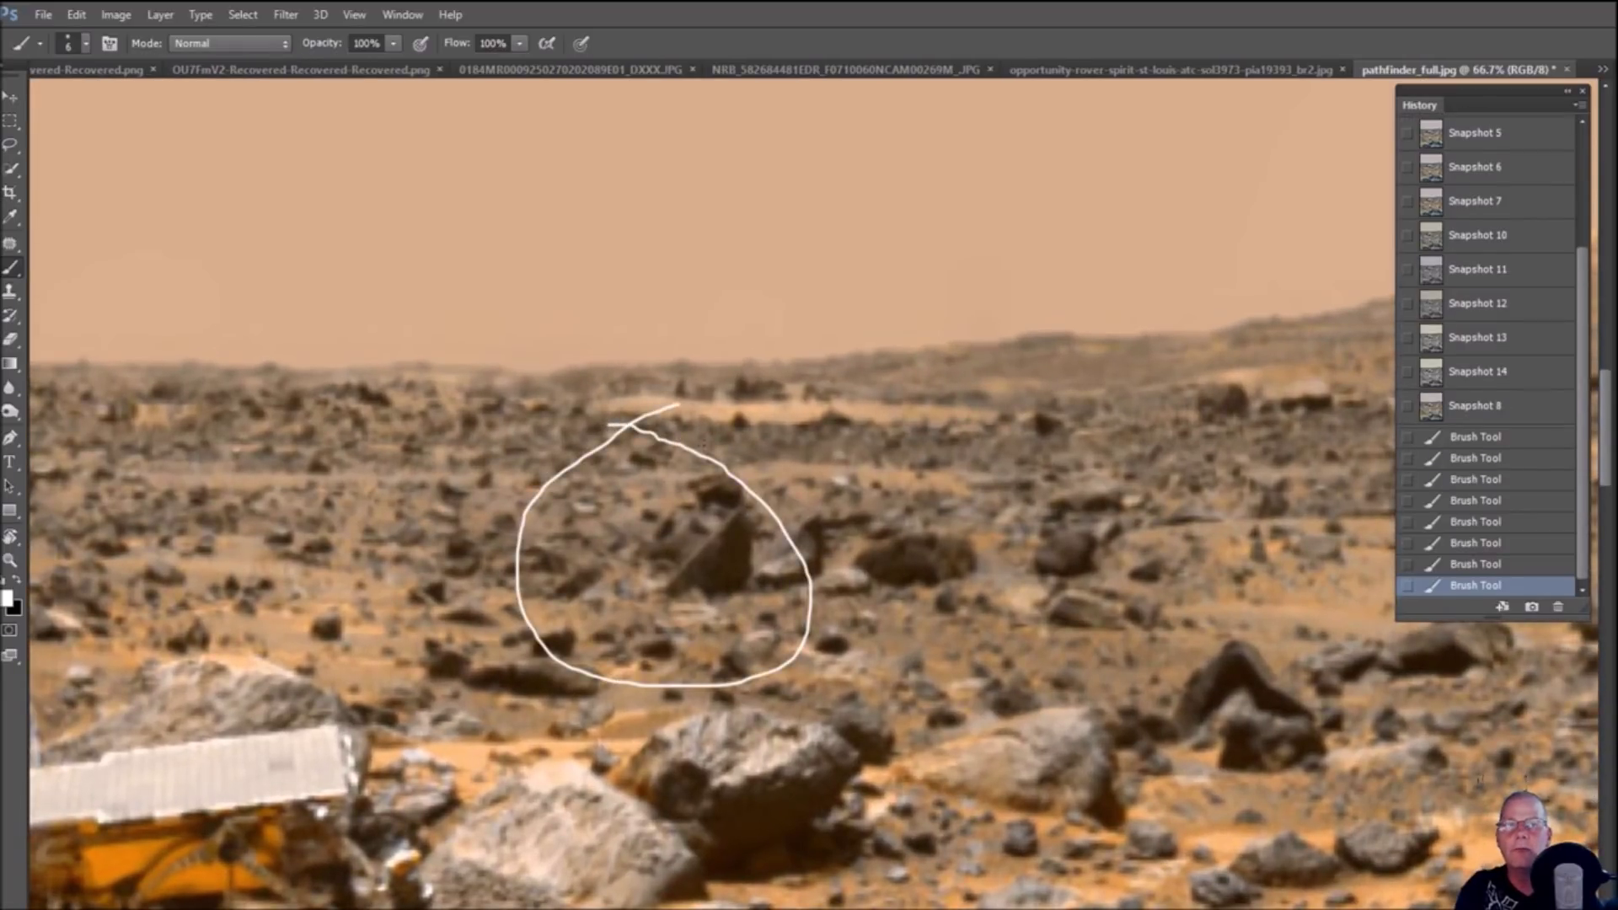
pyautogui.hotkey('ctrl', '-')
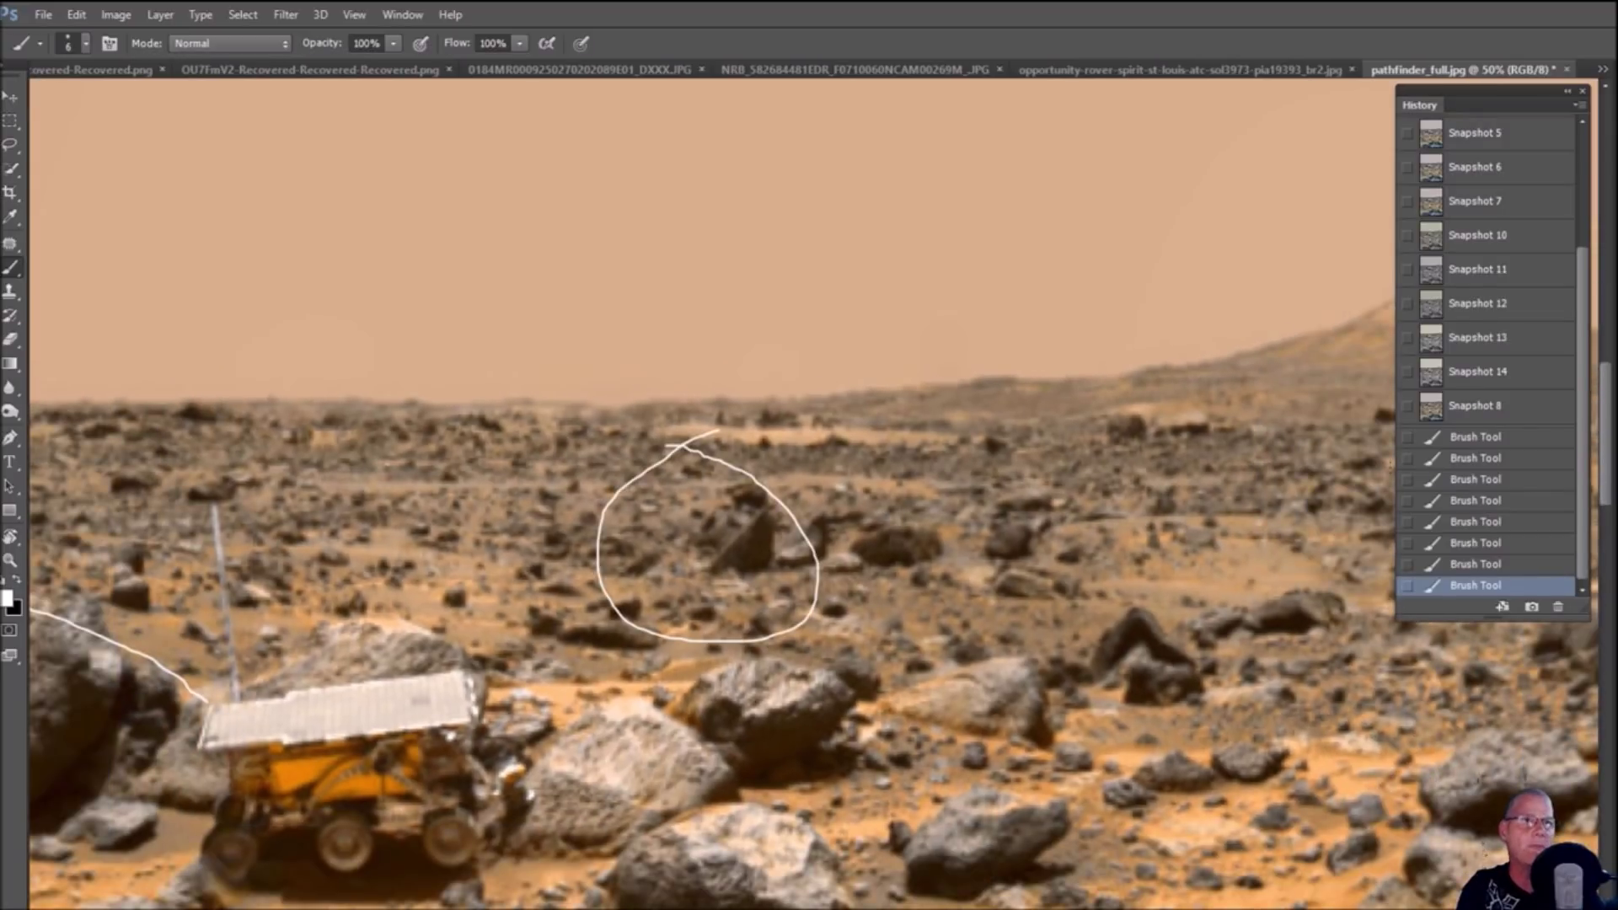
# Examine the dome-like structures near the hill on Snapshot 14 at 50% and 100%, and on Snapshot 8
pyautogui.click(1488, 376)
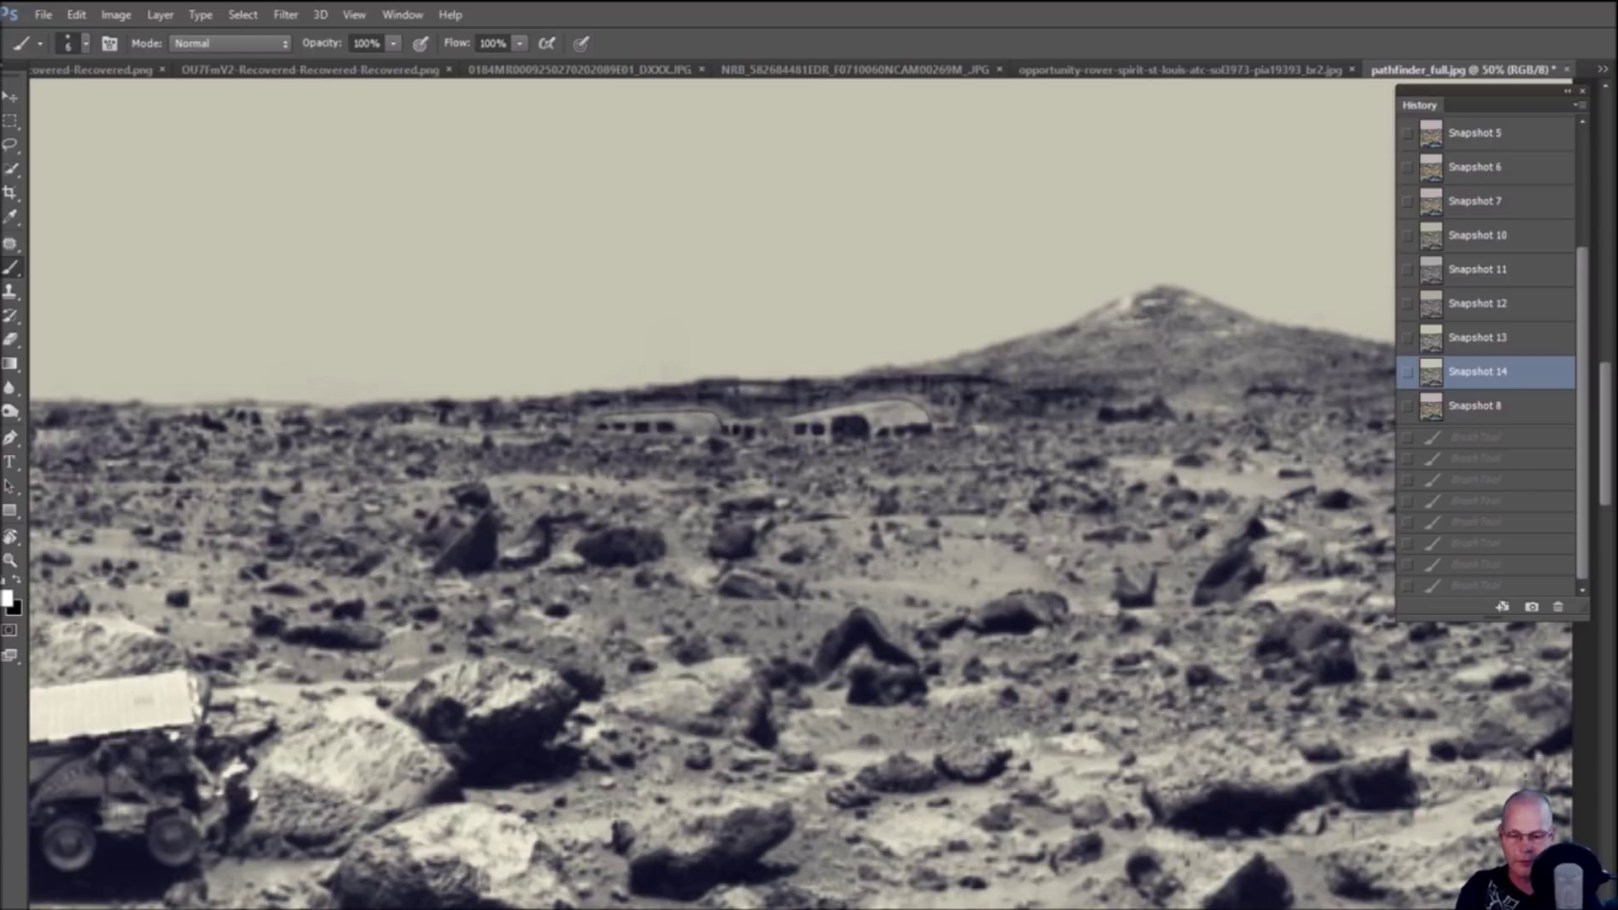
pyautogui.hotkey('ctrl', '1')
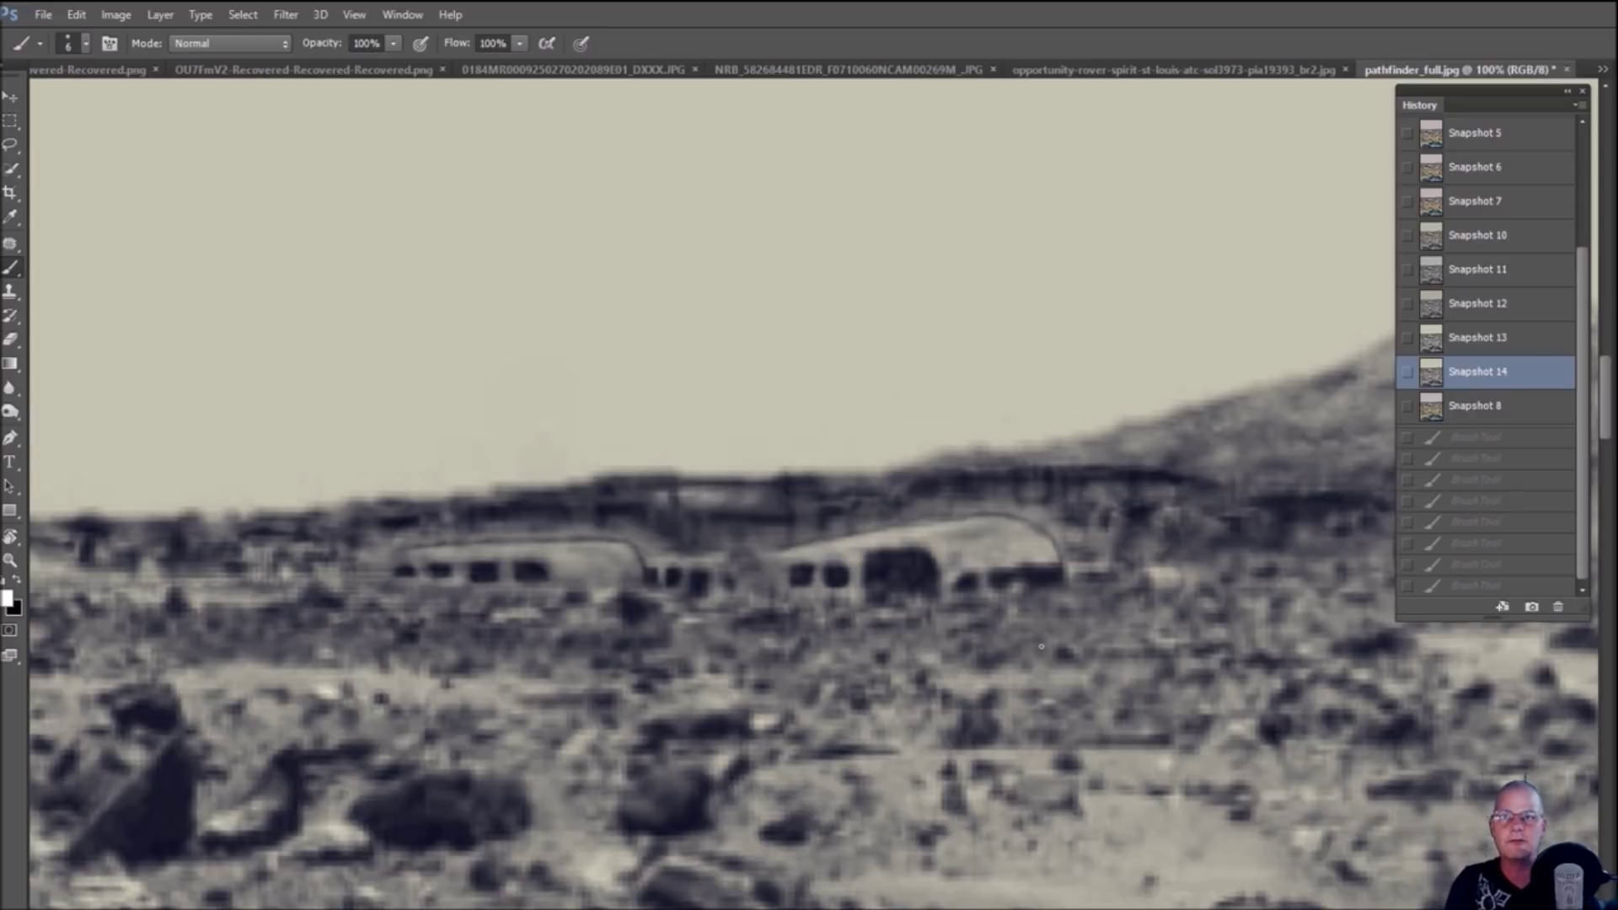
pyautogui.click(1522, 408)
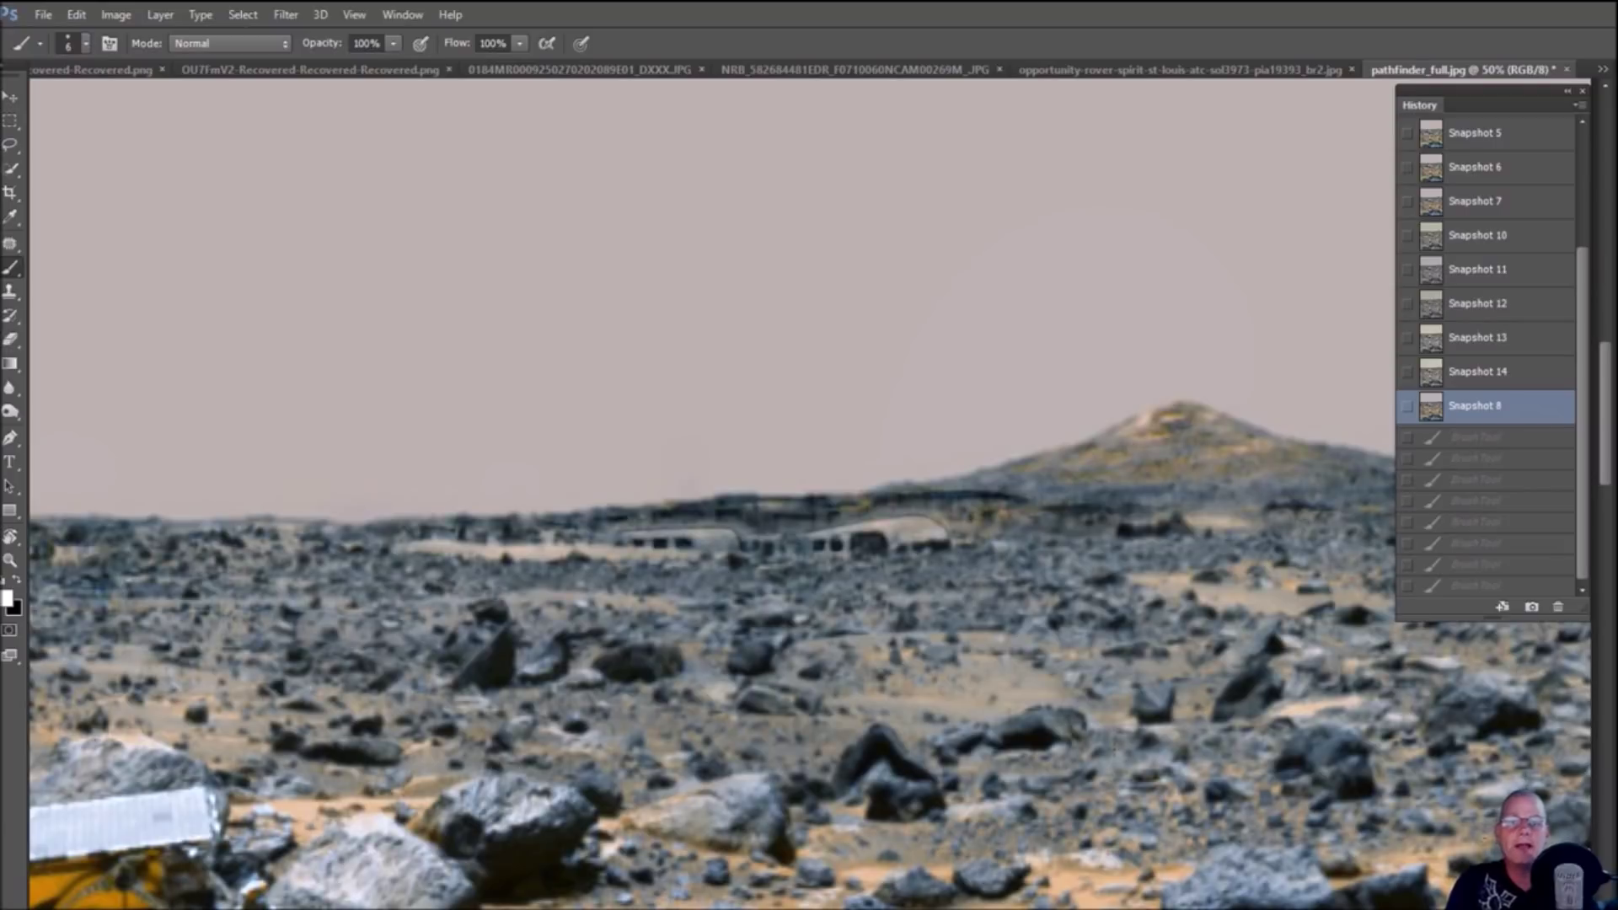
# Switch to the Photos app and show the Mars Anomalies and Beyond banner with "Like, Share and Comment" in full screen
pyautogui.moveTo(931, 909)
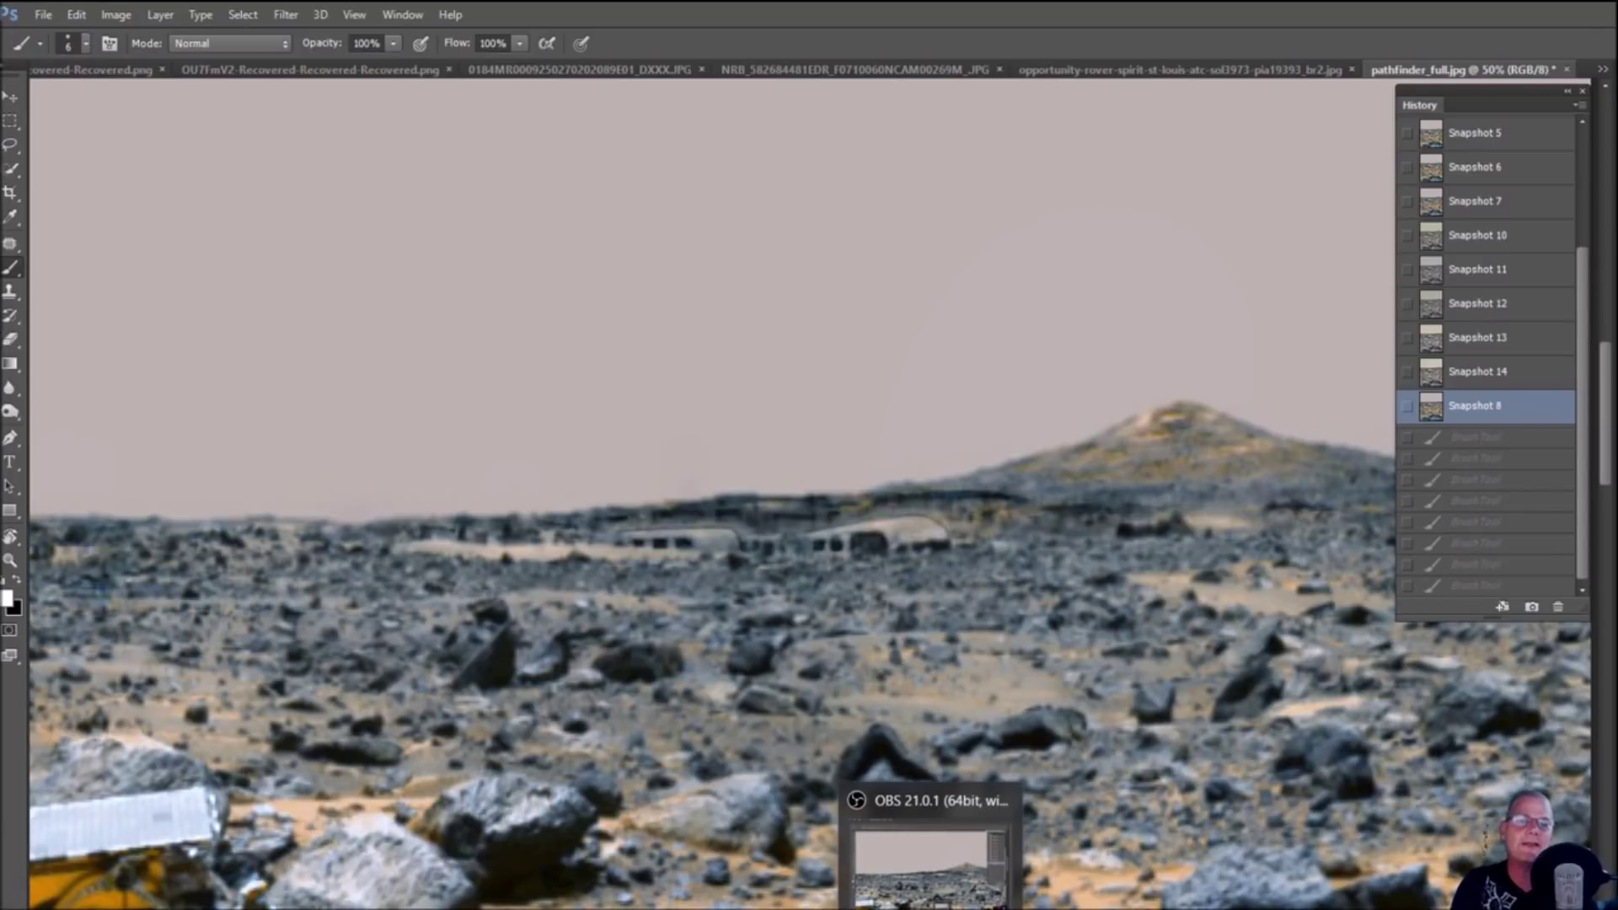
pyautogui.moveTo(1160, 909)
pyautogui.click(1159, 851)
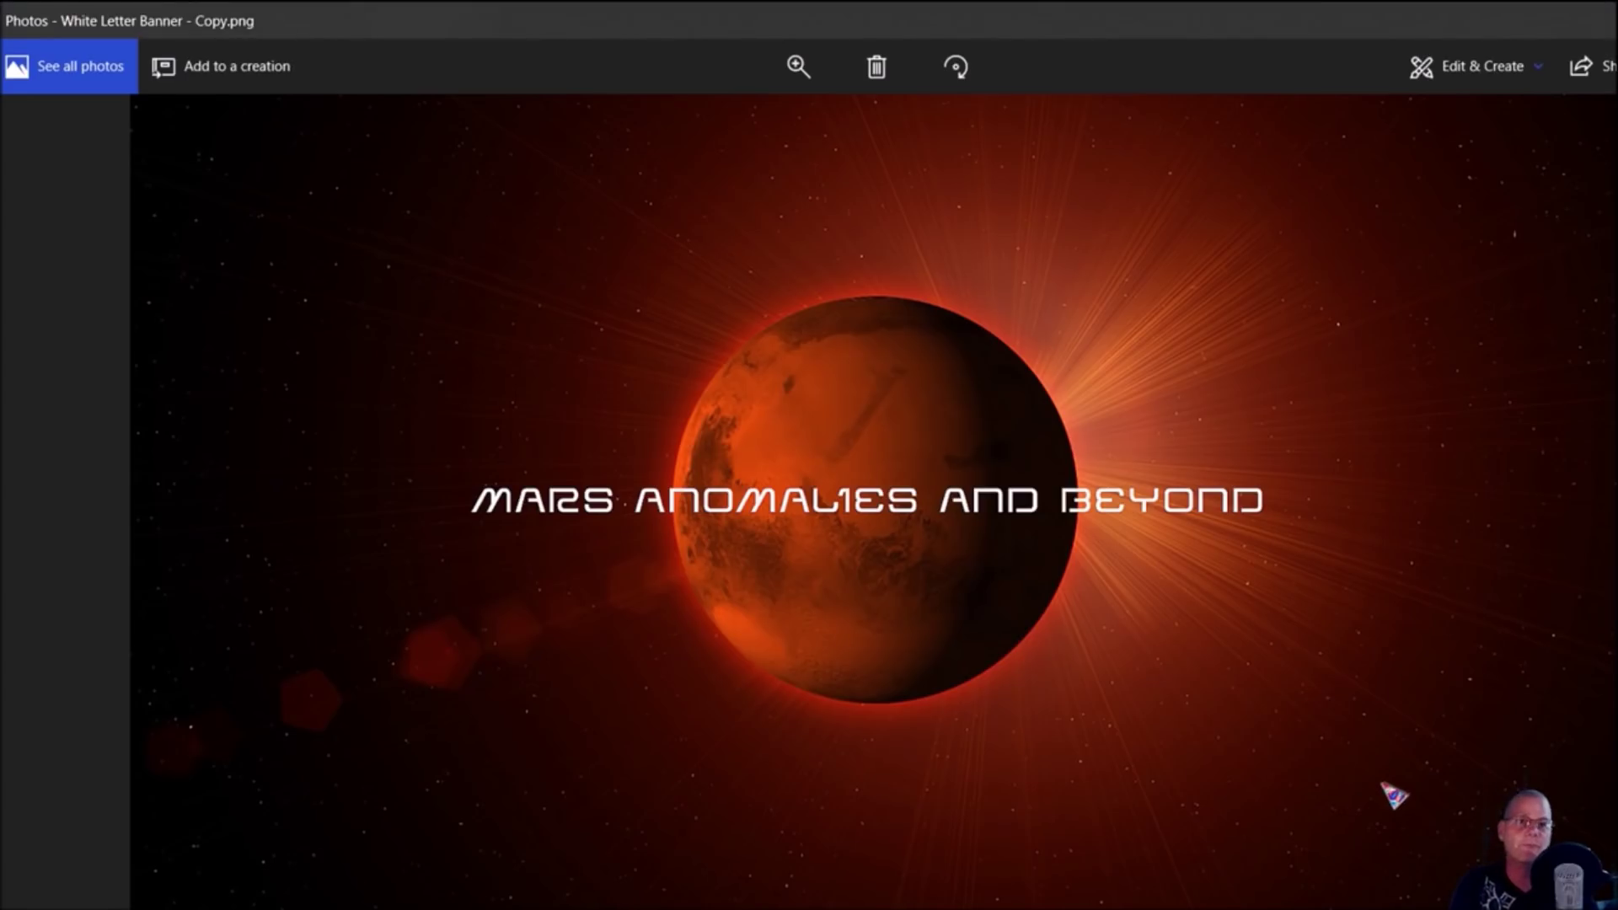
pyautogui.scroll(-1, 1383, 791)
pyautogui.press('F11')
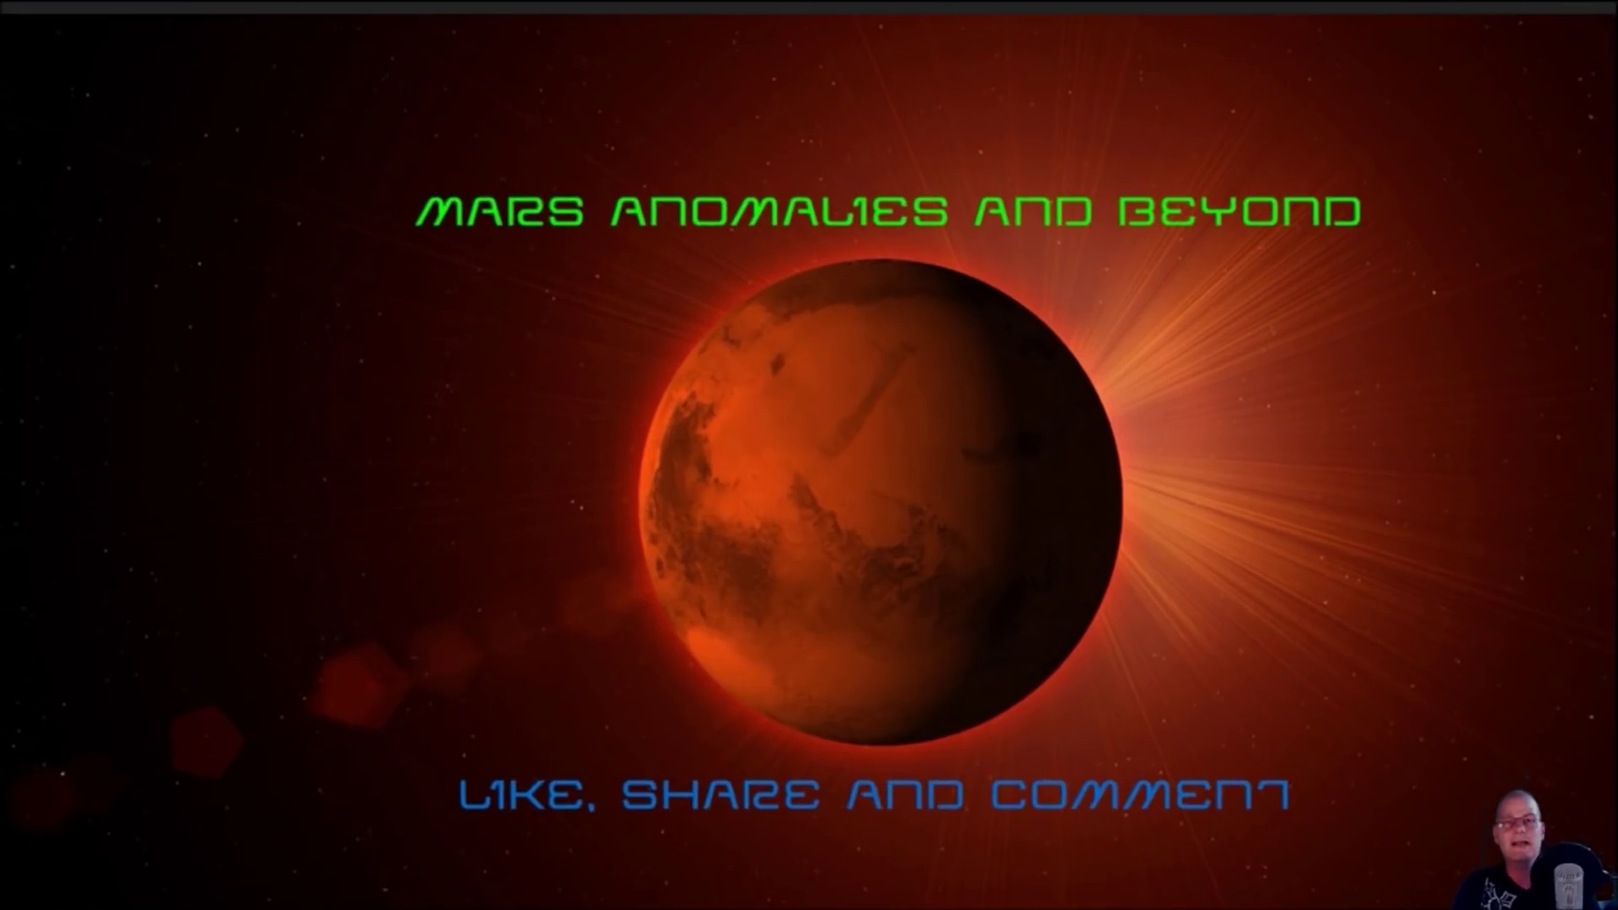